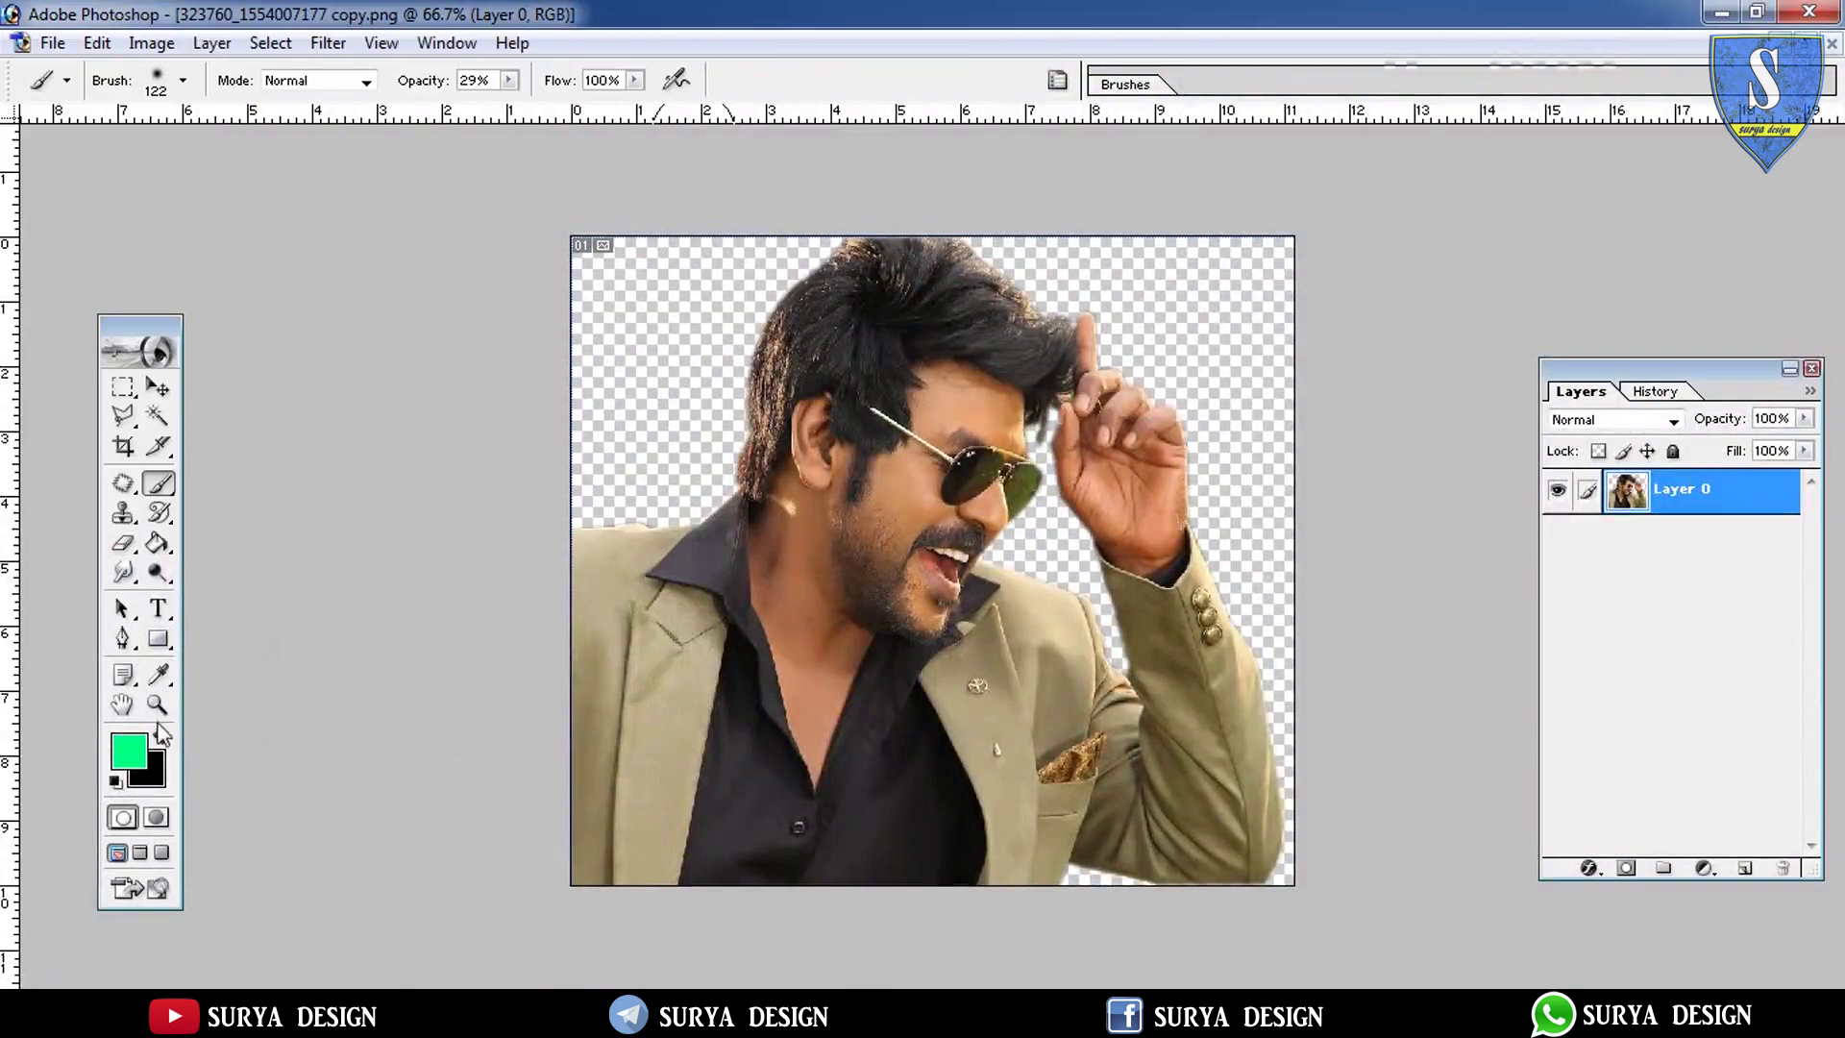
# Zoom from 66.7% to 400% on the sunglasses and nose, and bring up Hue/Saturation
pyautogui.click(156, 706)
pyautogui.doubleClick(812, 452)
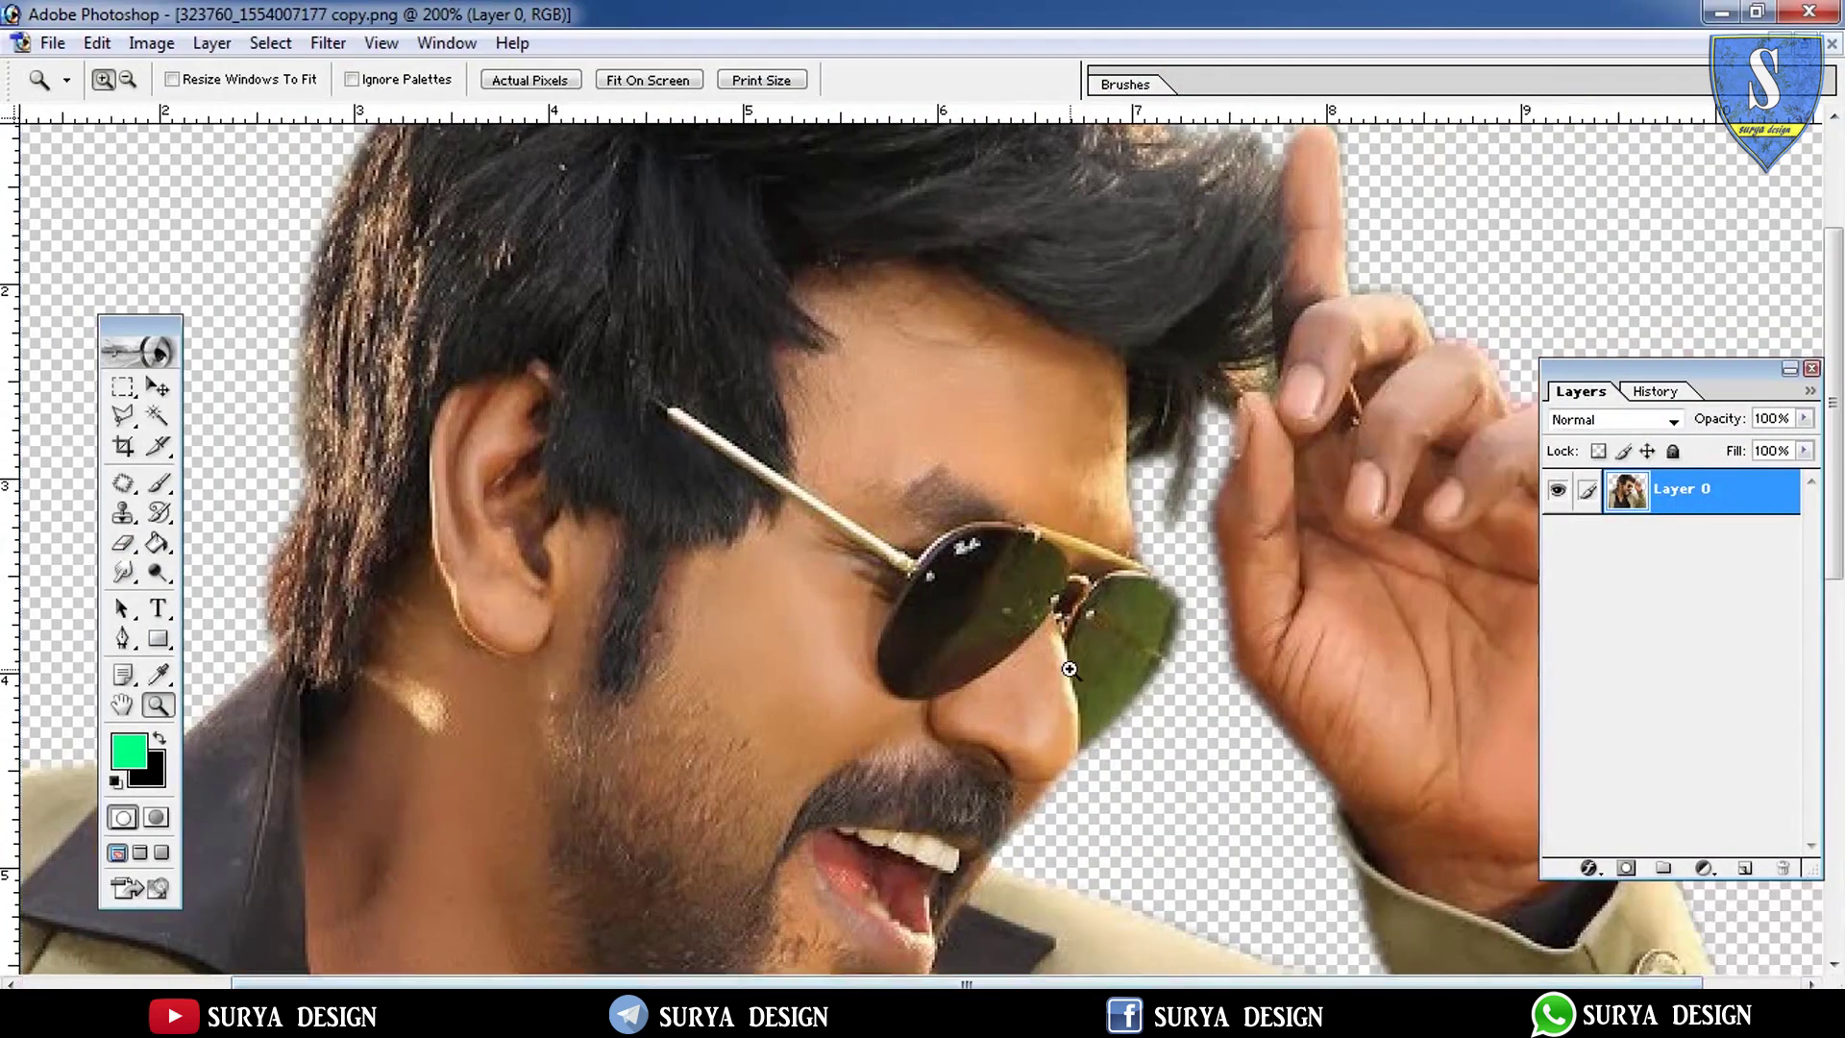
pyautogui.click(954, 601)
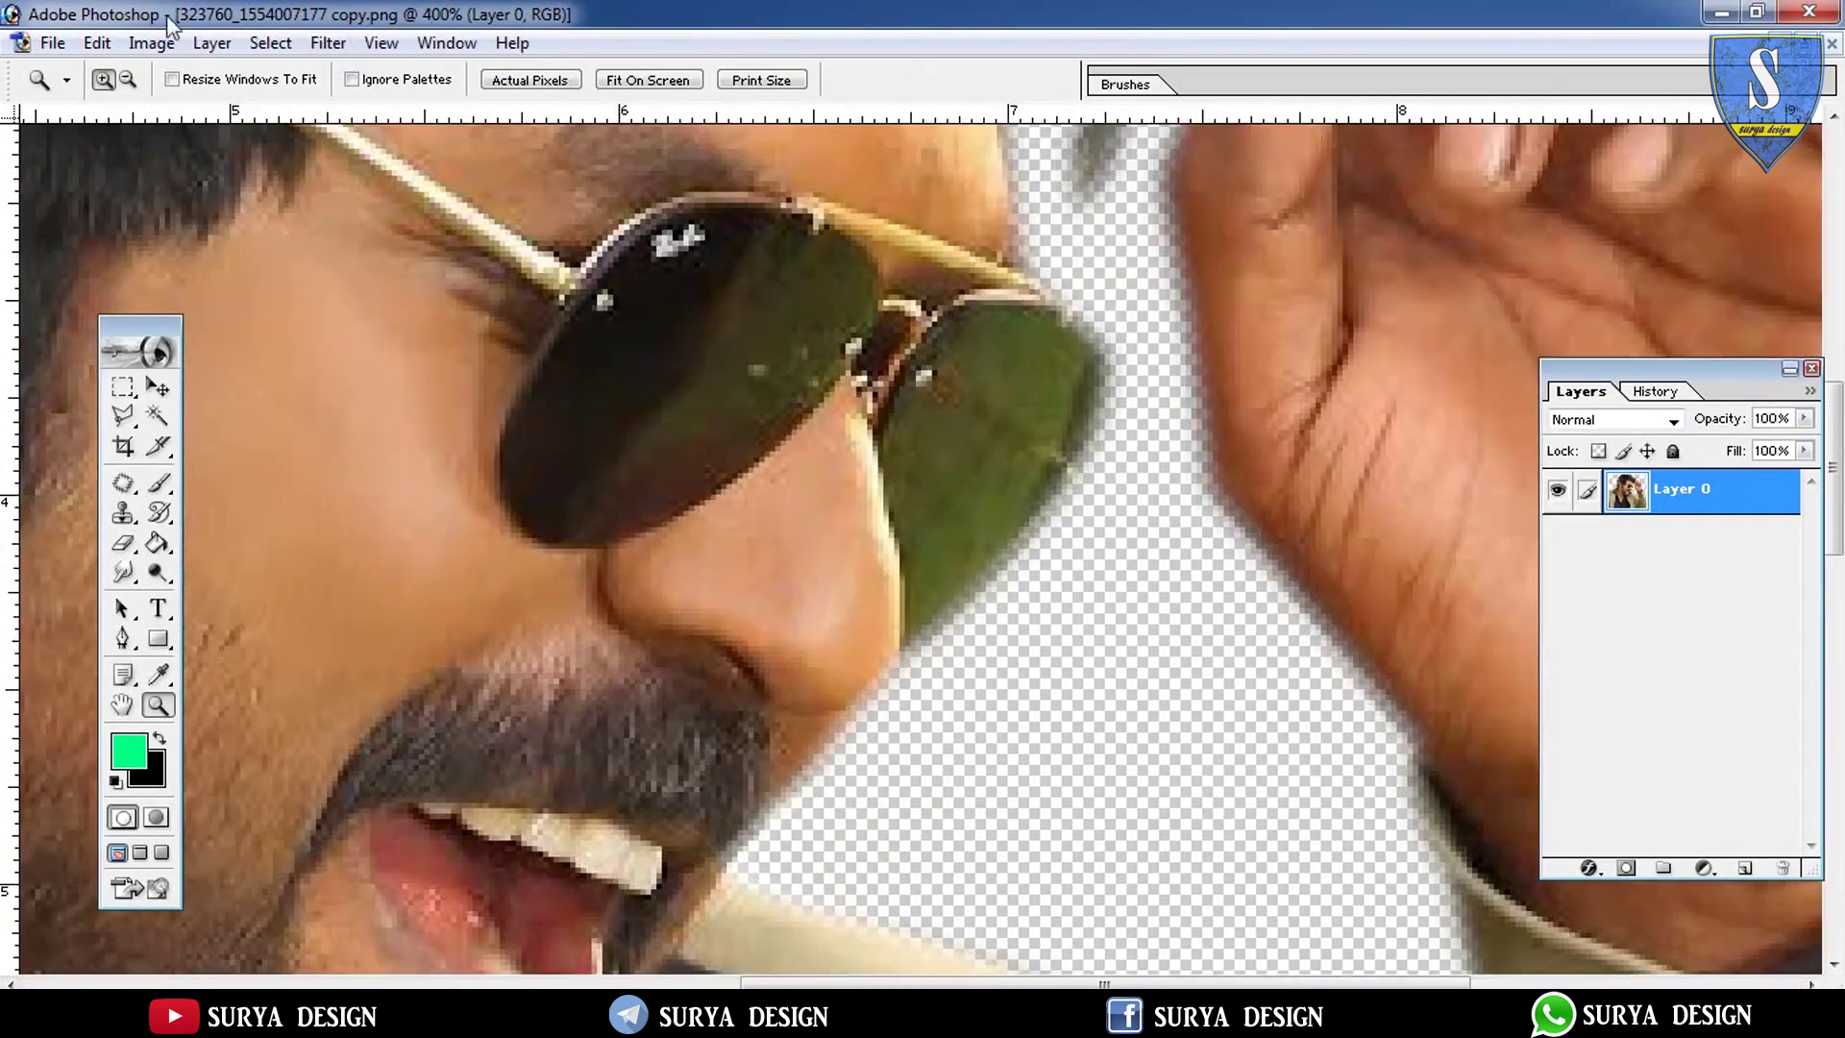
pyautogui.click(151, 42)
pyautogui.click(452, 334)
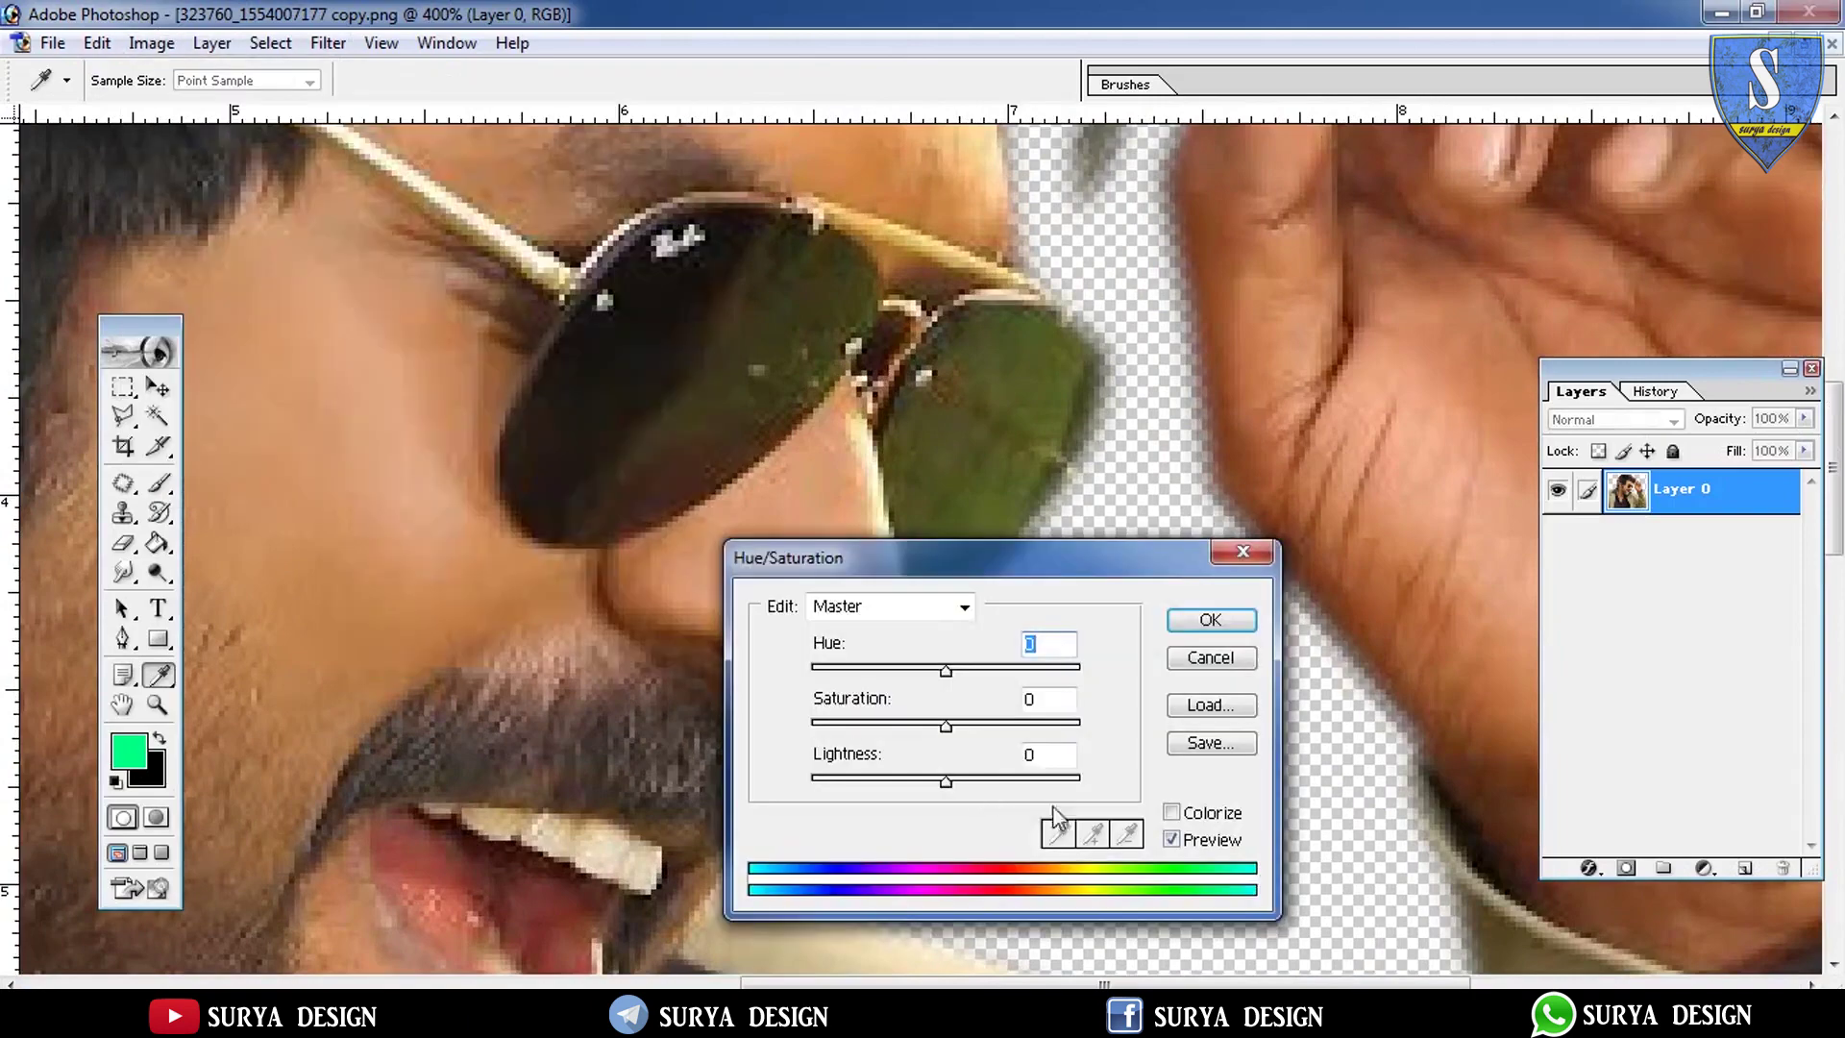
# Apply the +13 saturation boost and start lightening the skin with the Dodge tool
pyautogui.click(1213, 620)
pyautogui.press('z')
pyautogui.click(153, 575)
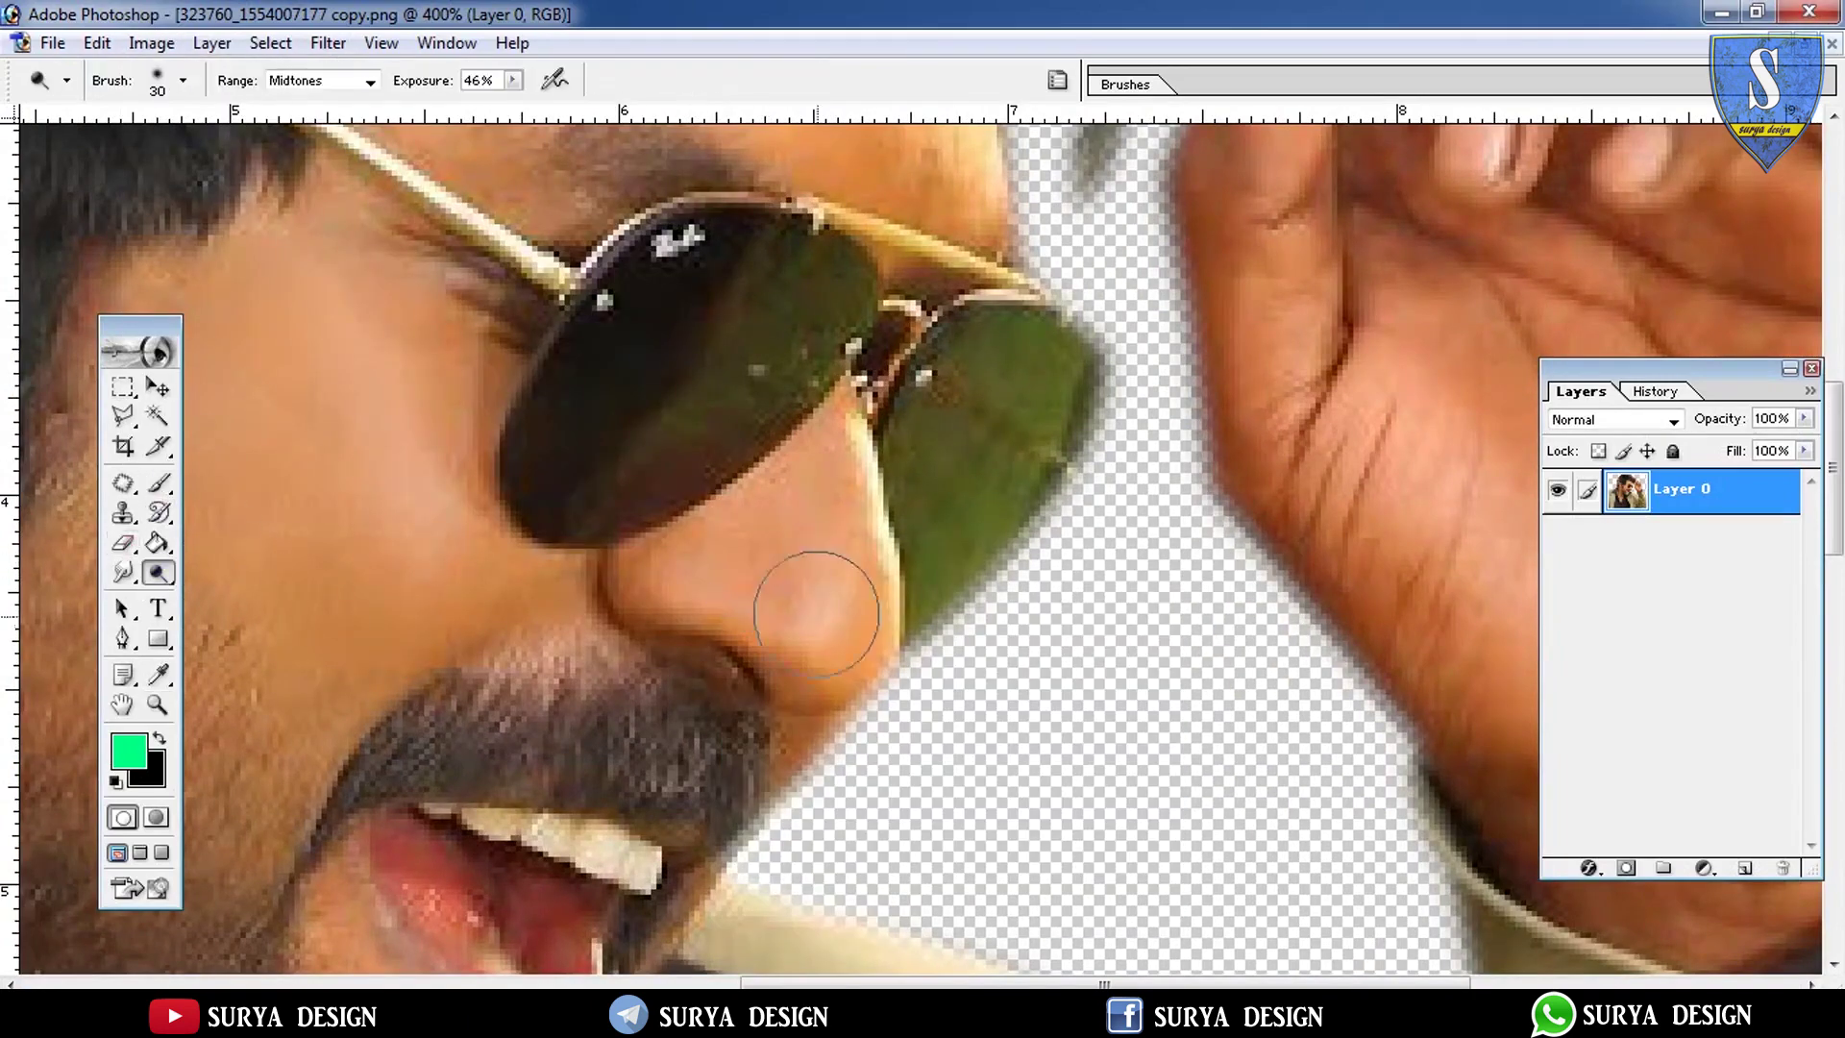
pyautogui.scroll(5, 860, 629)
pyautogui.scroll(2, 672, 384)
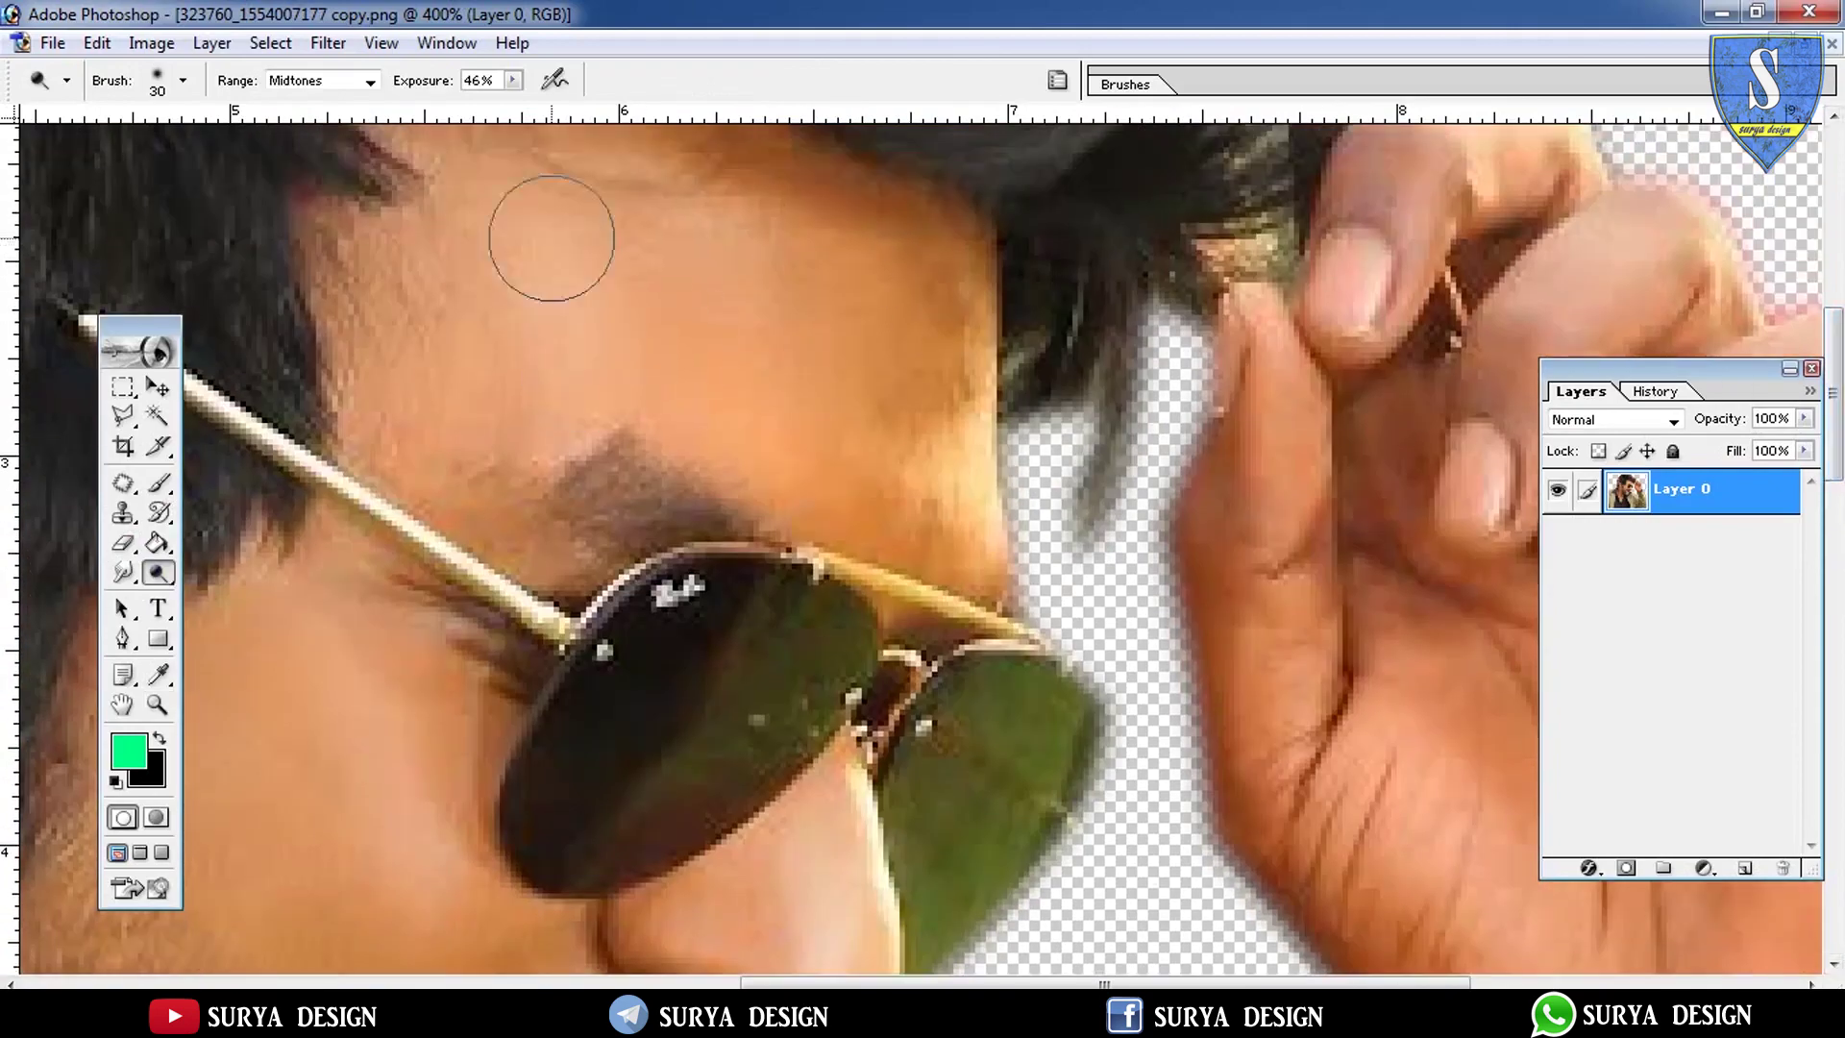
pyautogui.scroll(2, 659, 424)
pyautogui.moveTo(659, 423); pyautogui.dragTo(603, 529)
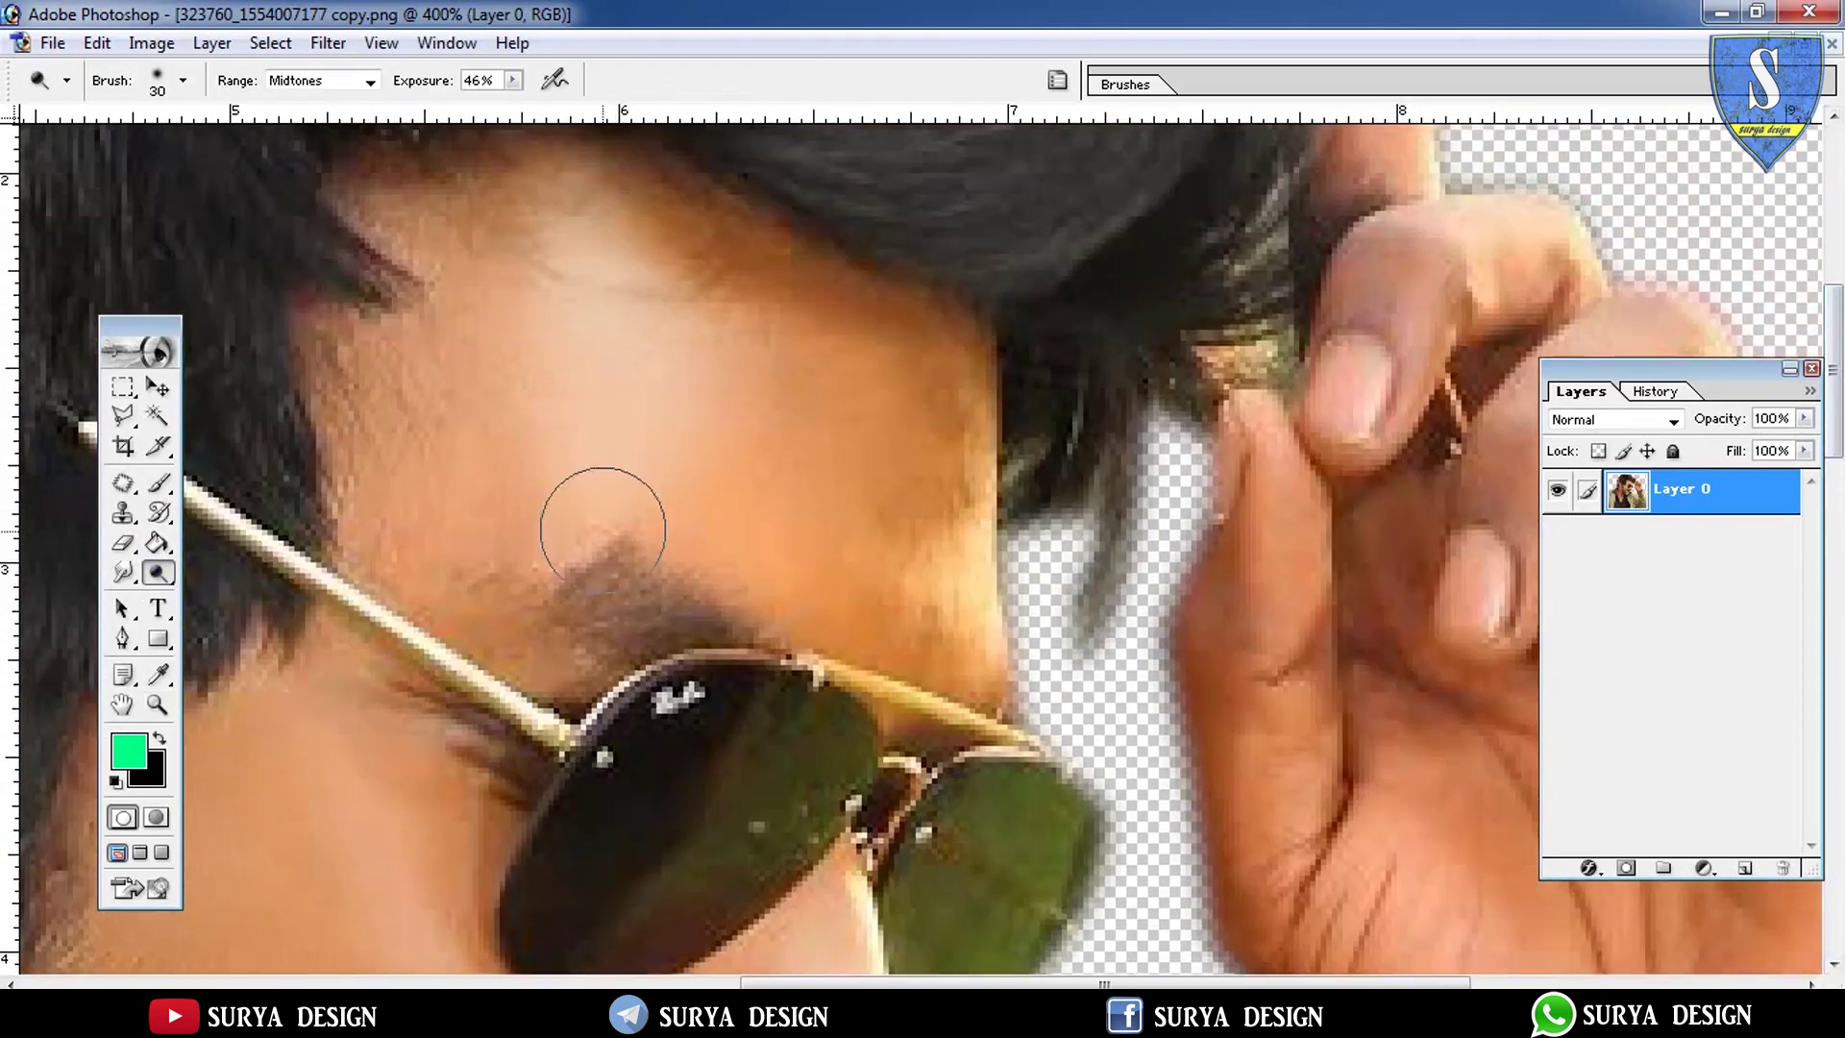
# Dodge the forehead along the hairline and the cheek down toward the jaw
pyautogui.moveTo(1006, 407); pyautogui.dragTo(795, 361)
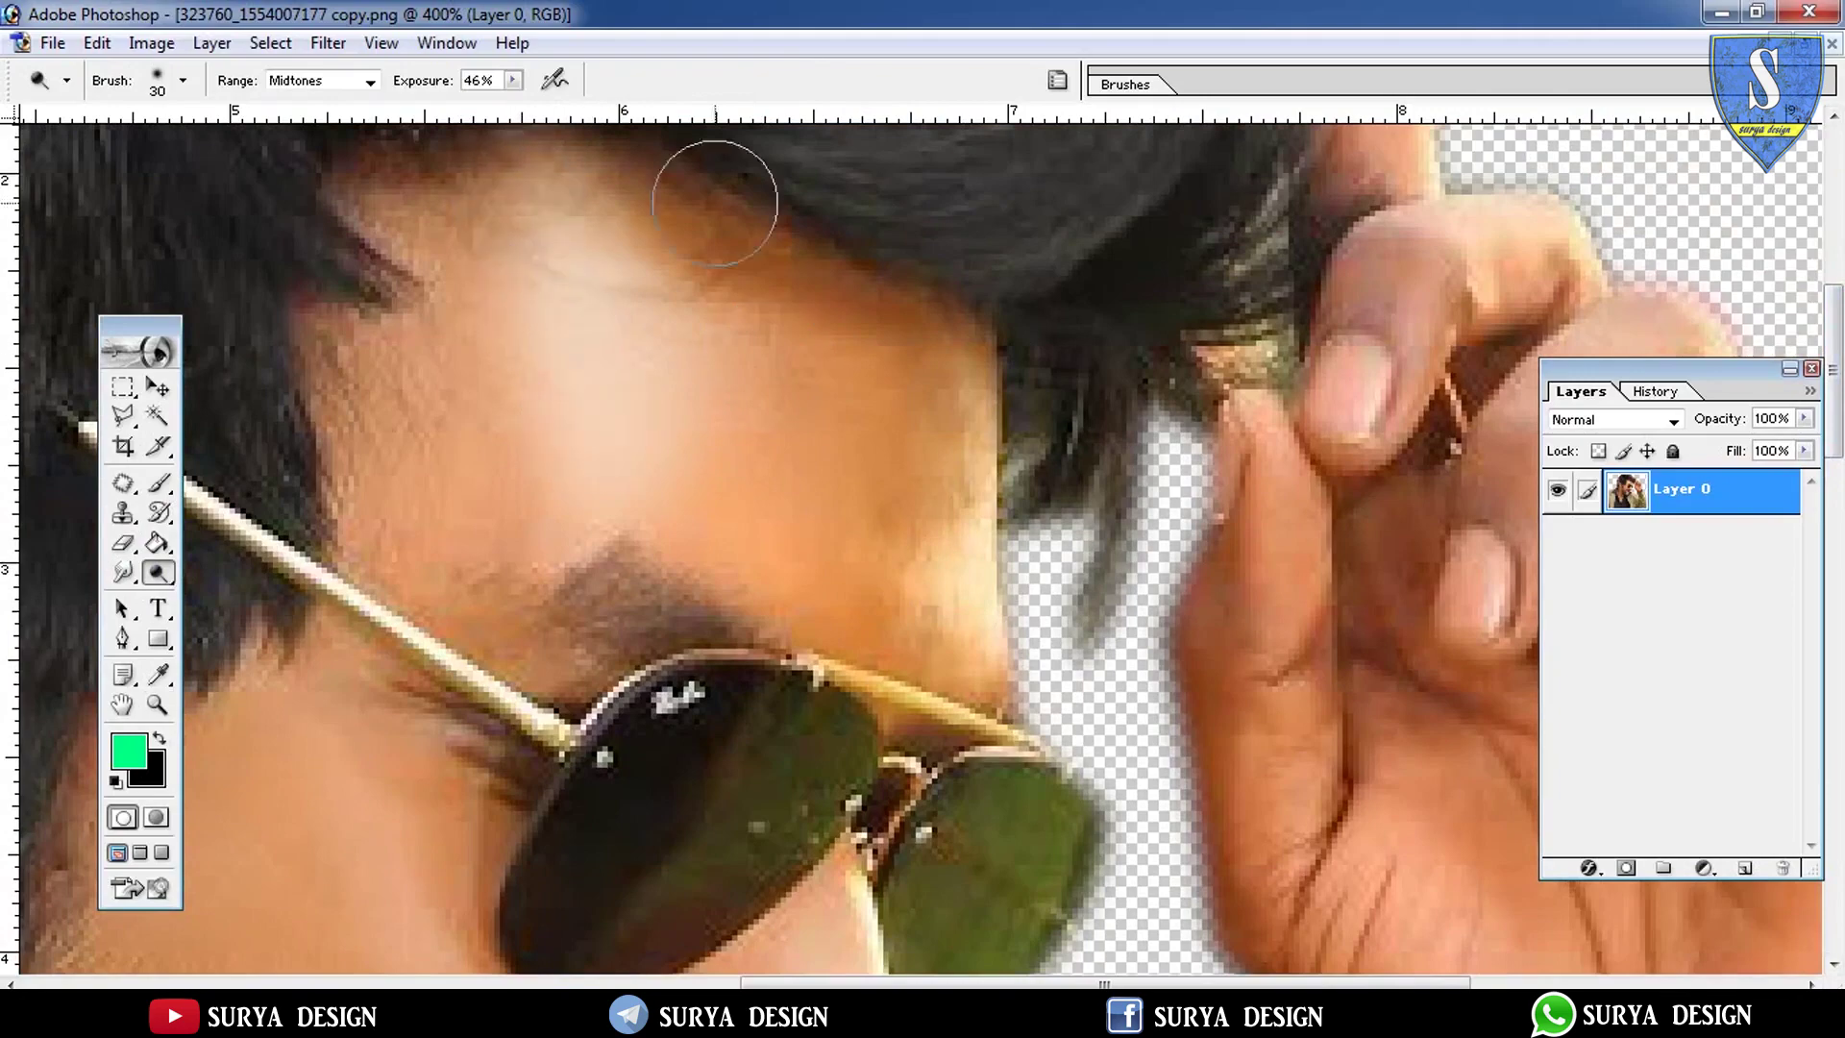
pyautogui.scroll(-3, 714, 203)
pyautogui.scroll(-5, 465, 371)
pyautogui.hscroll(-8, 899, 904)
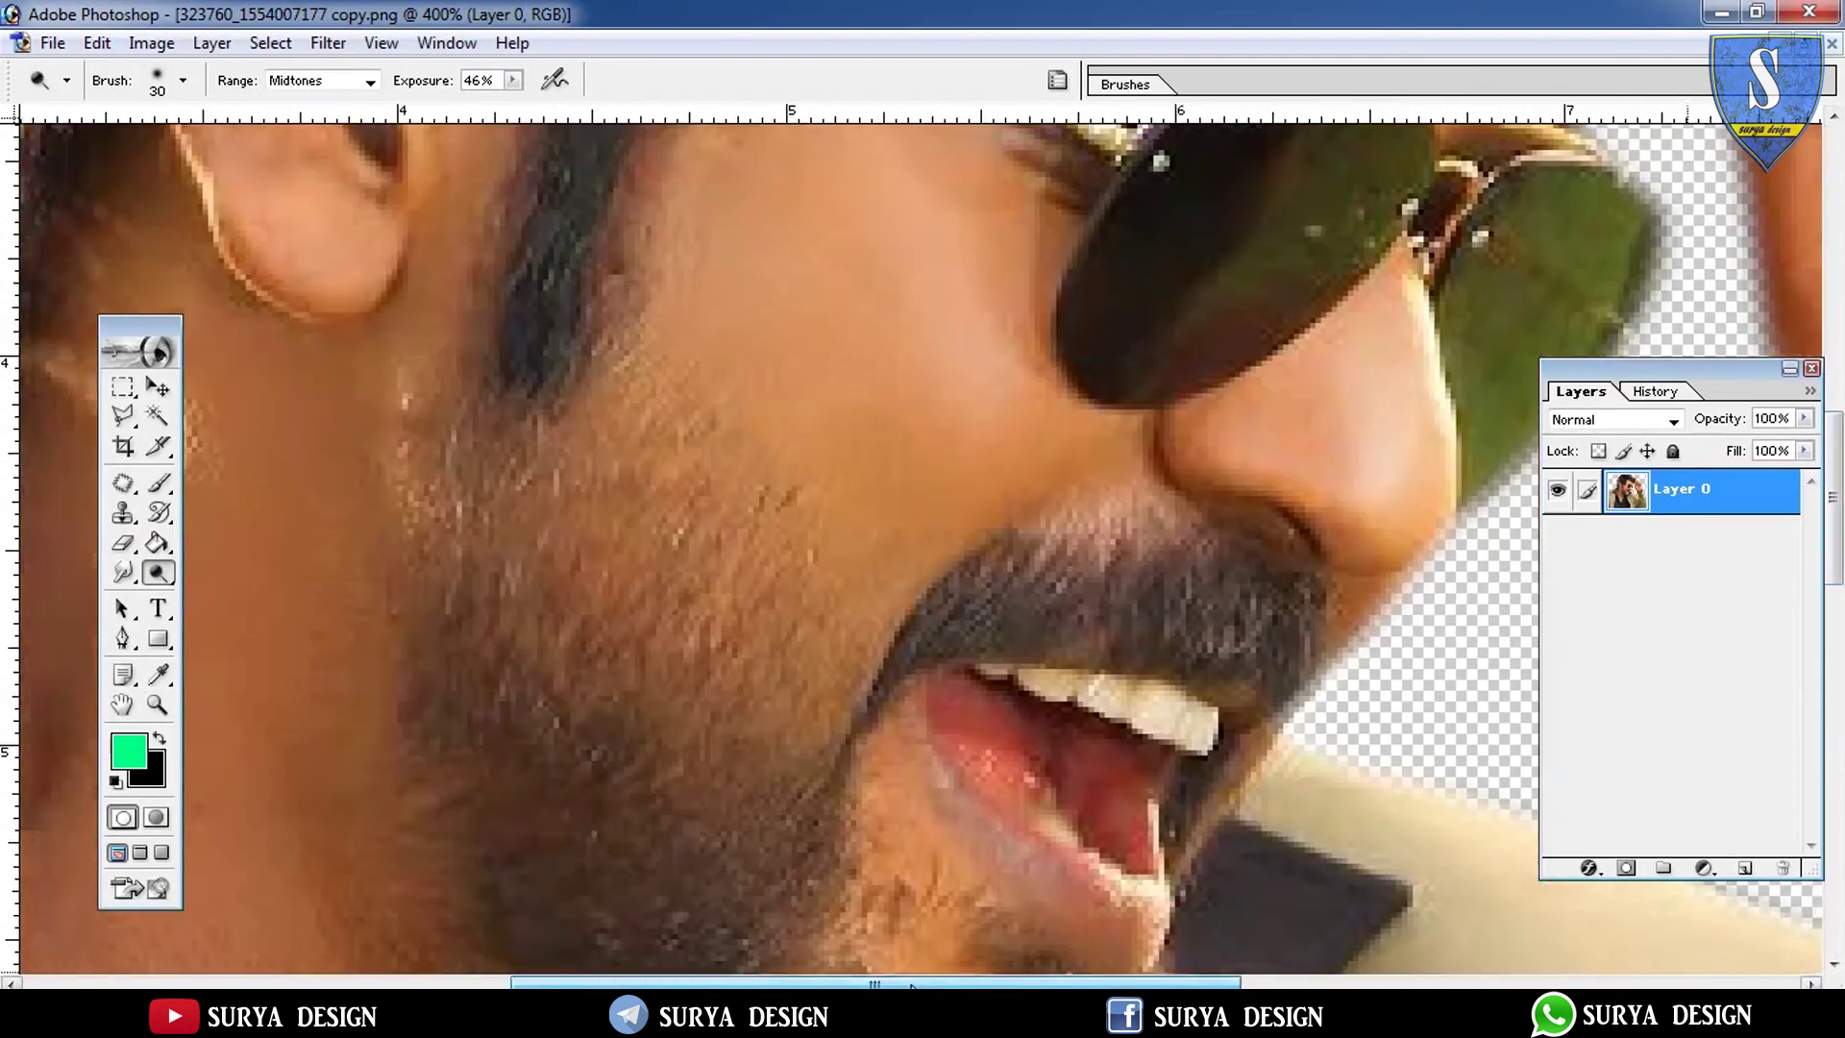
pyautogui.scroll(5, 1091, 773)
pyautogui.moveTo(908, 574)
pyautogui.mouseDown()
pyautogui.moveTo(1000, 741)
pyautogui.moveTo(936, 726)
pyautogui.mouseUp()
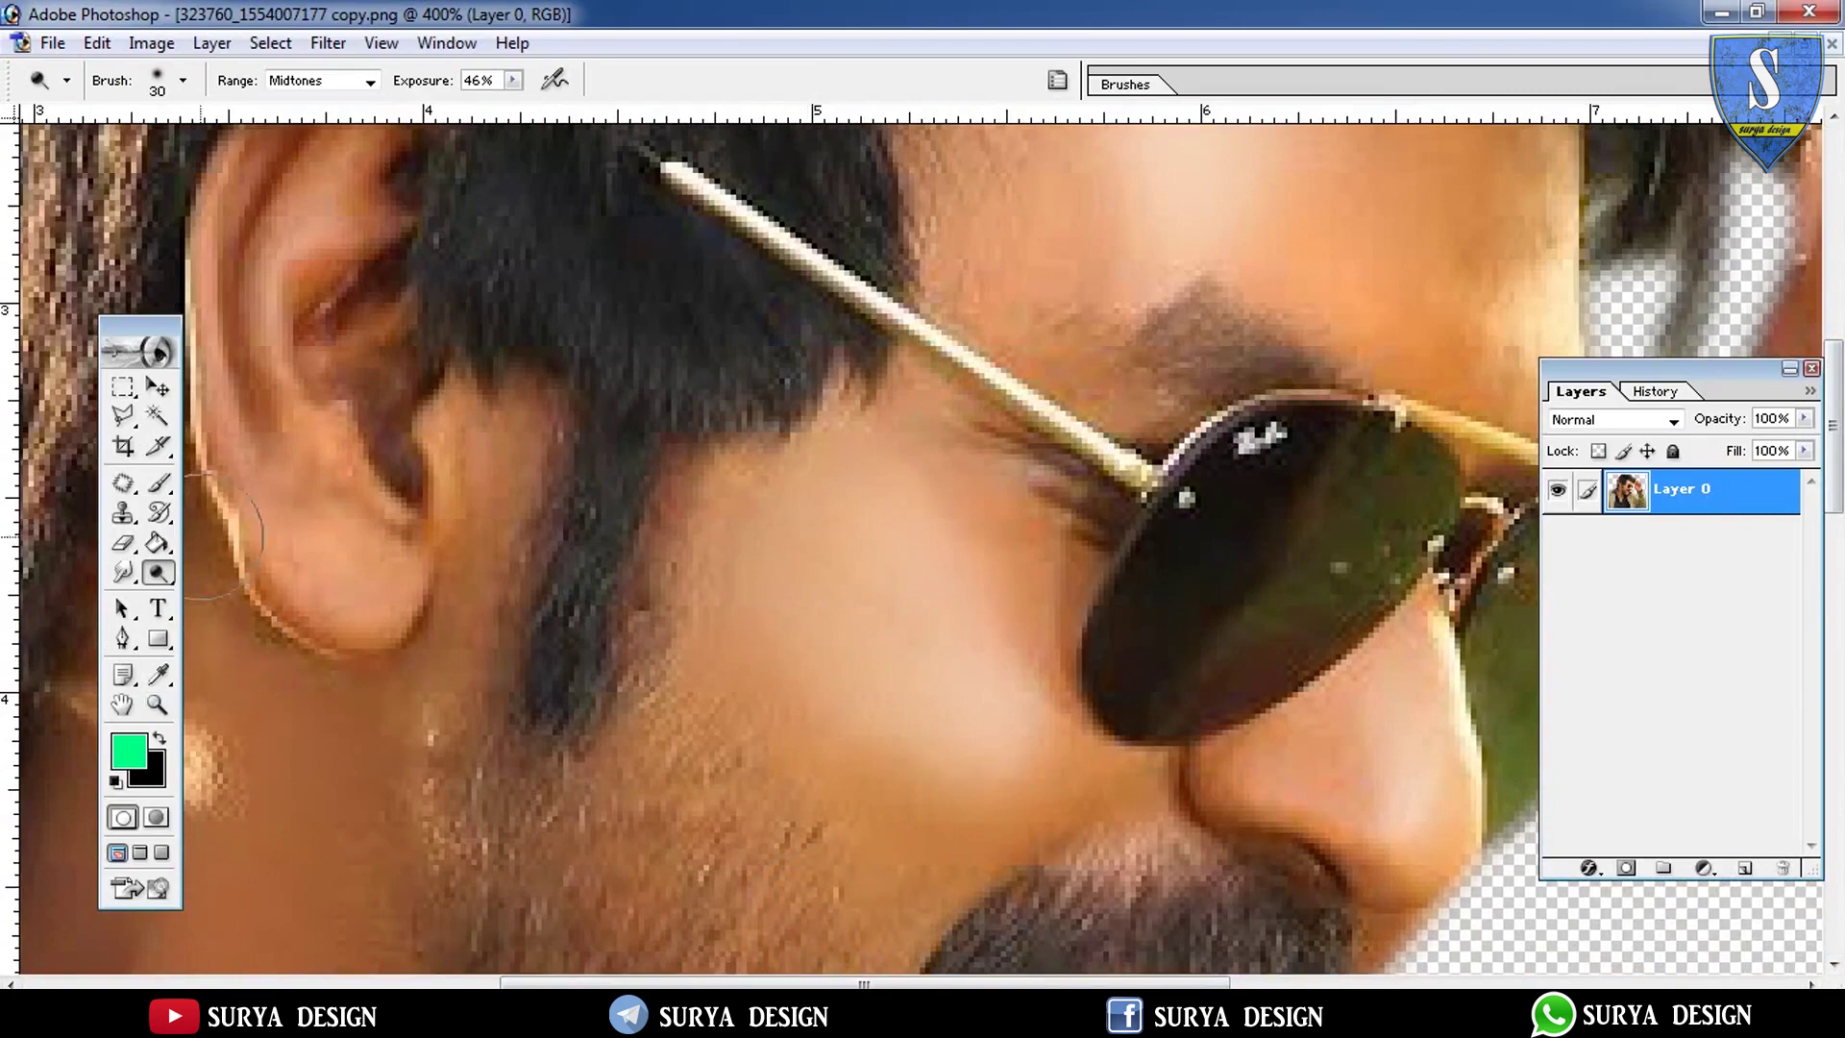
pyautogui.click(328, 43)
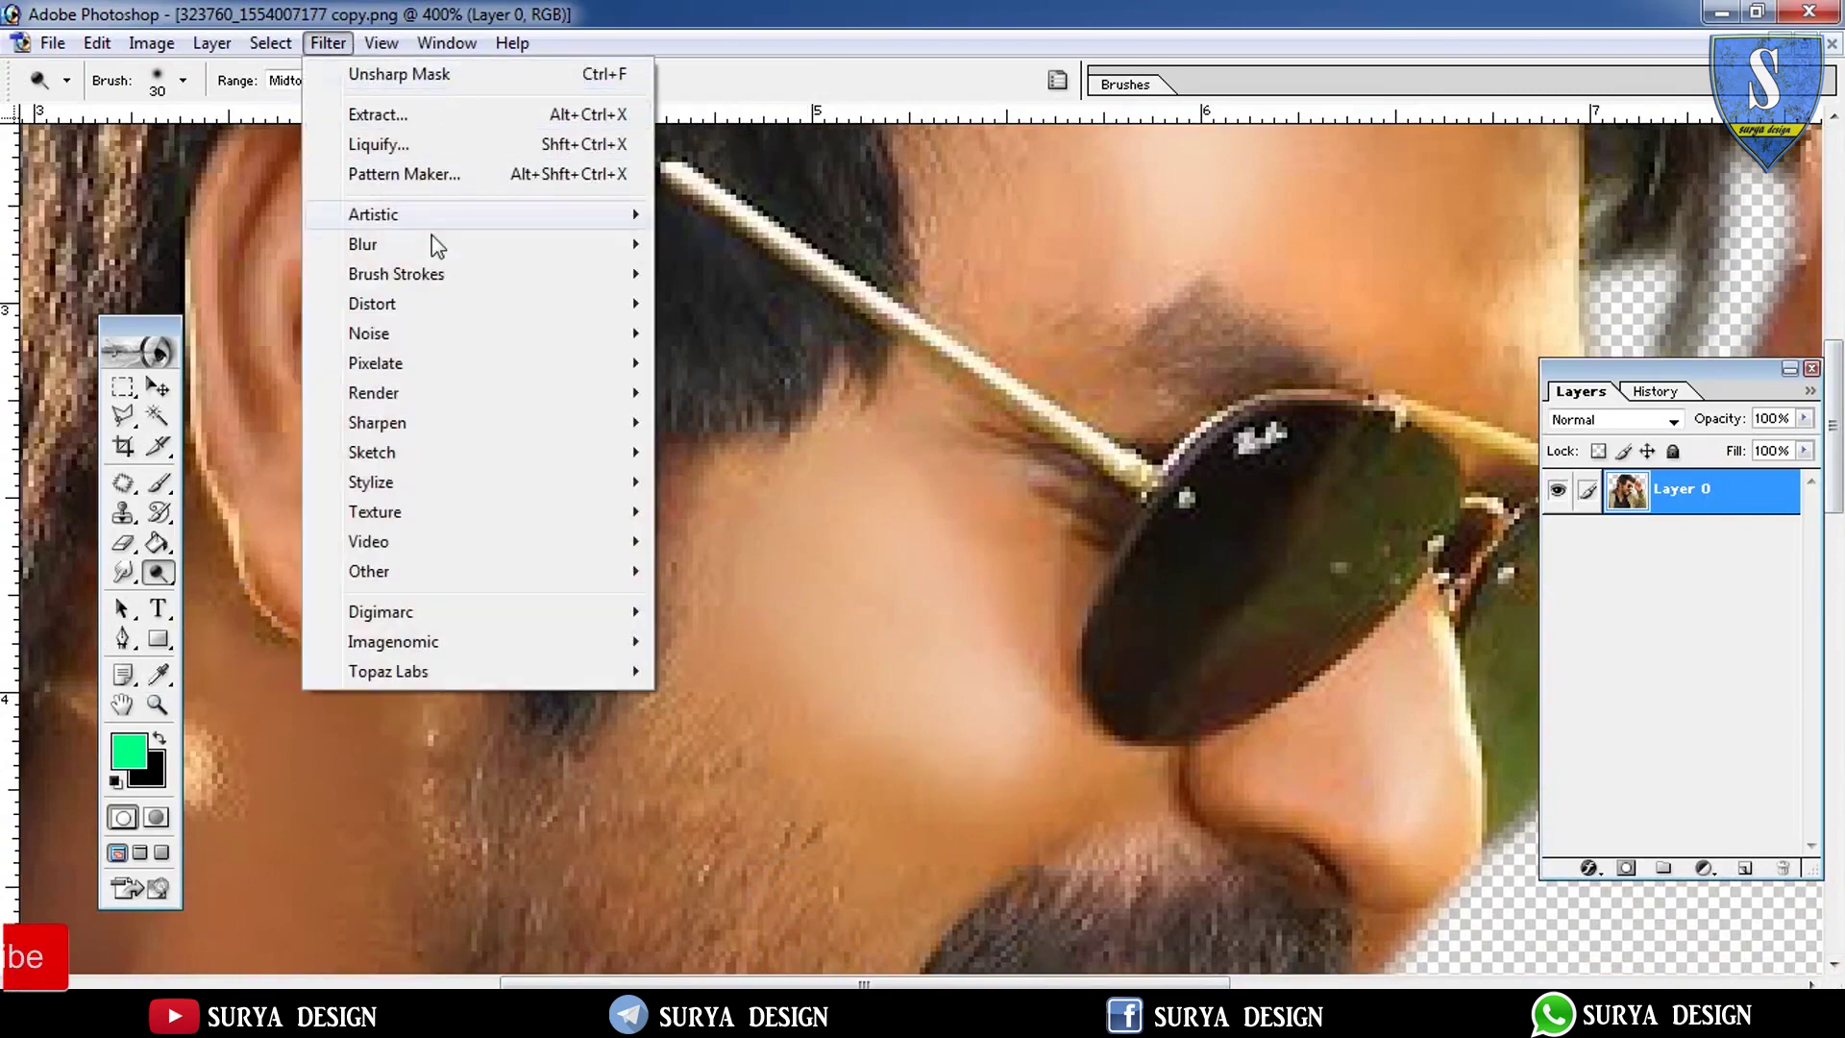
pyautogui.moveTo(378, 423)
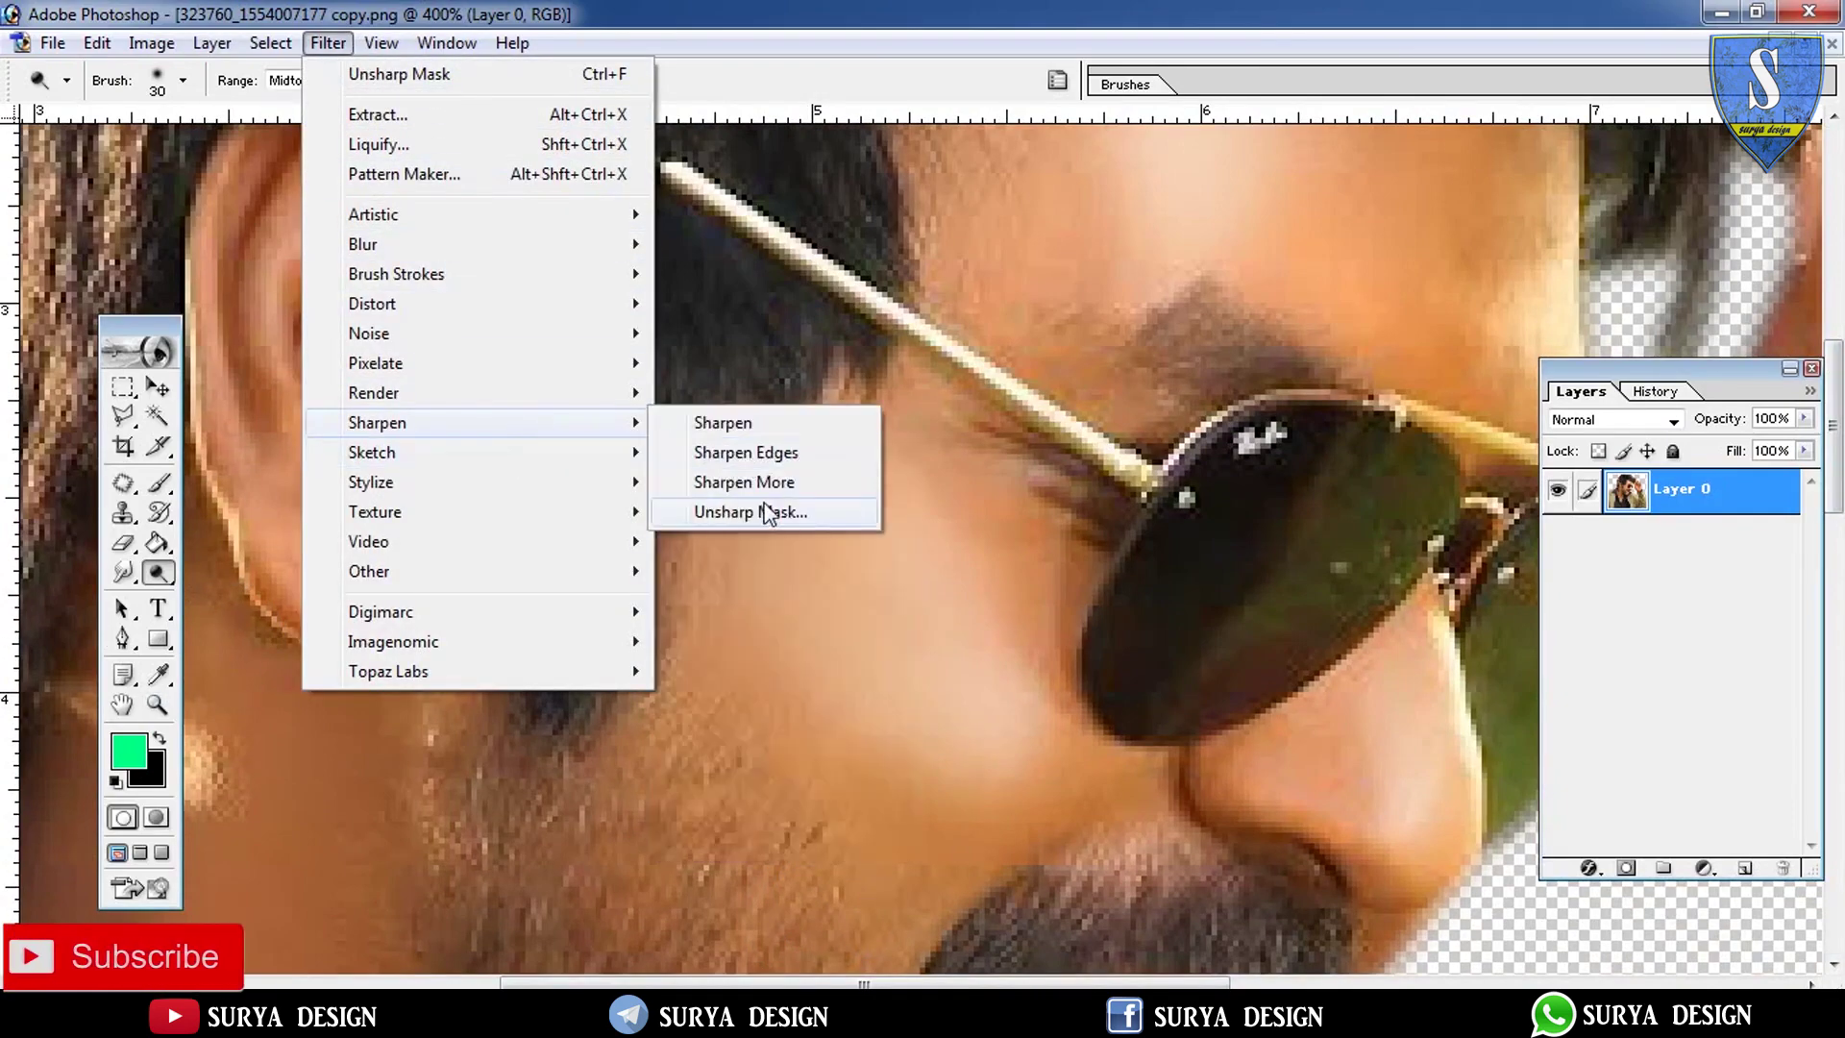
# Sharpen the whole portrait with Unsharp Mask
pyautogui.click(767, 513)
pyautogui.click(646, 391)
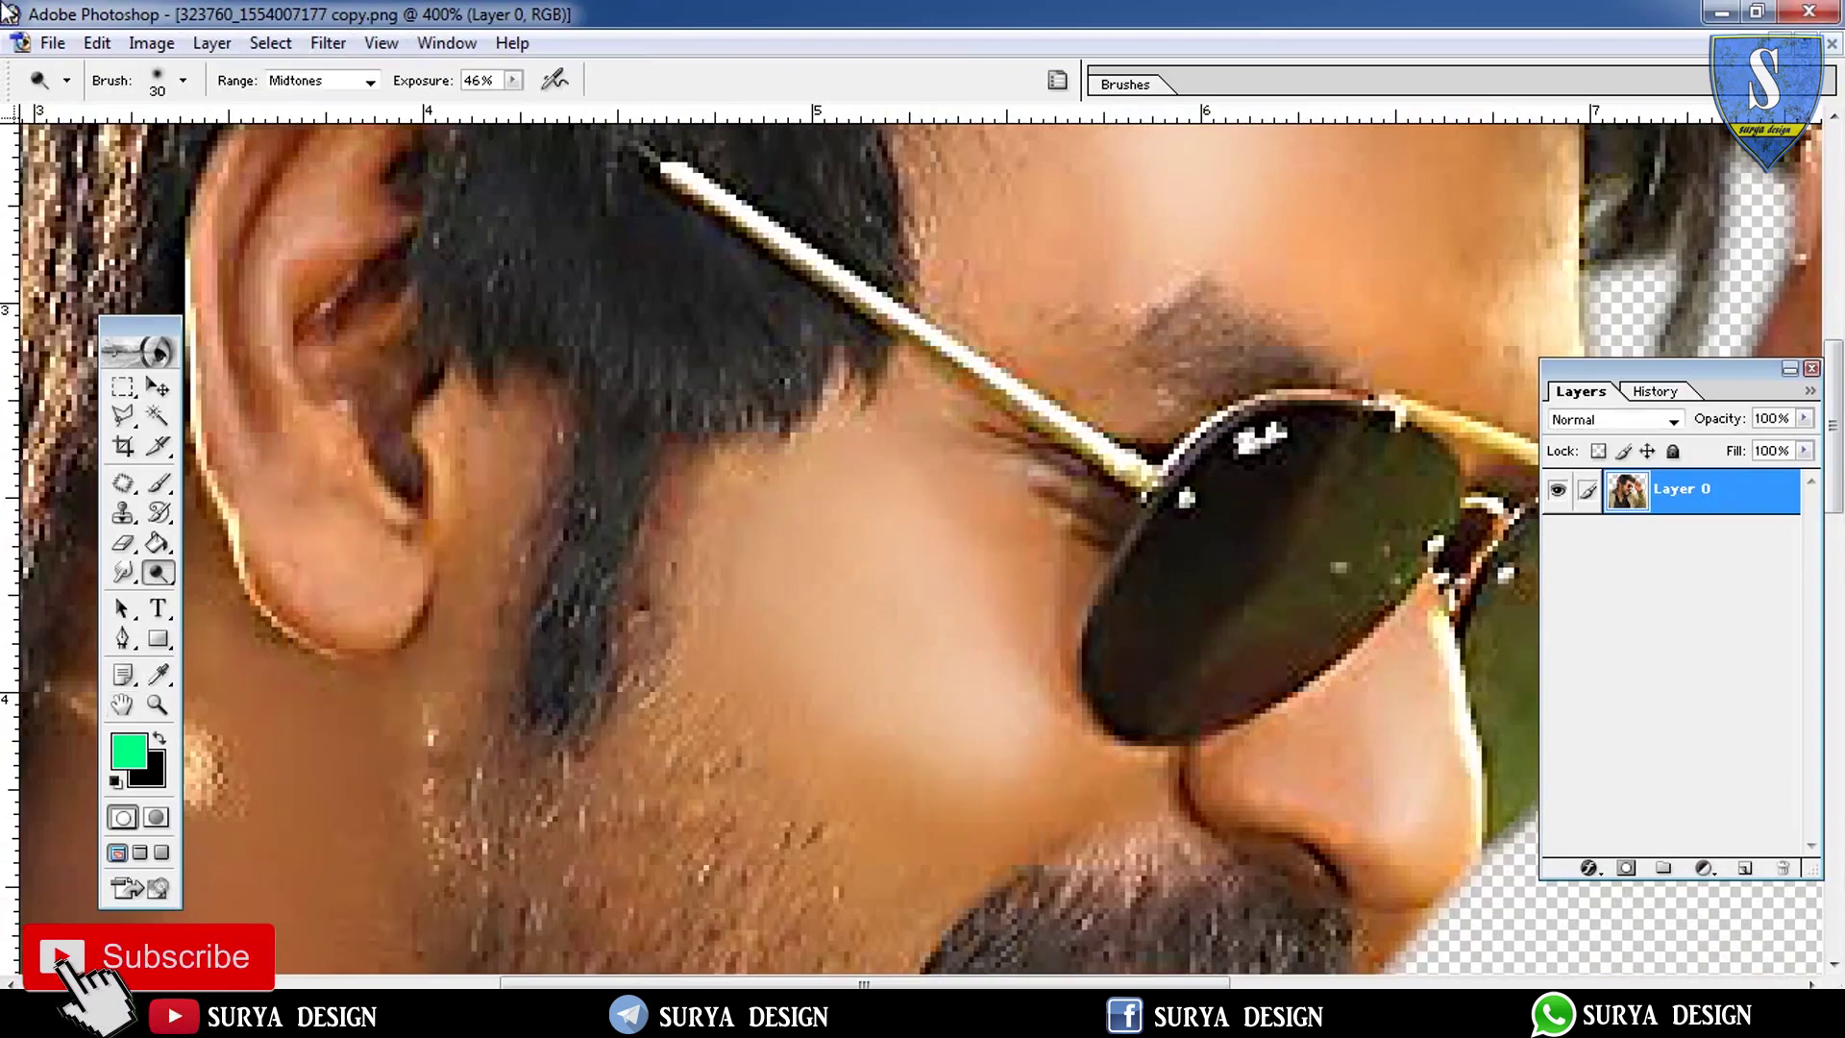
pyautogui.hscroll(3, 1103, 679)
pyautogui.scroll(4, 1103, 679)
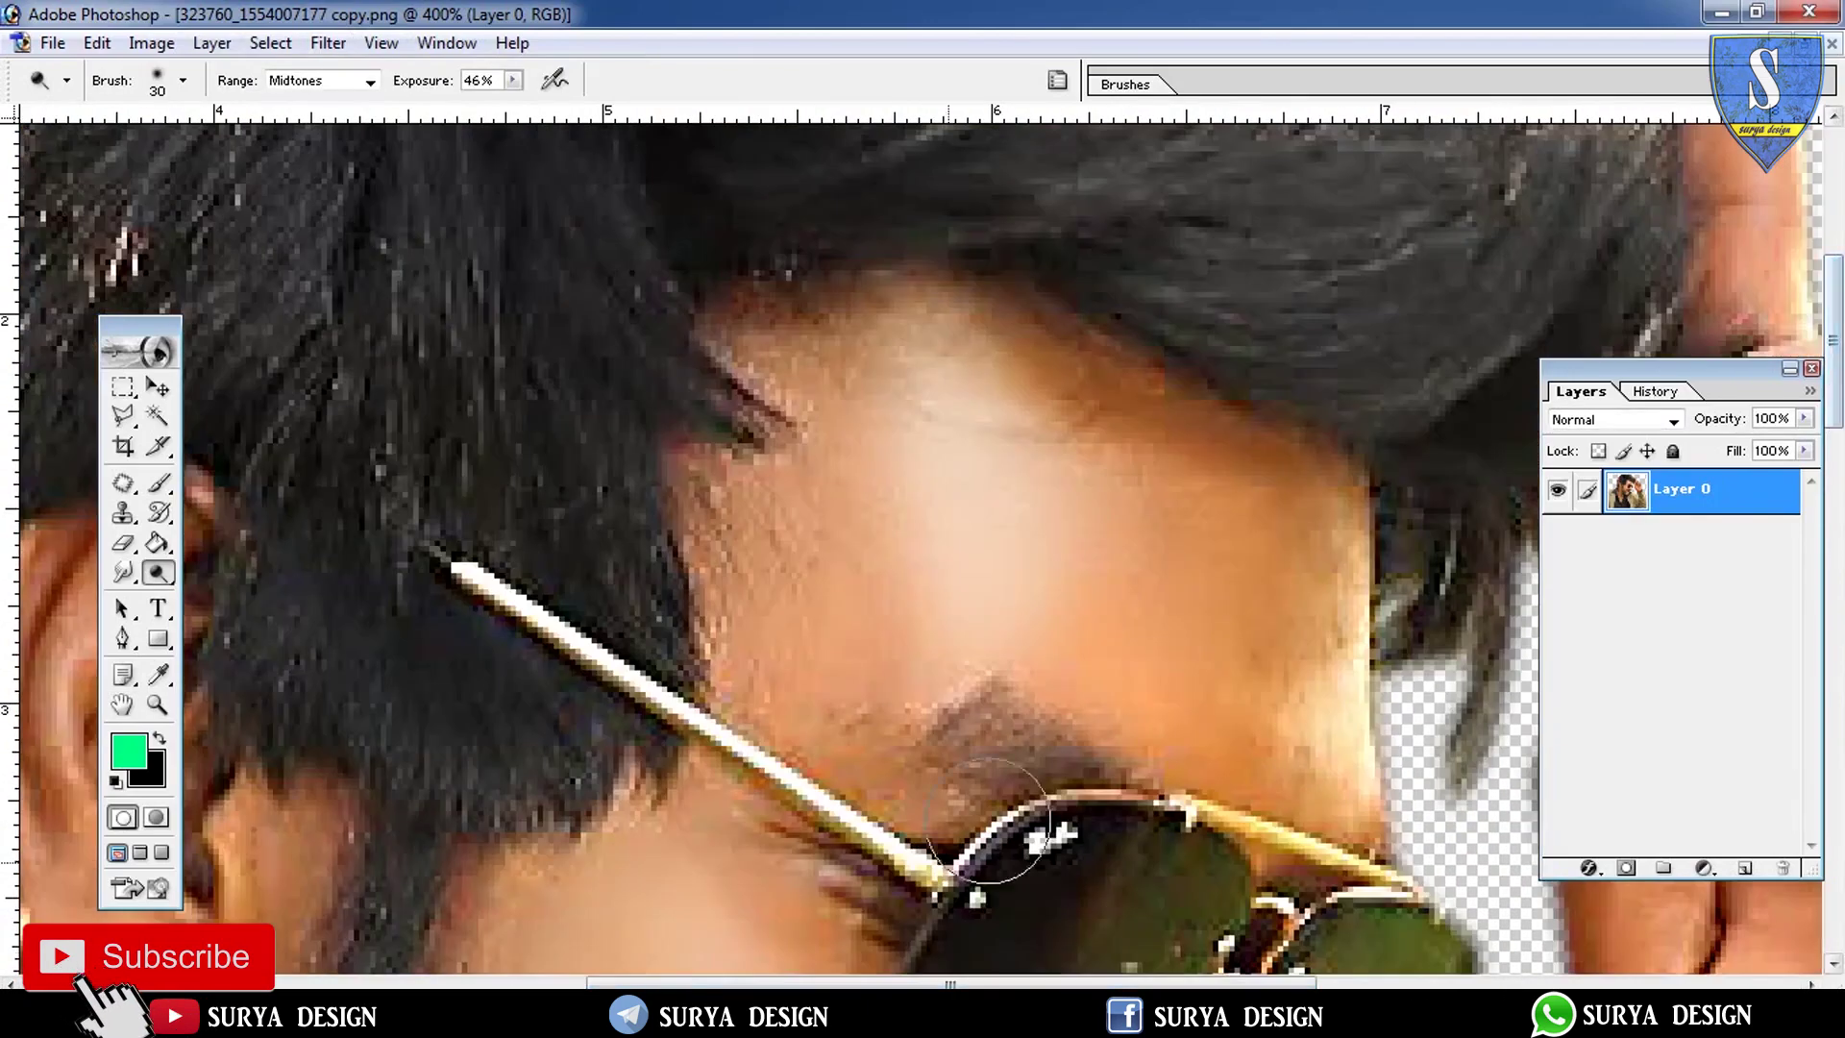
pyautogui.hscroll(2, 1104, 679)
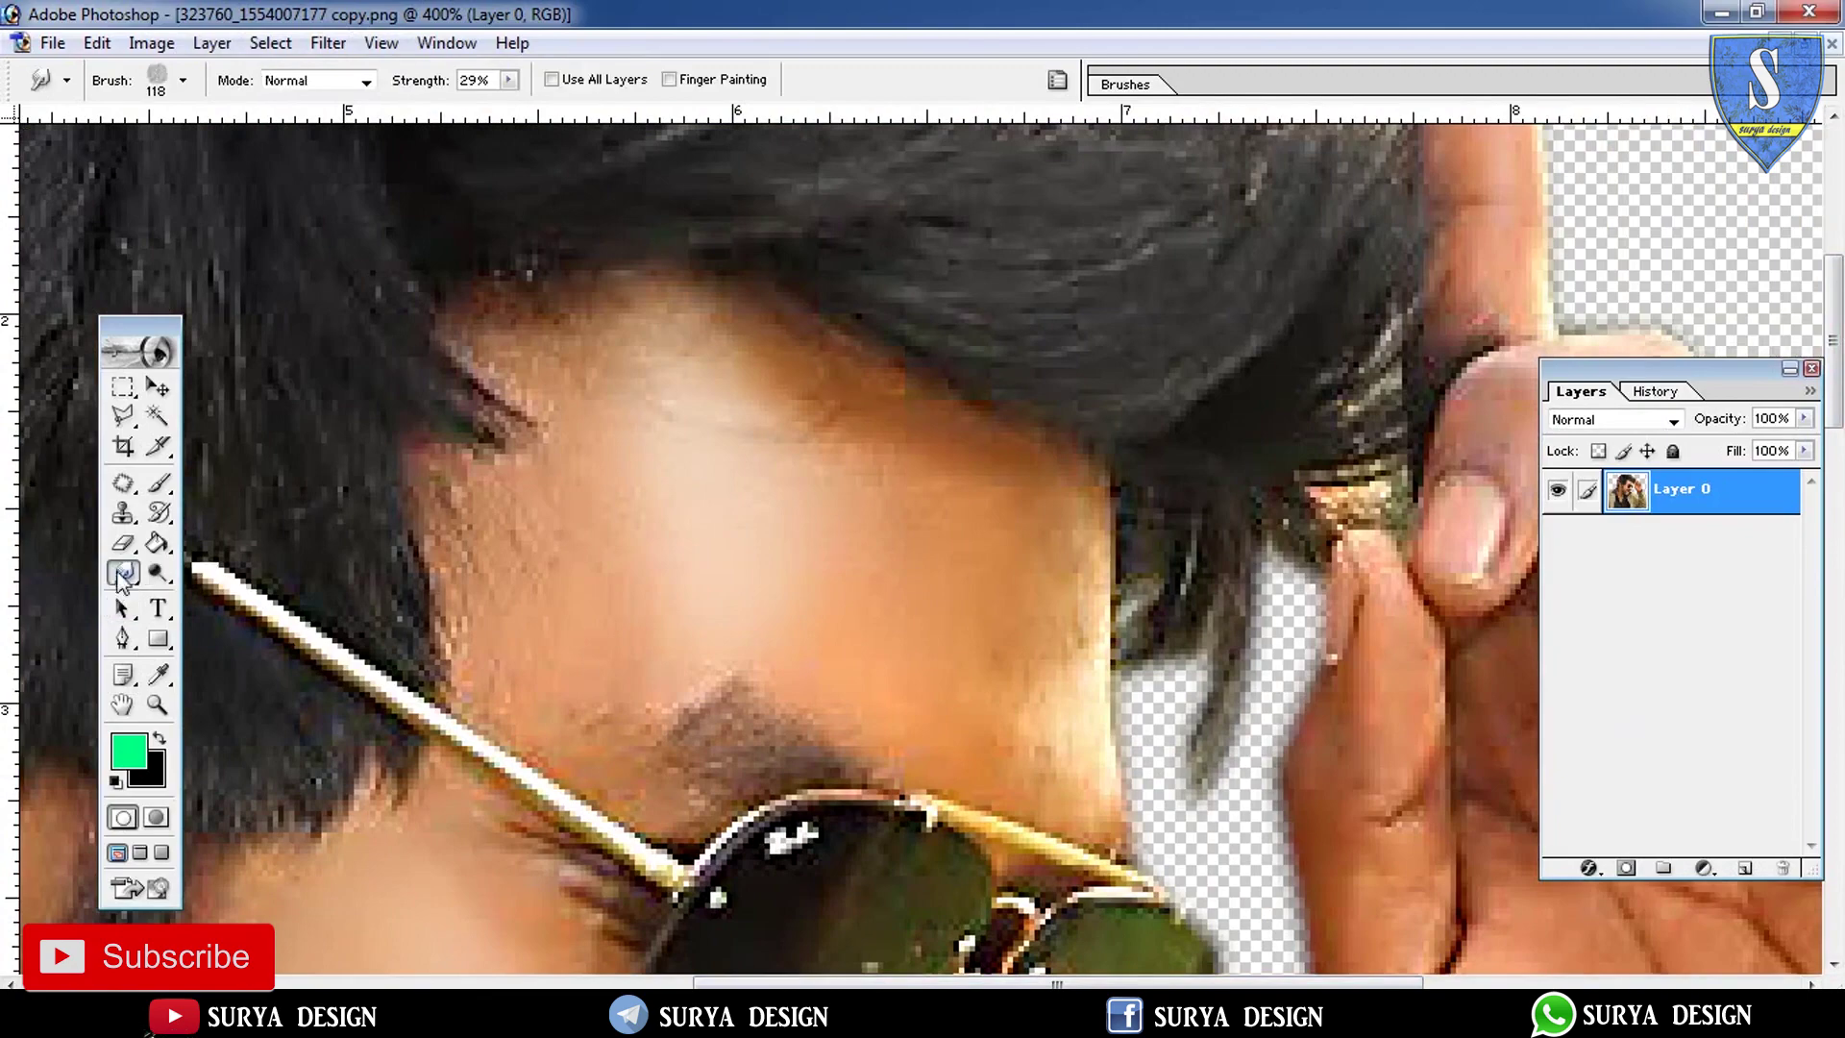
# Set the smudge brush to size 42 and strength 39%
pyautogui.click(183, 83)
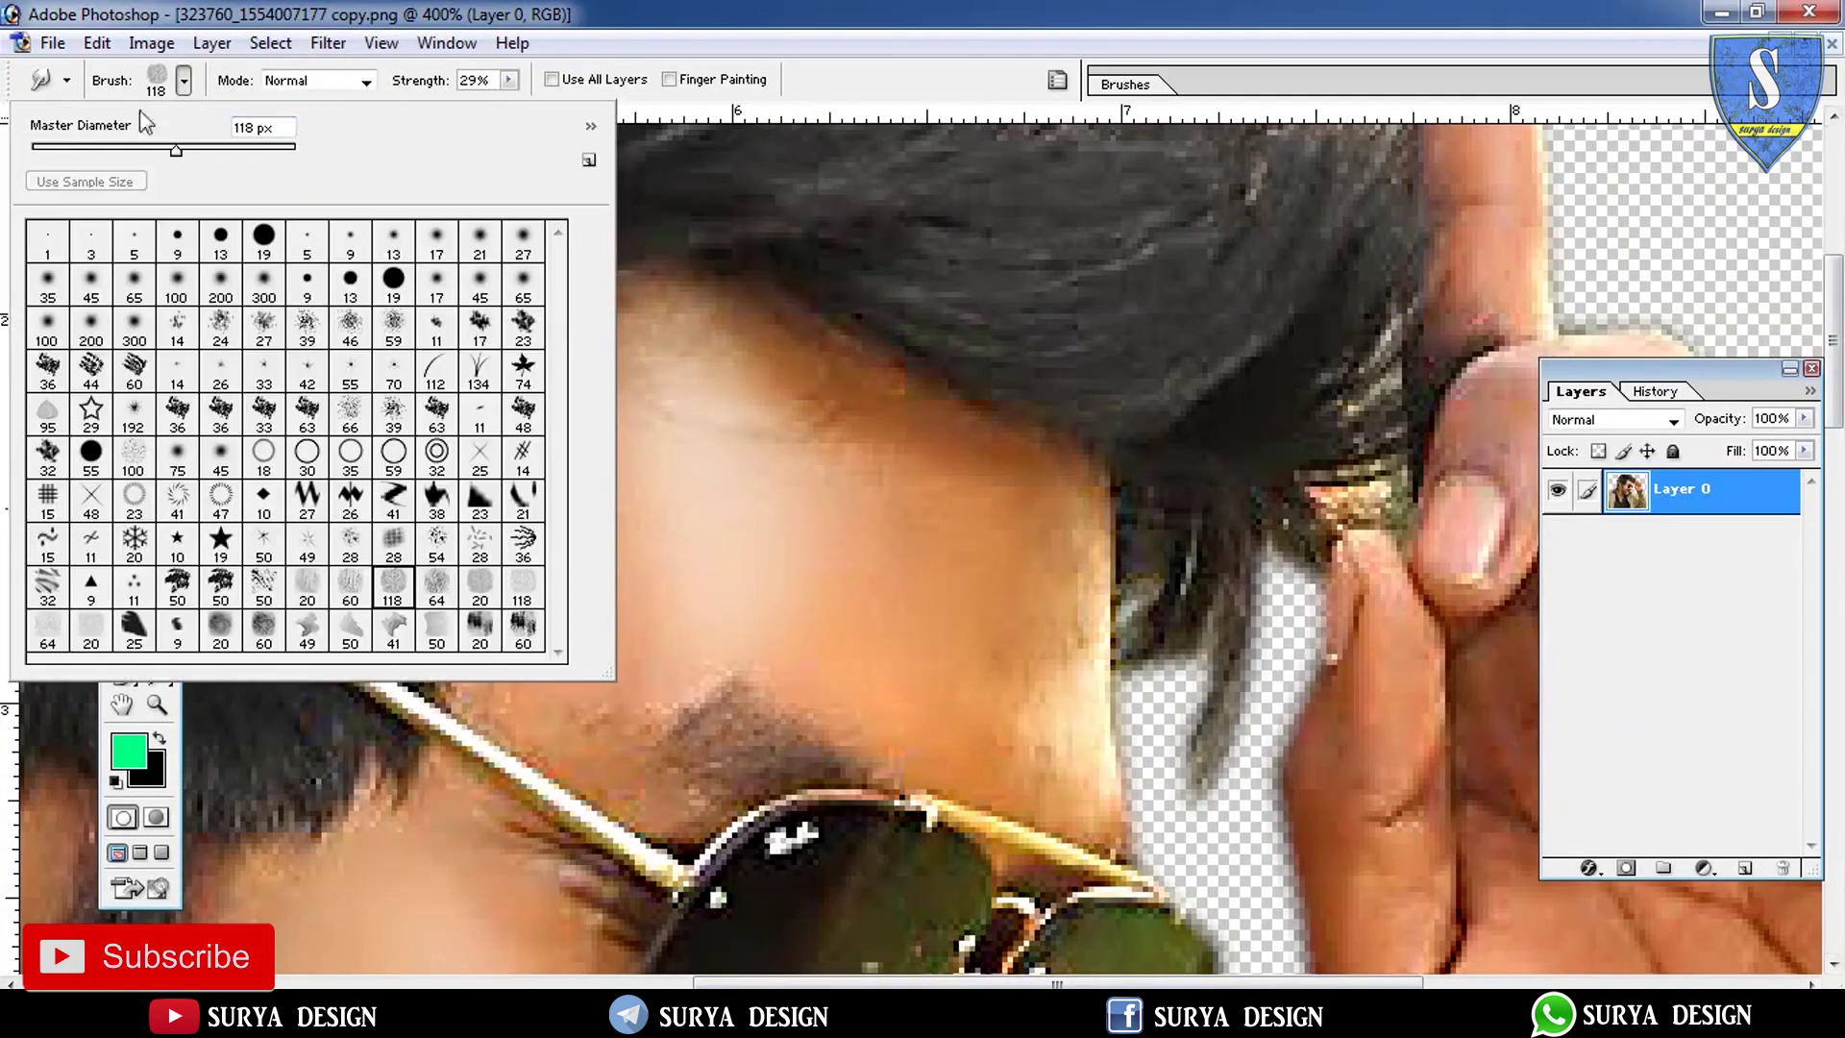
pyautogui.click(307, 377)
pyautogui.click(509, 79)
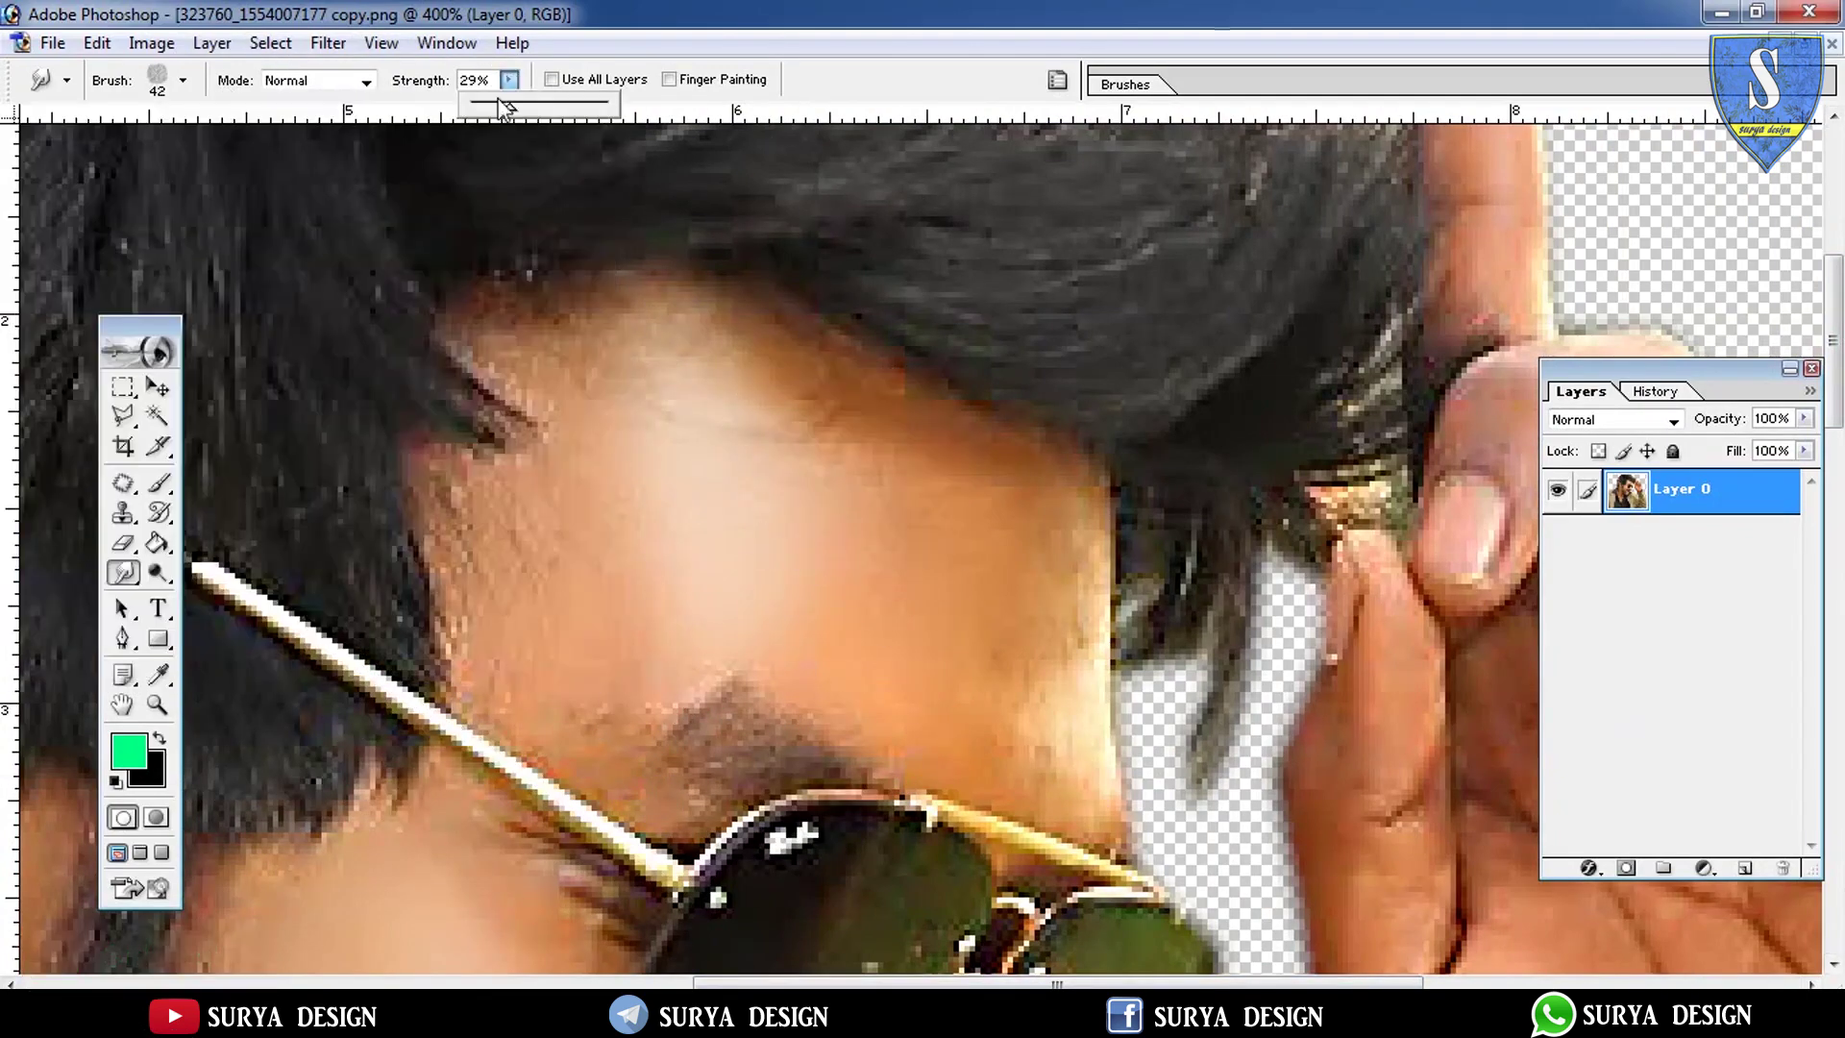
pyautogui.moveTo(526, 108); pyautogui.dragTo(523, 108)
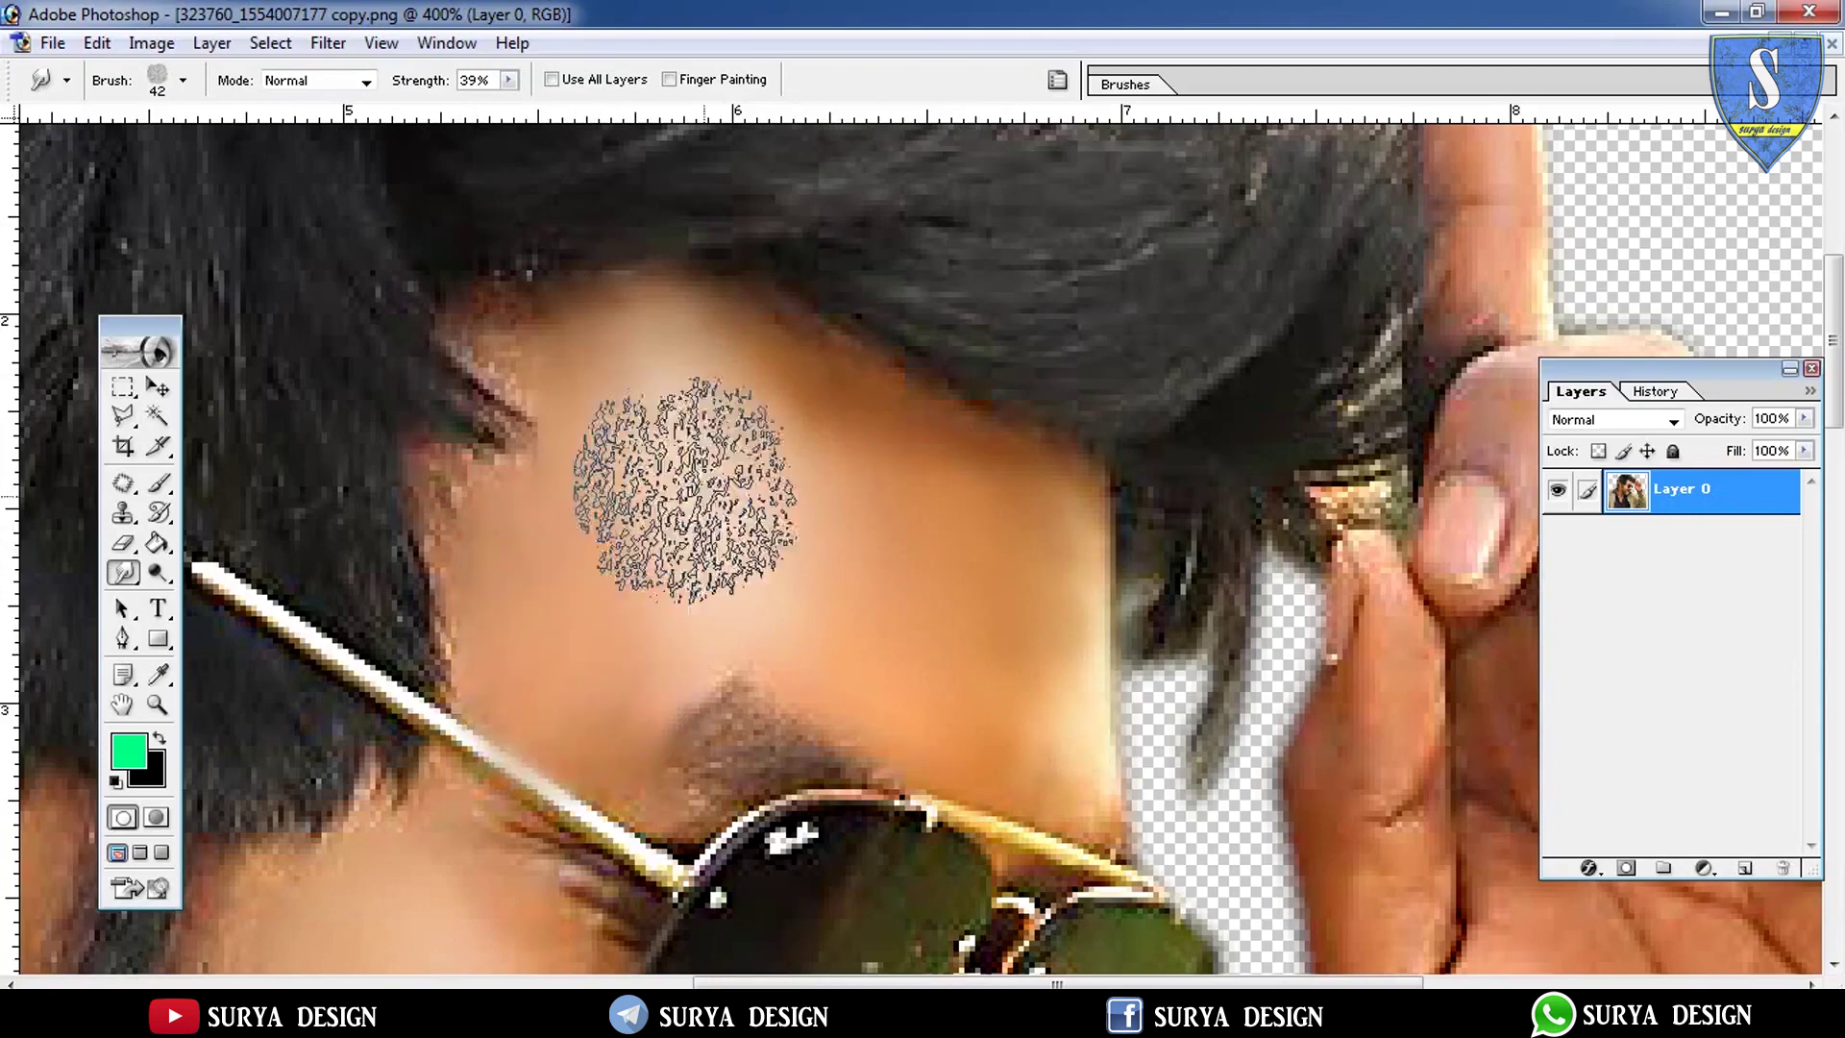
# Shrink the smudge brush to 32 px and smear the eye crease near the sunglasses
pyautogui.click(182, 79)
pyautogui.moveTo(81, 152); pyautogui.dragTo(75, 152)
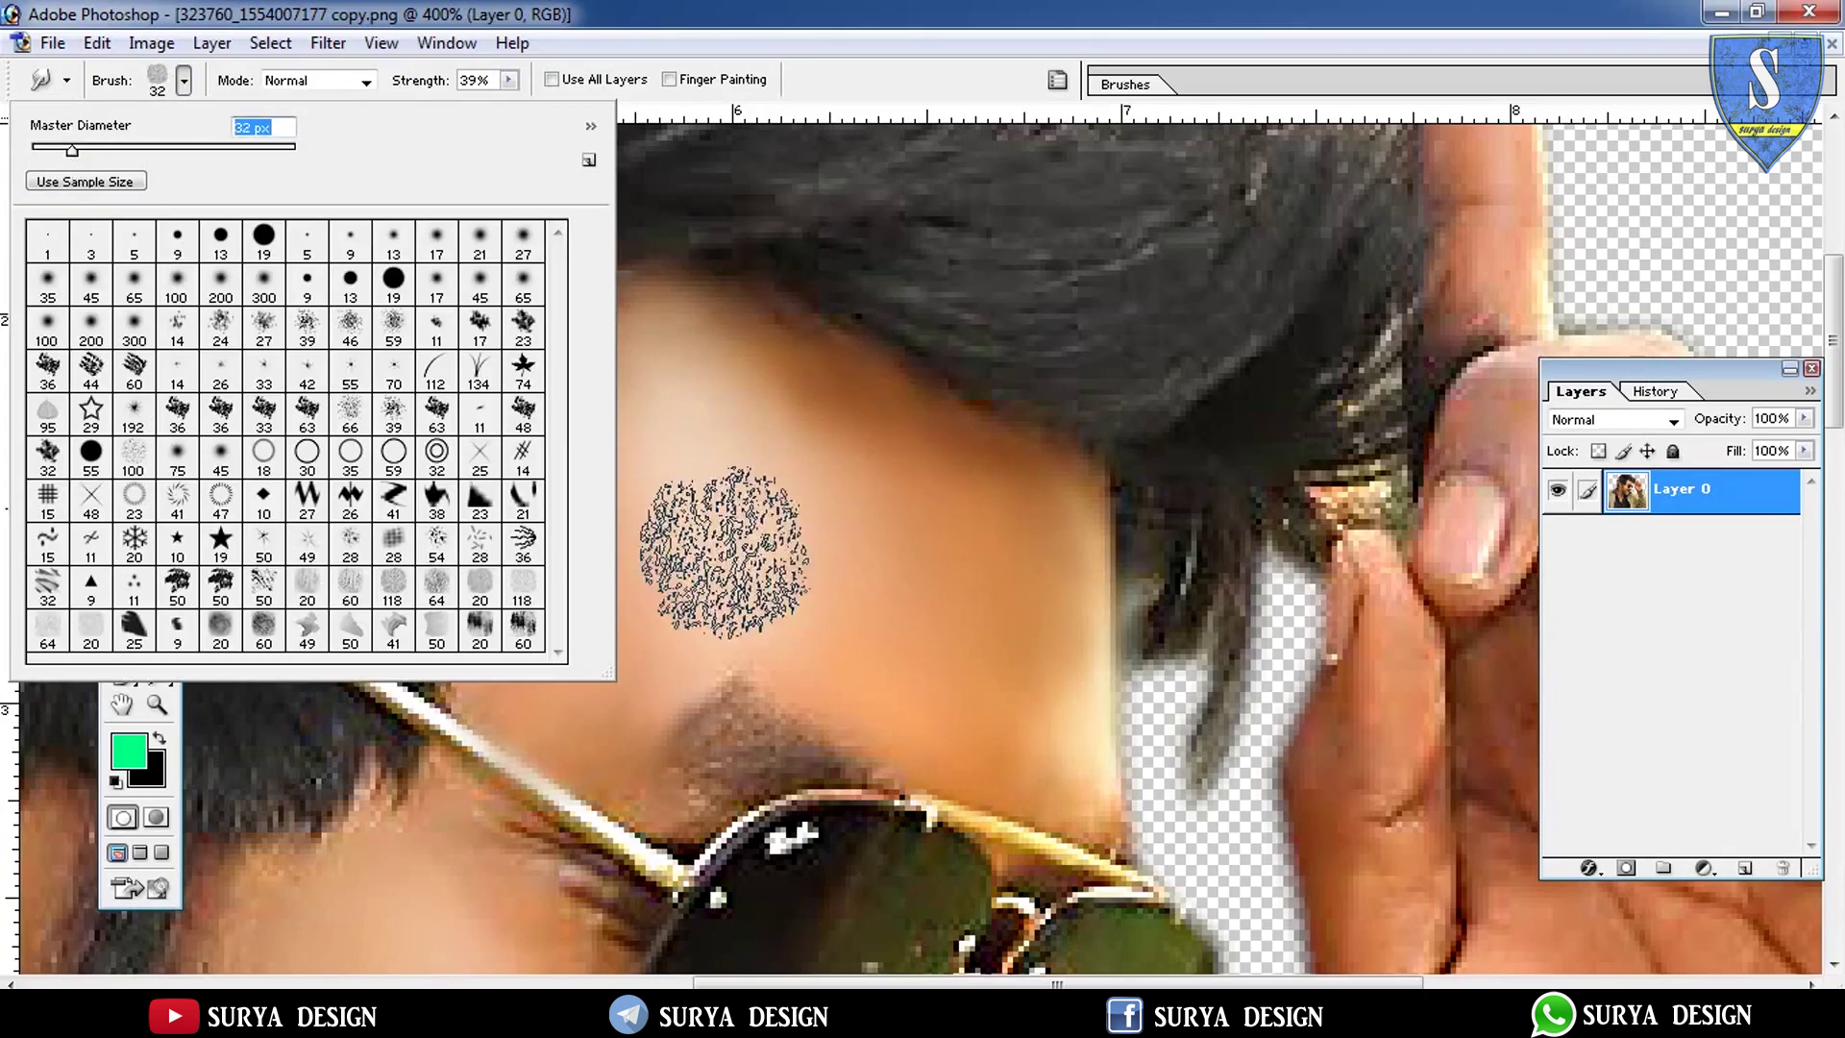
pyautogui.click(726, 552)
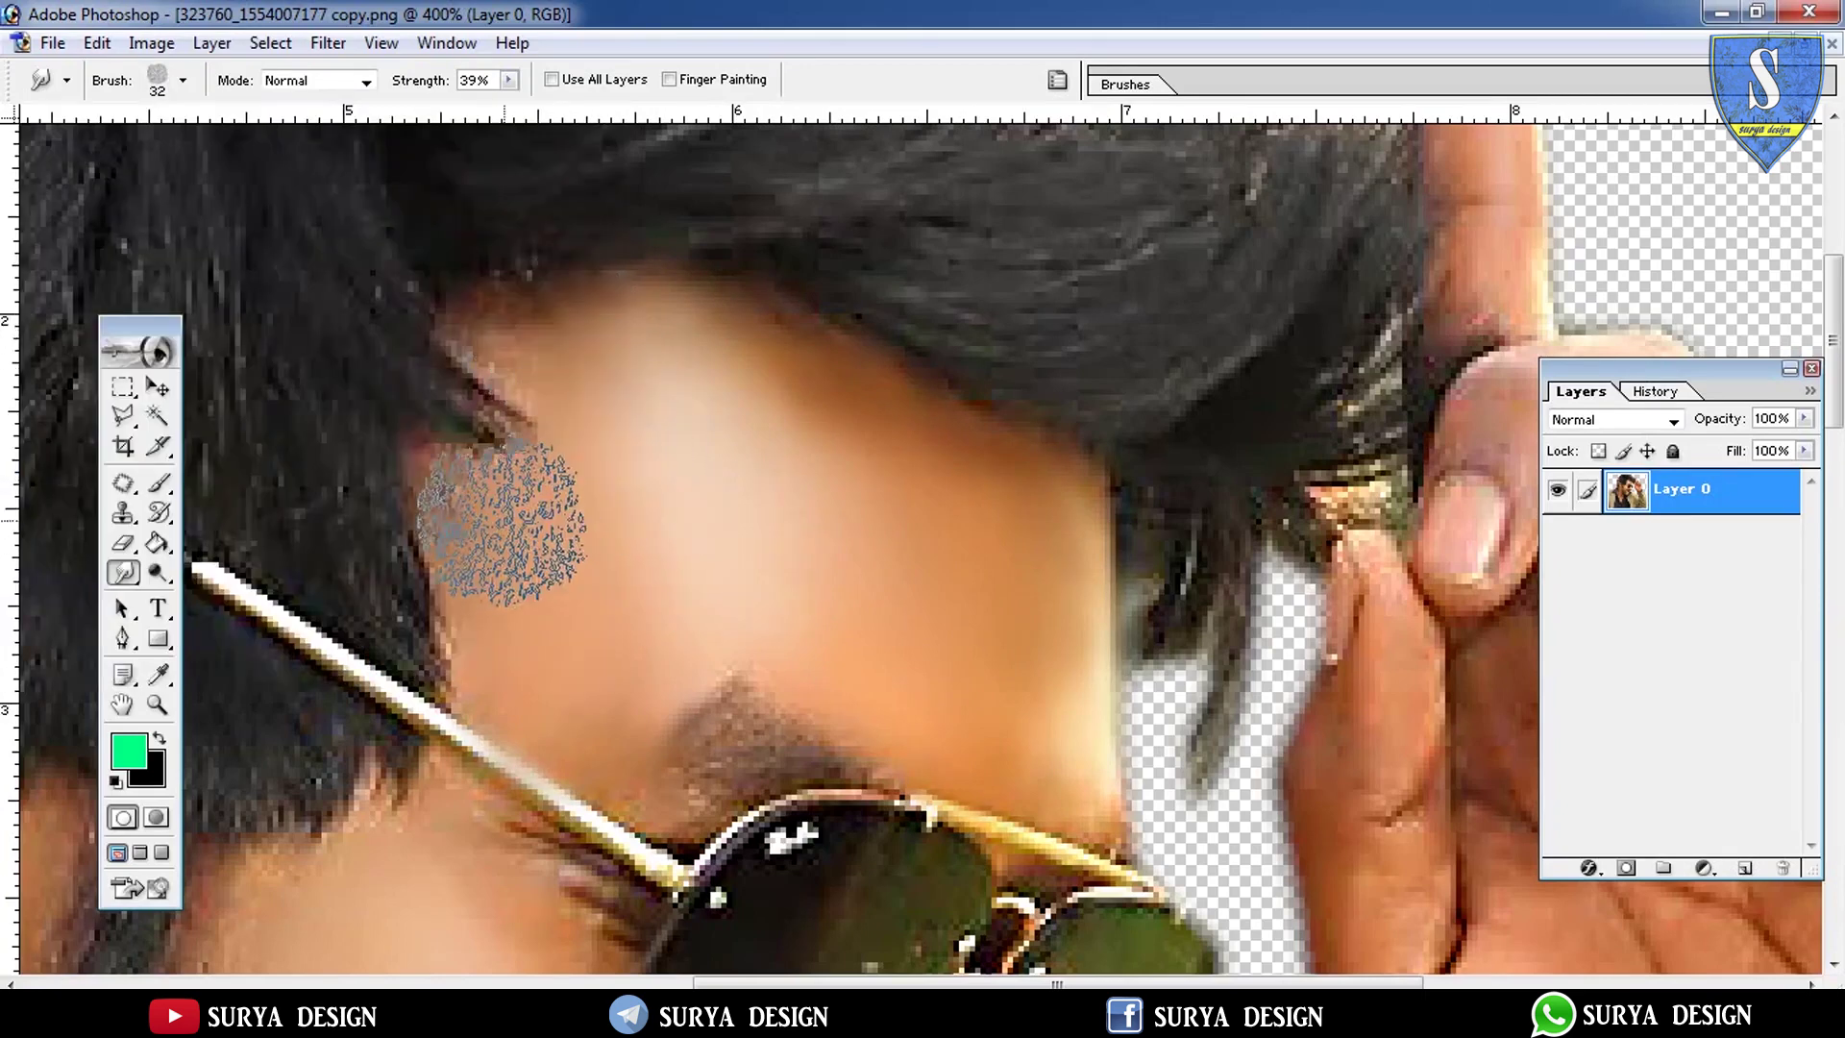
pyautogui.scroll(-1, 1835, 534)
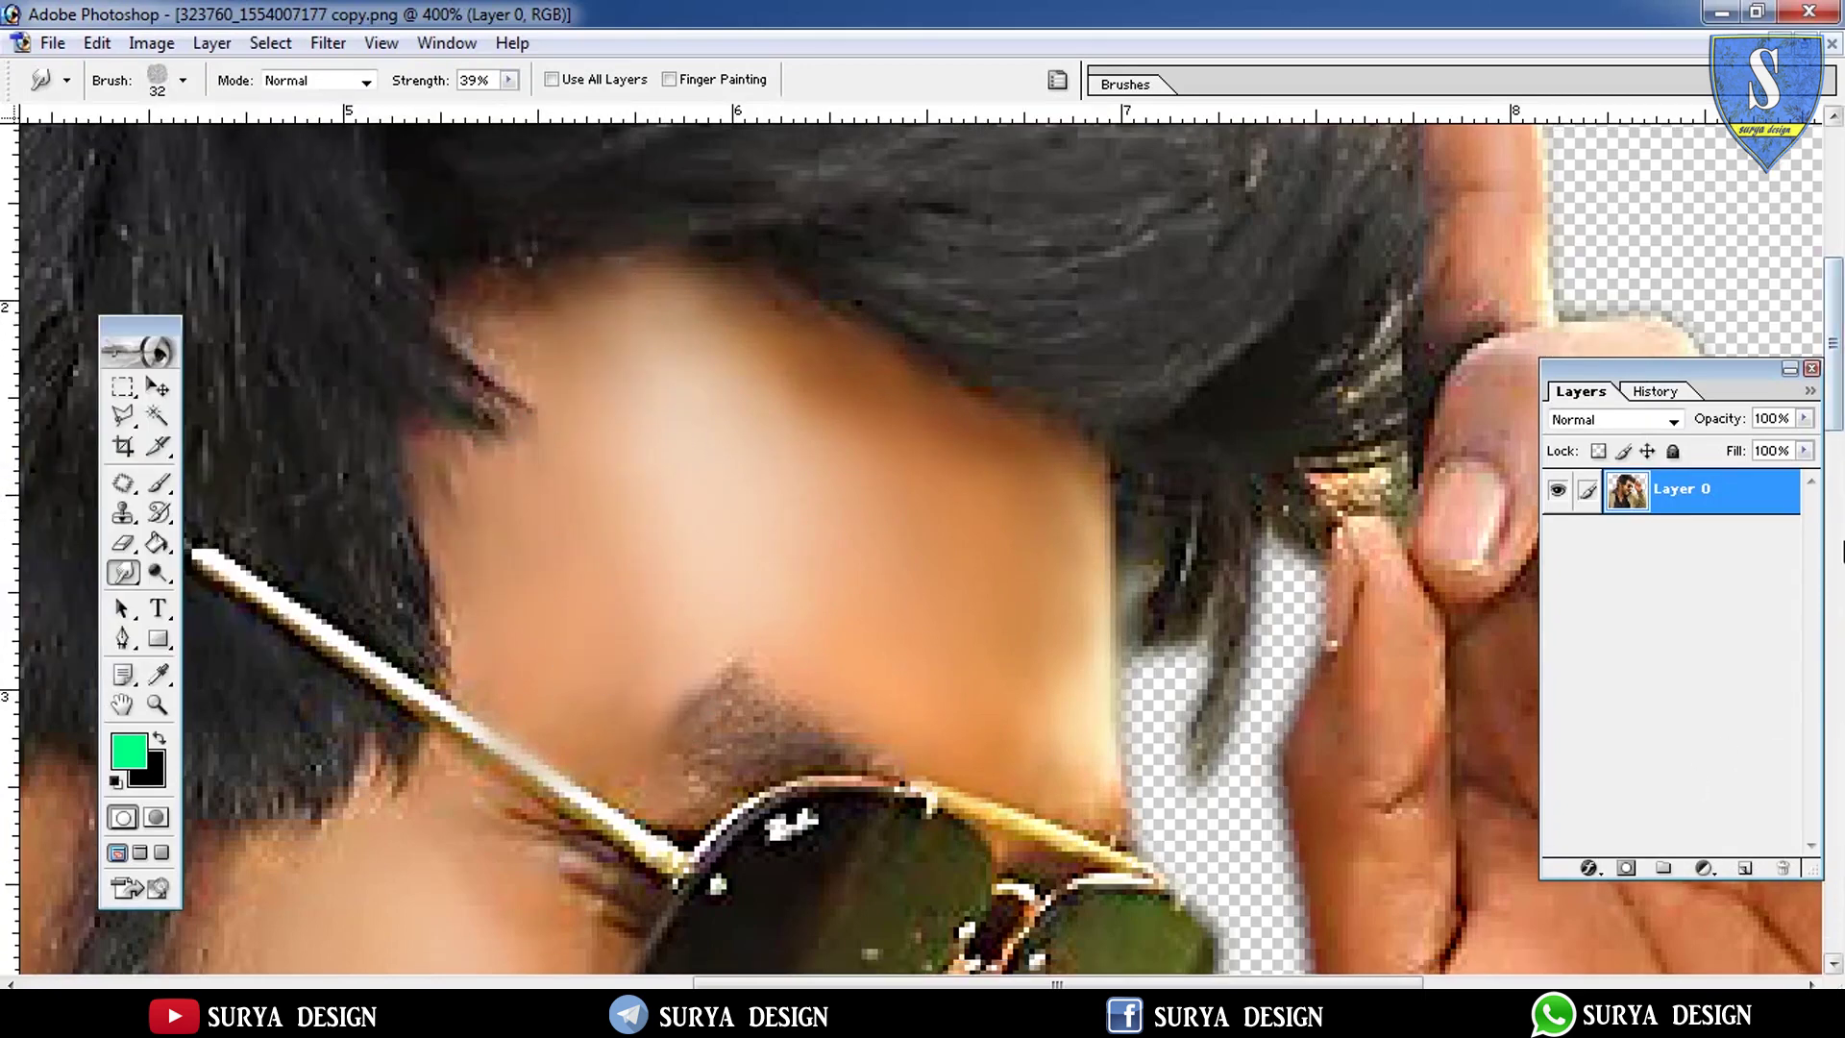
pyautogui.scroll(-5, 1835, 533)
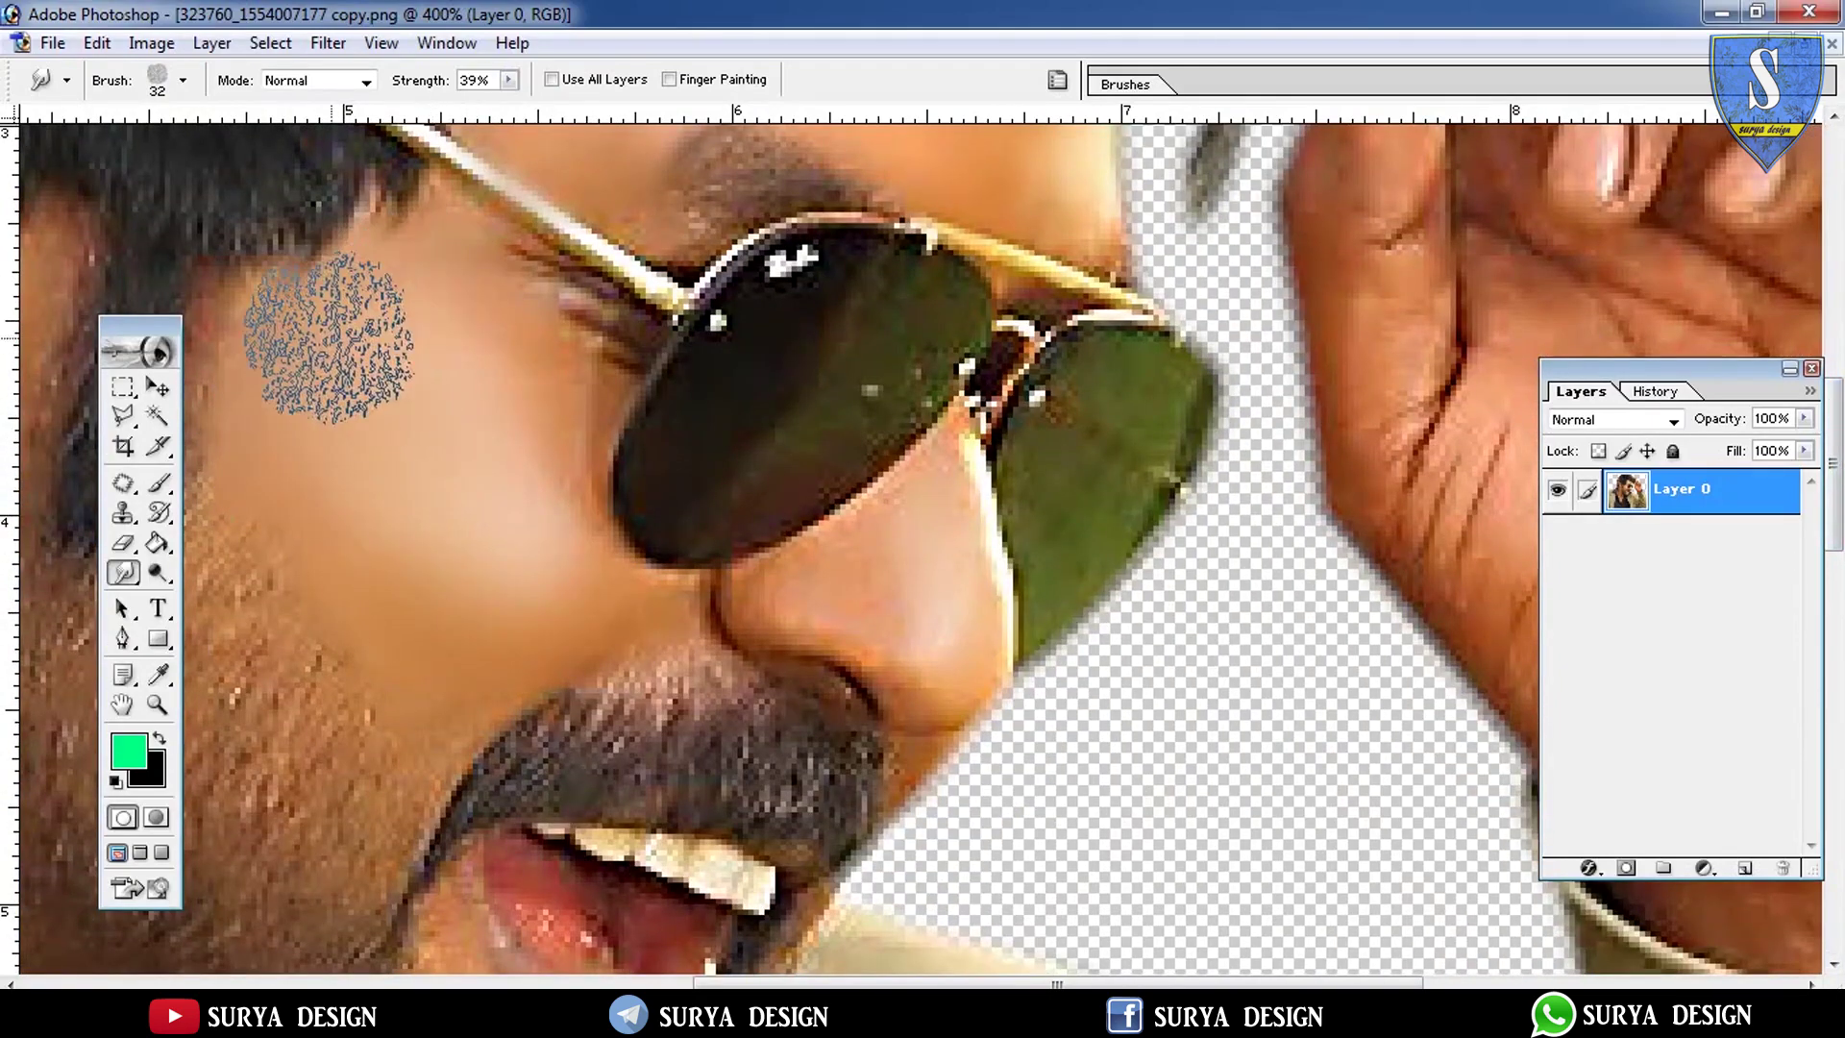
pyautogui.moveTo(524, 461); pyautogui.dragTo(416, 283)
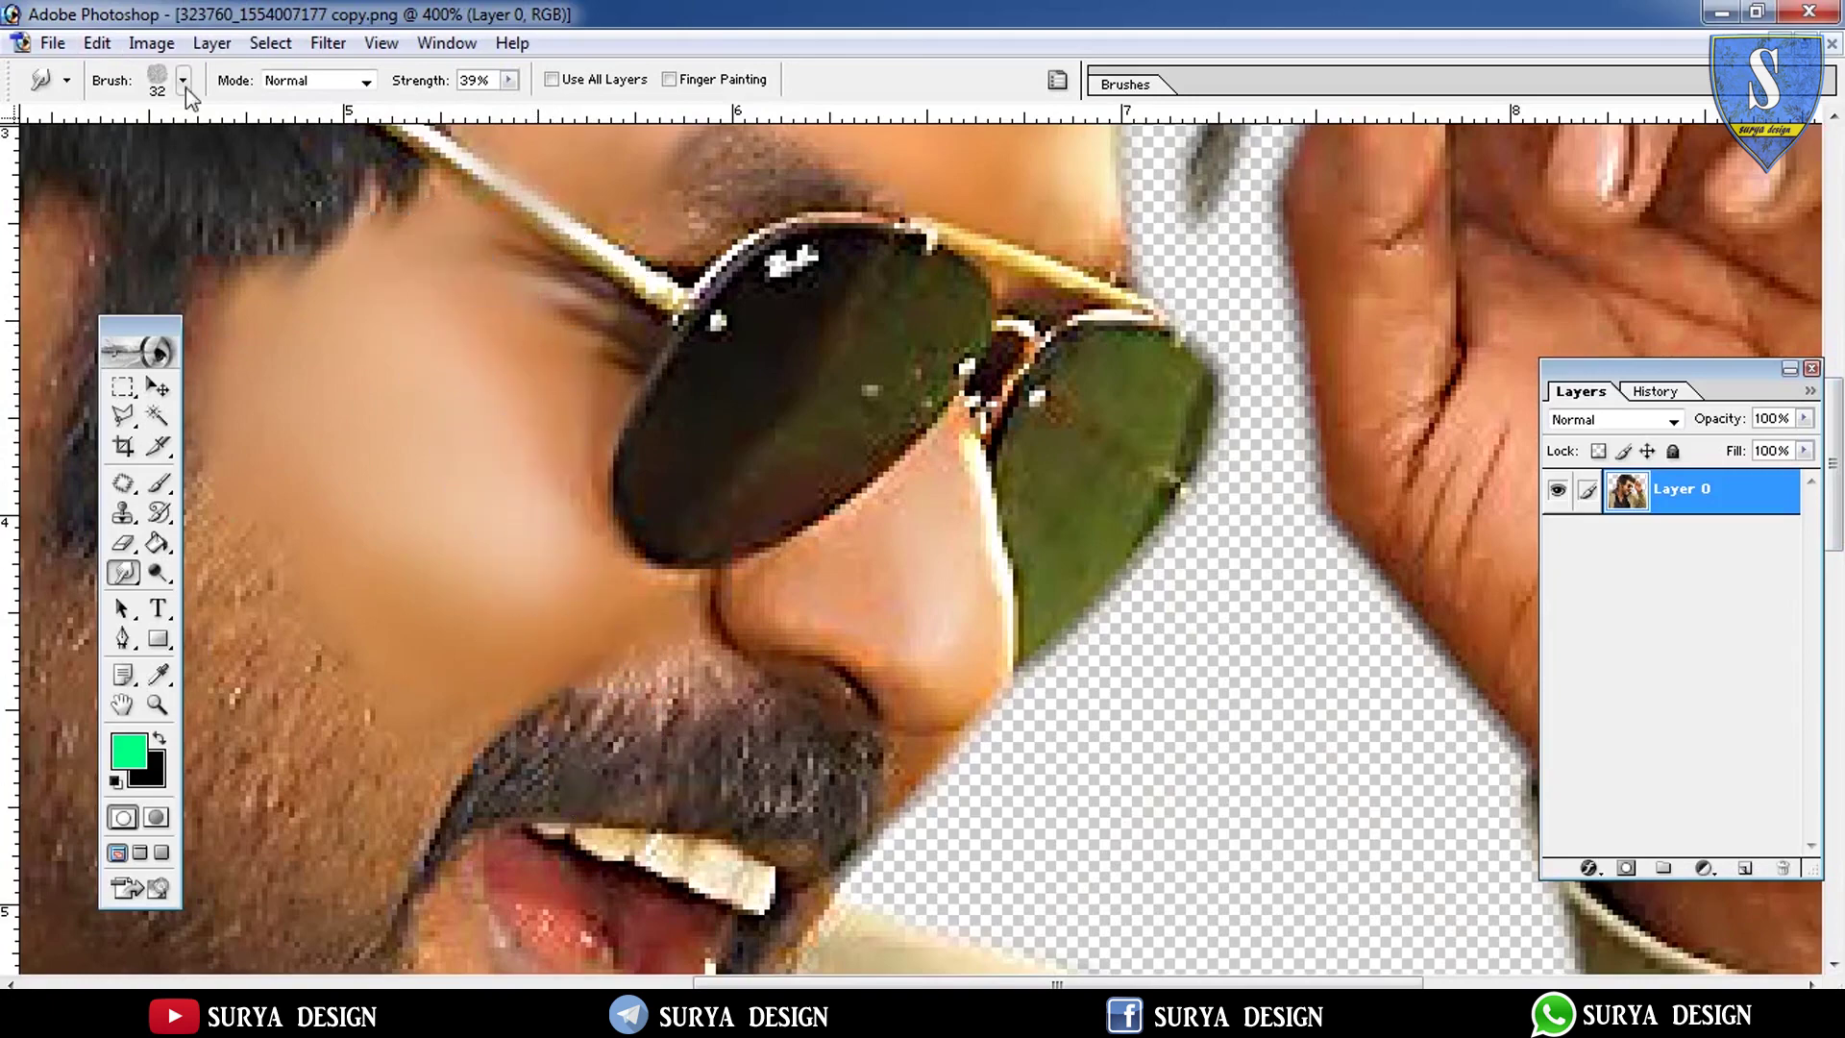
# Switch to a 23 px brush for the nose and review the smudges in History
pyautogui.click(183, 82)
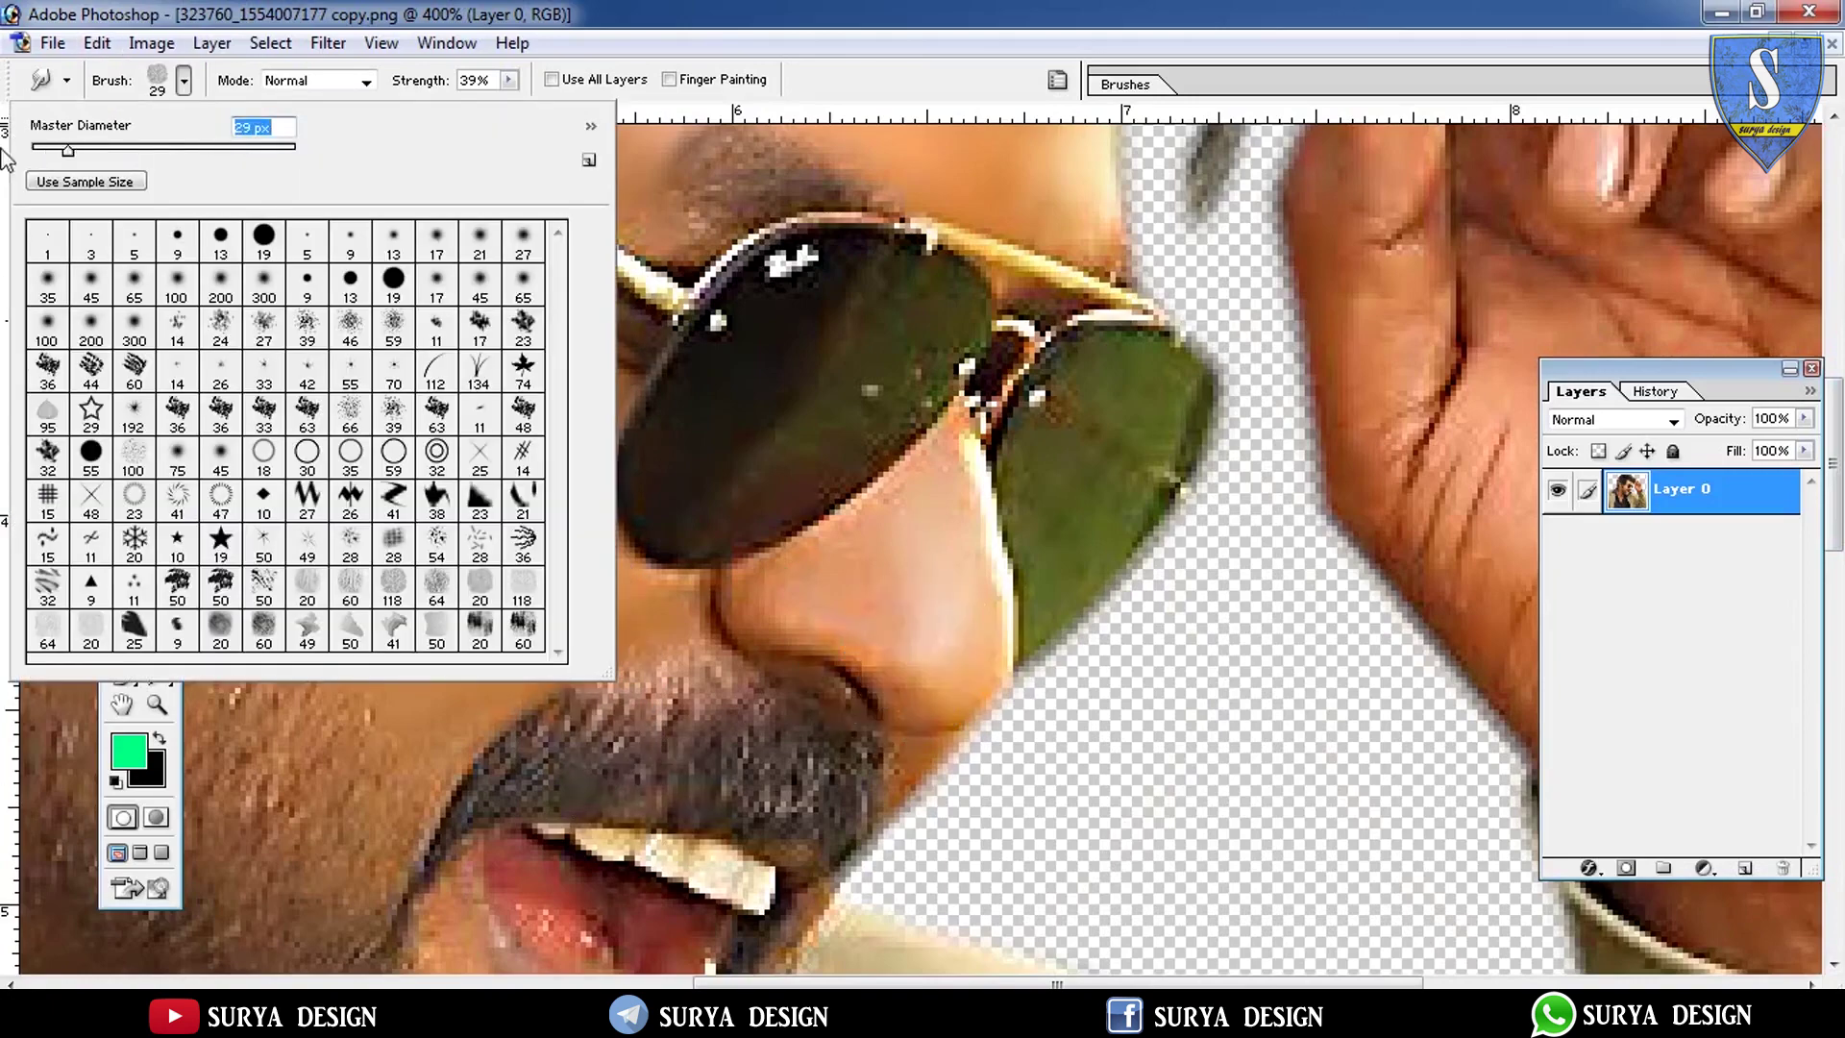
pyautogui.click(949, 658)
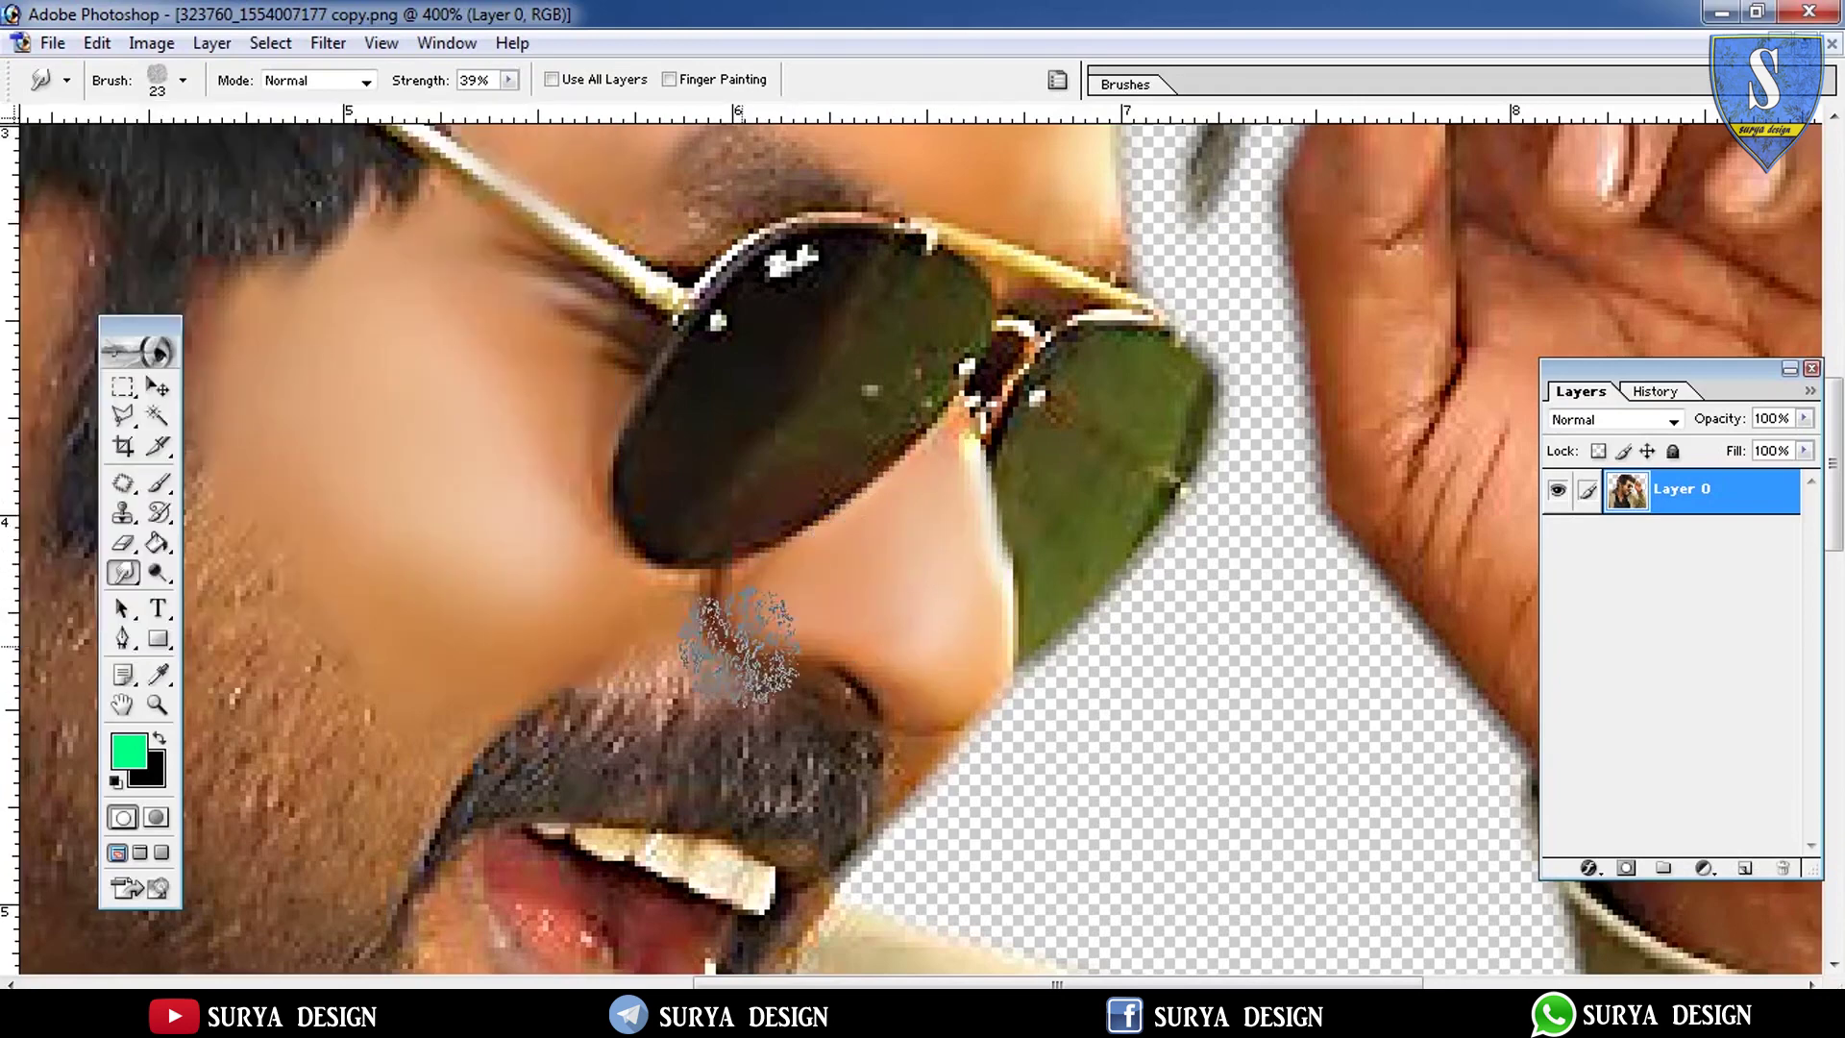
pyautogui.click(1654, 391)
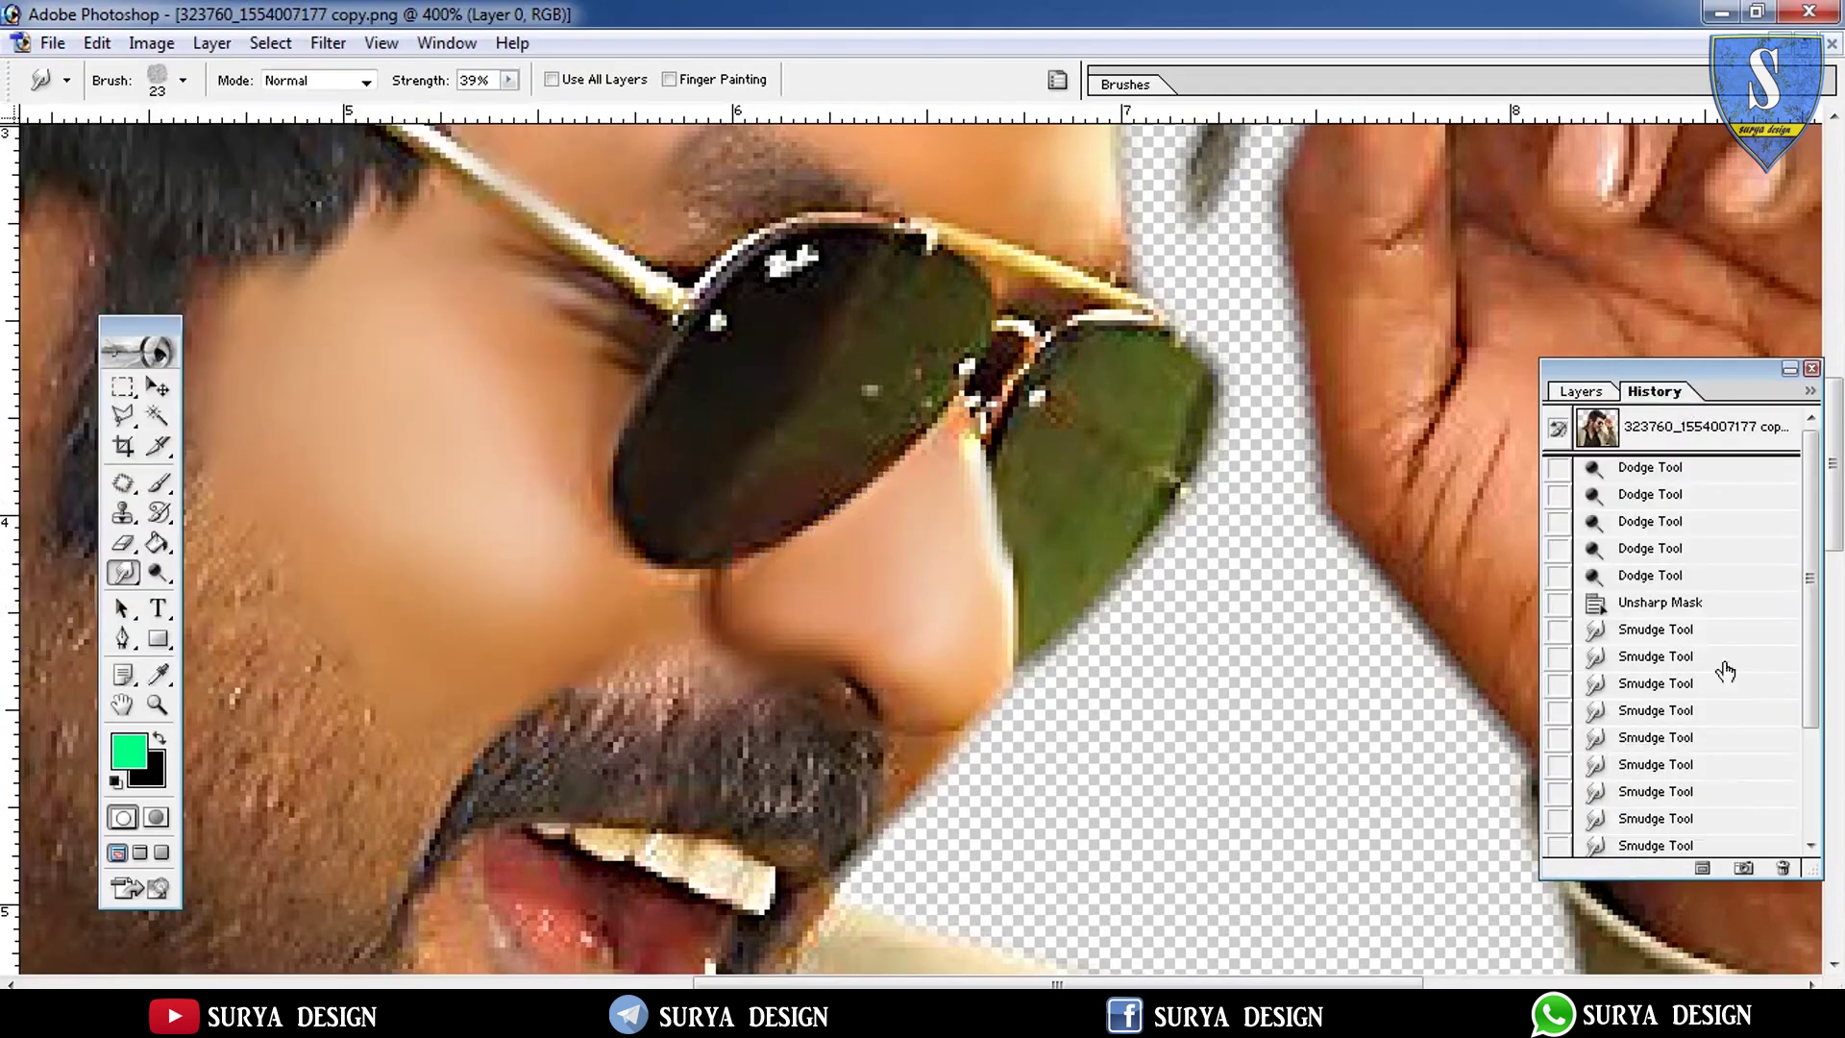
pyautogui.click(1811, 842)
pyautogui.click(1584, 391)
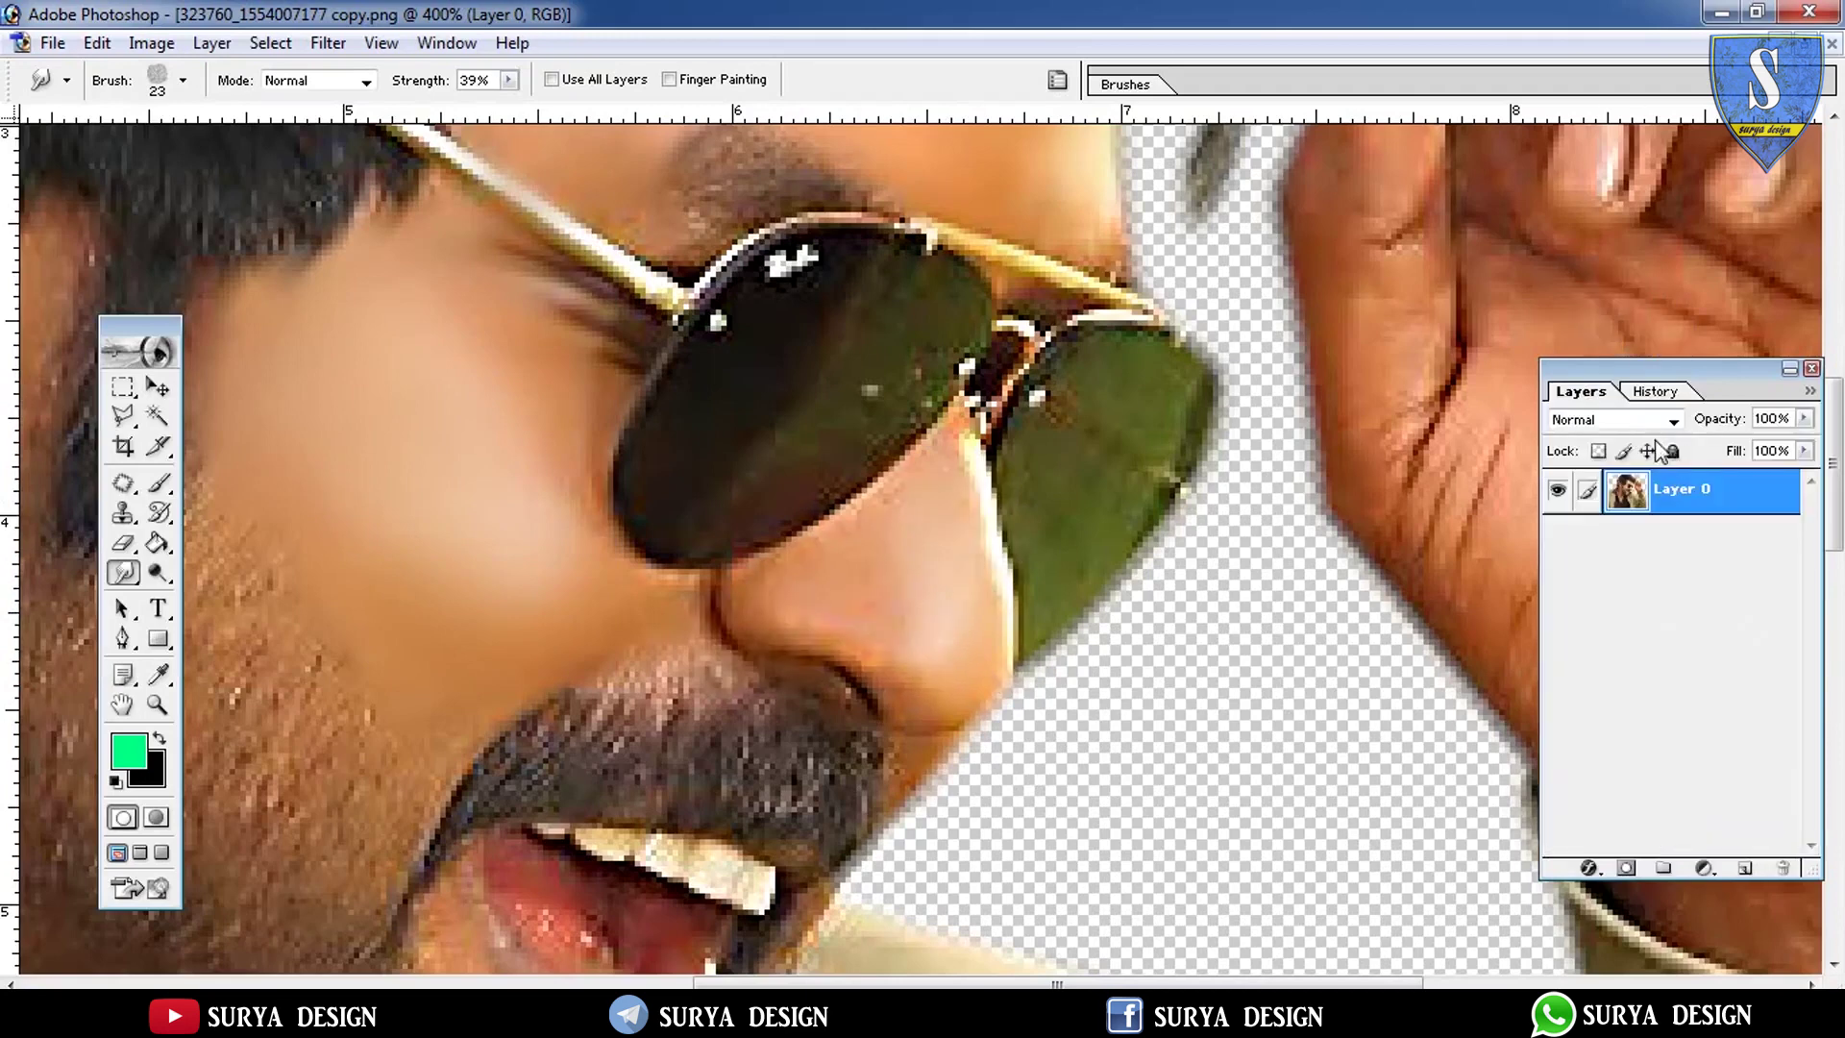
# Duplicate Layer 0, then smudge away the left lens's logo and smooth the lips
pyautogui.moveTo(1691, 489); pyautogui.dragTo(1741, 868)
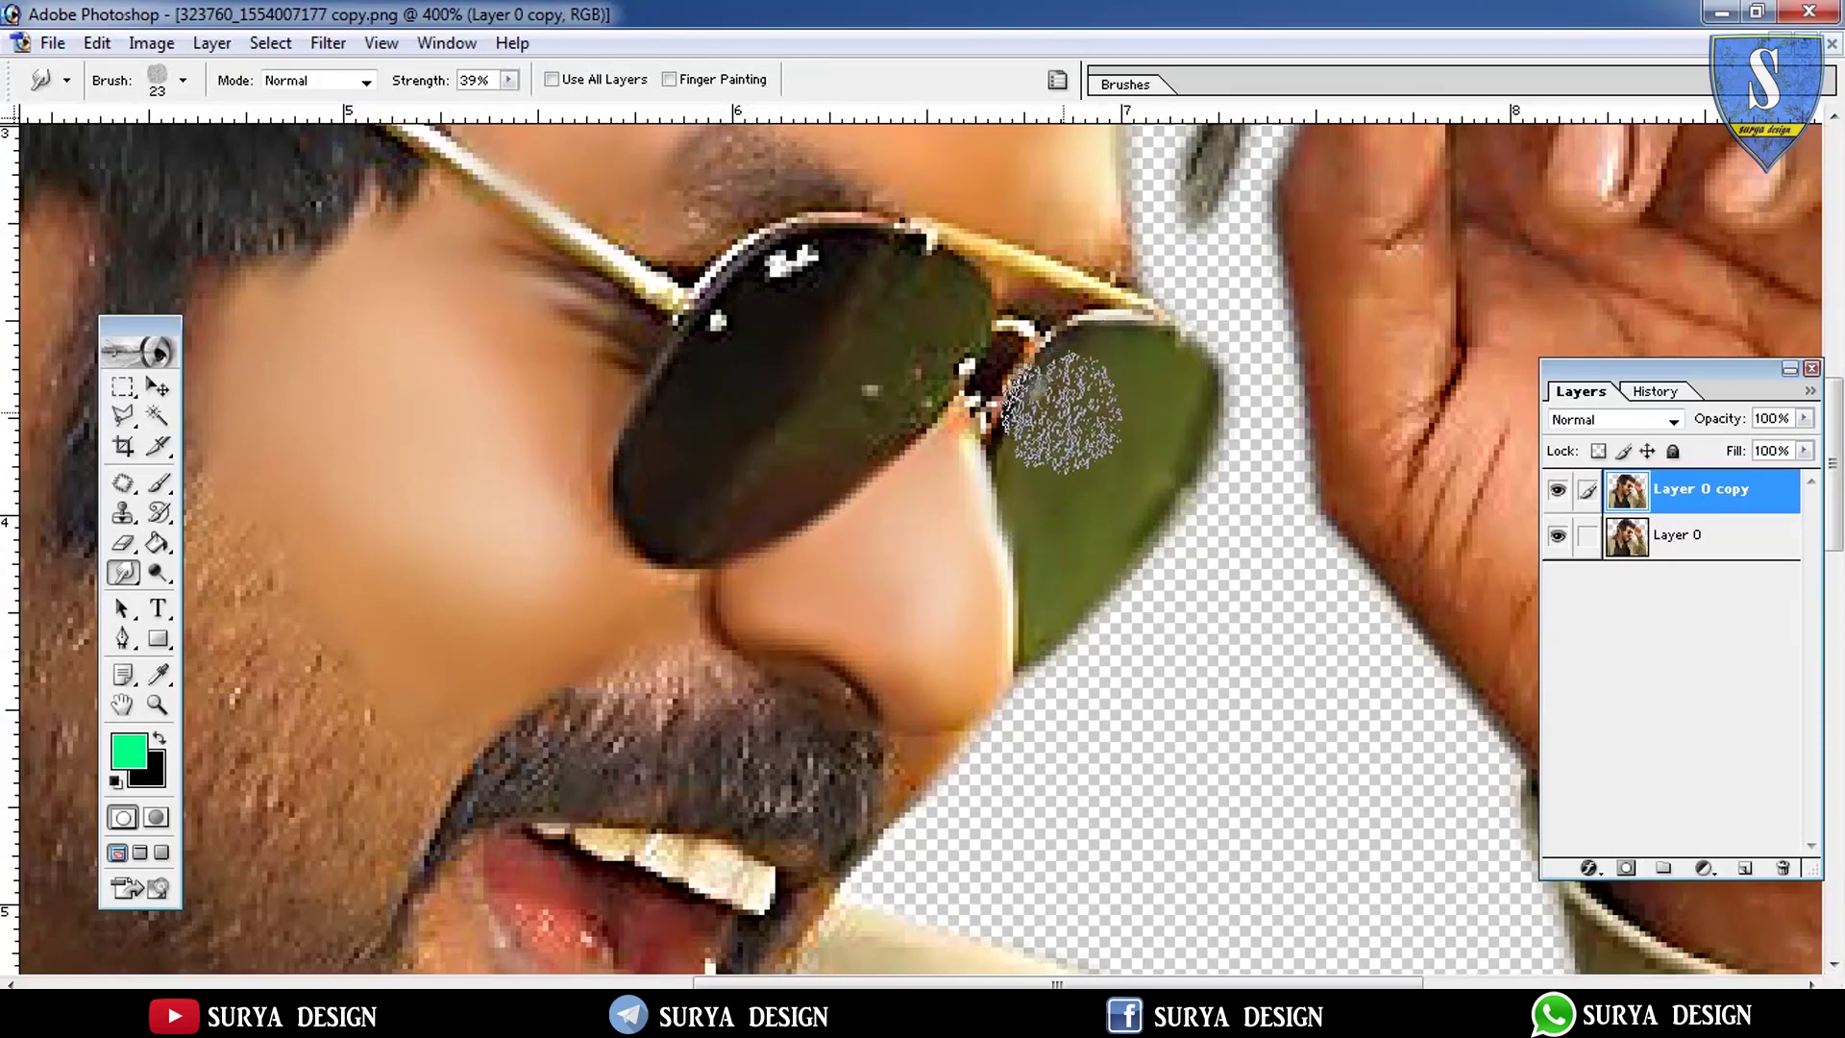
pyautogui.moveTo(980, 486)
pyautogui.mouseDown()
pyautogui.moveTo(861, 272)
pyautogui.moveTo(827, 407)
pyautogui.moveTo(872, 348)
pyautogui.moveTo(740, 264)
pyautogui.mouseUp()
pyautogui.scroll(-5, 923, 548)
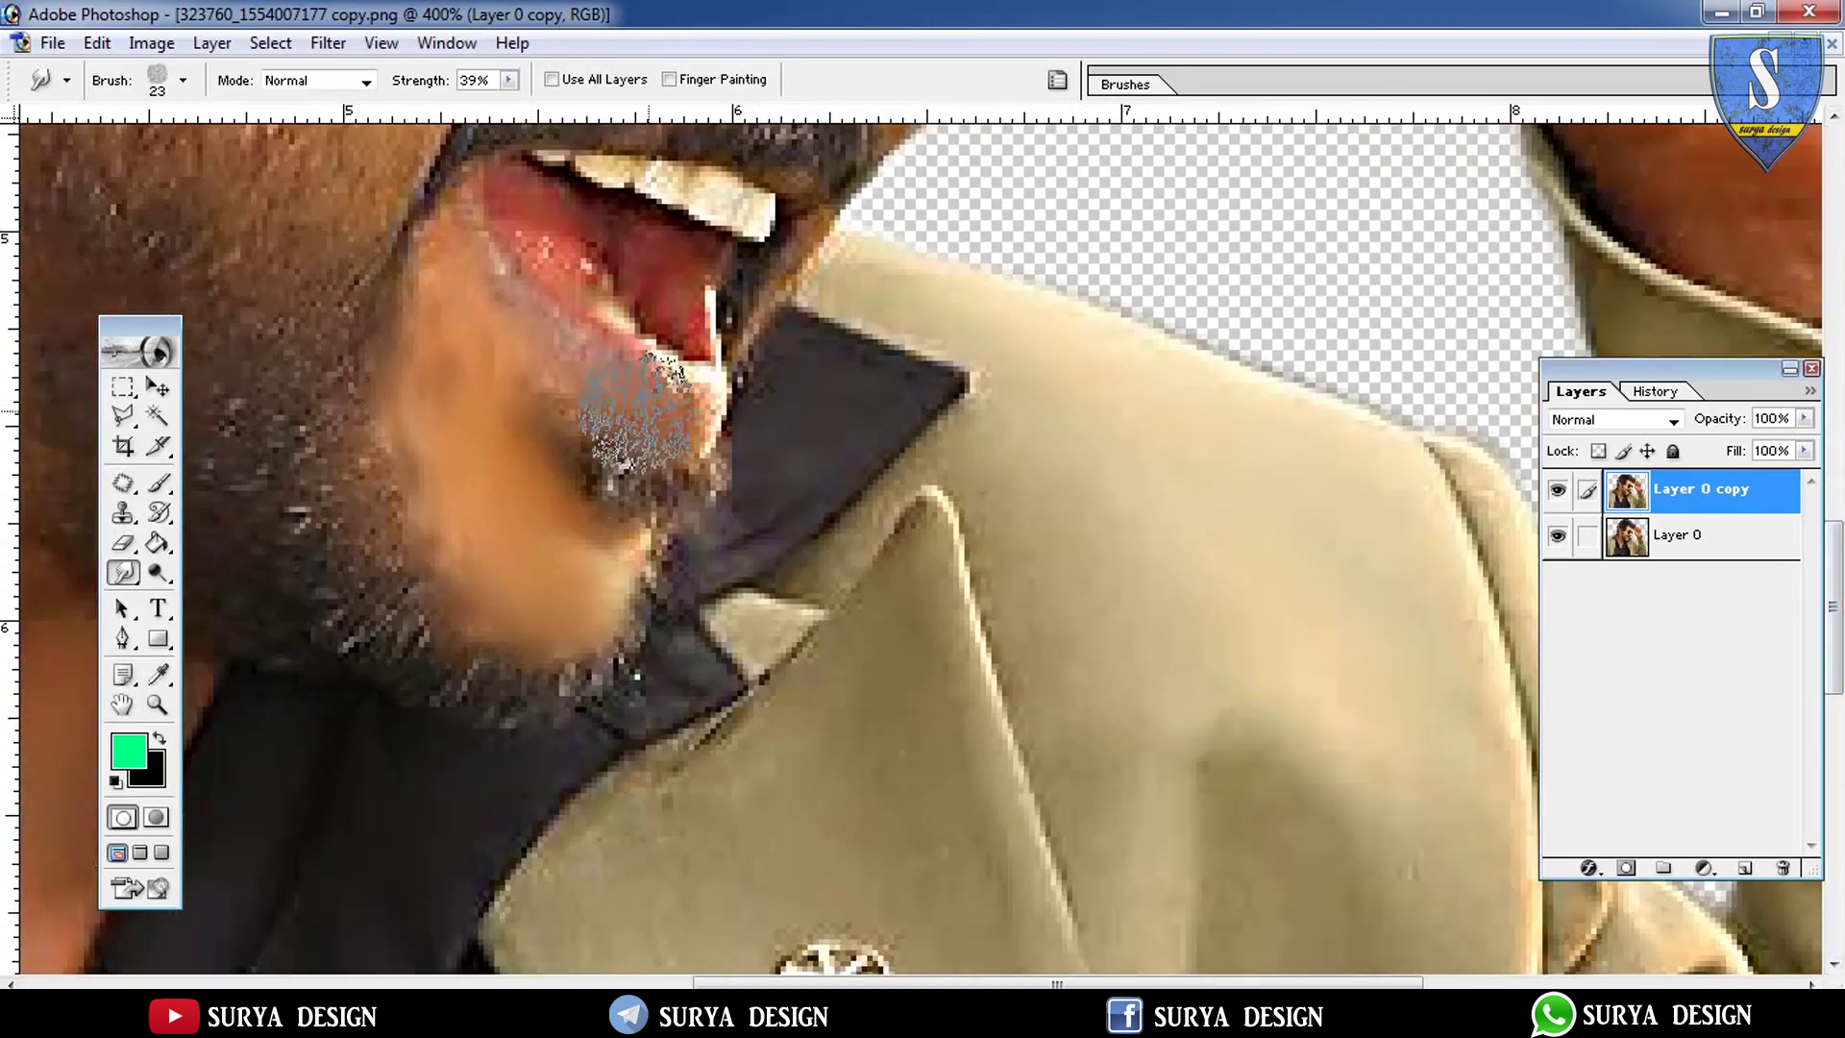
pyautogui.moveTo(557, 306); pyautogui.dragTo(732, 378)
pyautogui.moveTo(534, 216); pyautogui.dragTo(805, 293)
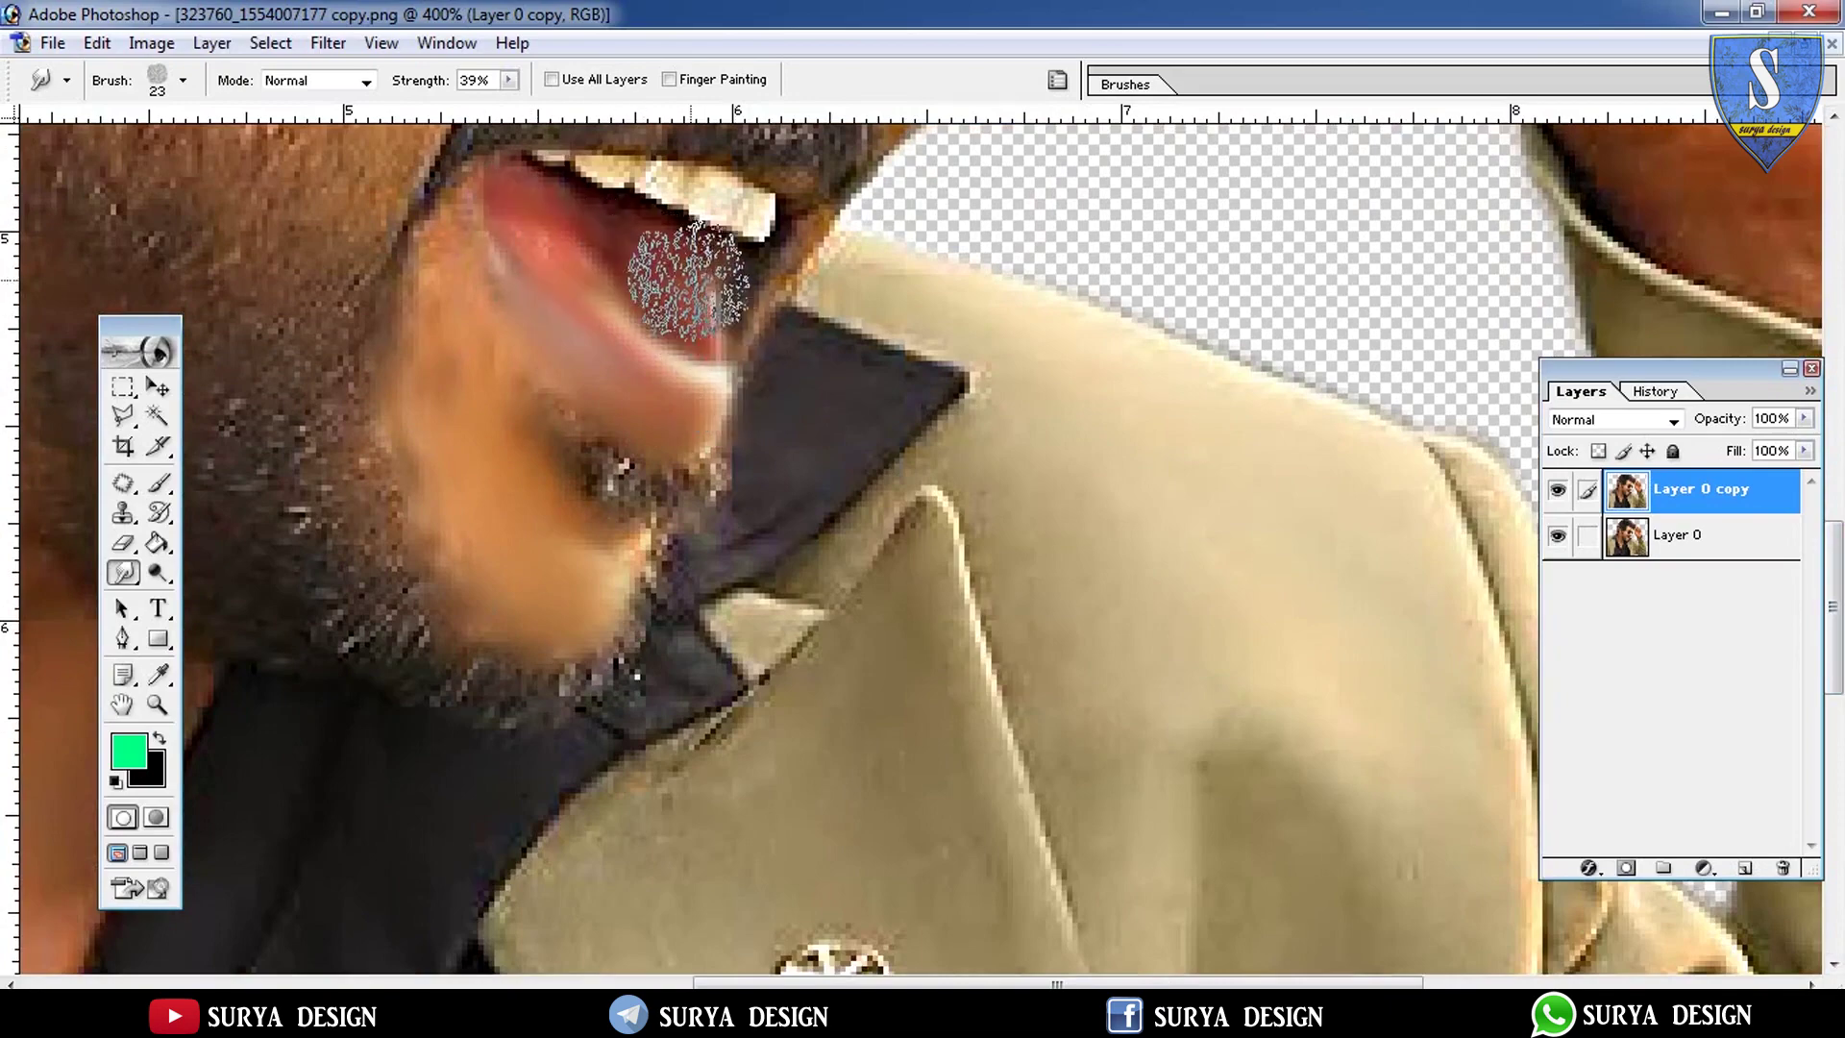
# Enlarge the smudge brush, settling on a 30 px preset from the Brush picker
pyautogui.hscroll(-2, 1105, 944)
pyautogui.hscroll(-4, 1151, 528)
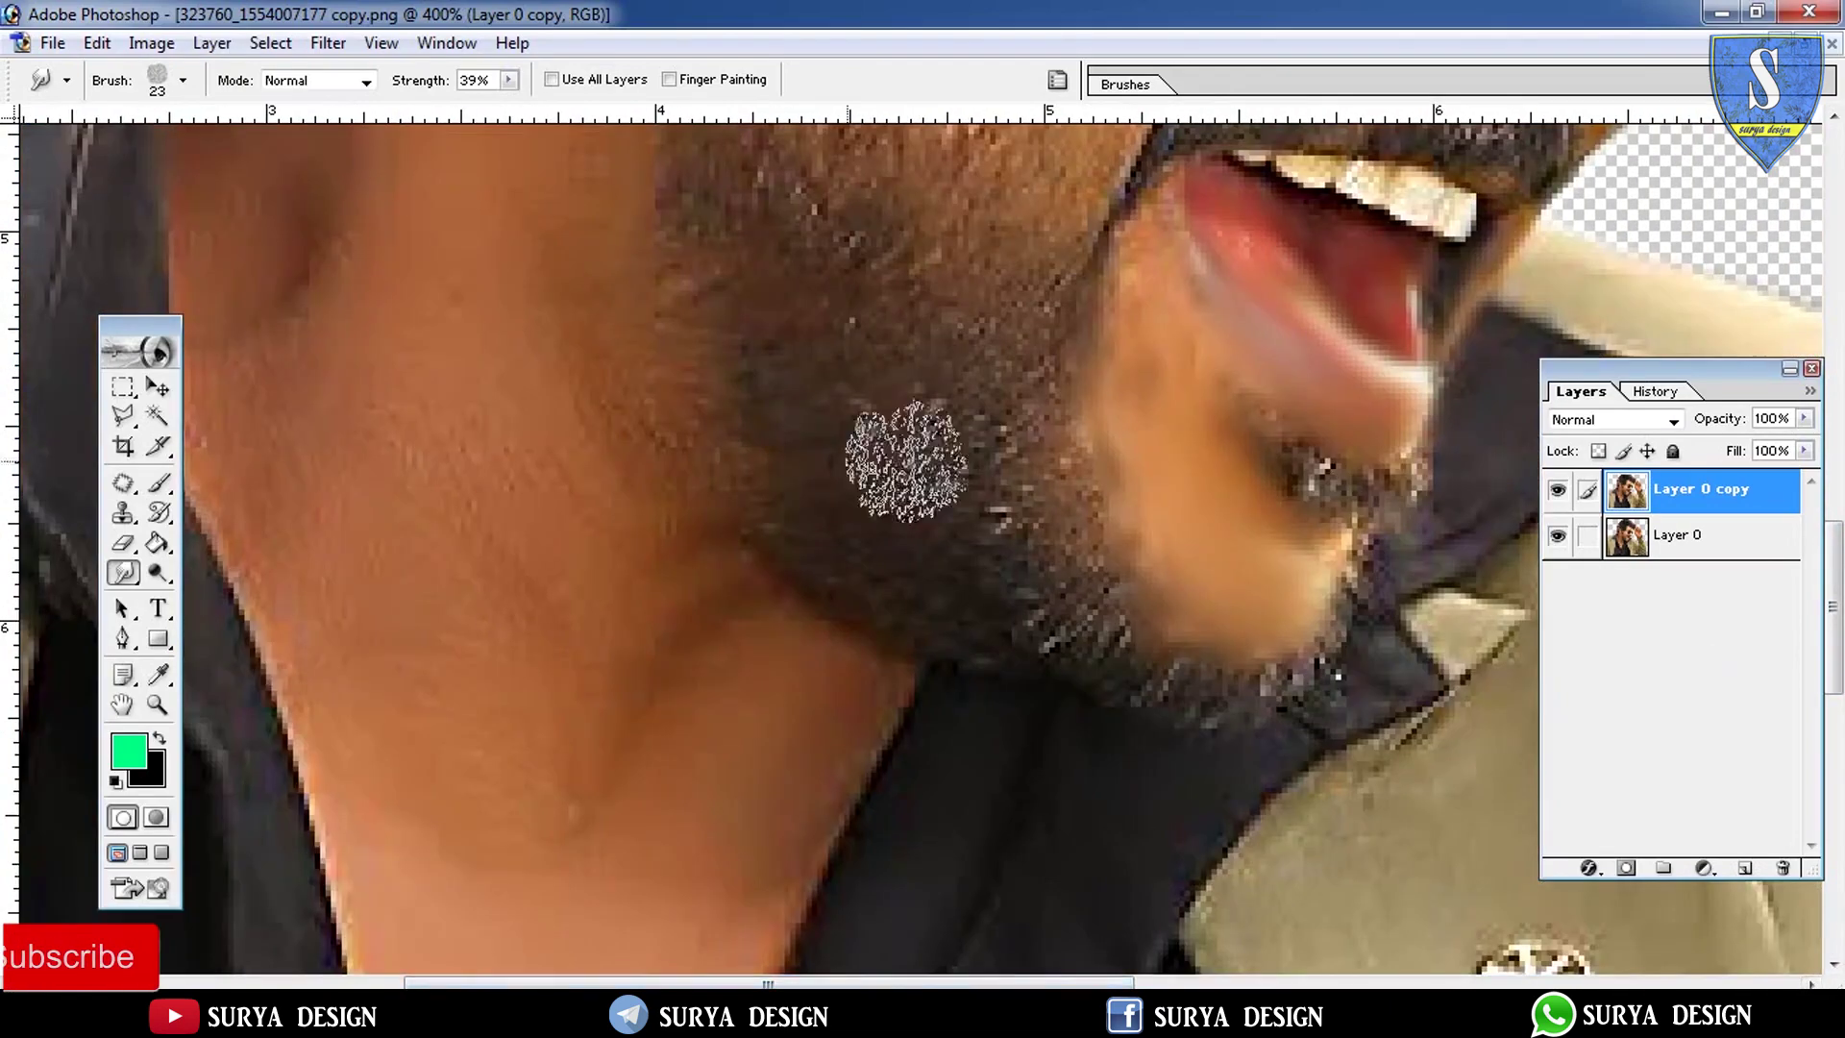
pyautogui.click(155, 79)
pyautogui.press('Return')
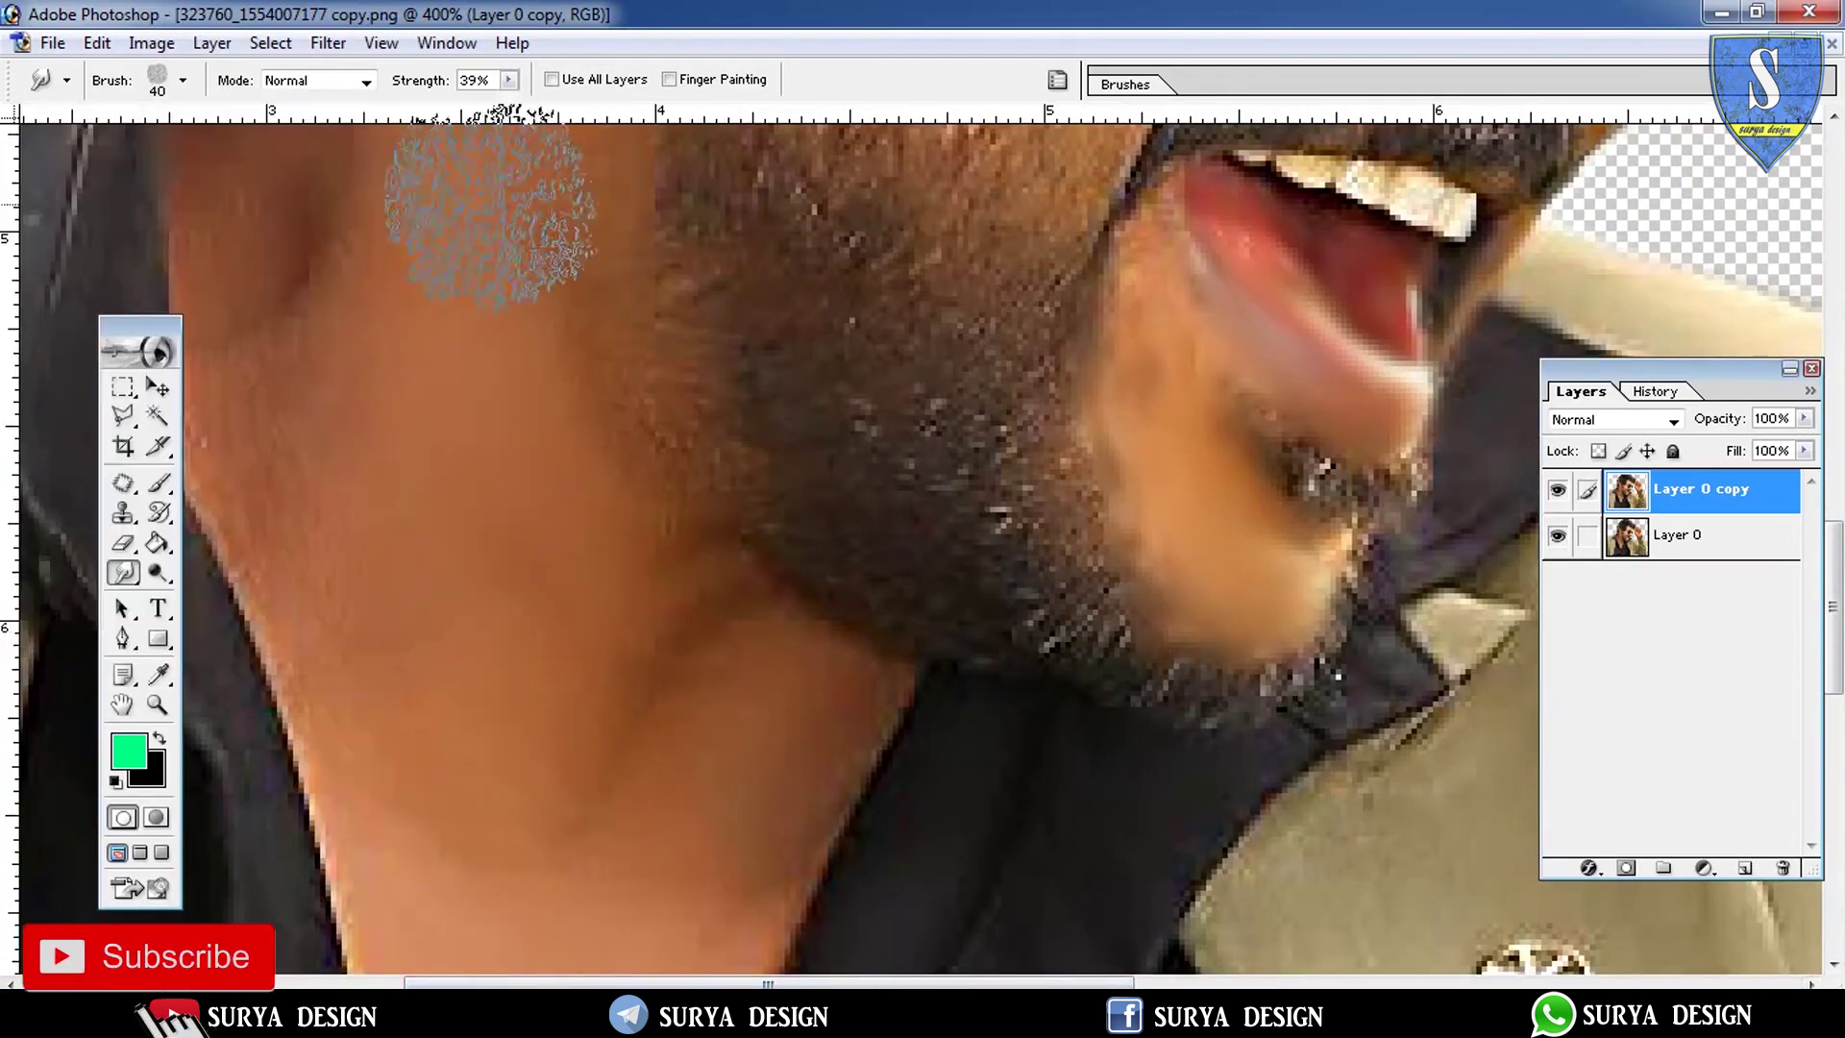
pyautogui.scroll(5, 473, 639)
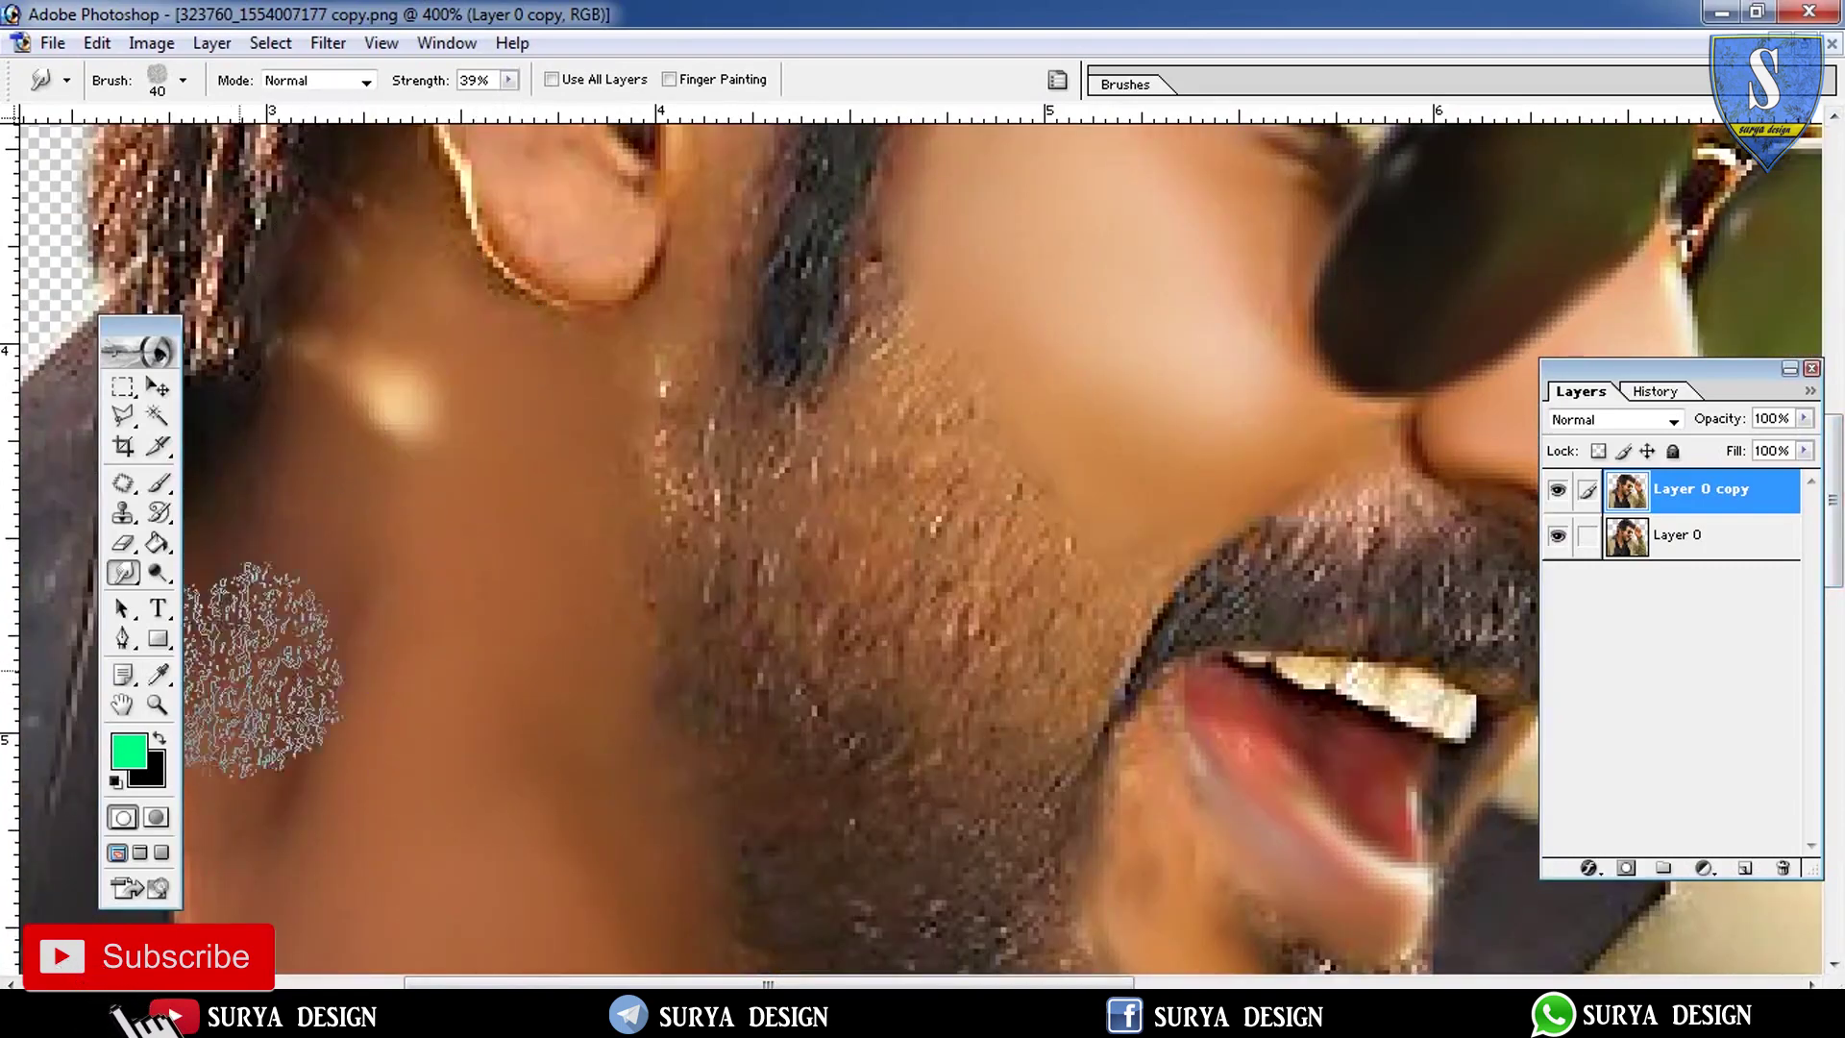
pyautogui.scroll(-10, 552, 836)
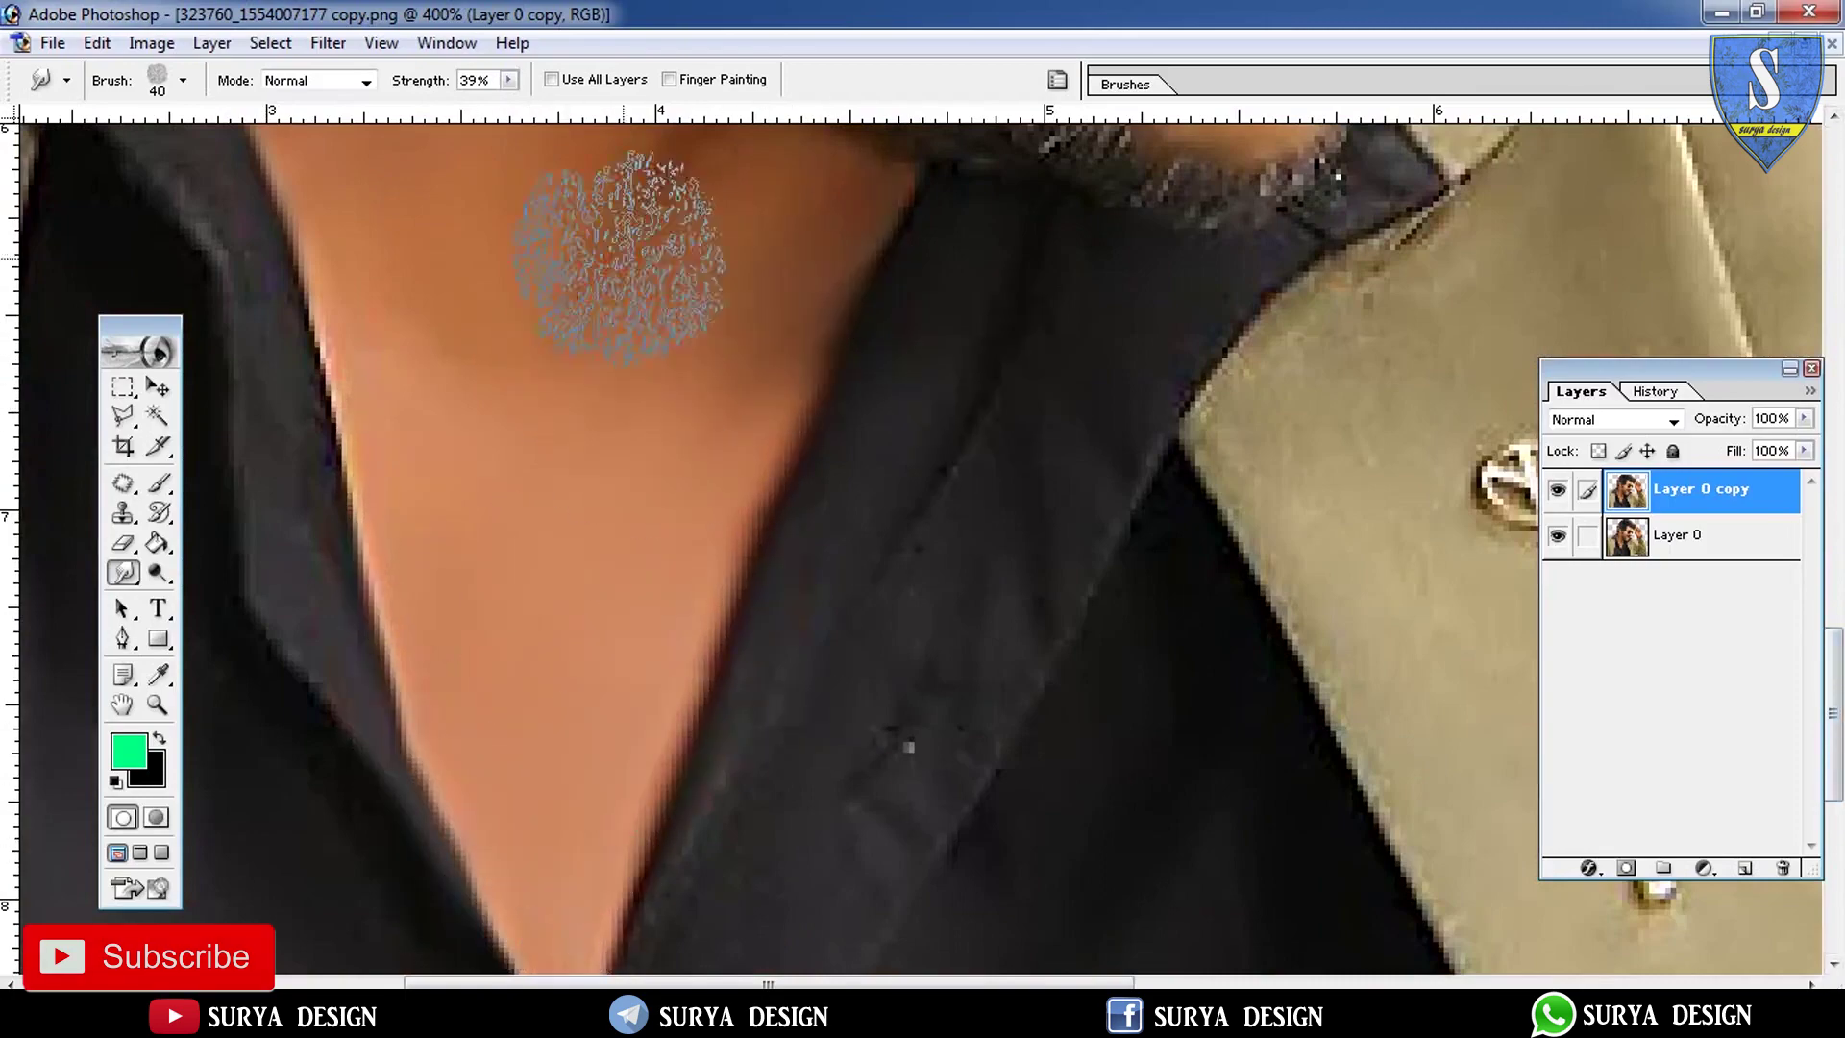
pyautogui.scroll(4, 576, 332)
pyautogui.scroll(7, 432, 413)
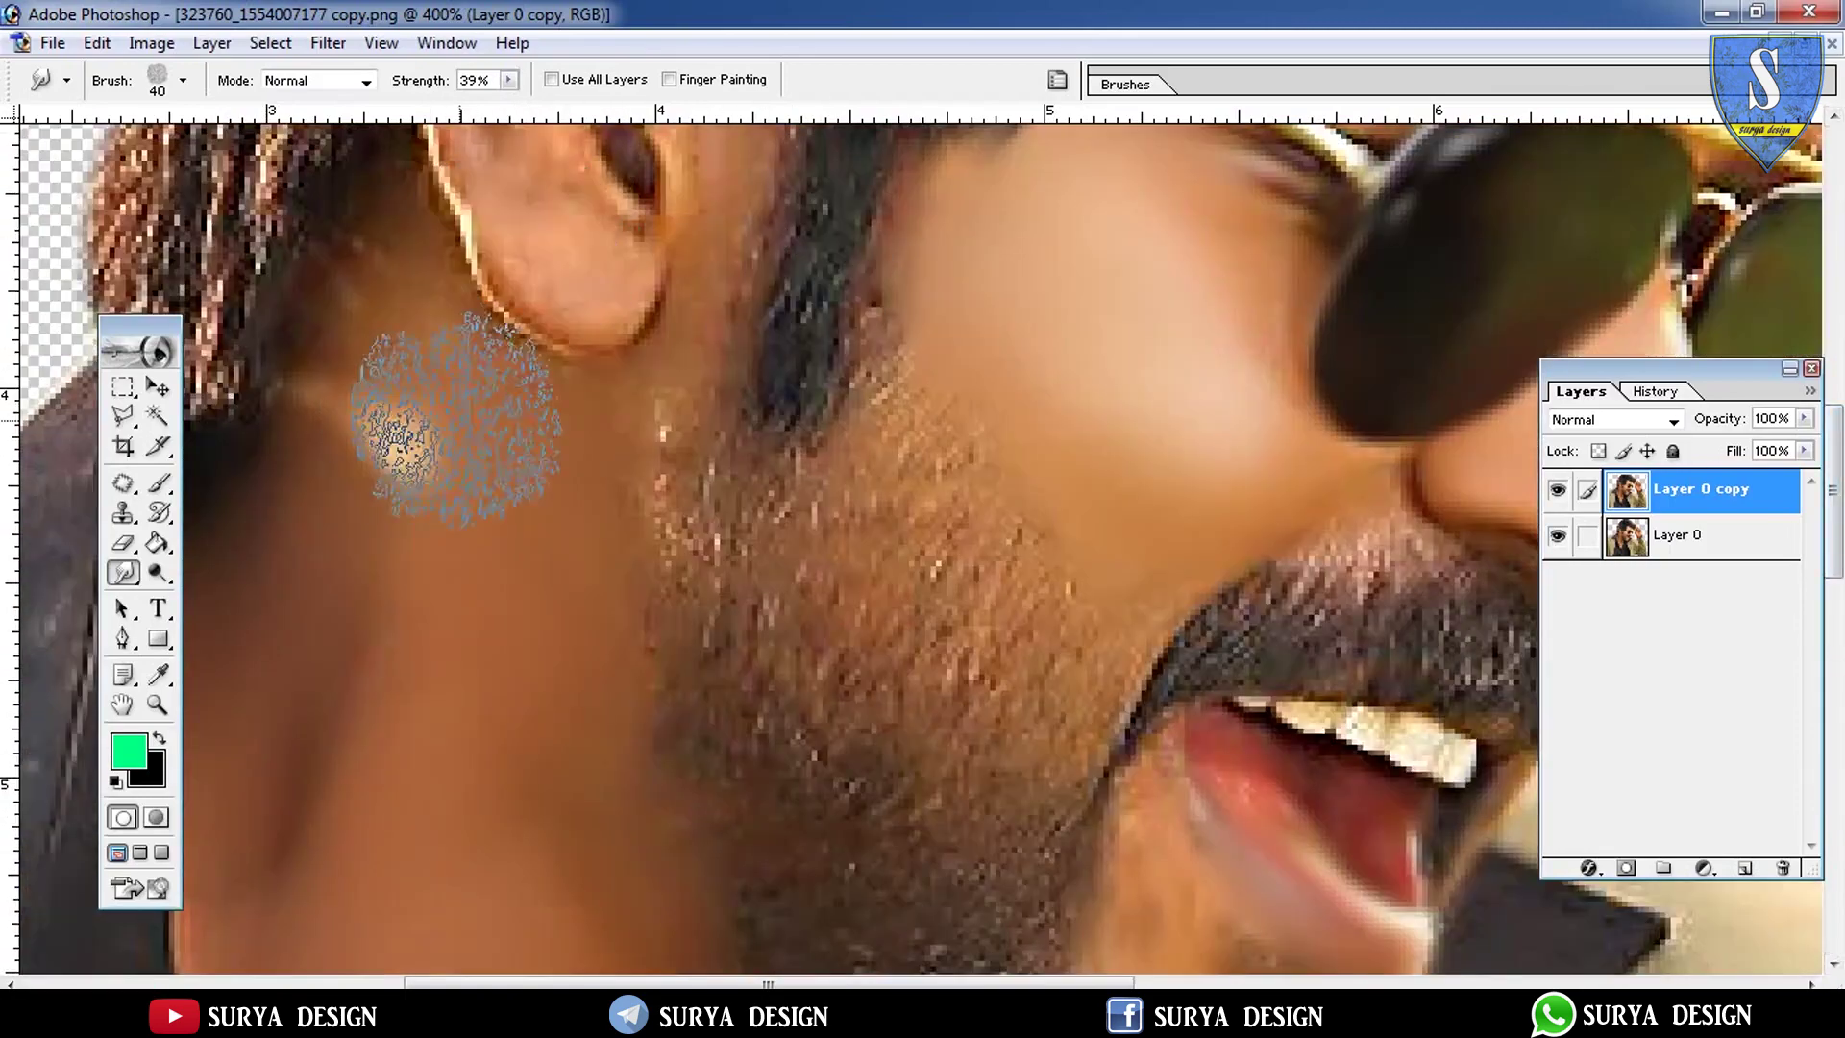
pyautogui.scroll(6, 864, 538)
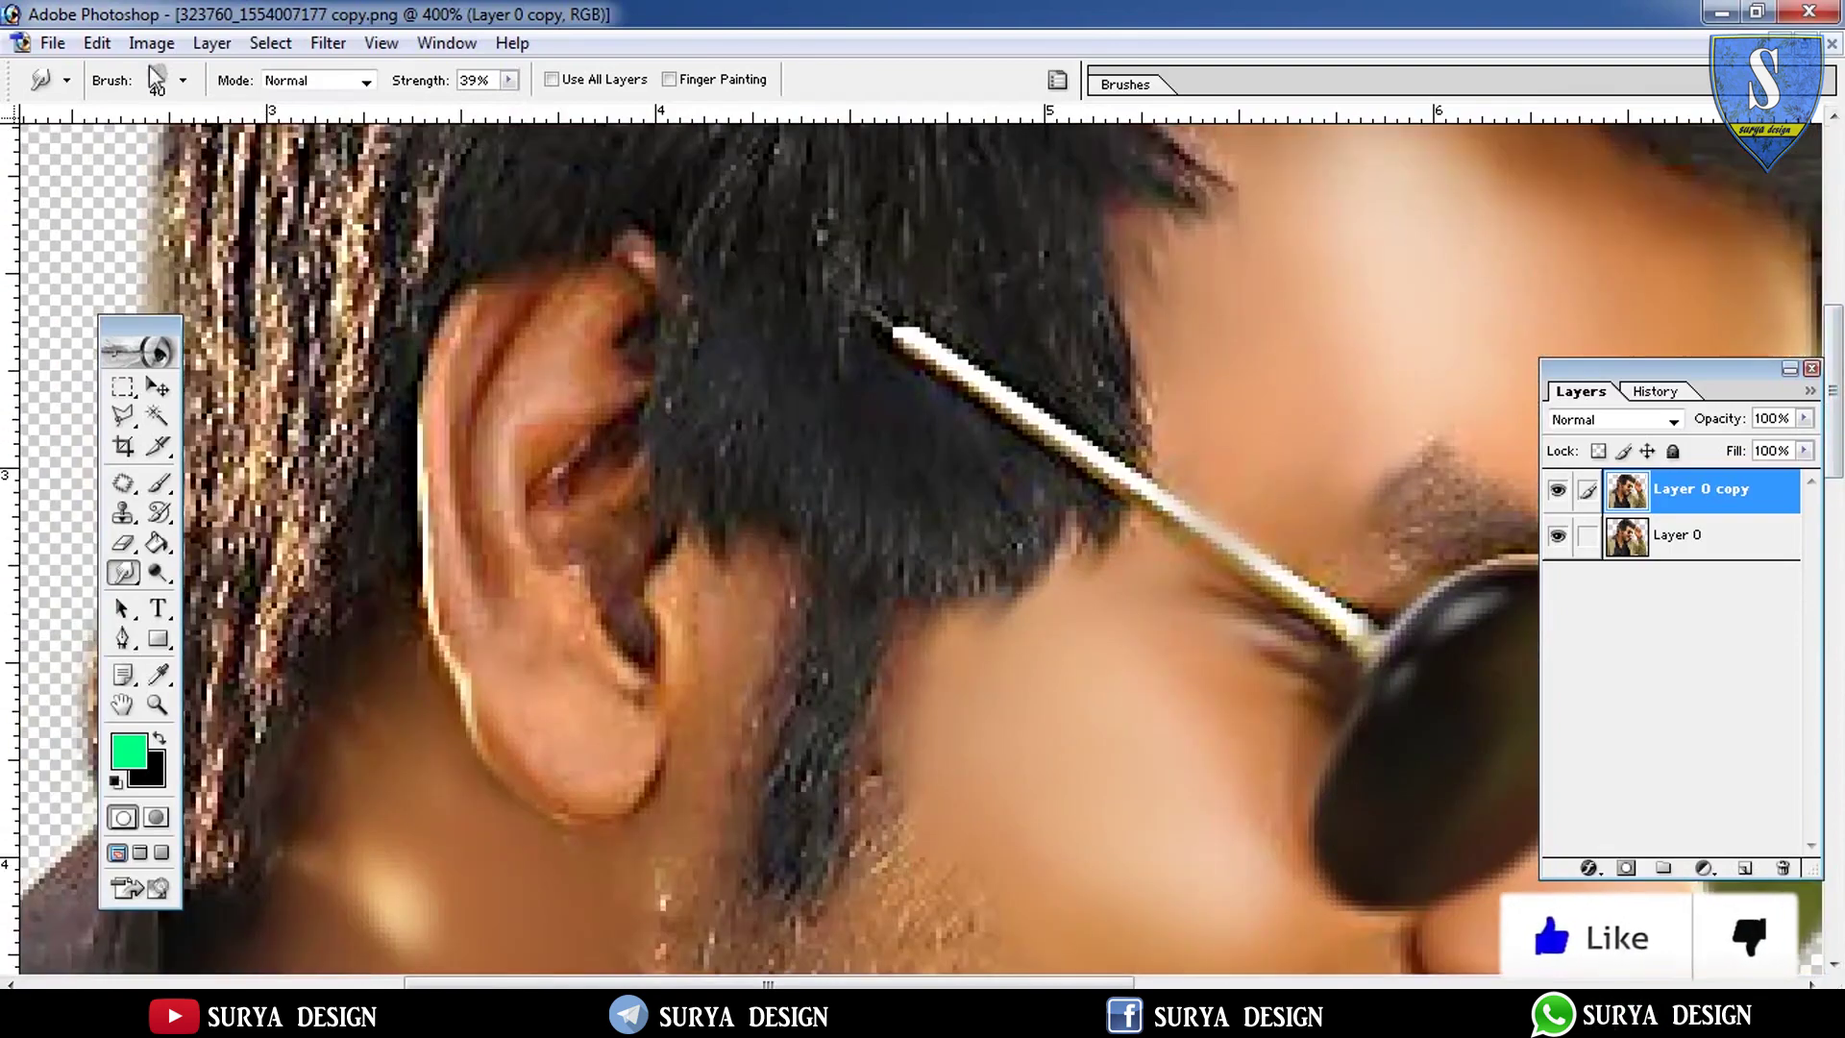
pyautogui.click(183, 79)
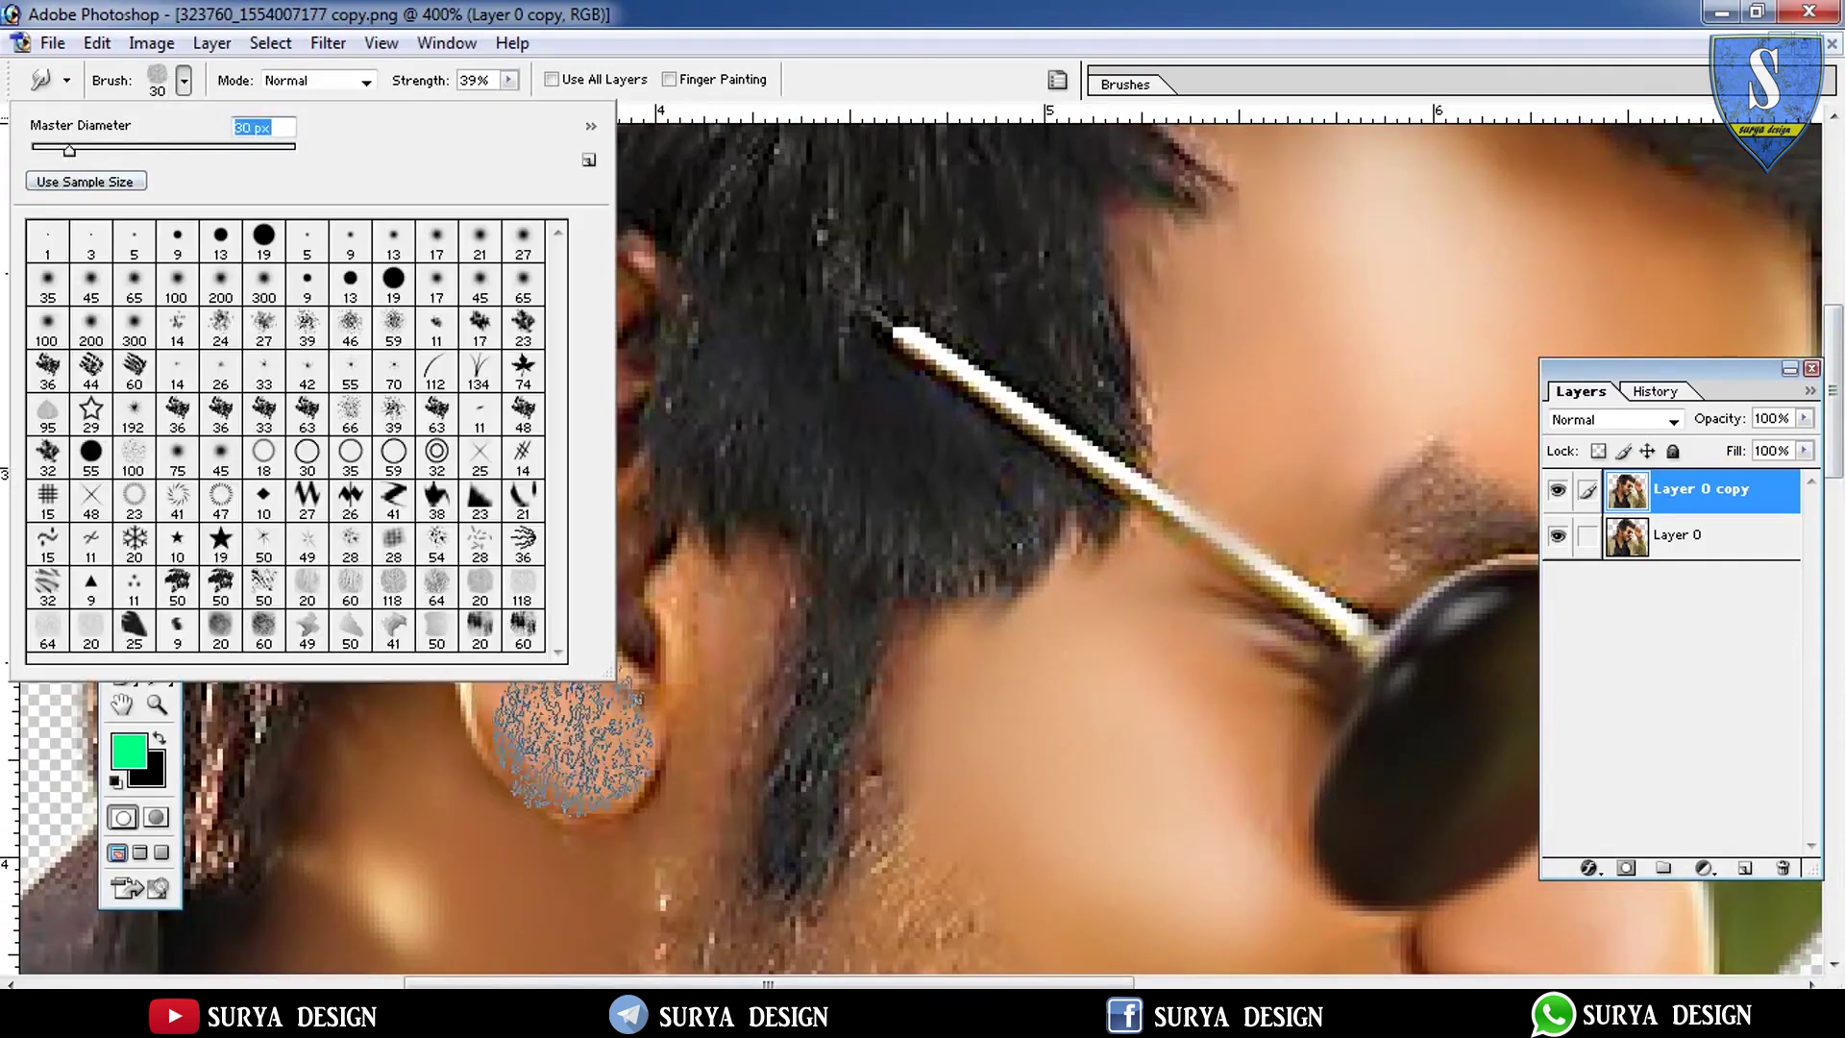
pyautogui.doubleClick(230, 331)
# Smudge the dark hair behind the ear and the skin along the jaw
pyautogui.moveTo(615, 490); pyautogui.dragTo(730, 903)
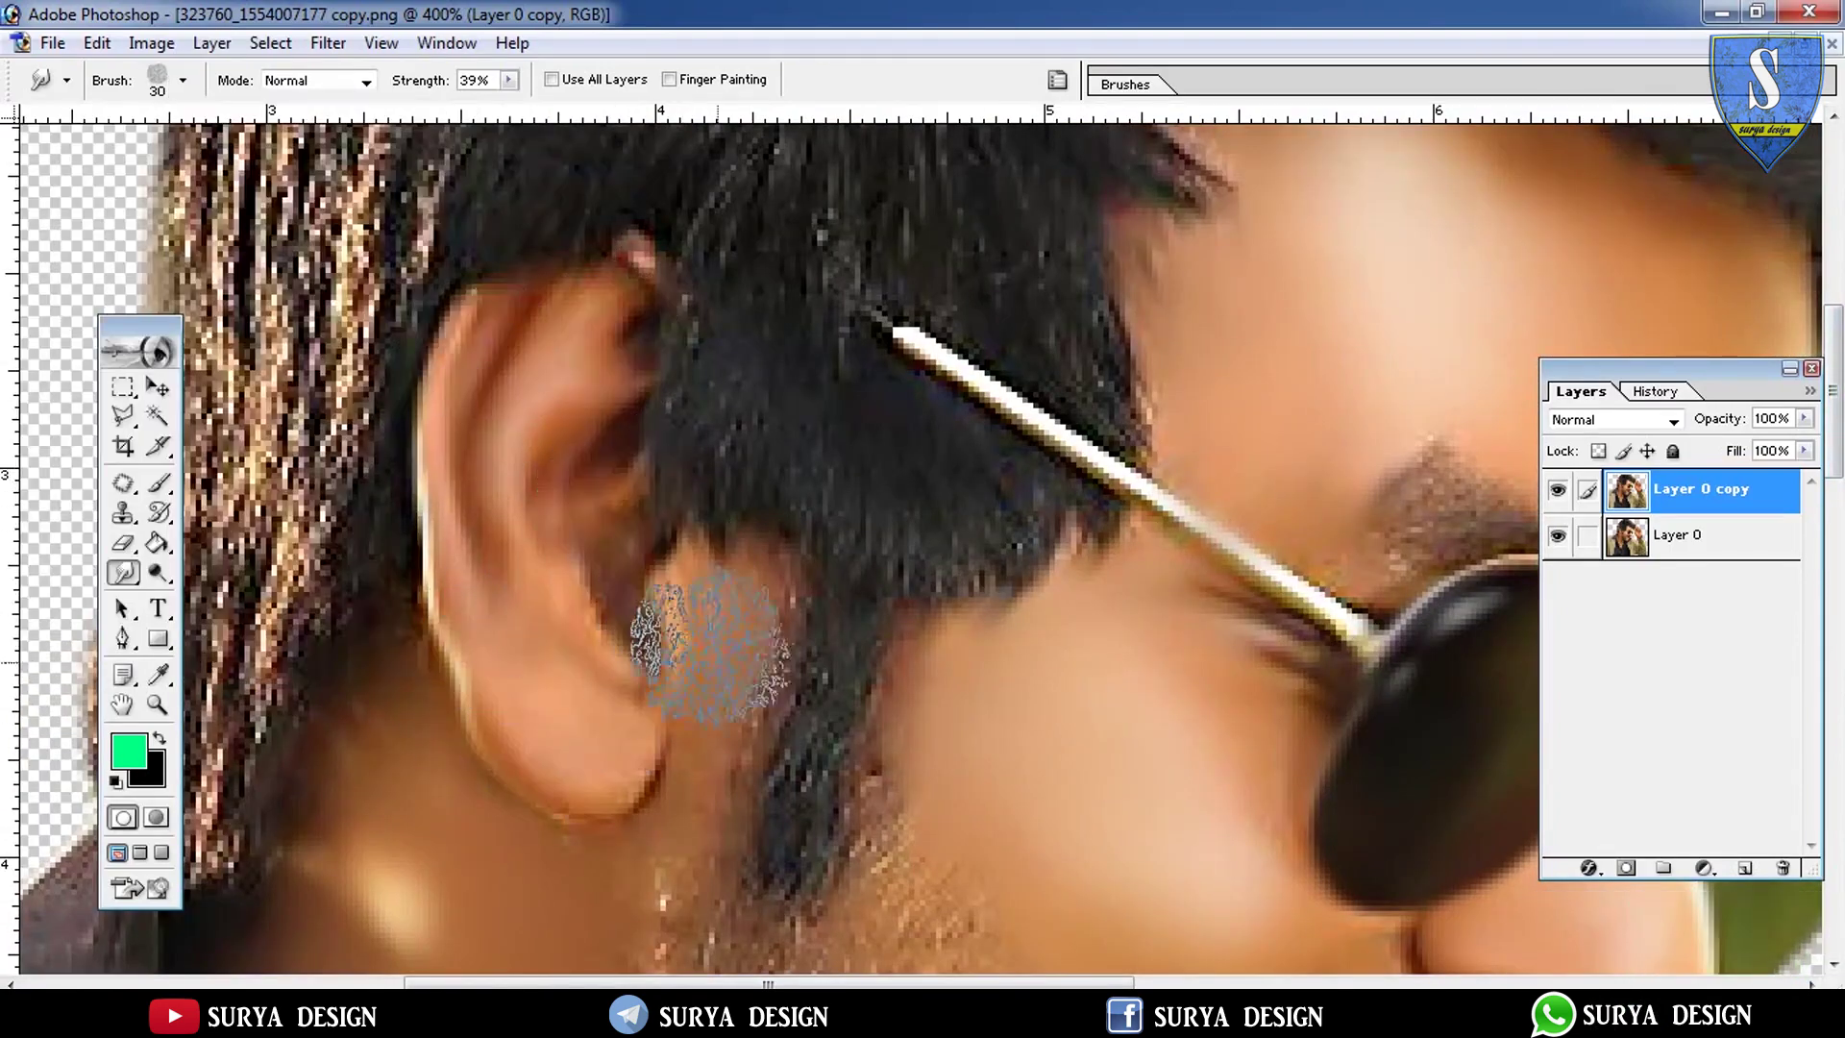
pyautogui.click(1654, 391)
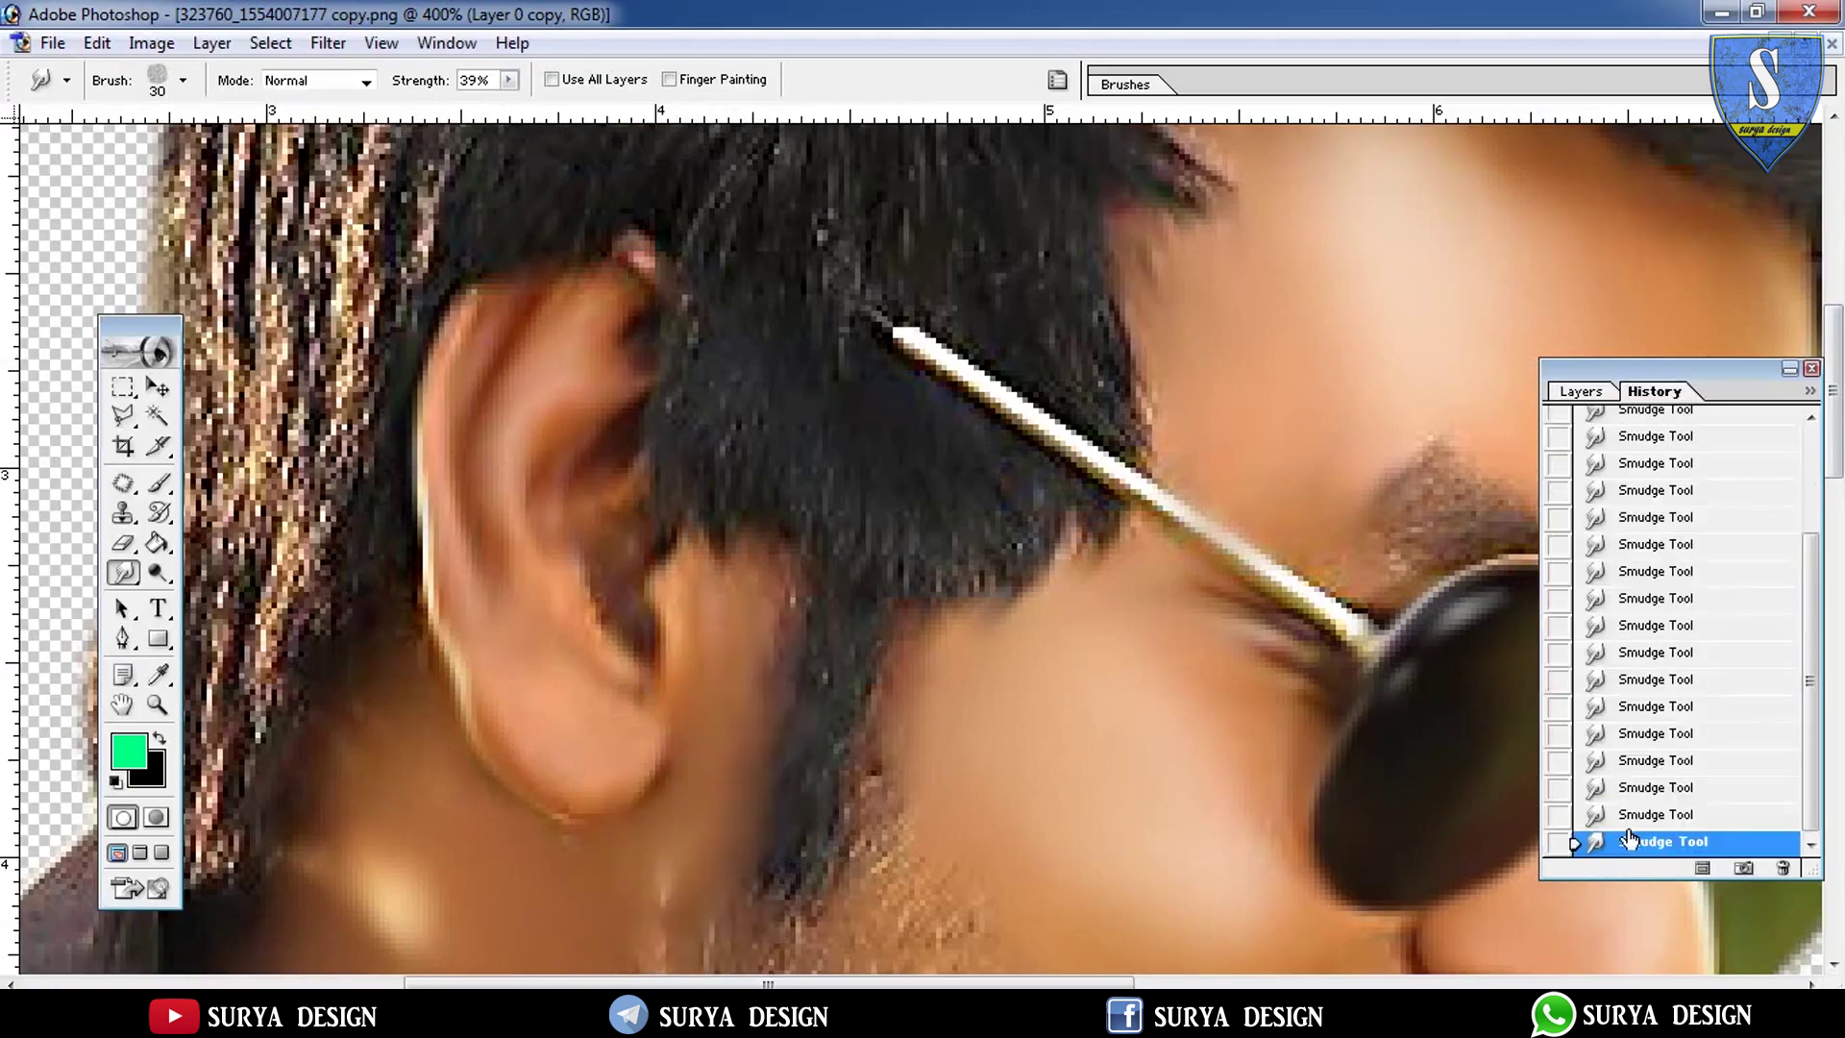
pyautogui.moveTo(827, 577); pyautogui.dragTo(615, 730)
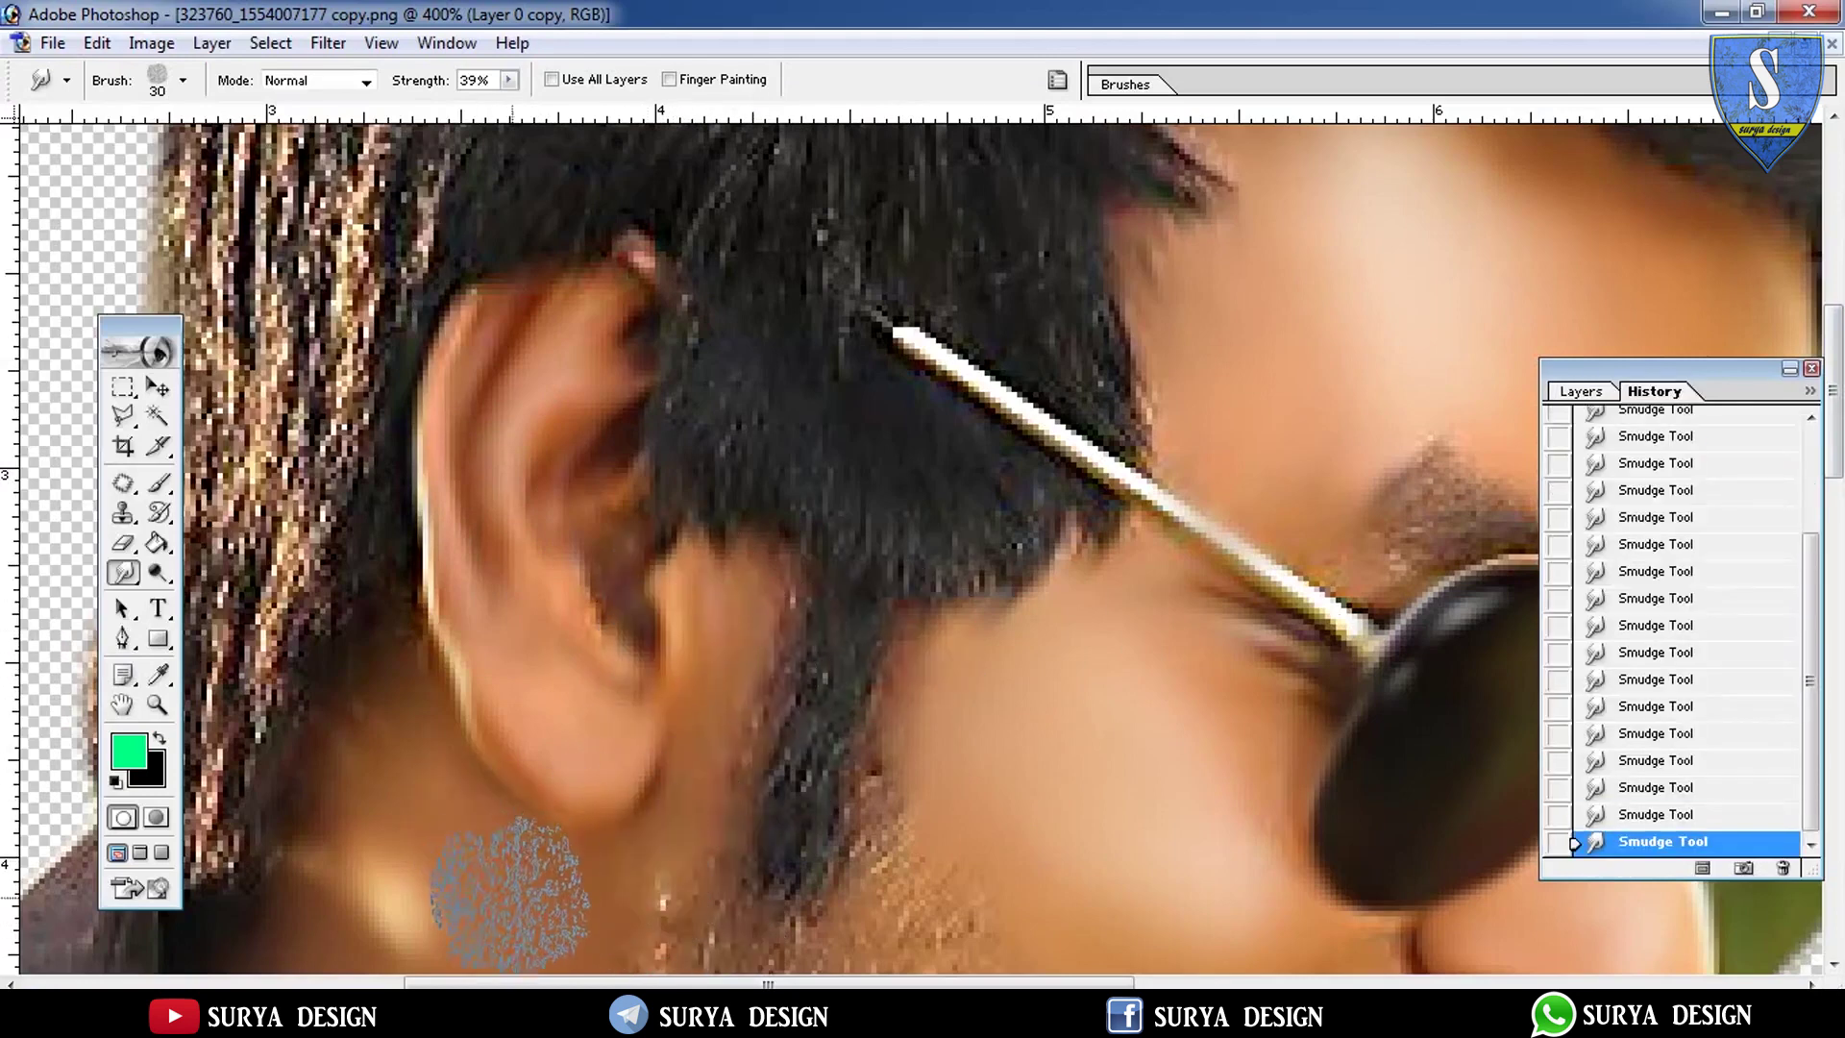
pyautogui.click(156, 705)
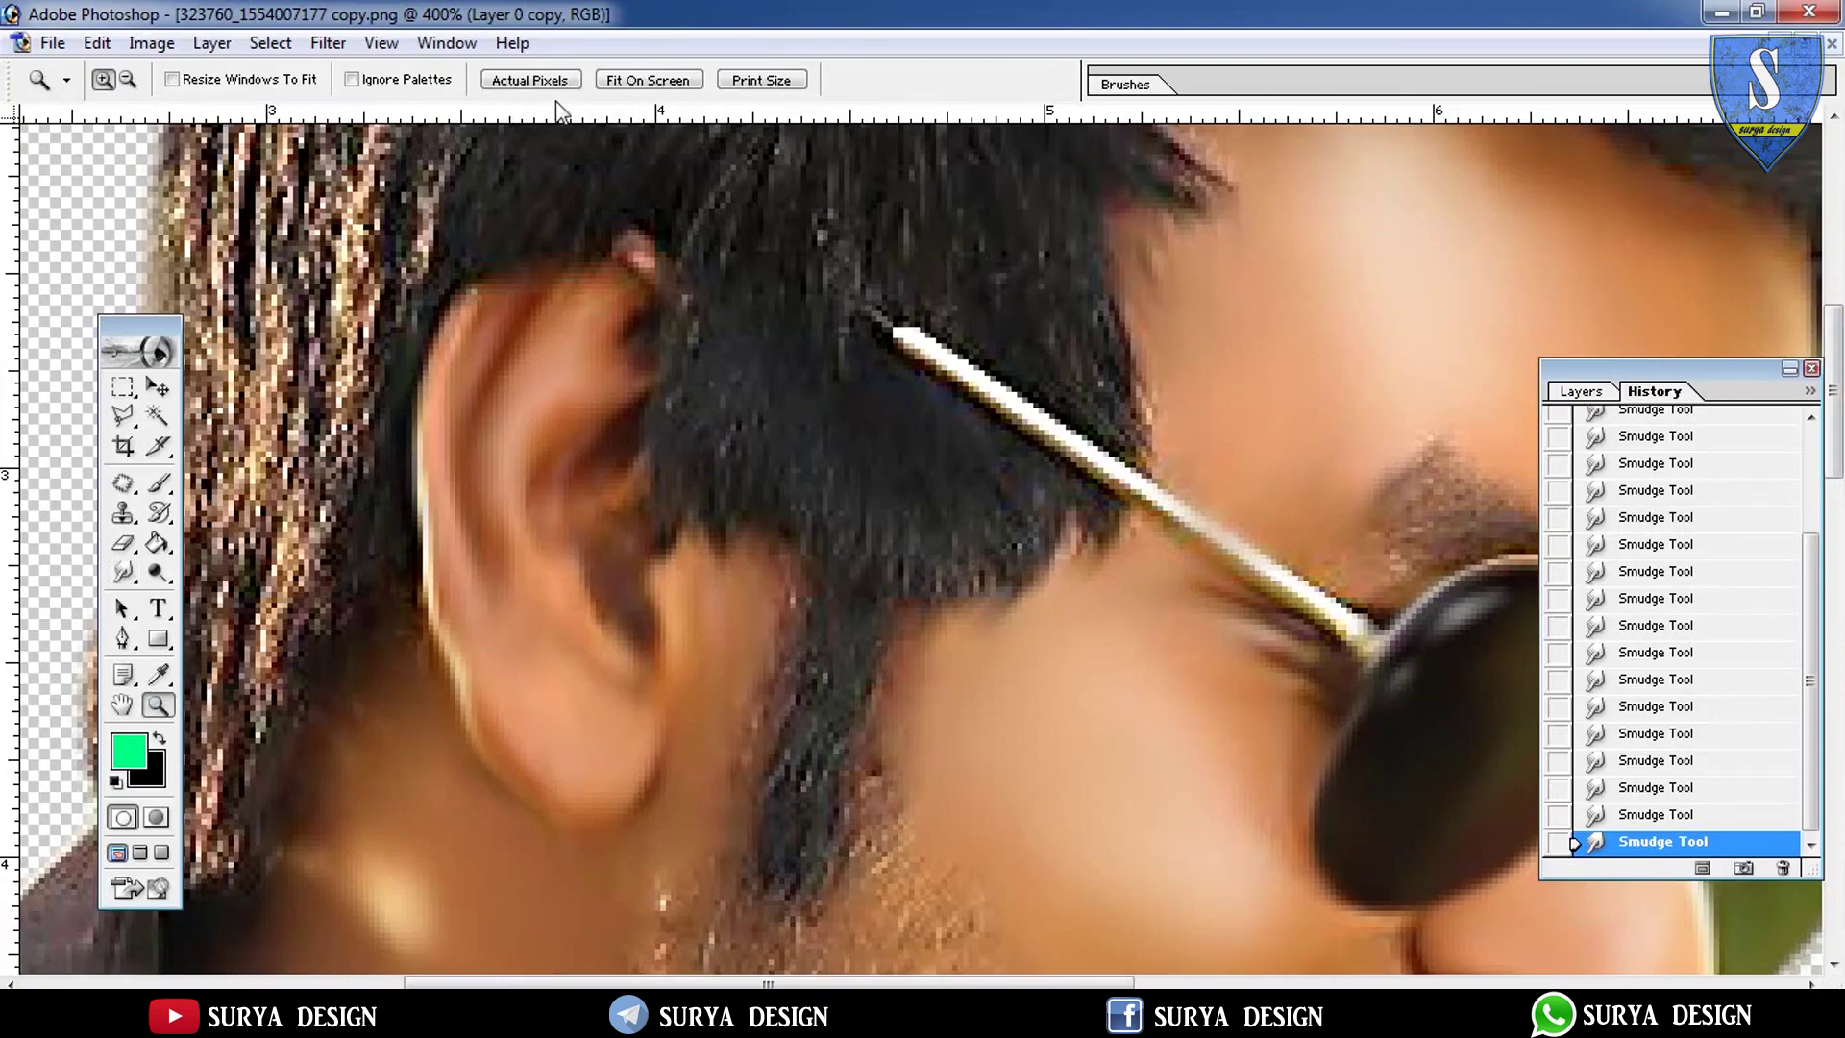
# Fit the image on screen, then zoom in close on the raised finger
pyautogui.click(657, 80)
pyautogui.click(1240, 378)
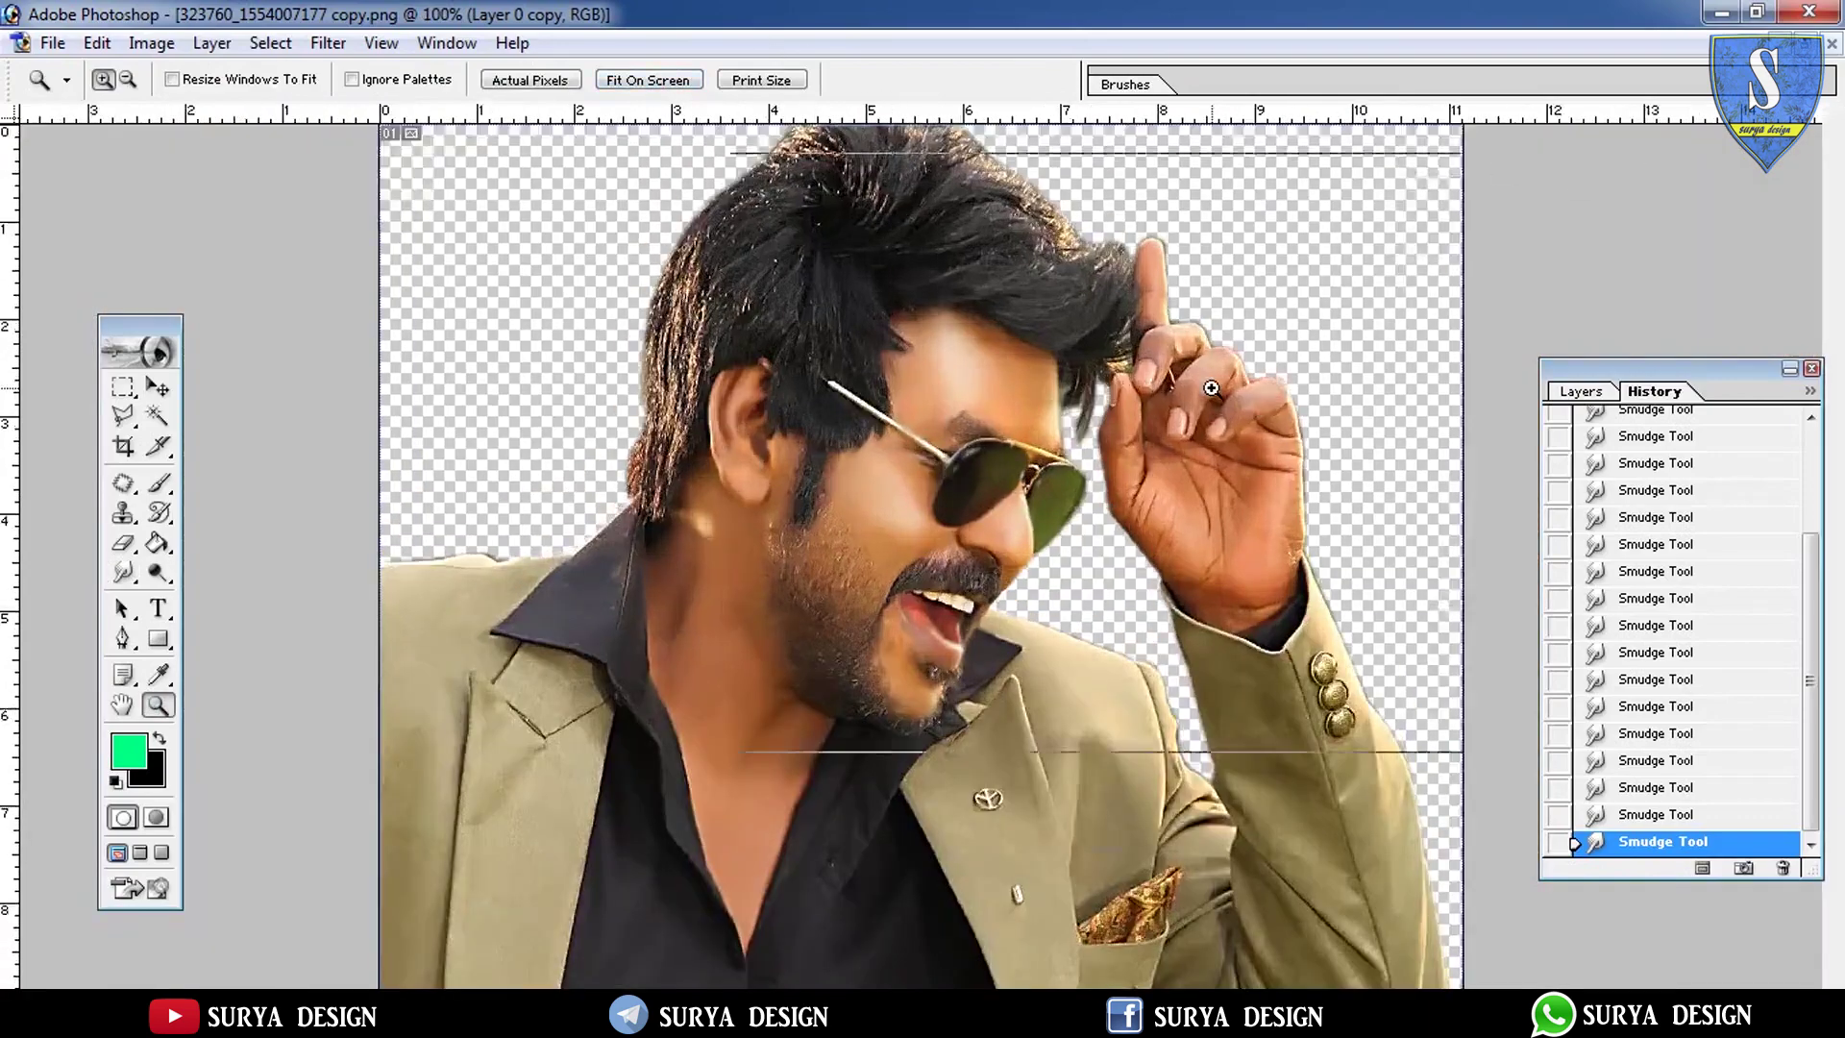
pyautogui.click(1133, 564)
pyautogui.click(1133, 564)
pyautogui.click(881, 650)
pyautogui.click(643, 600)
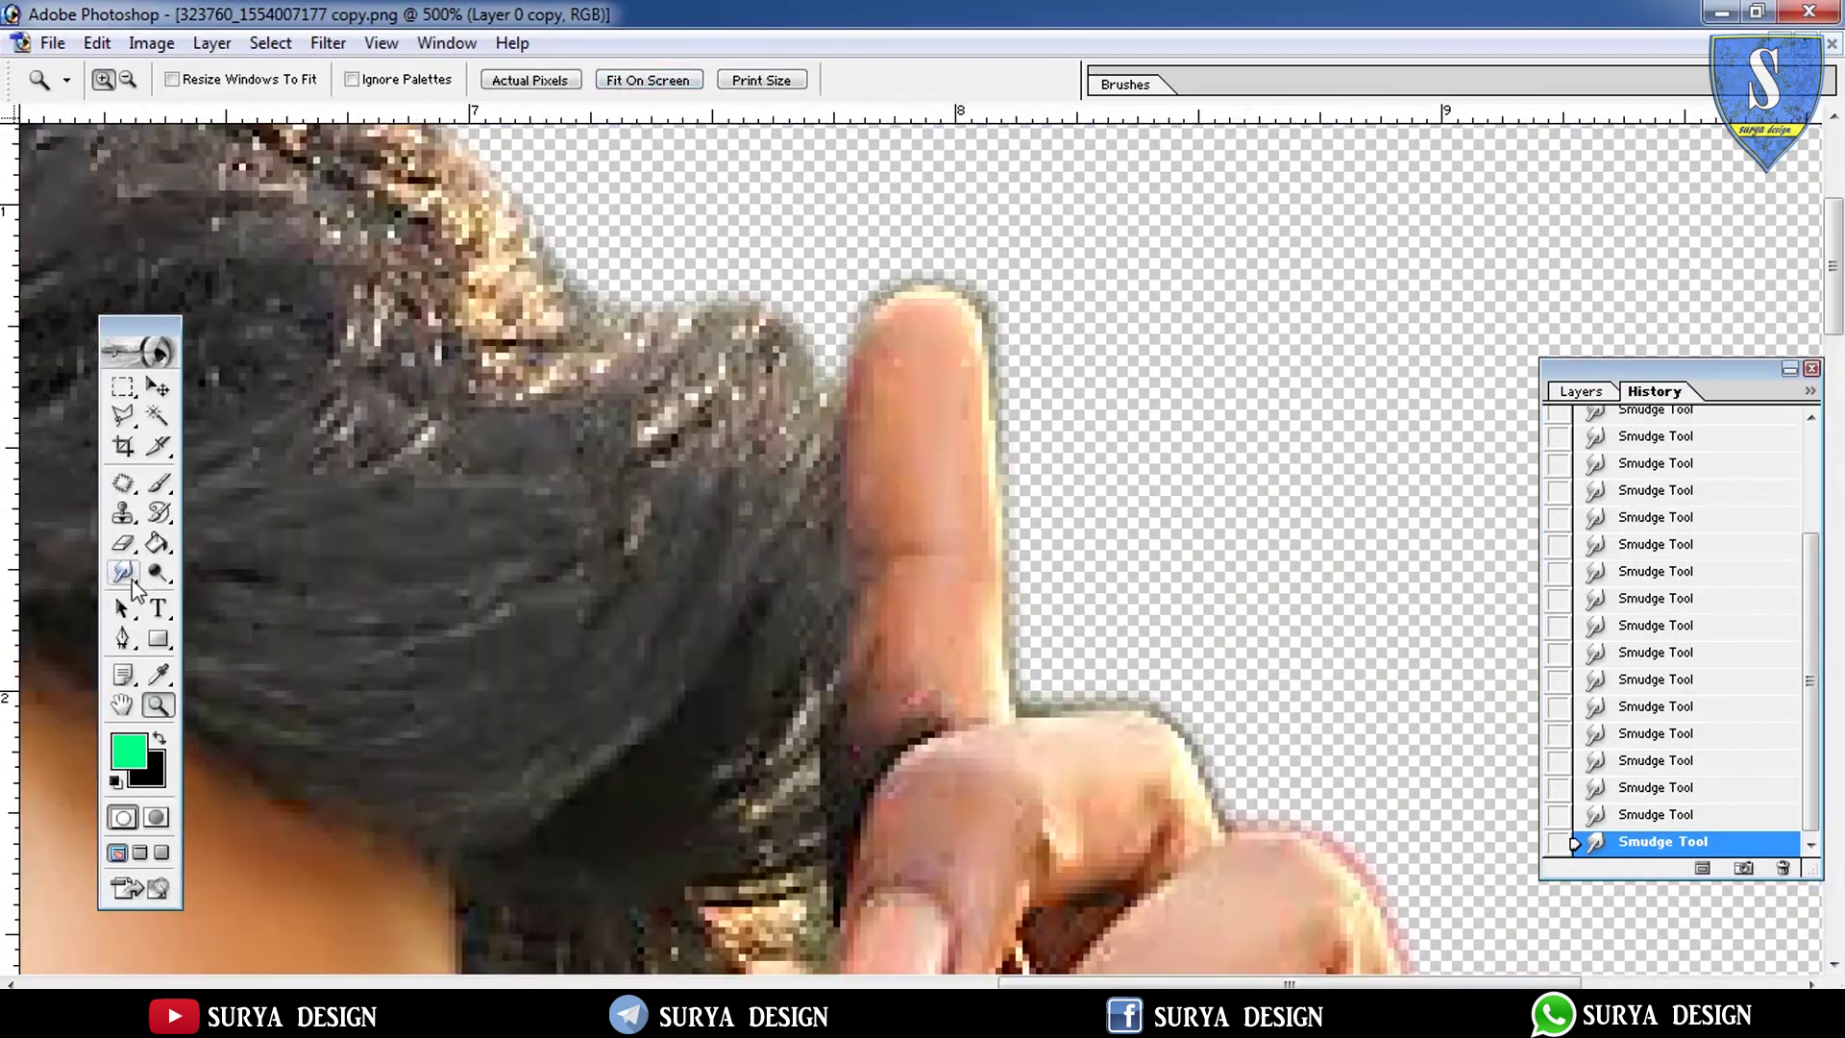
# Smudge the middle of the raised finger and the shadow between the fingers
pyautogui.click(131, 581)
pyautogui.moveTo(886, 597); pyautogui.dragTo(977, 535)
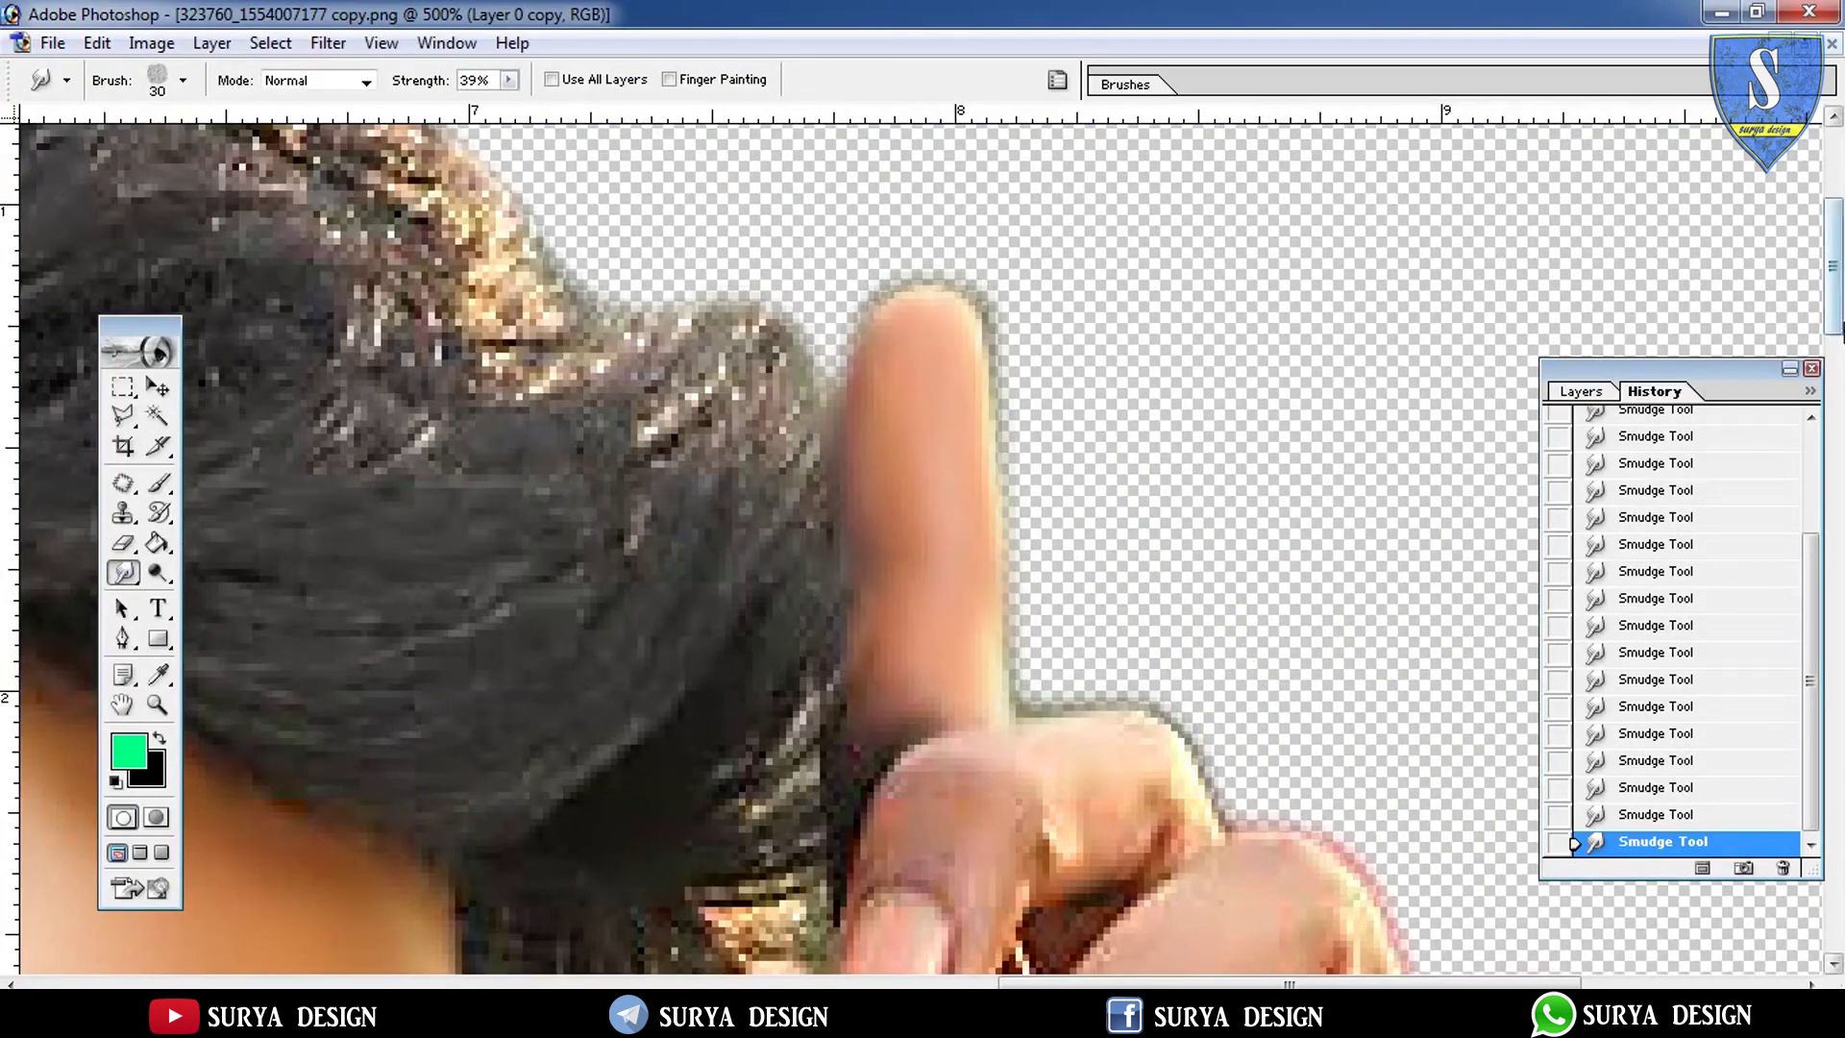
pyautogui.scroll(-5, 961, 432)
pyautogui.moveTo(917, 528)
pyautogui.mouseDown()
pyautogui.moveTo(1120, 577)
pyautogui.moveTo(1050, 515)
pyautogui.moveTo(1256, 576)
pyautogui.moveTo(1350, 581)
pyautogui.moveTo(1079, 762)
pyautogui.moveTo(1292, 697)
pyautogui.mouseUp()
pyautogui.hscroll(3, 923, 538)
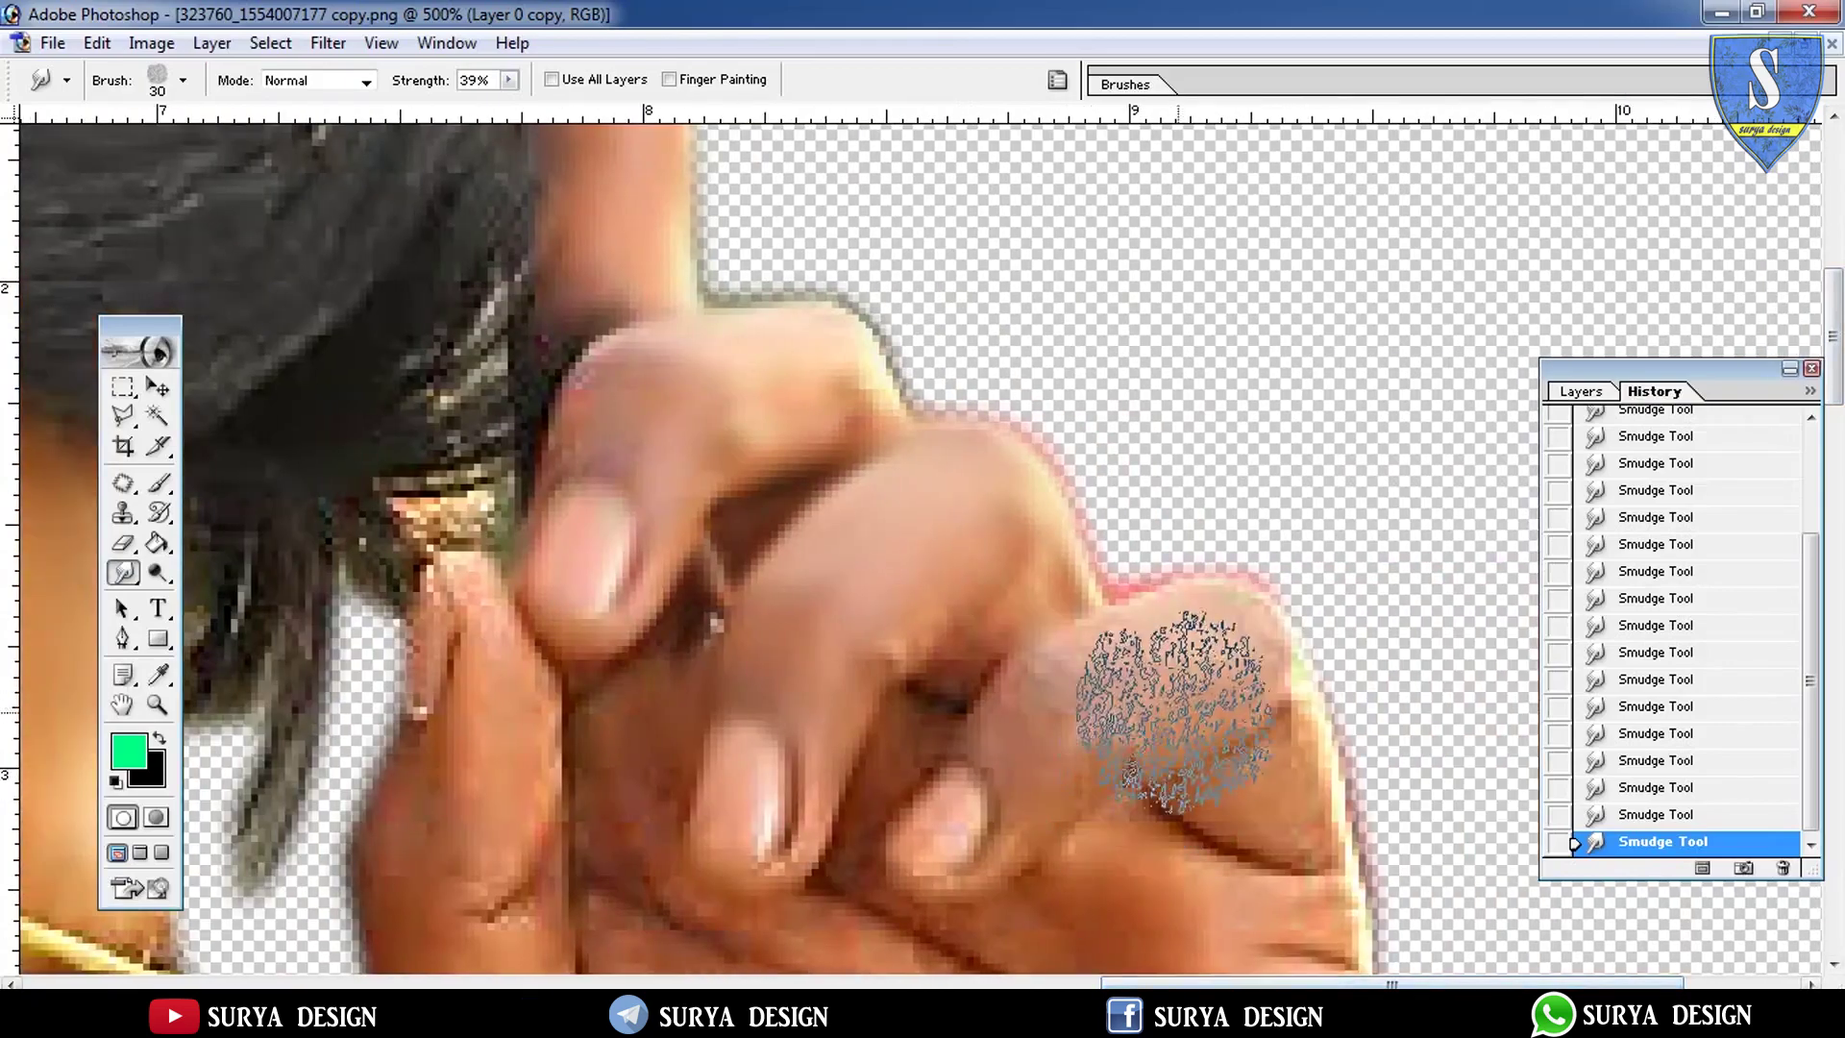
pyautogui.scroll(-5, 1249, 345)
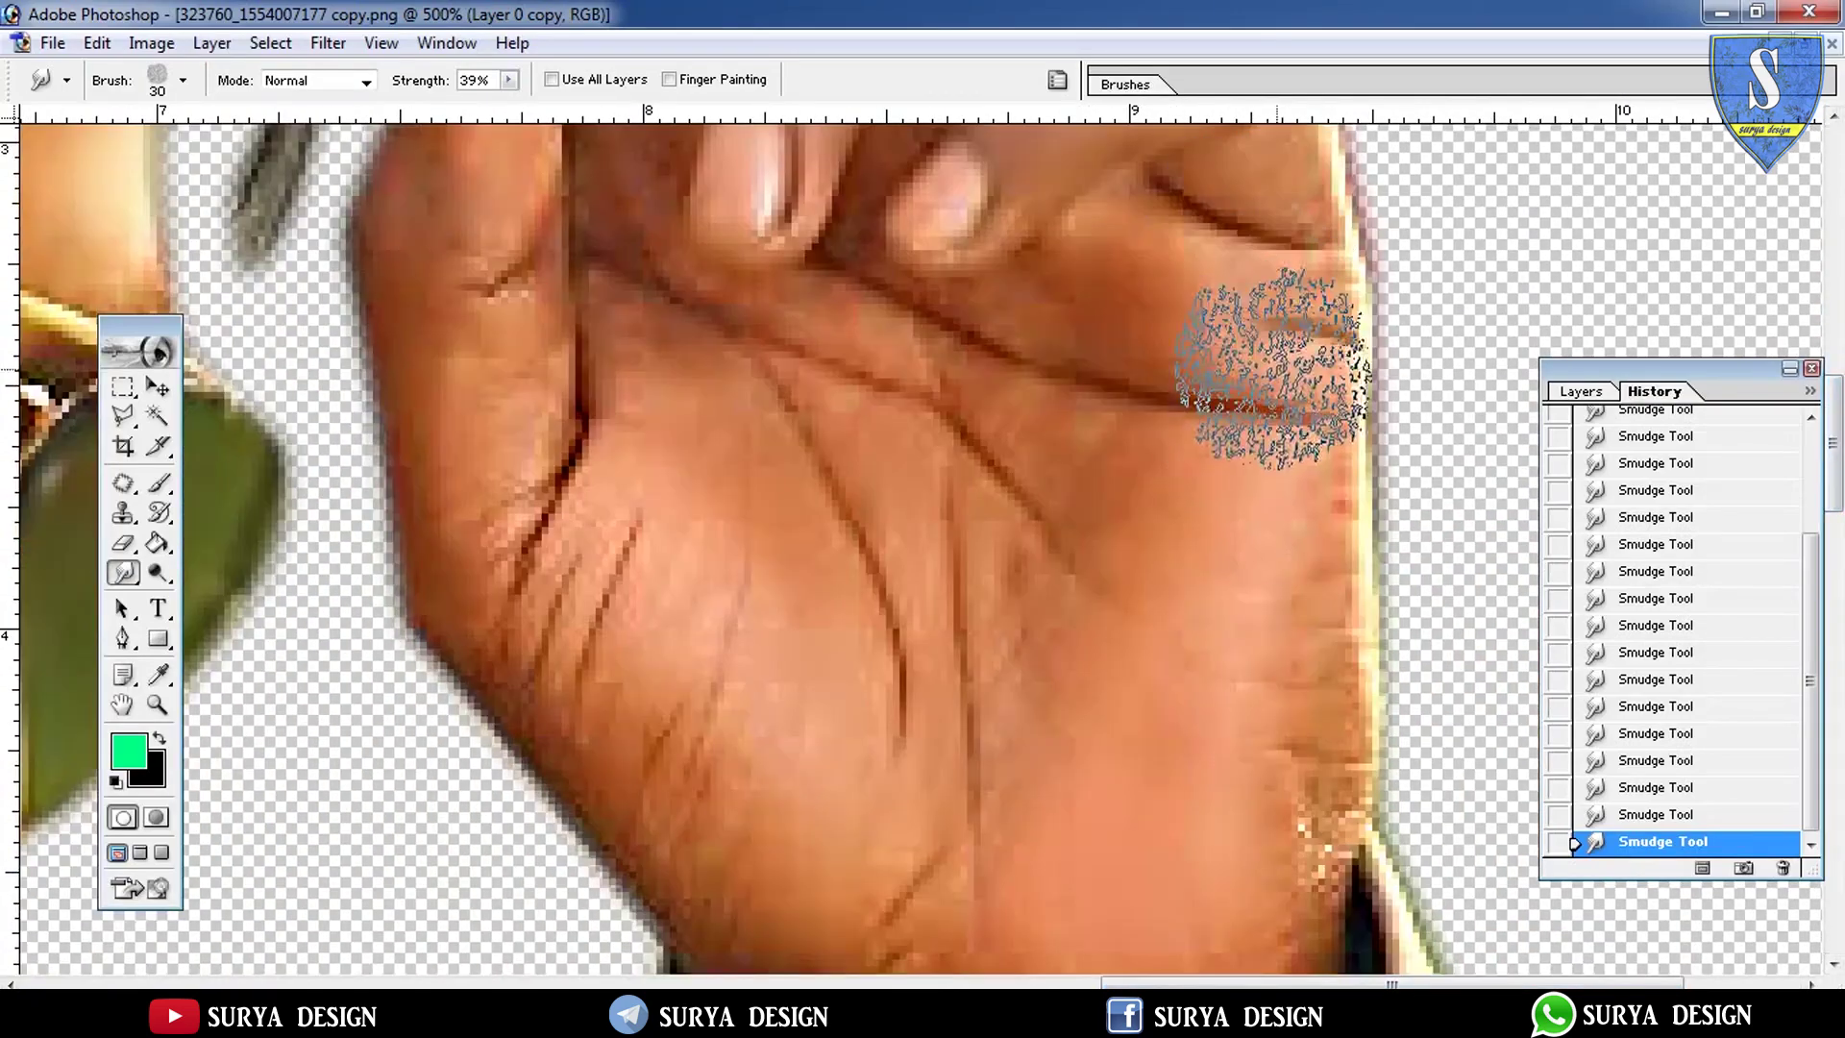
# Smooth the palm creases, the upper palm fold and the wrist above the cuff
pyautogui.moveTo(1054, 735)
pyautogui.mouseDown()
pyautogui.moveTo(885, 734)
pyautogui.moveTo(811, 445)
pyautogui.moveTo(687, 761)
pyautogui.moveTo(556, 762)
pyautogui.moveTo(659, 308)
pyautogui.moveTo(535, 252)
pyautogui.mouseUp()
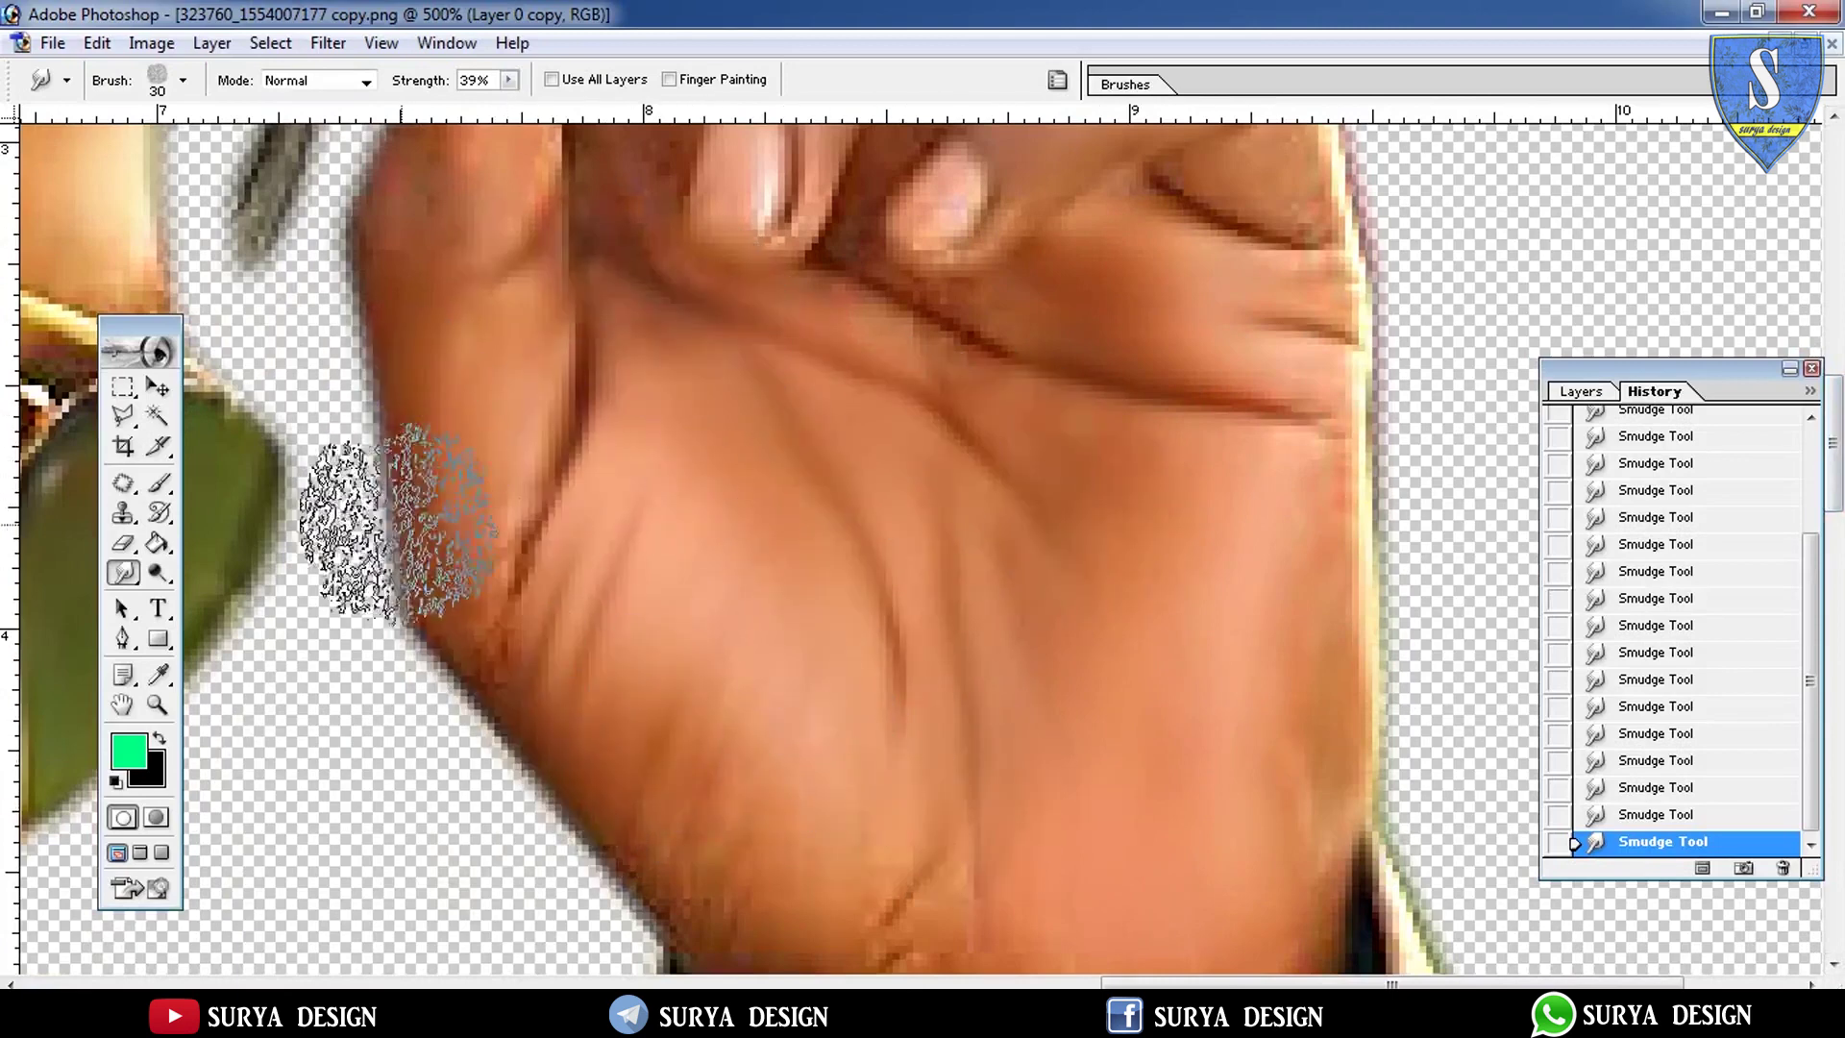
pyautogui.scroll(2, 1338, 535)
pyautogui.moveTo(1326, 474)
pyautogui.mouseDown()
pyautogui.moveTo(1080, 527)
pyautogui.moveTo(897, 362)
pyautogui.moveTo(802, 600)
pyautogui.moveTo(701, 462)
pyautogui.moveTo(432, 494)
pyautogui.moveTo(433, 453)
pyautogui.mouseUp()
pyautogui.scroll(-6, 1174, 437)
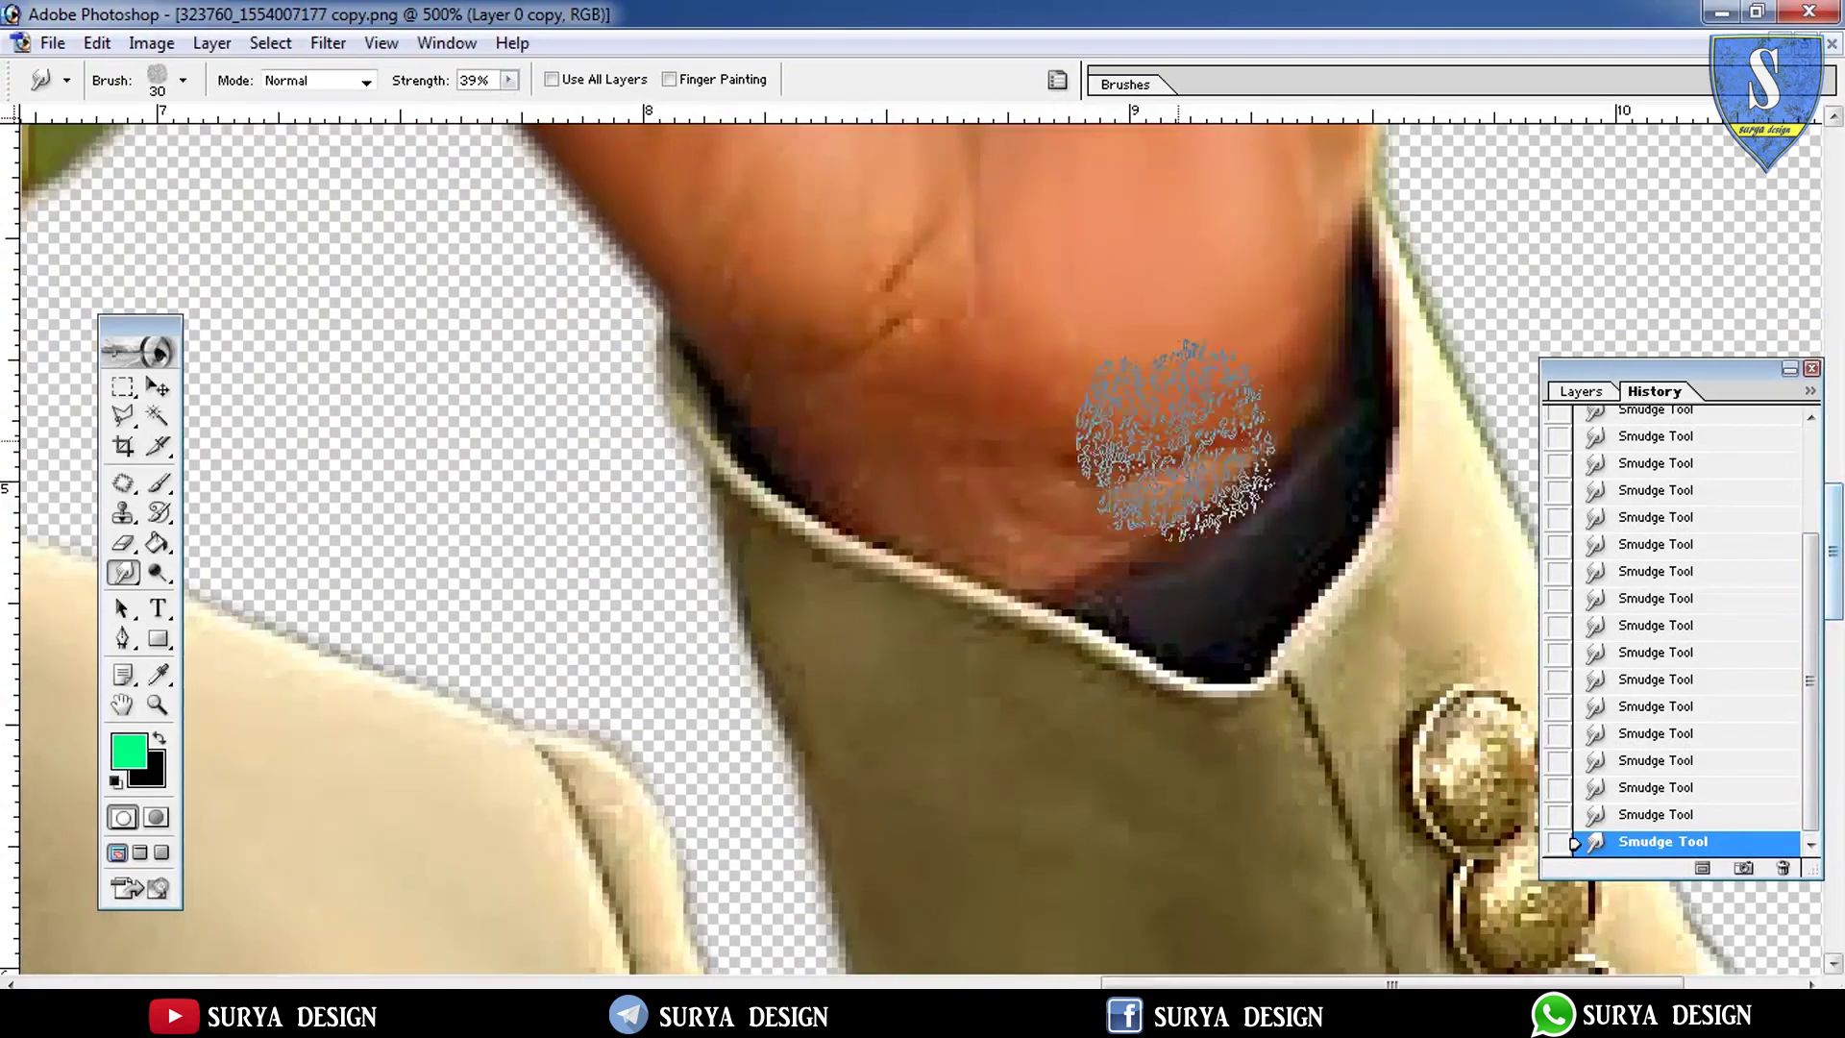
pyautogui.moveTo(1086, 461)
pyautogui.mouseDown()
pyautogui.moveTo(989, 413)
pyautogui.moveTo(927, 577)
pyautogui.mouseUp()
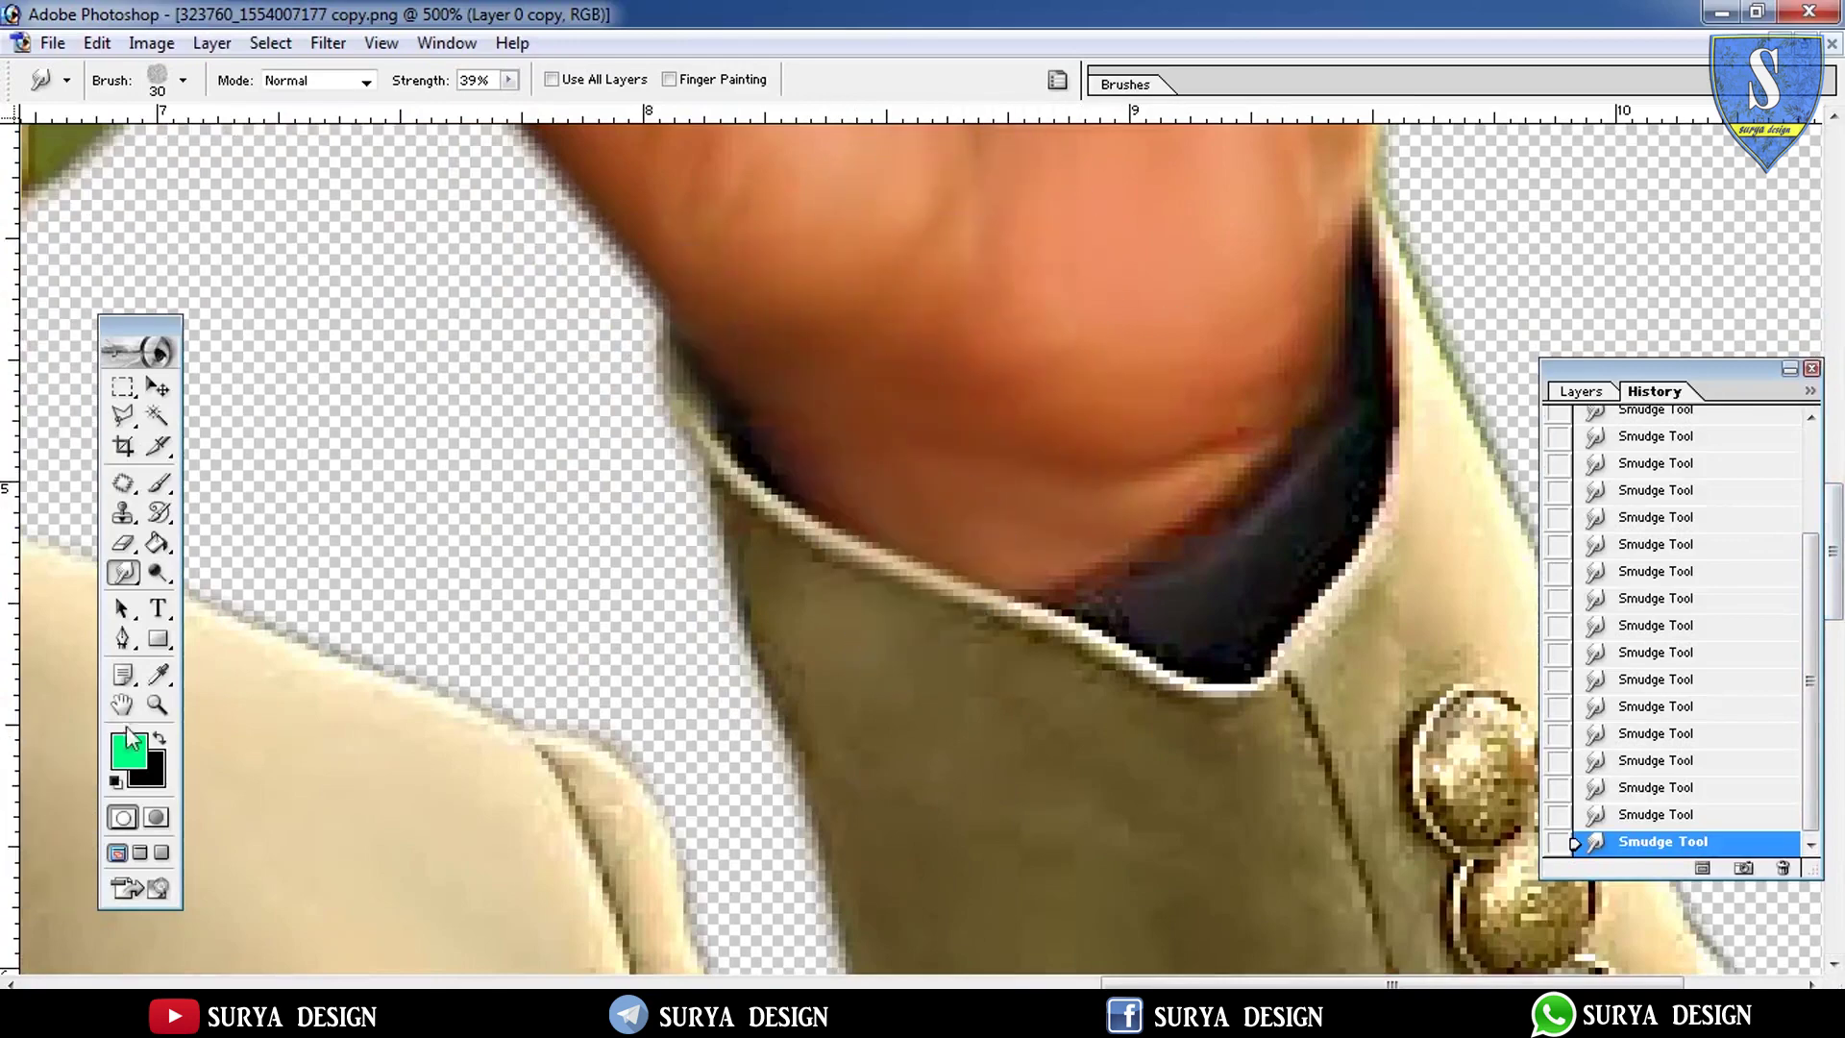
pyautogui.click(156, 705)
pyautogui.click(679, 82)
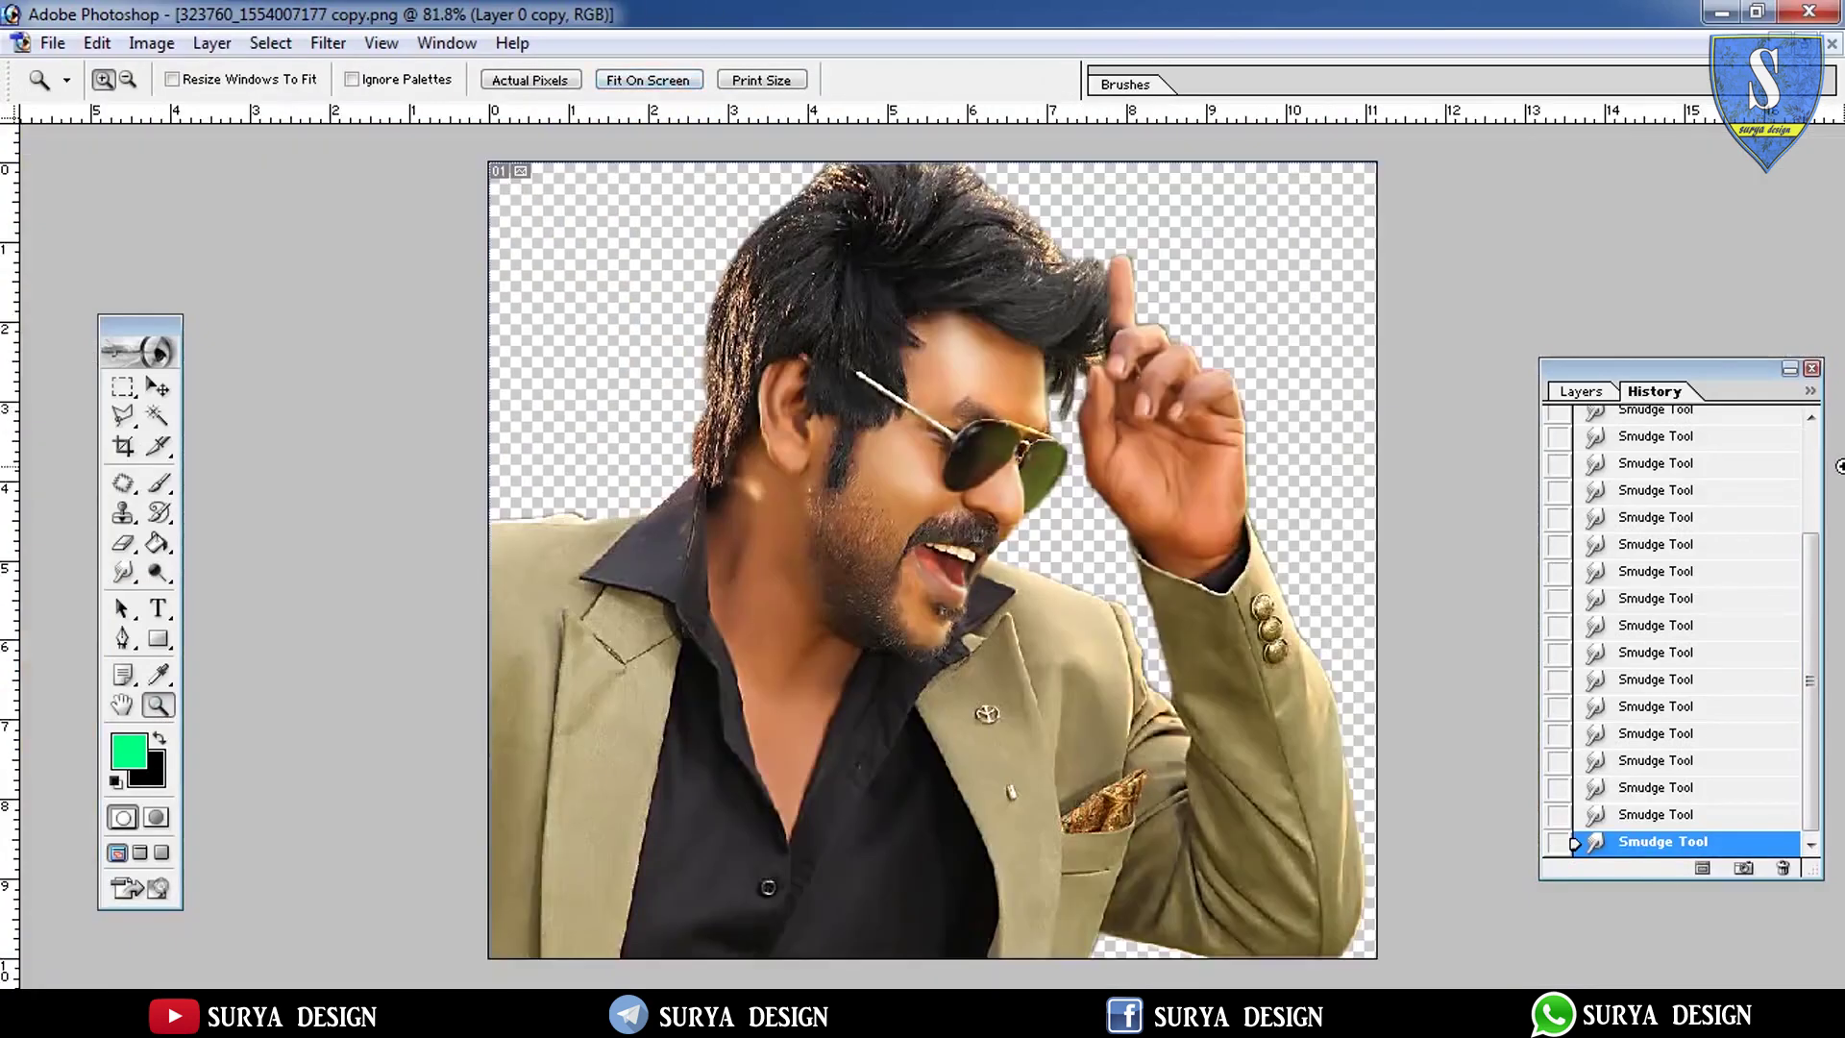
# Duplicate Layer 0 copy and add a new empty layer on top
pyautogui.click(973, 344)
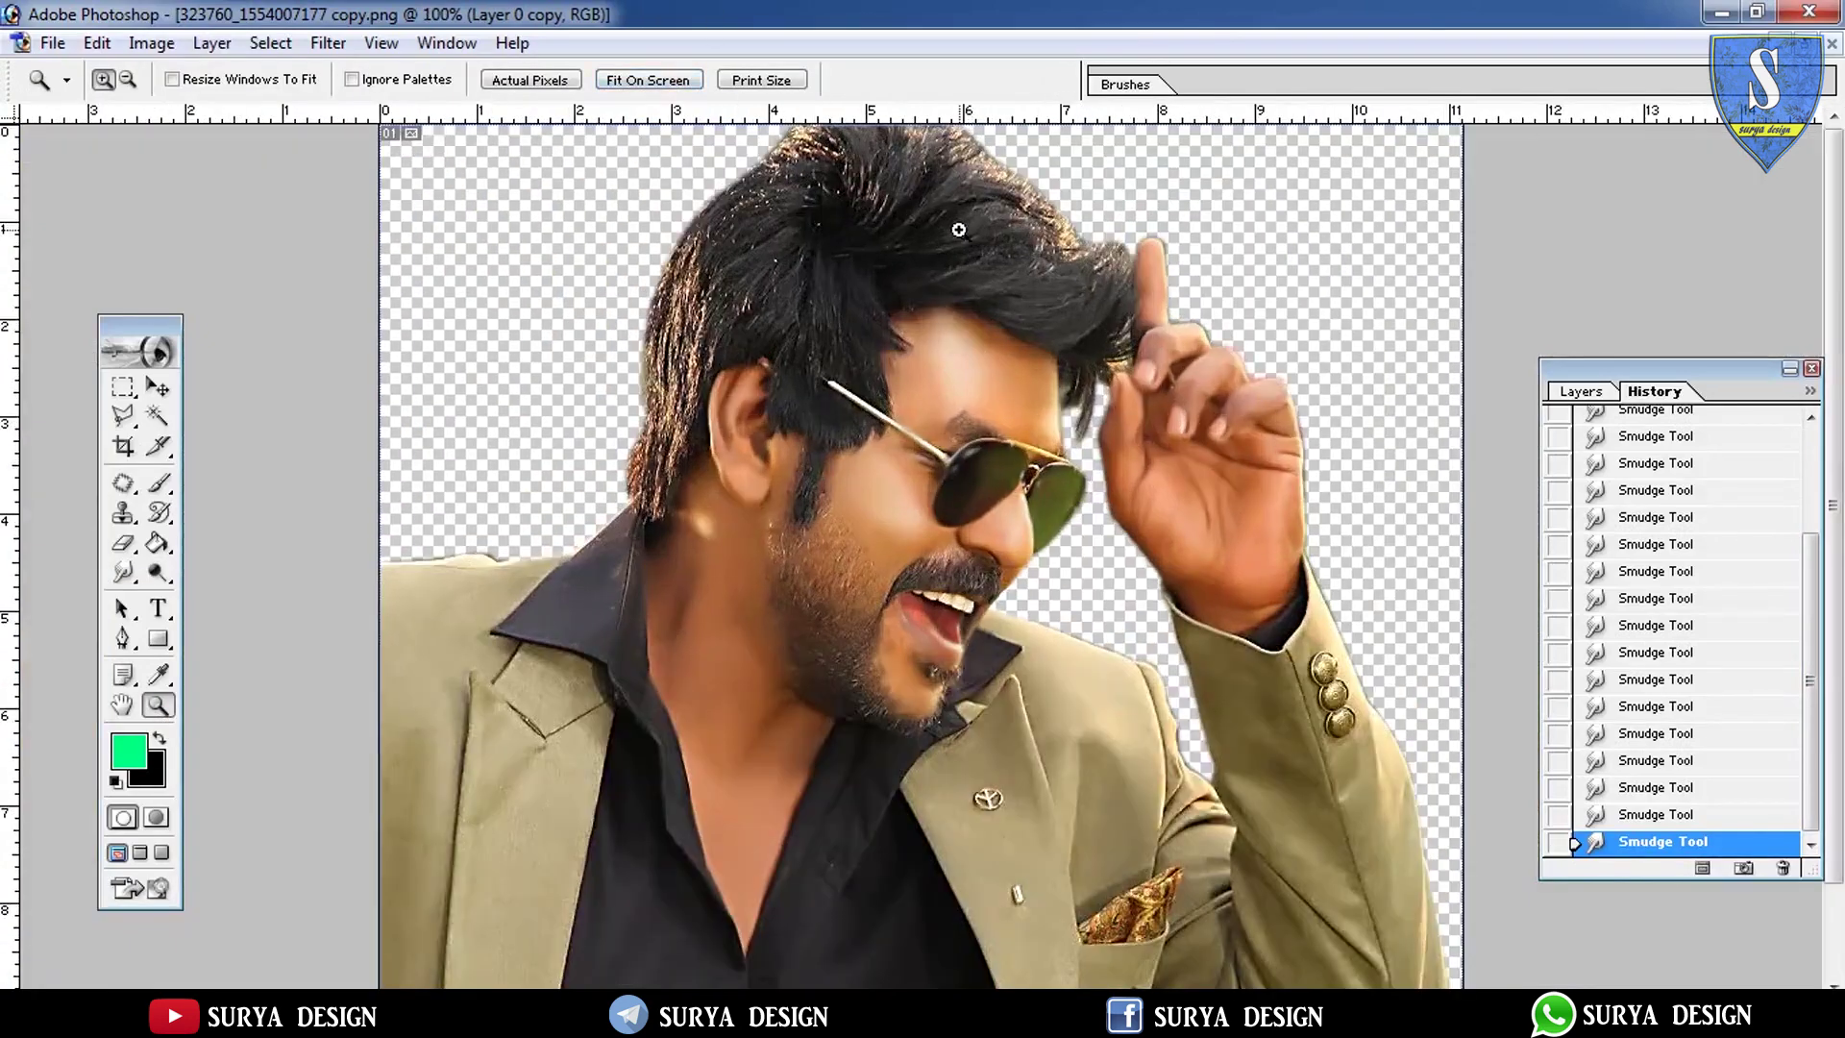
pyautogui.click(1579, 392)
pyautogui.moveTo(1728, 494); pyautogui.dragTo(1744, 868)
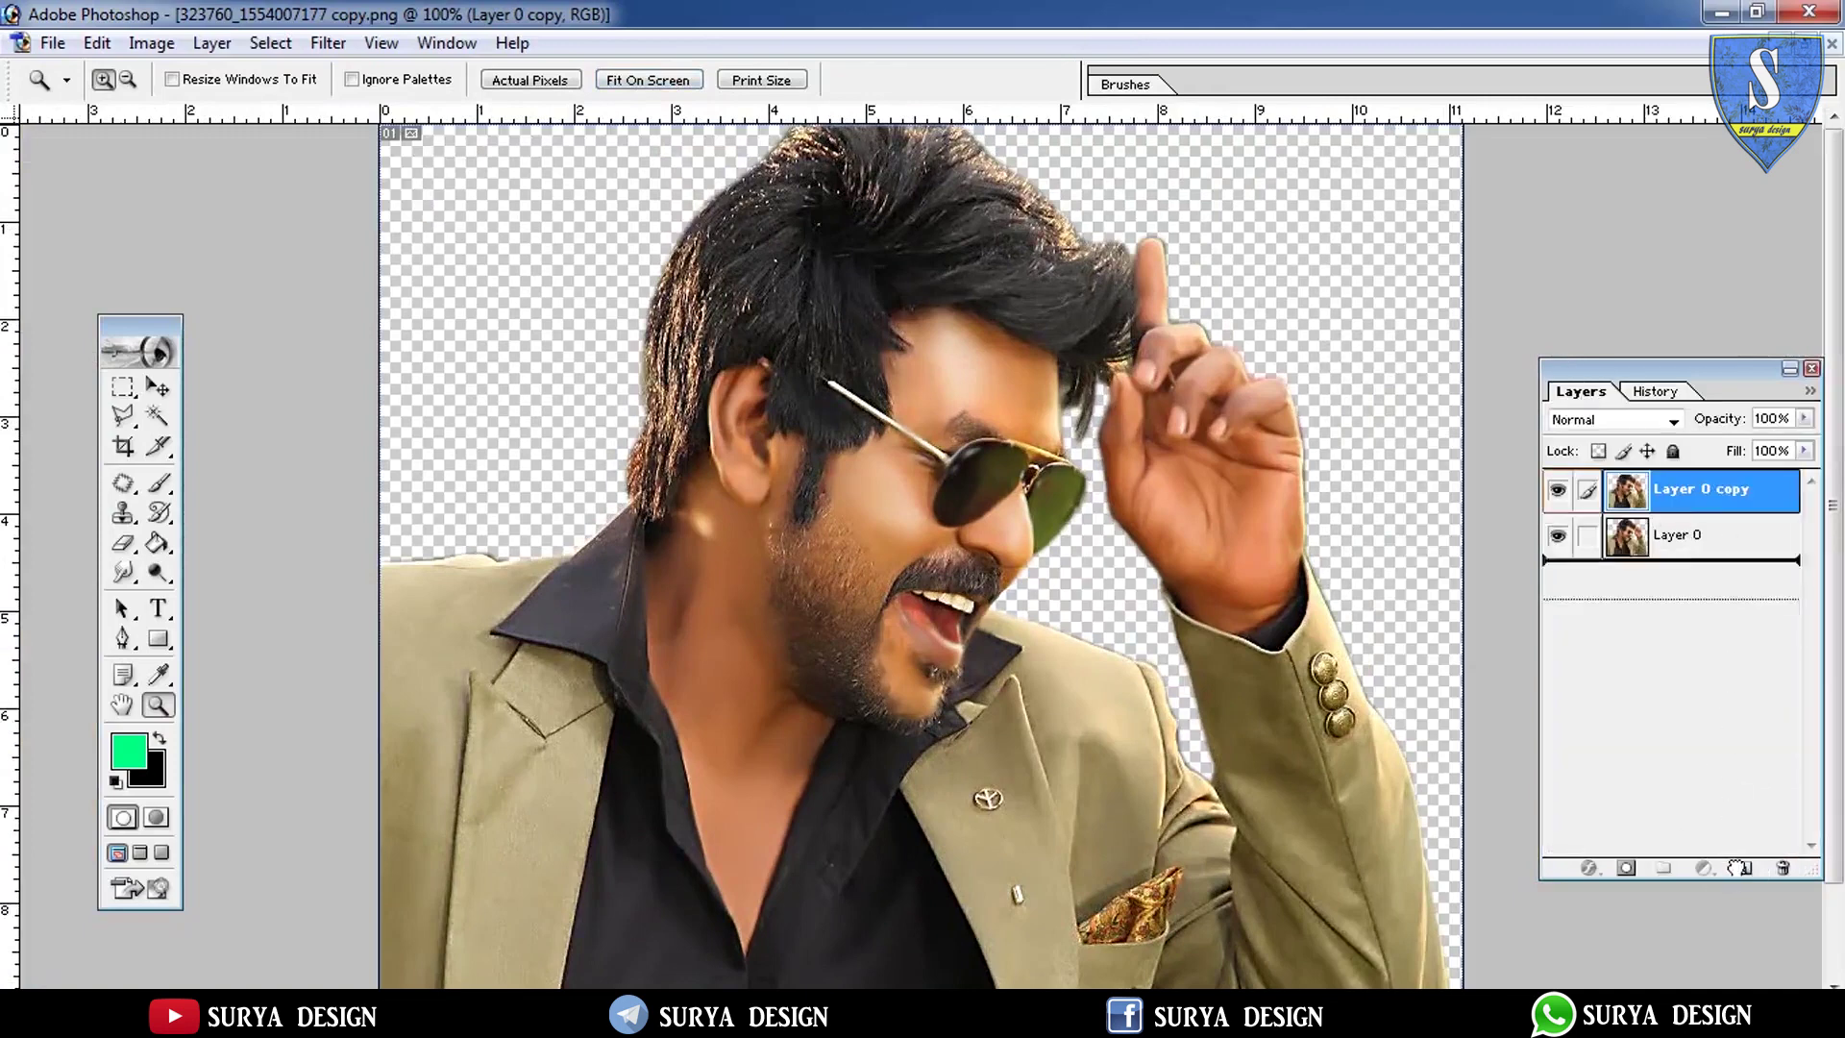
pyautogui.click(1744, 868)
# Select the cut-out man's outline and set the empty top layer to Color blend mode
pyautogui.click(1617, 540)
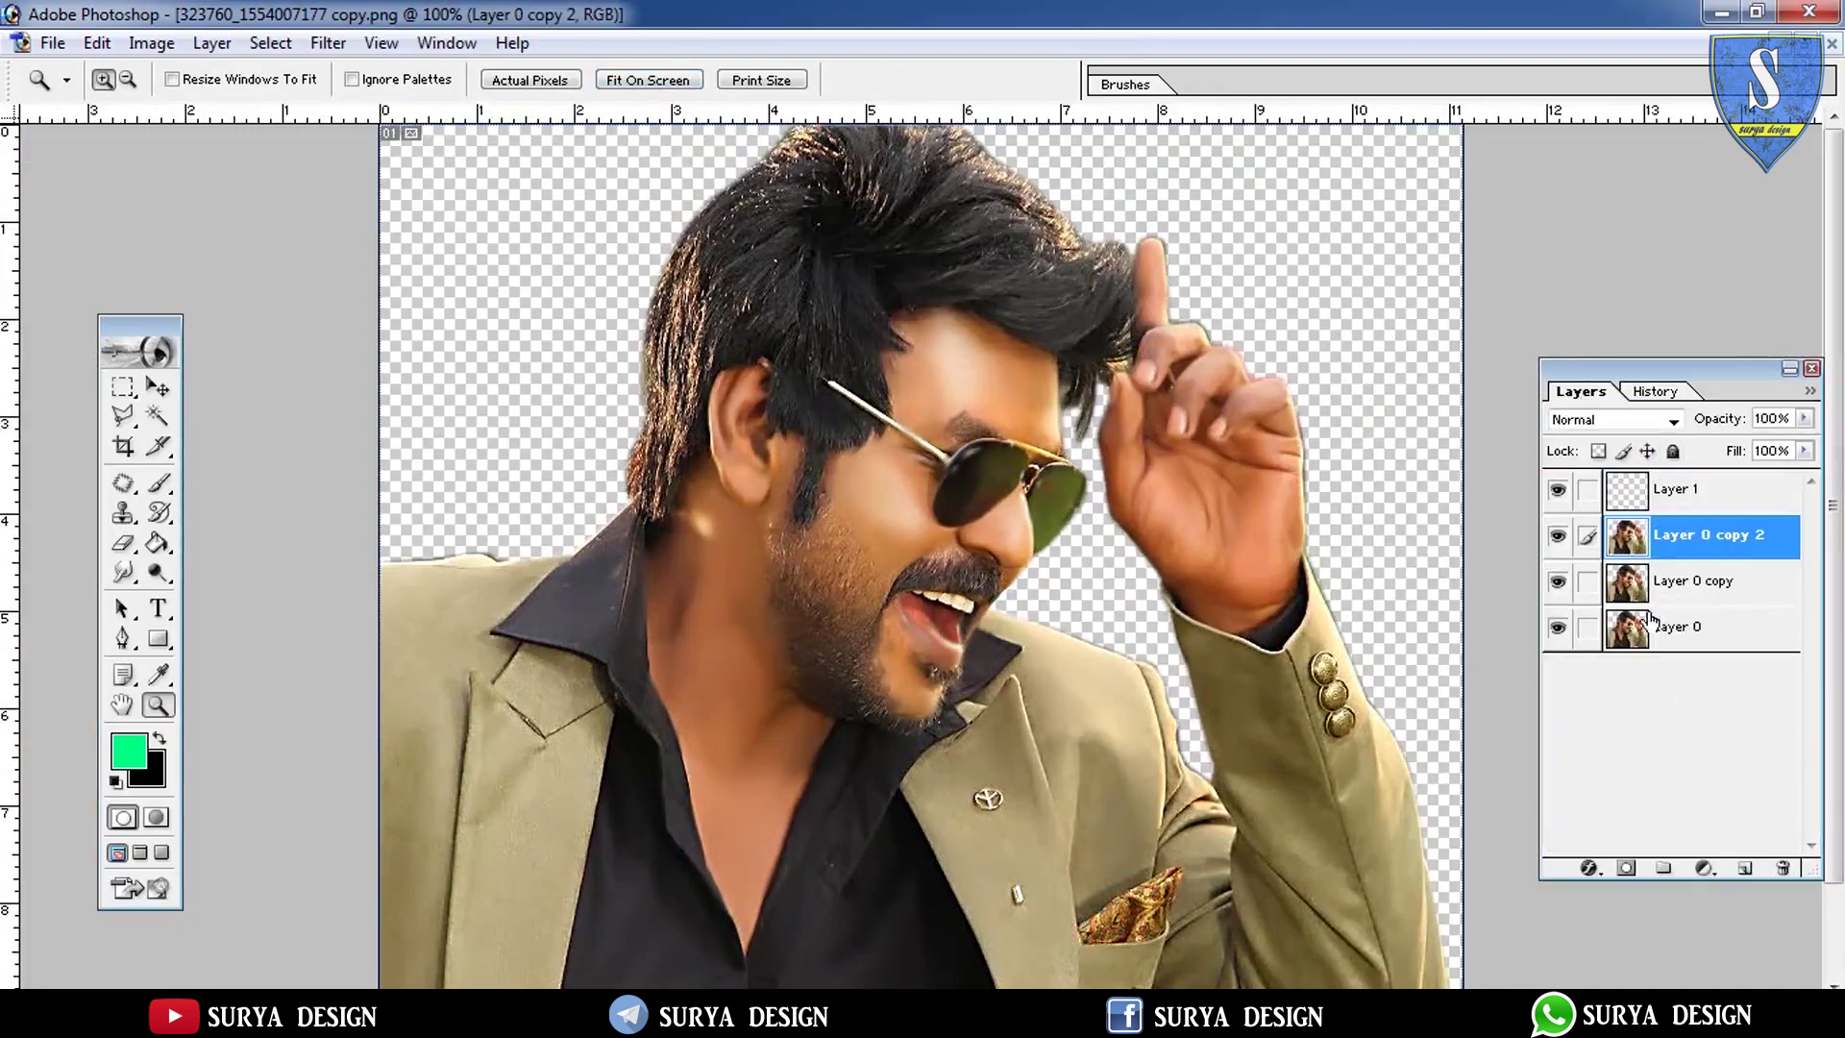
pyautogui.rightClick(1620, 542)
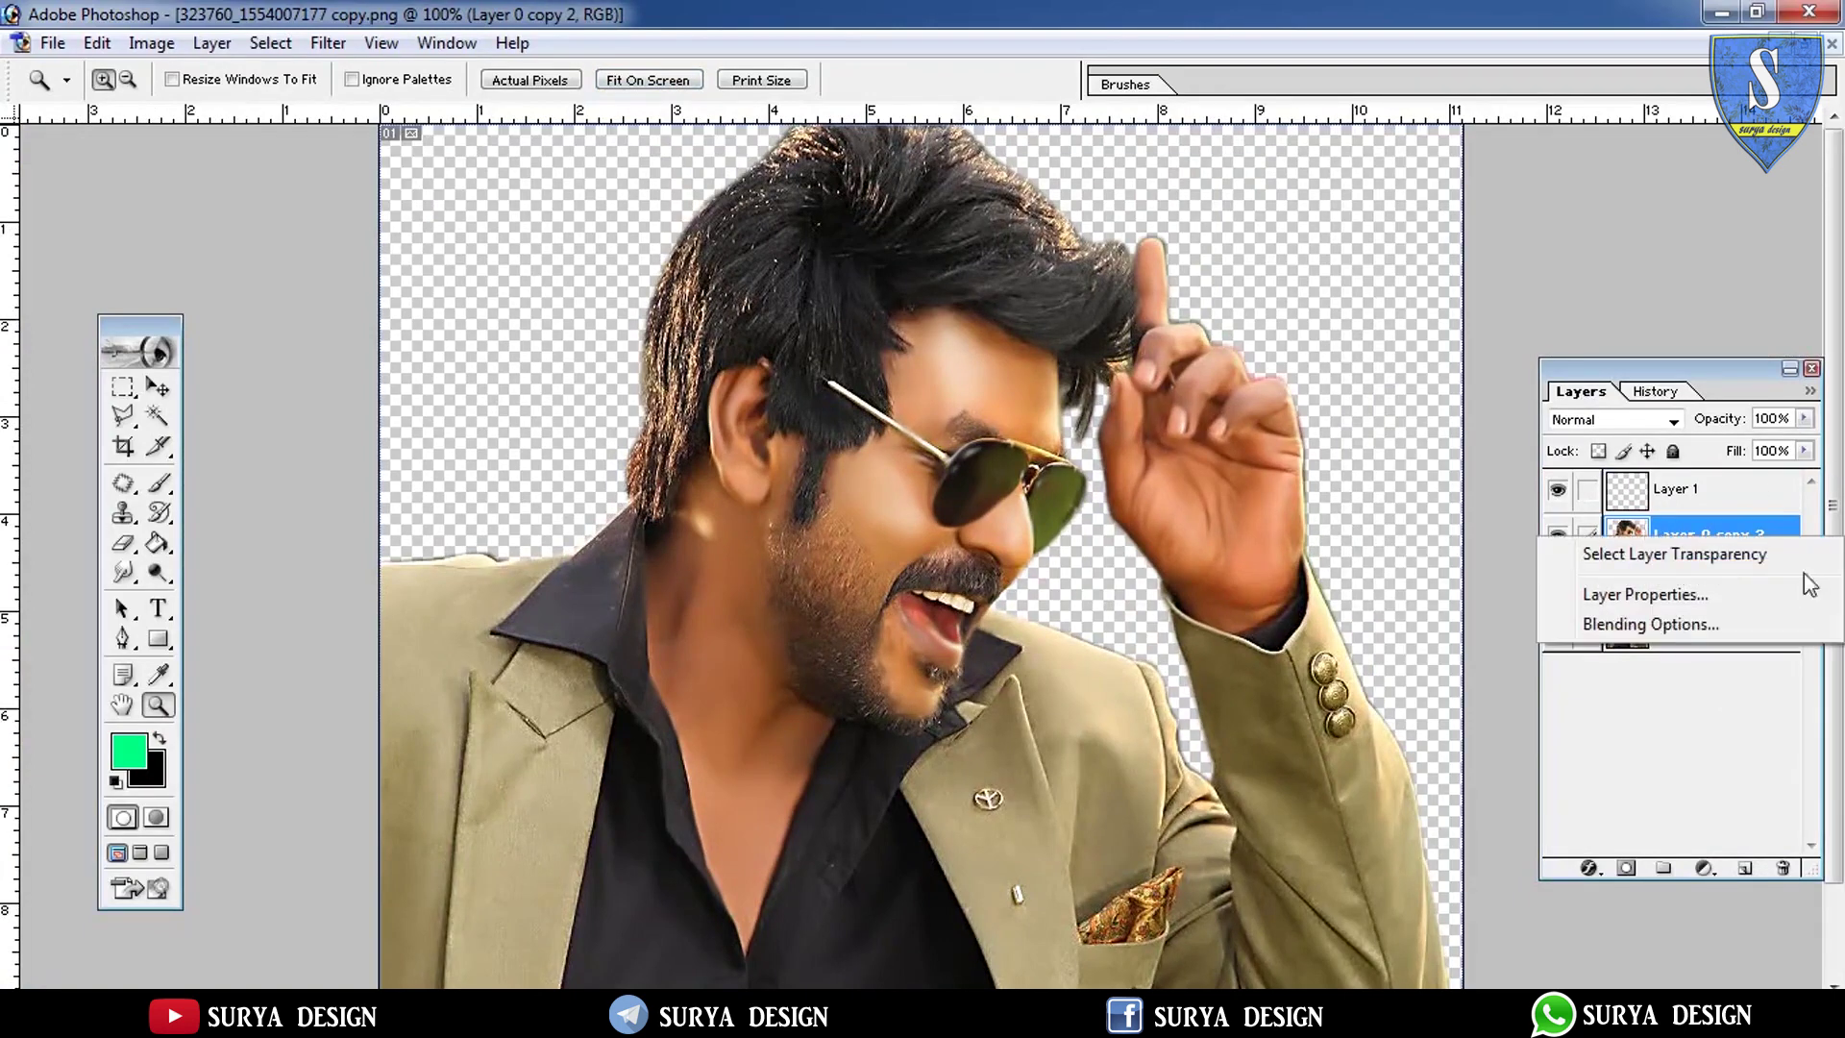
pyautogui.click(1633, 555)
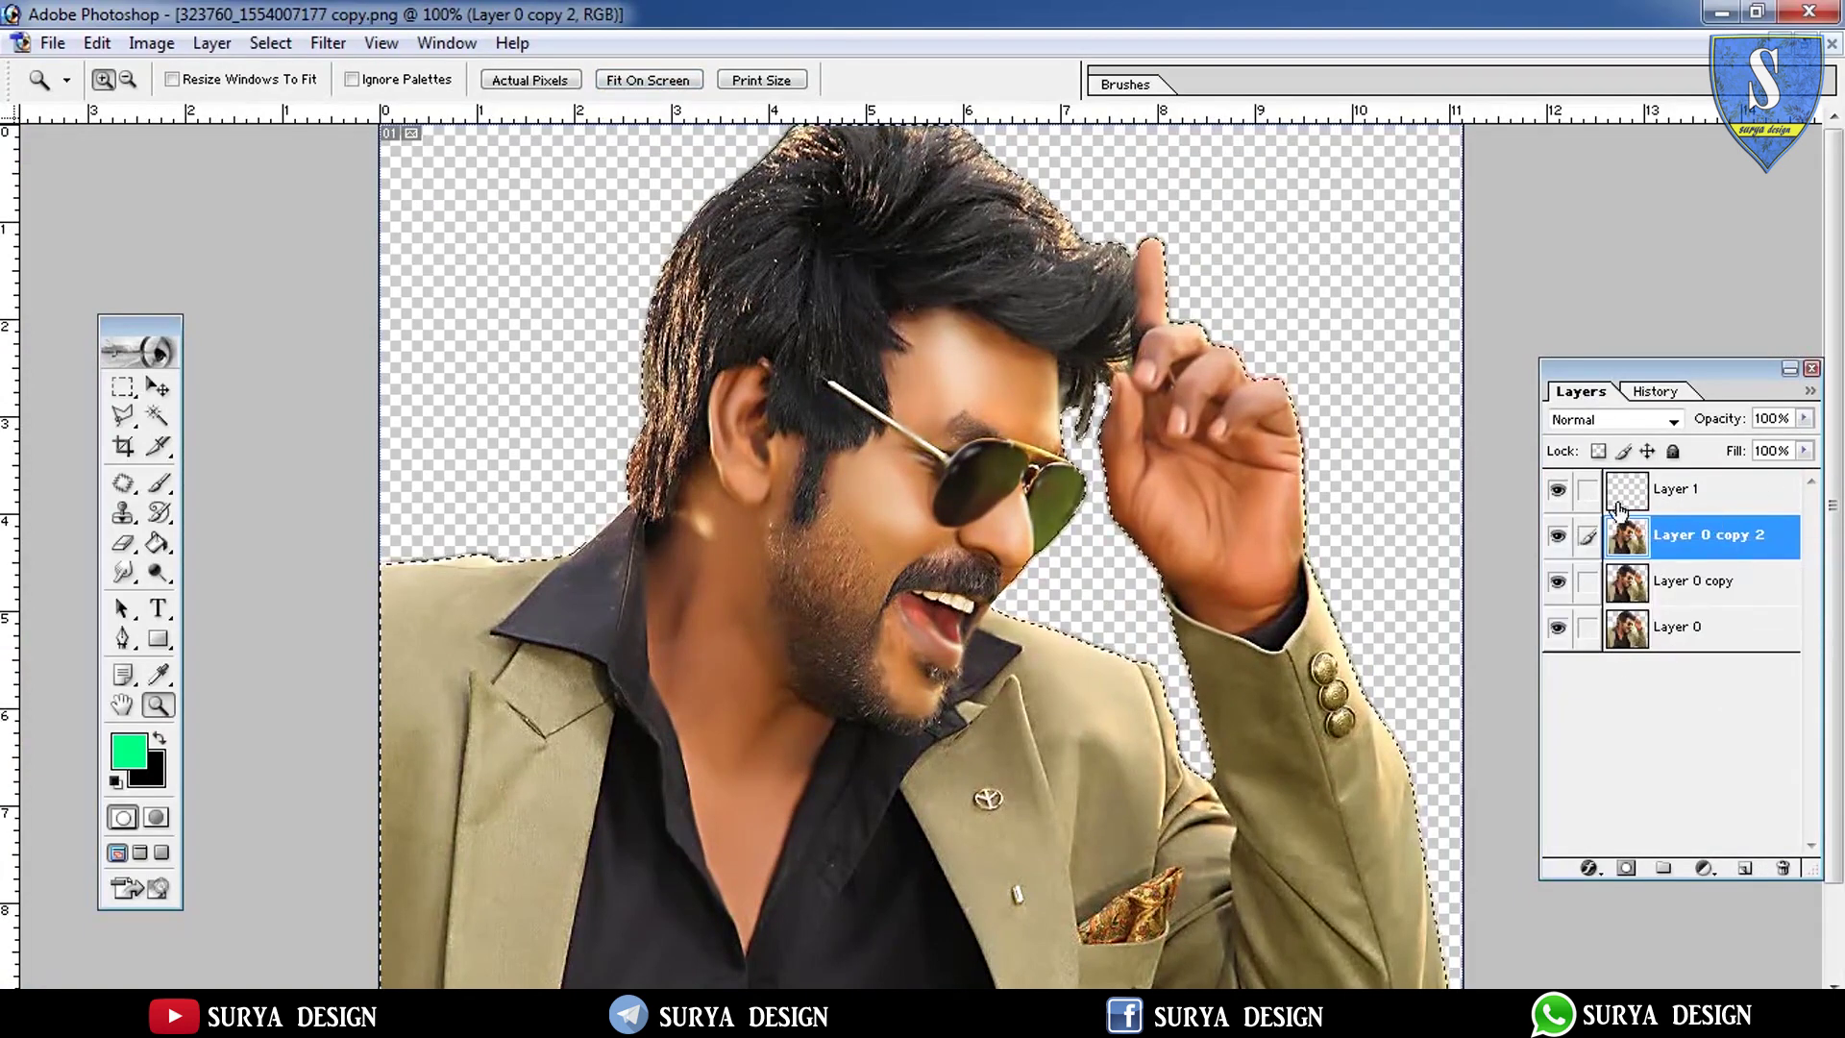
pyautogui.click(1677, 490)
pyautogui.click(1614, 420)
pyautogui.click(1596, 779)
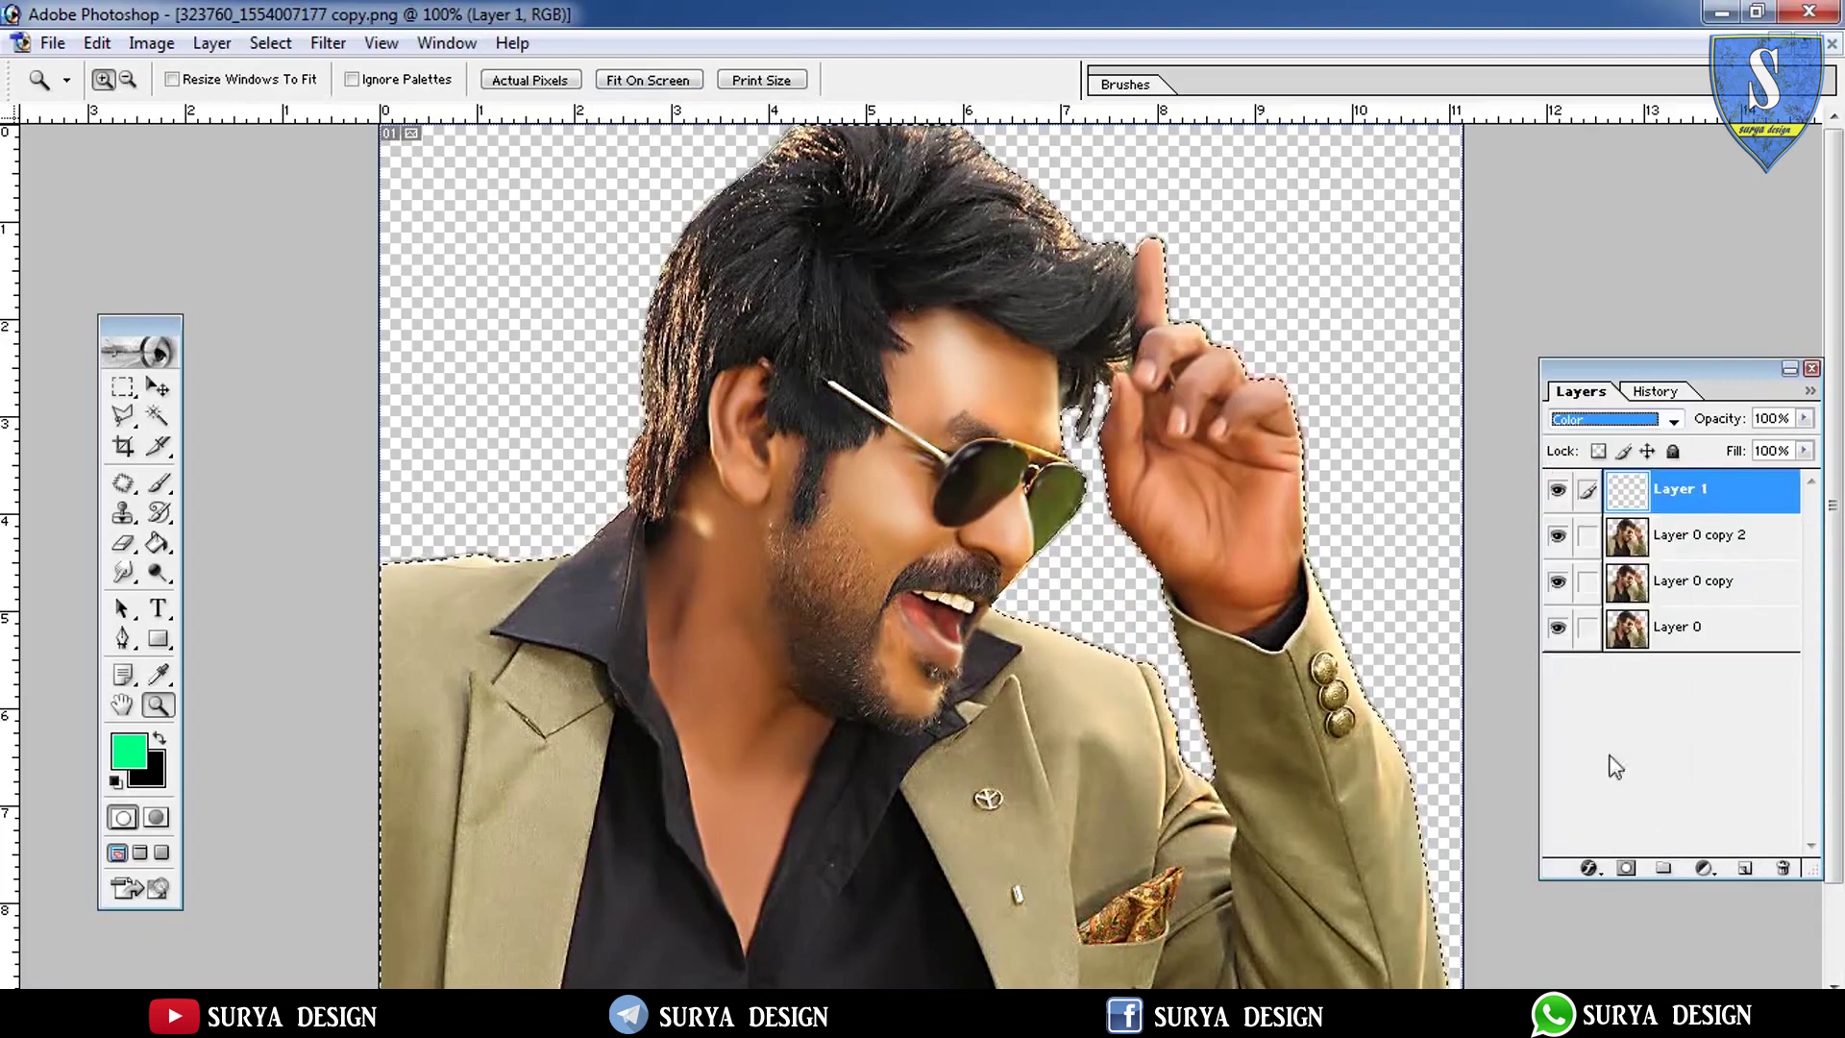
pyautogui.click(122, 764)
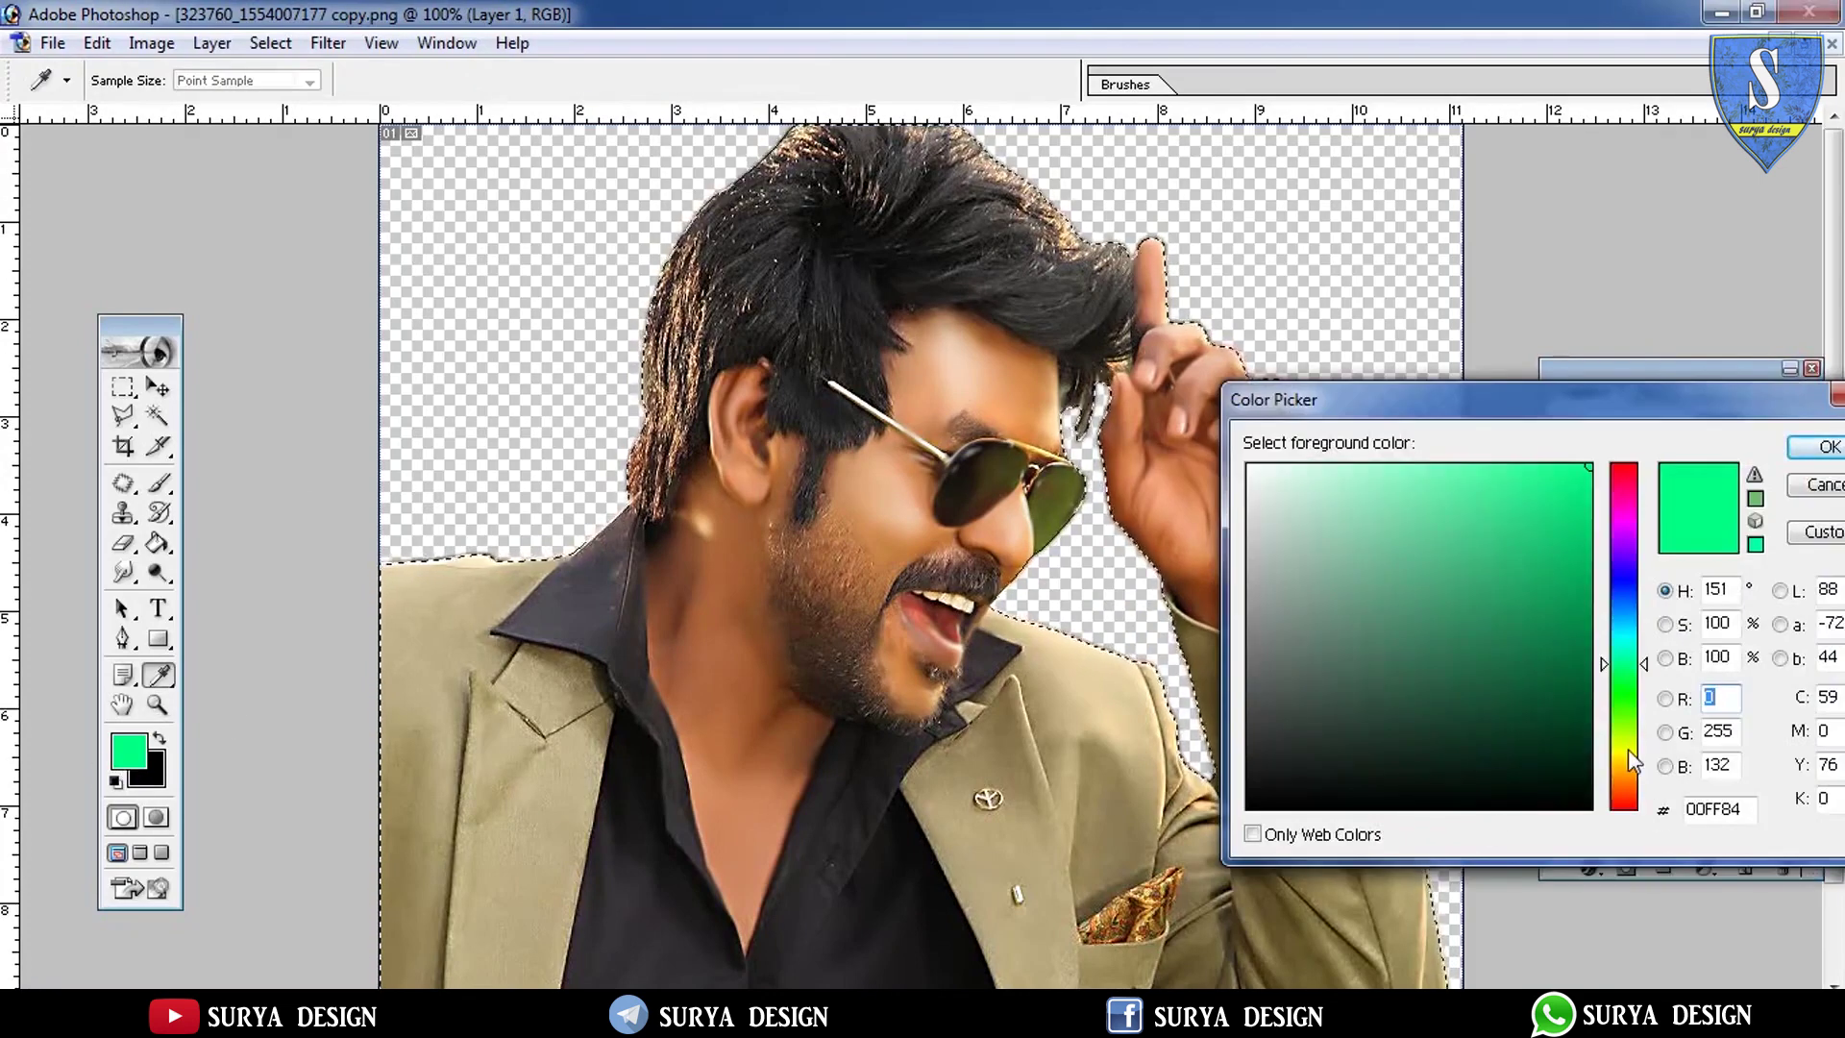
# Choose yellow as the foreground colour and switch to the Brush
pyautogui.click(1628, 747)
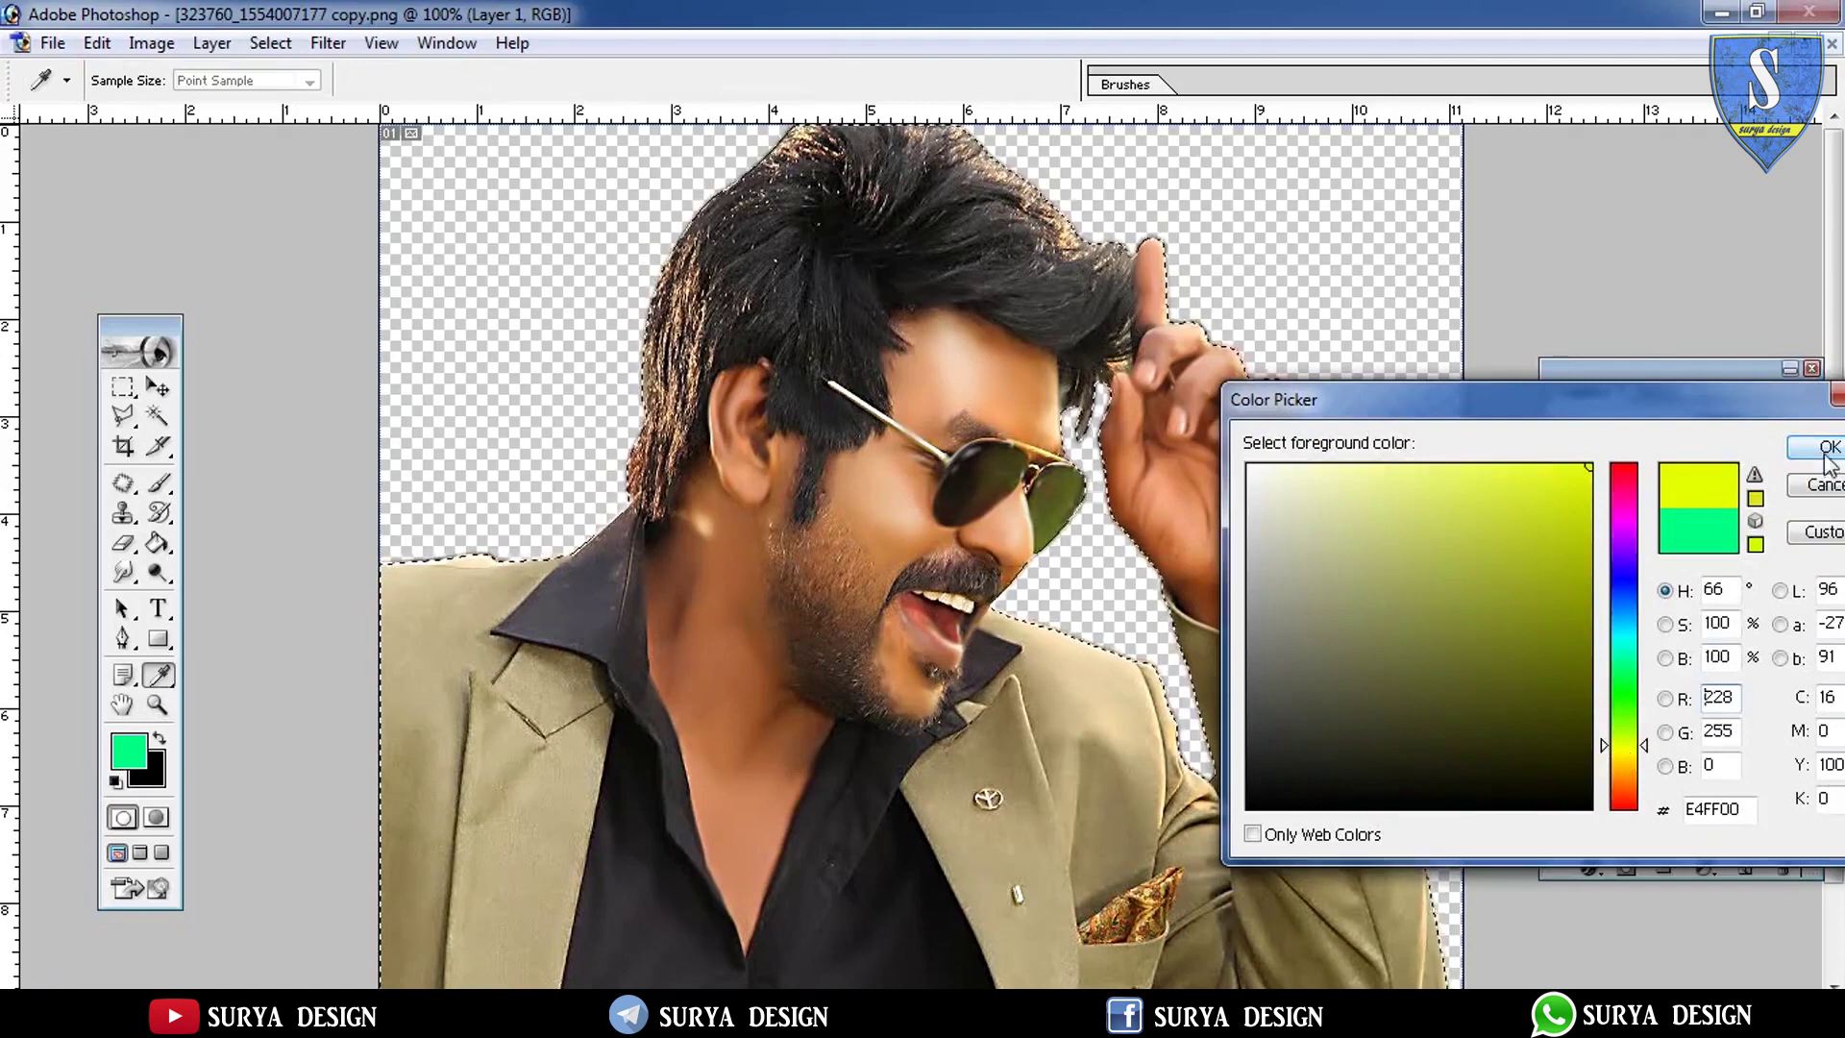
pyautogui.click(1827, 447)
pyautogui.press('b')
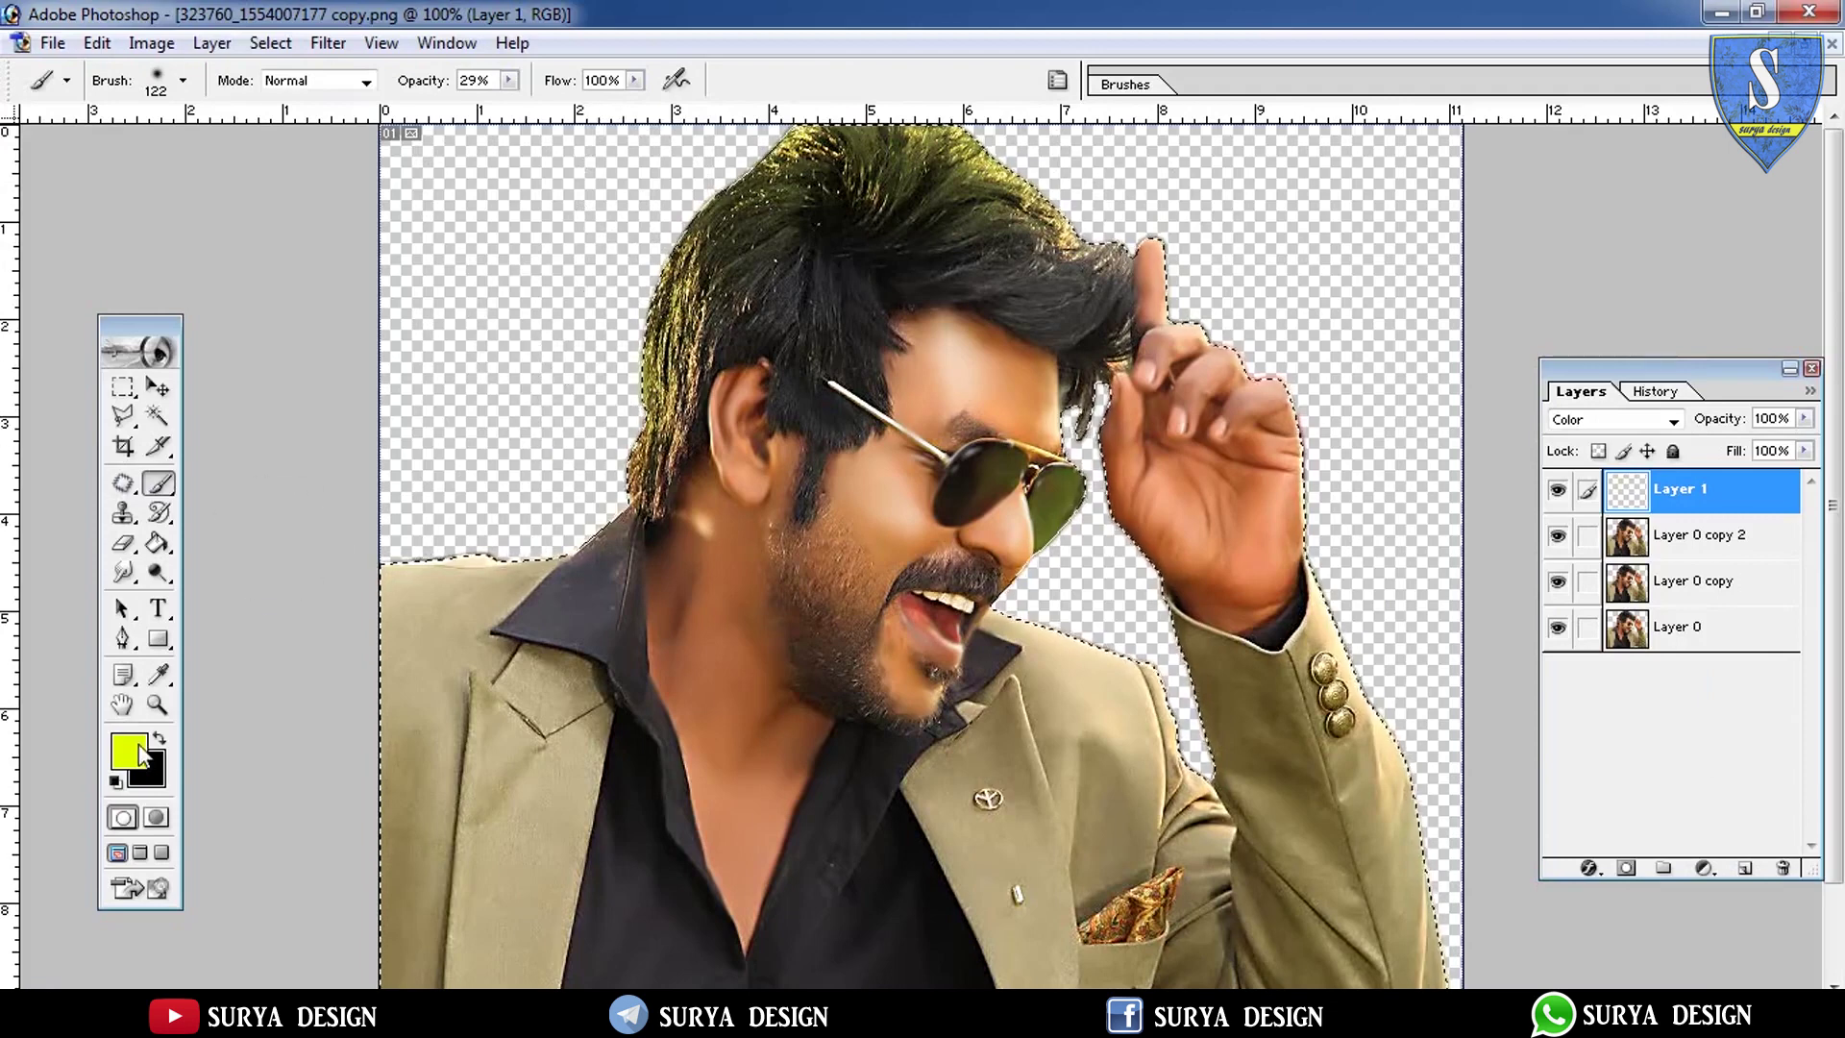
# Paint cyan over the hair with a 79 px brush, then zoom to 300%
pyautogui.click(128, 749)
pyautogui.click(1628, 638)
pyautogui.click(1828, 448)
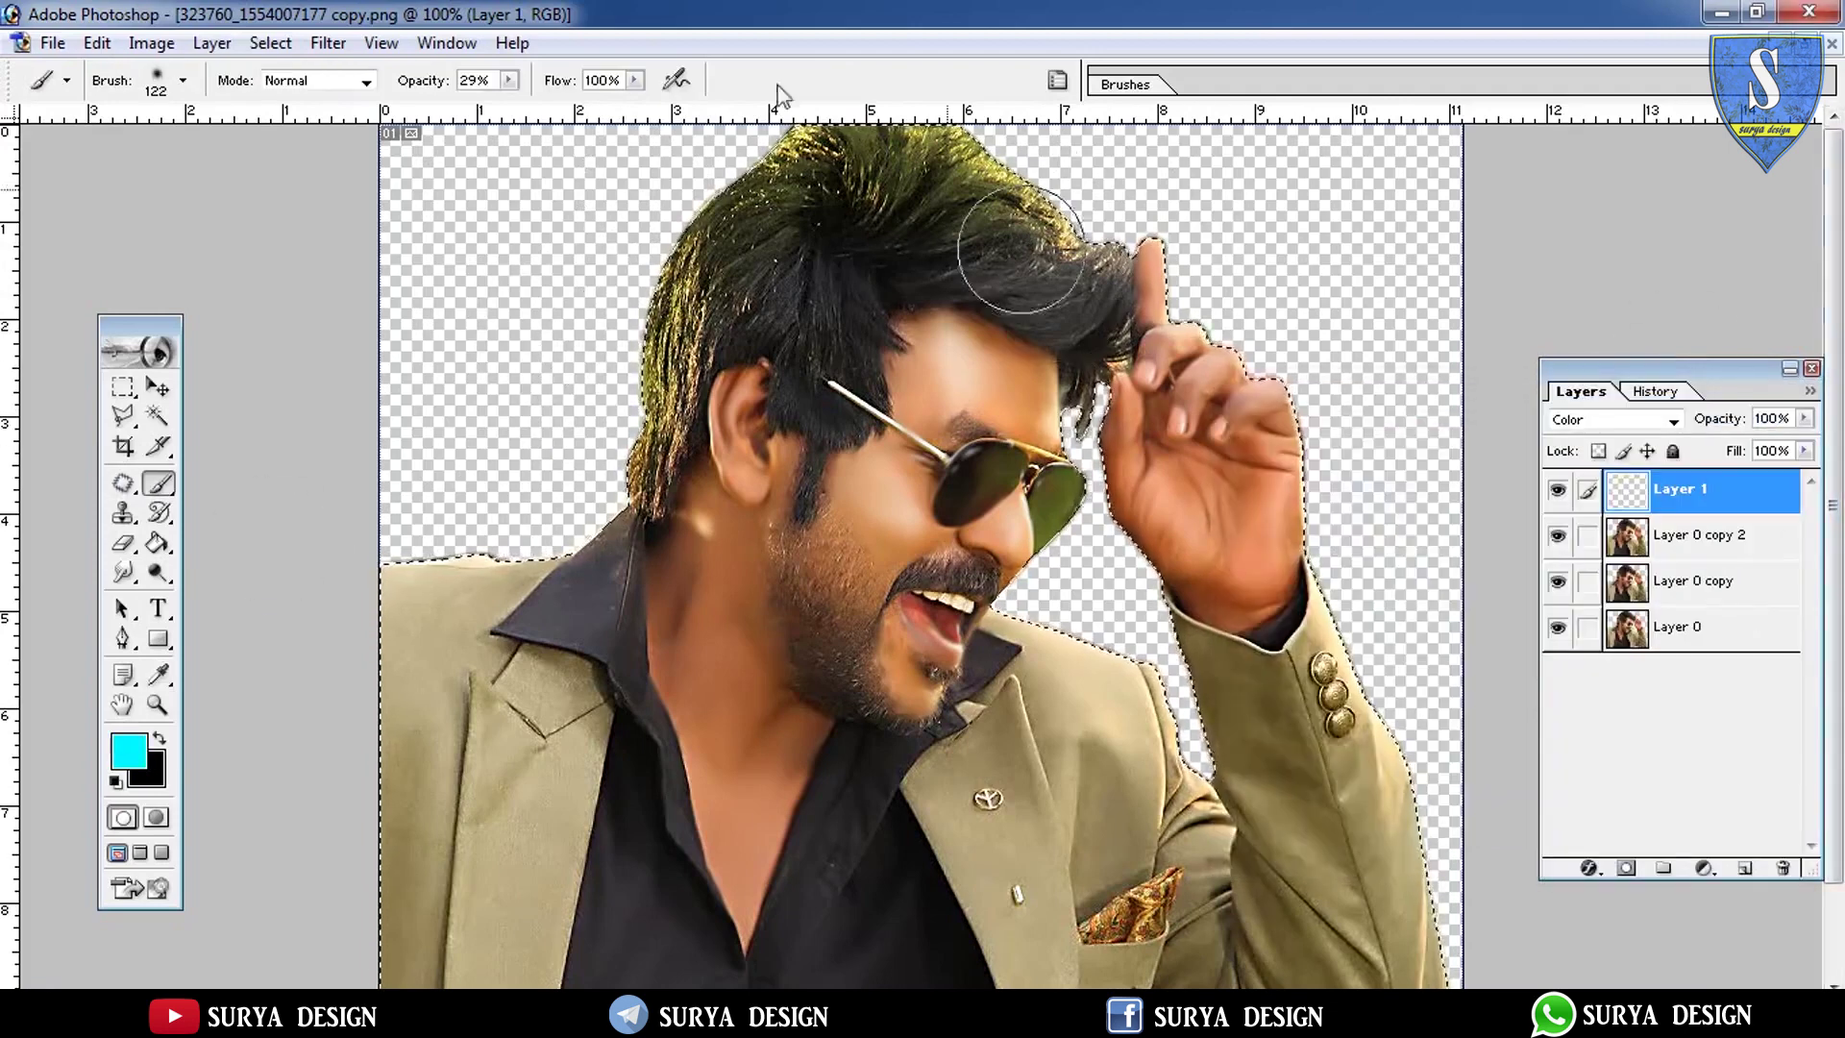
pyautogui.click(154, 83)
pyautogui.moveTo(143, 147); pyautogui.dragTo(134, 147)
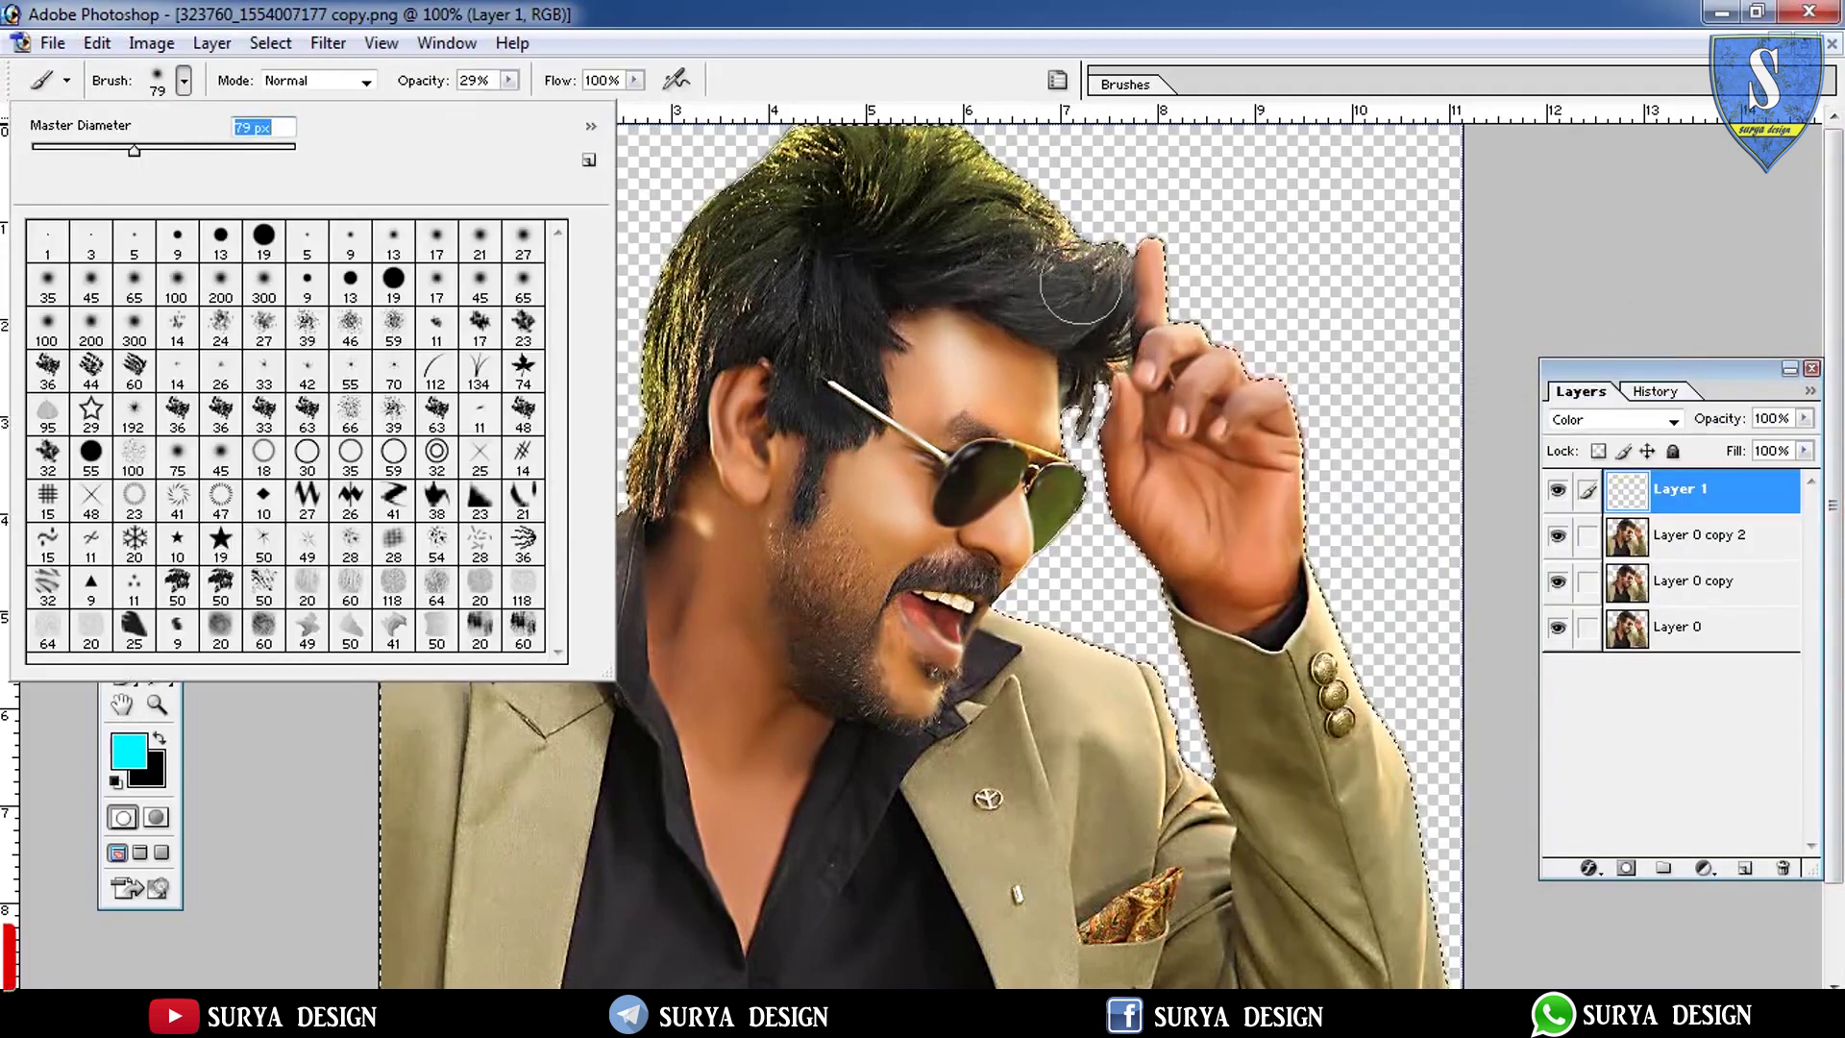
pyautogui.click(1079, 288)
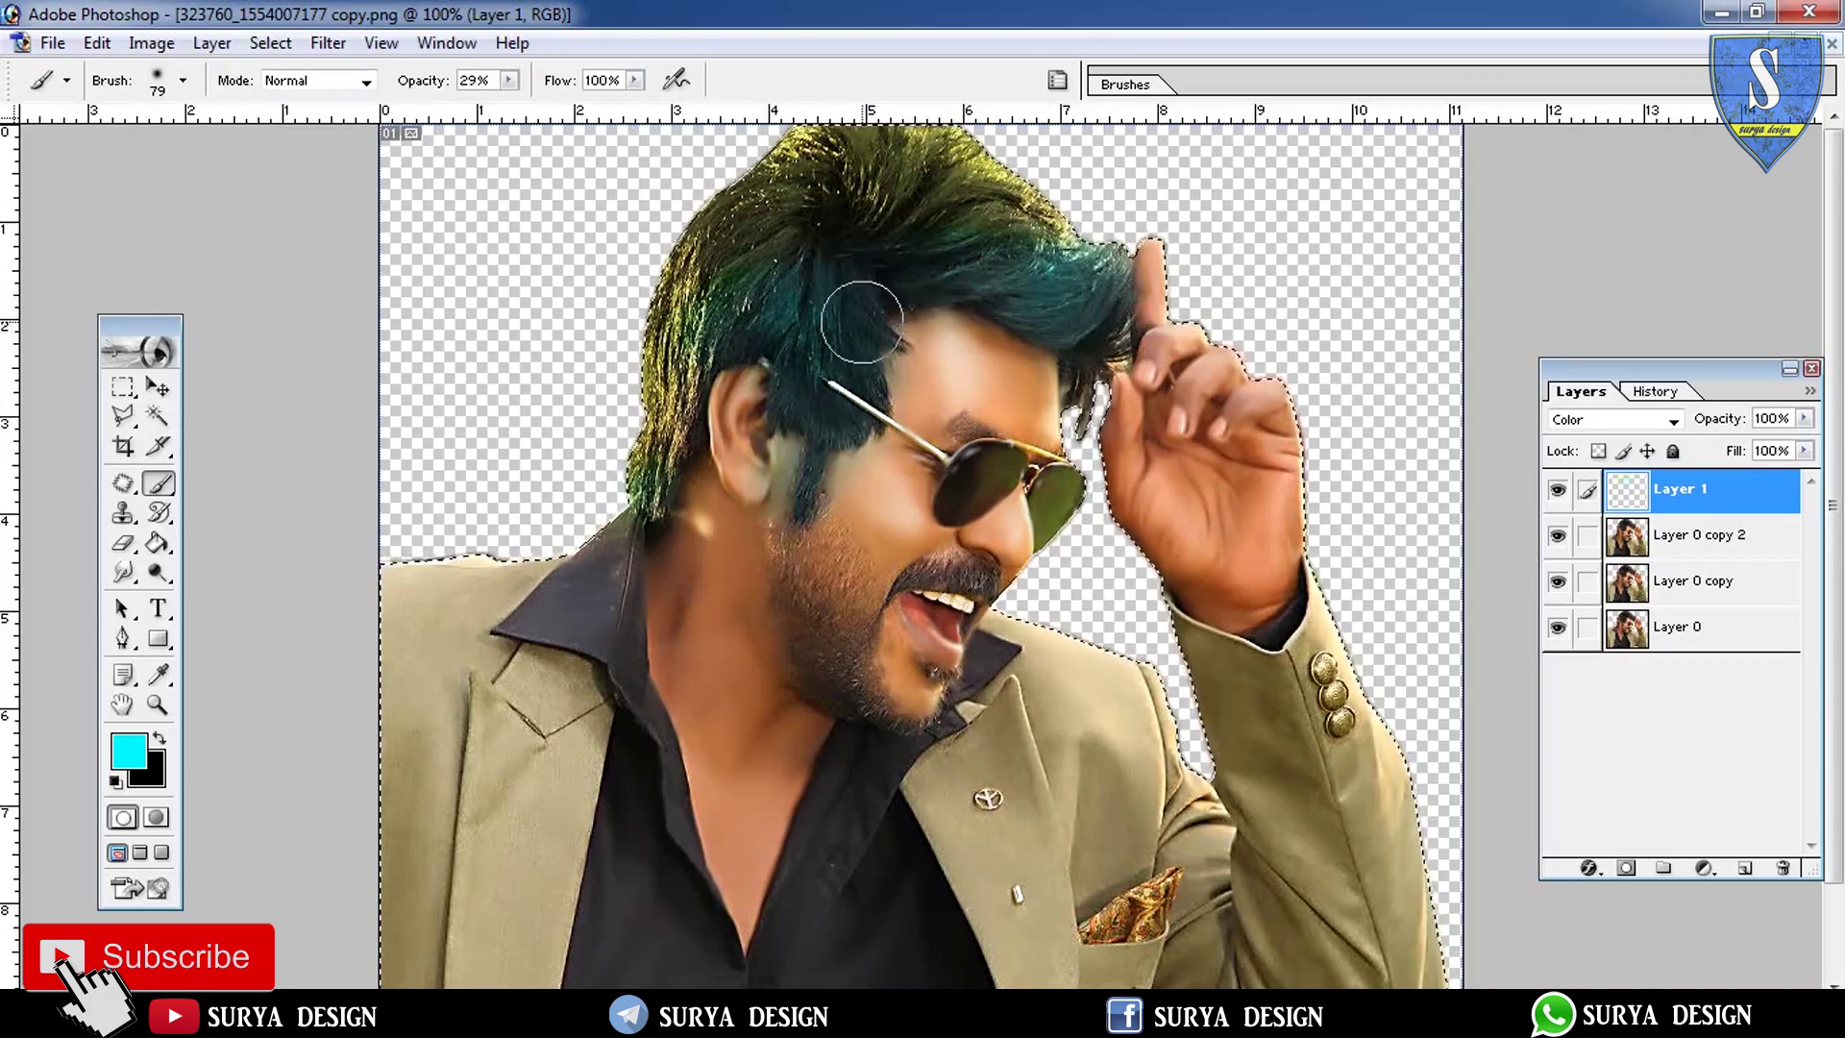
pyautogui.click(156, 705)
pyautogui.click(770, 411)
pyautogui.click(770, 411)
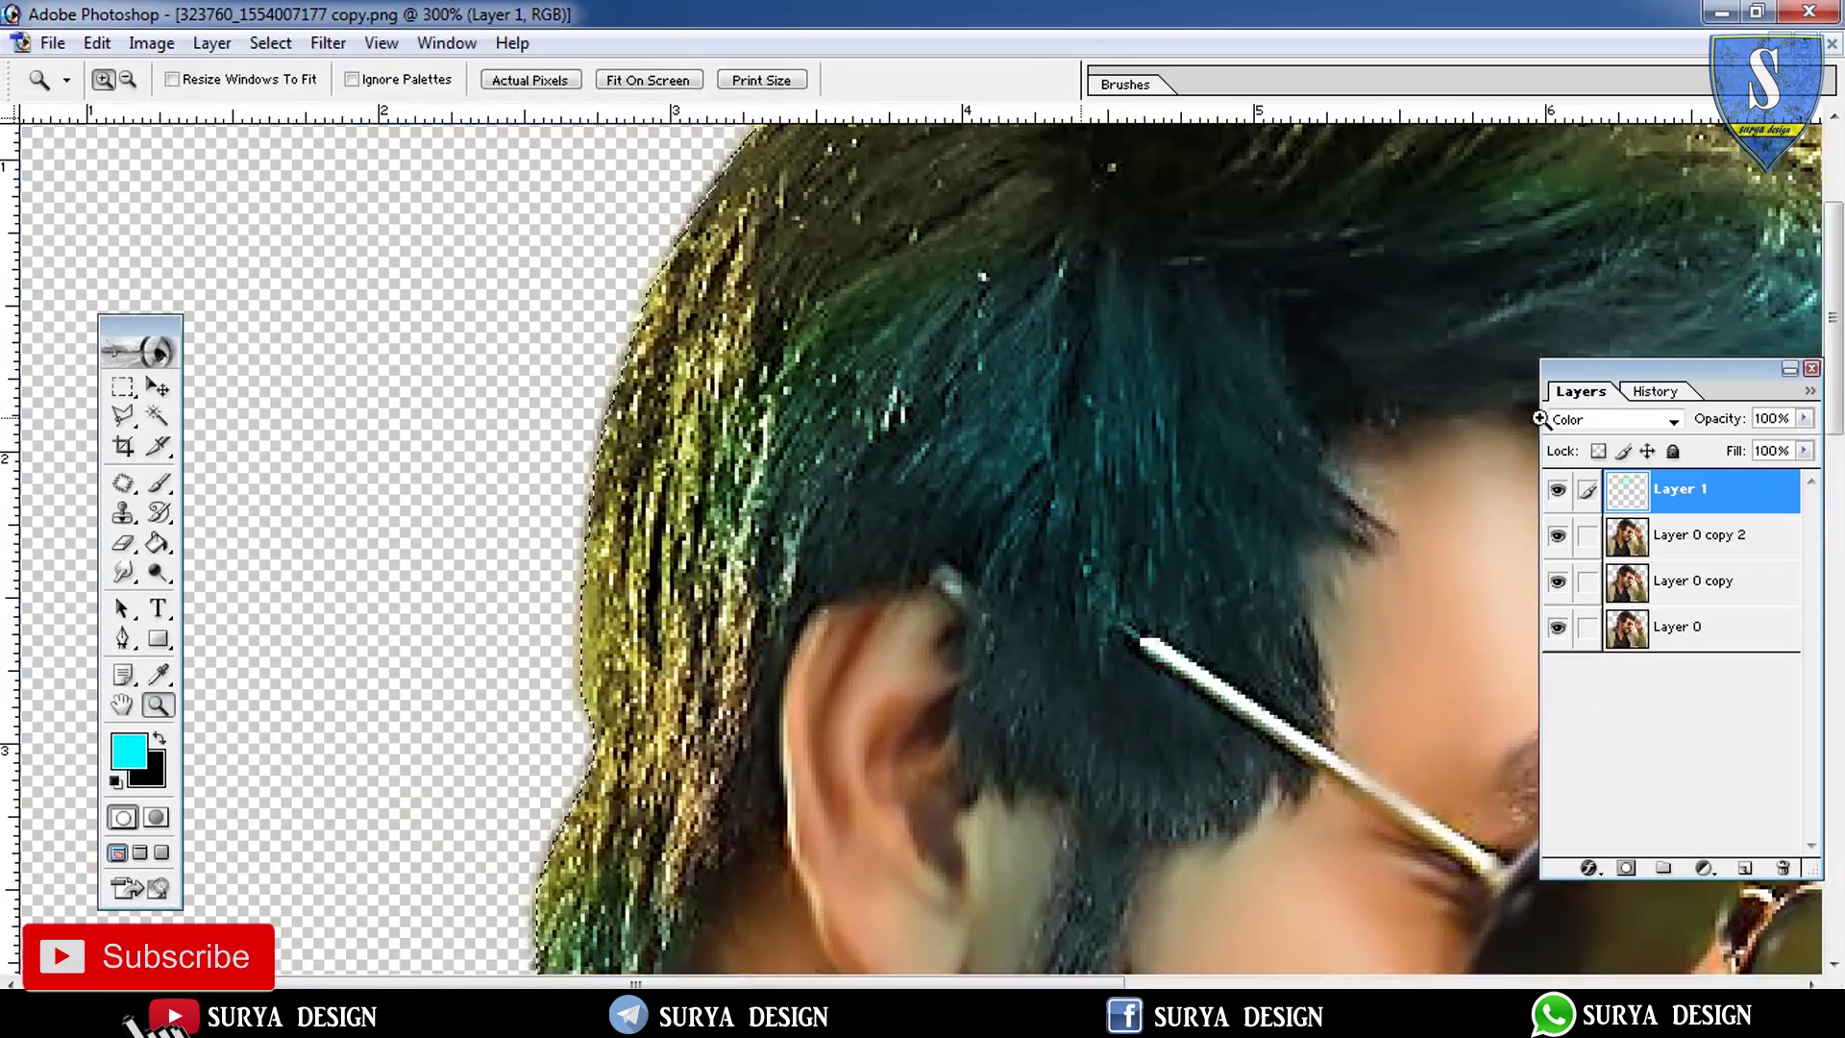
# Erase the stray colour tint with the Eraser
pyautogui.moveTo(364, 898); pyautogui.dragTo(141, 591)
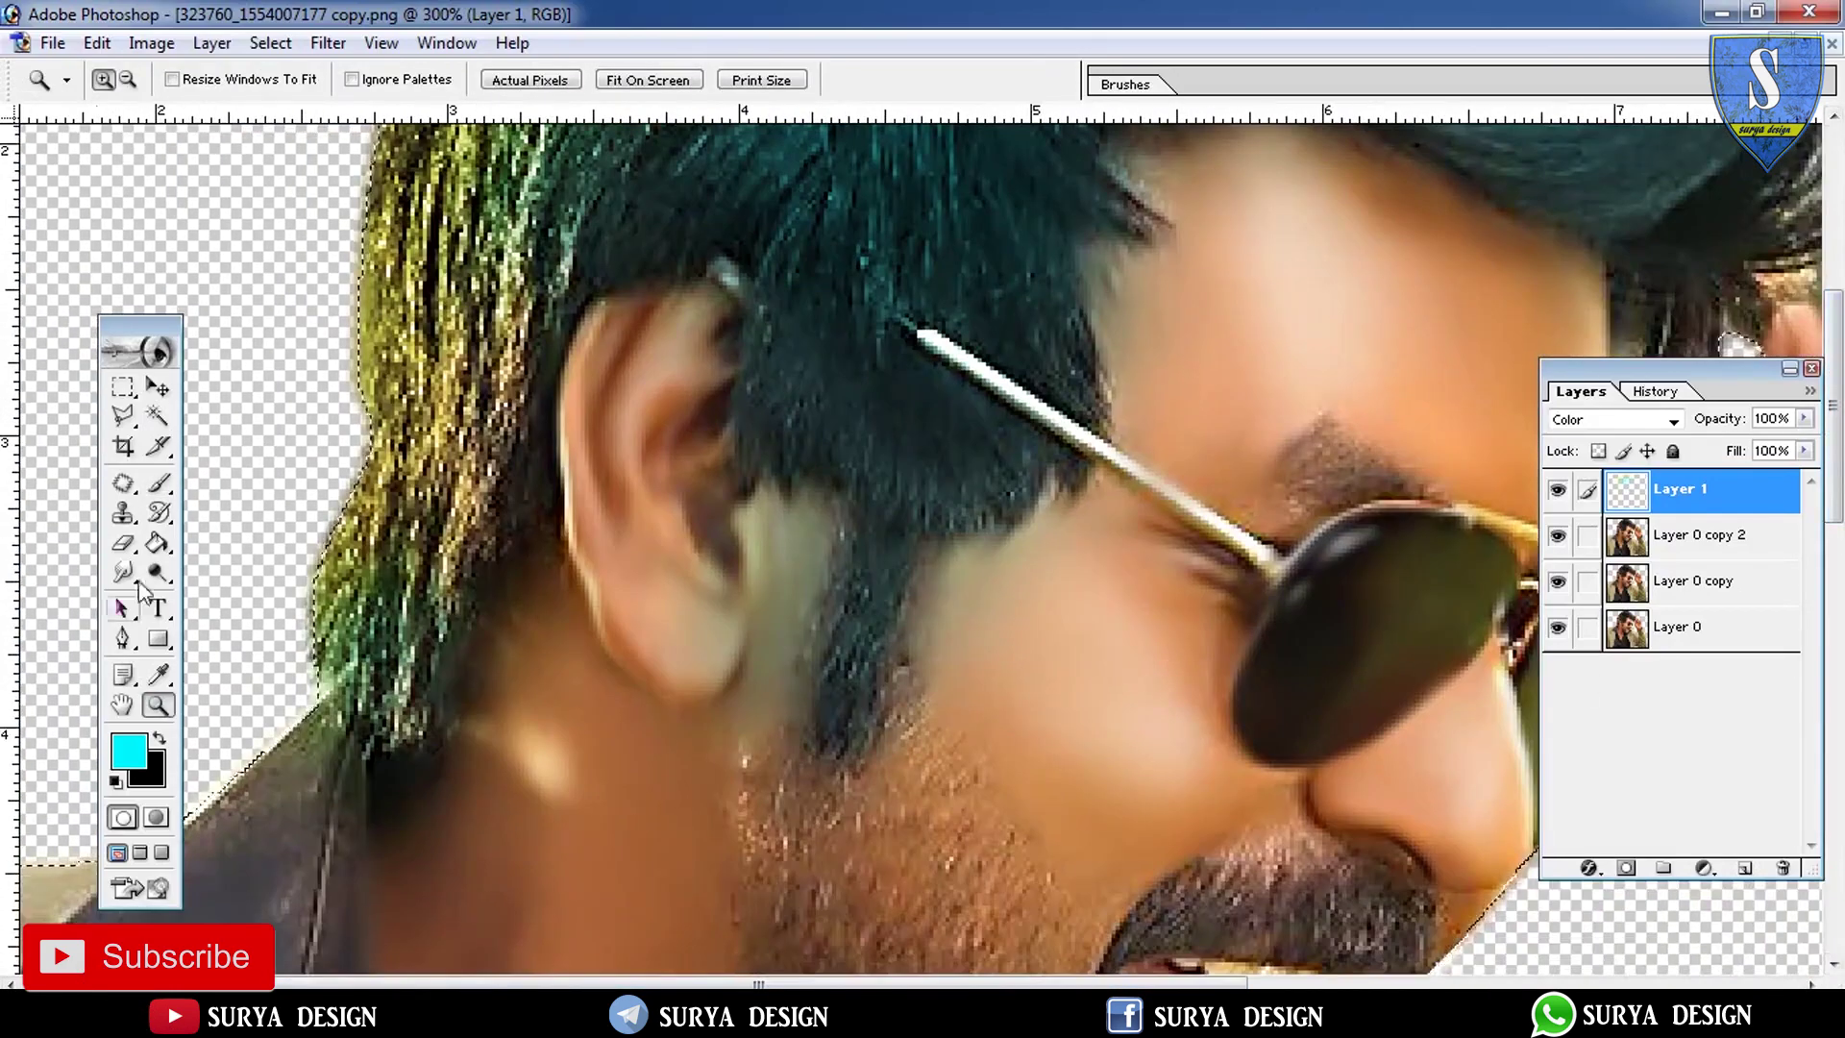
pyautogui.click(122, 543)
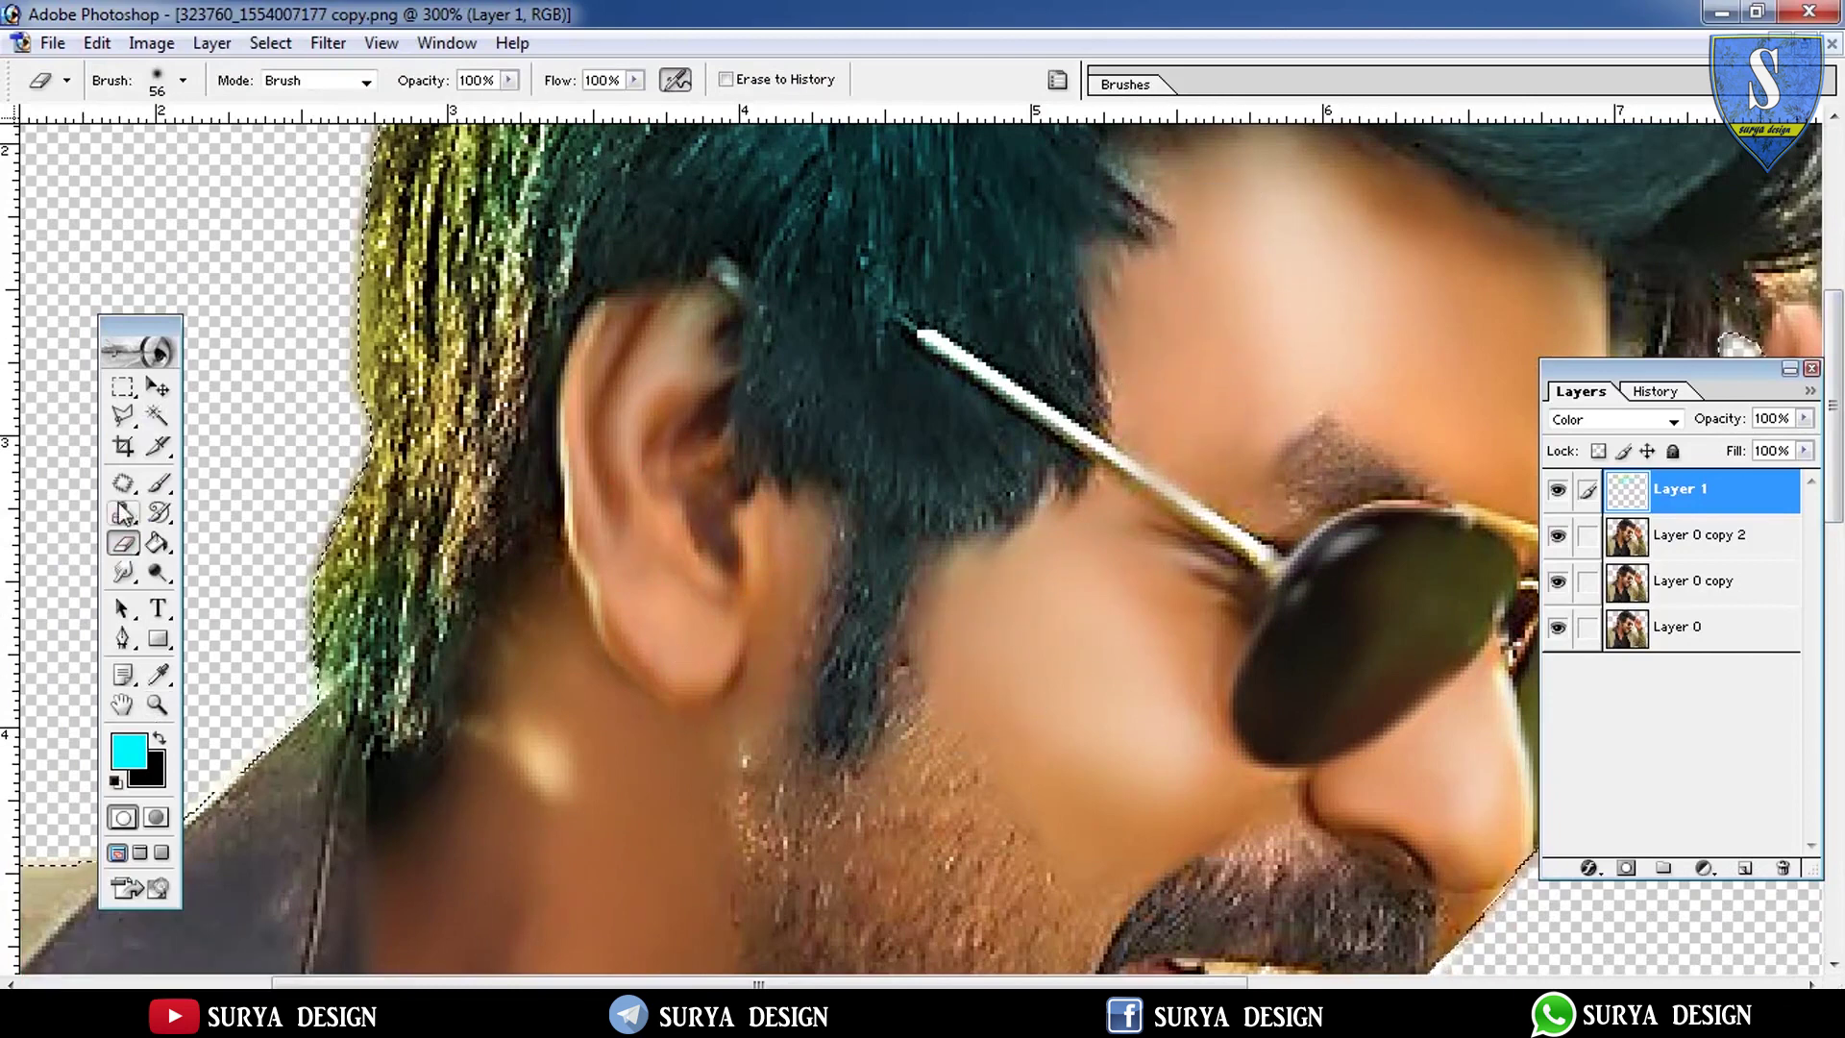
pyautogui.click(123, 573)
# Pick the 28 px smudge brush preset and set Strength to 70%
pyautogui.click(182, 79)
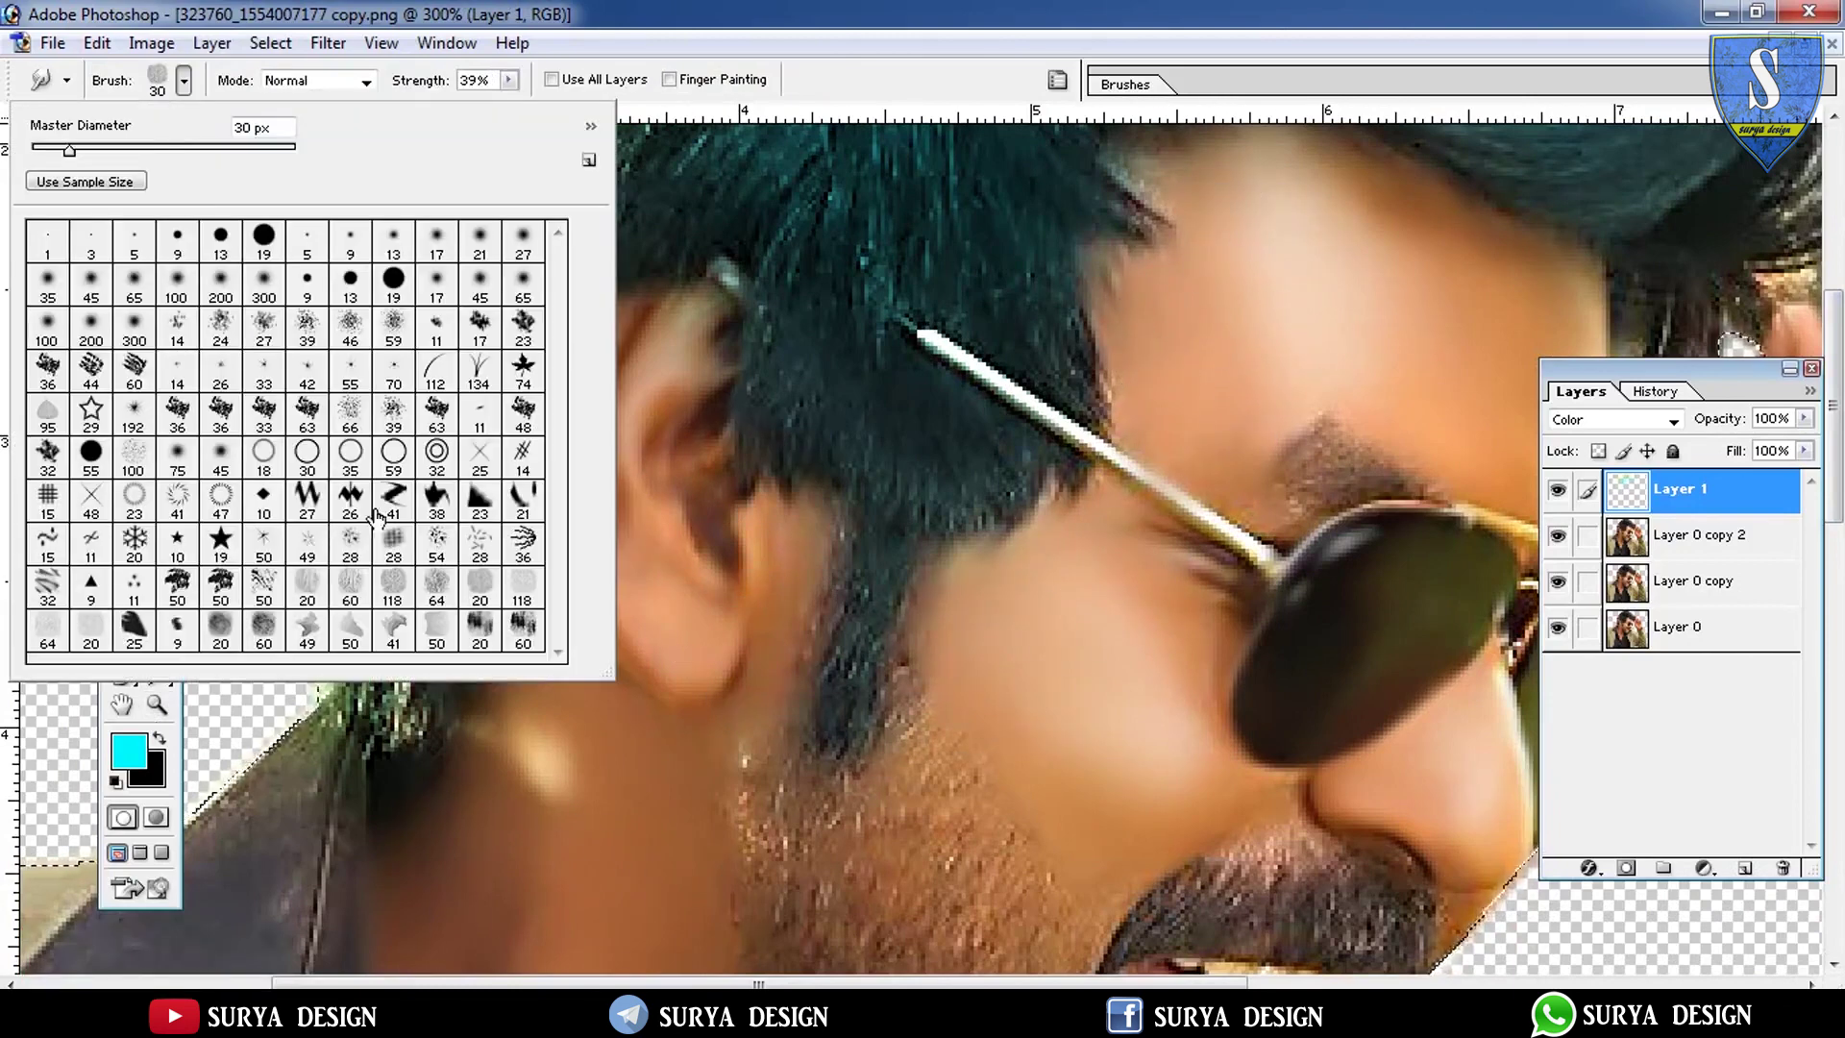
pyautogui.click(349, 565)
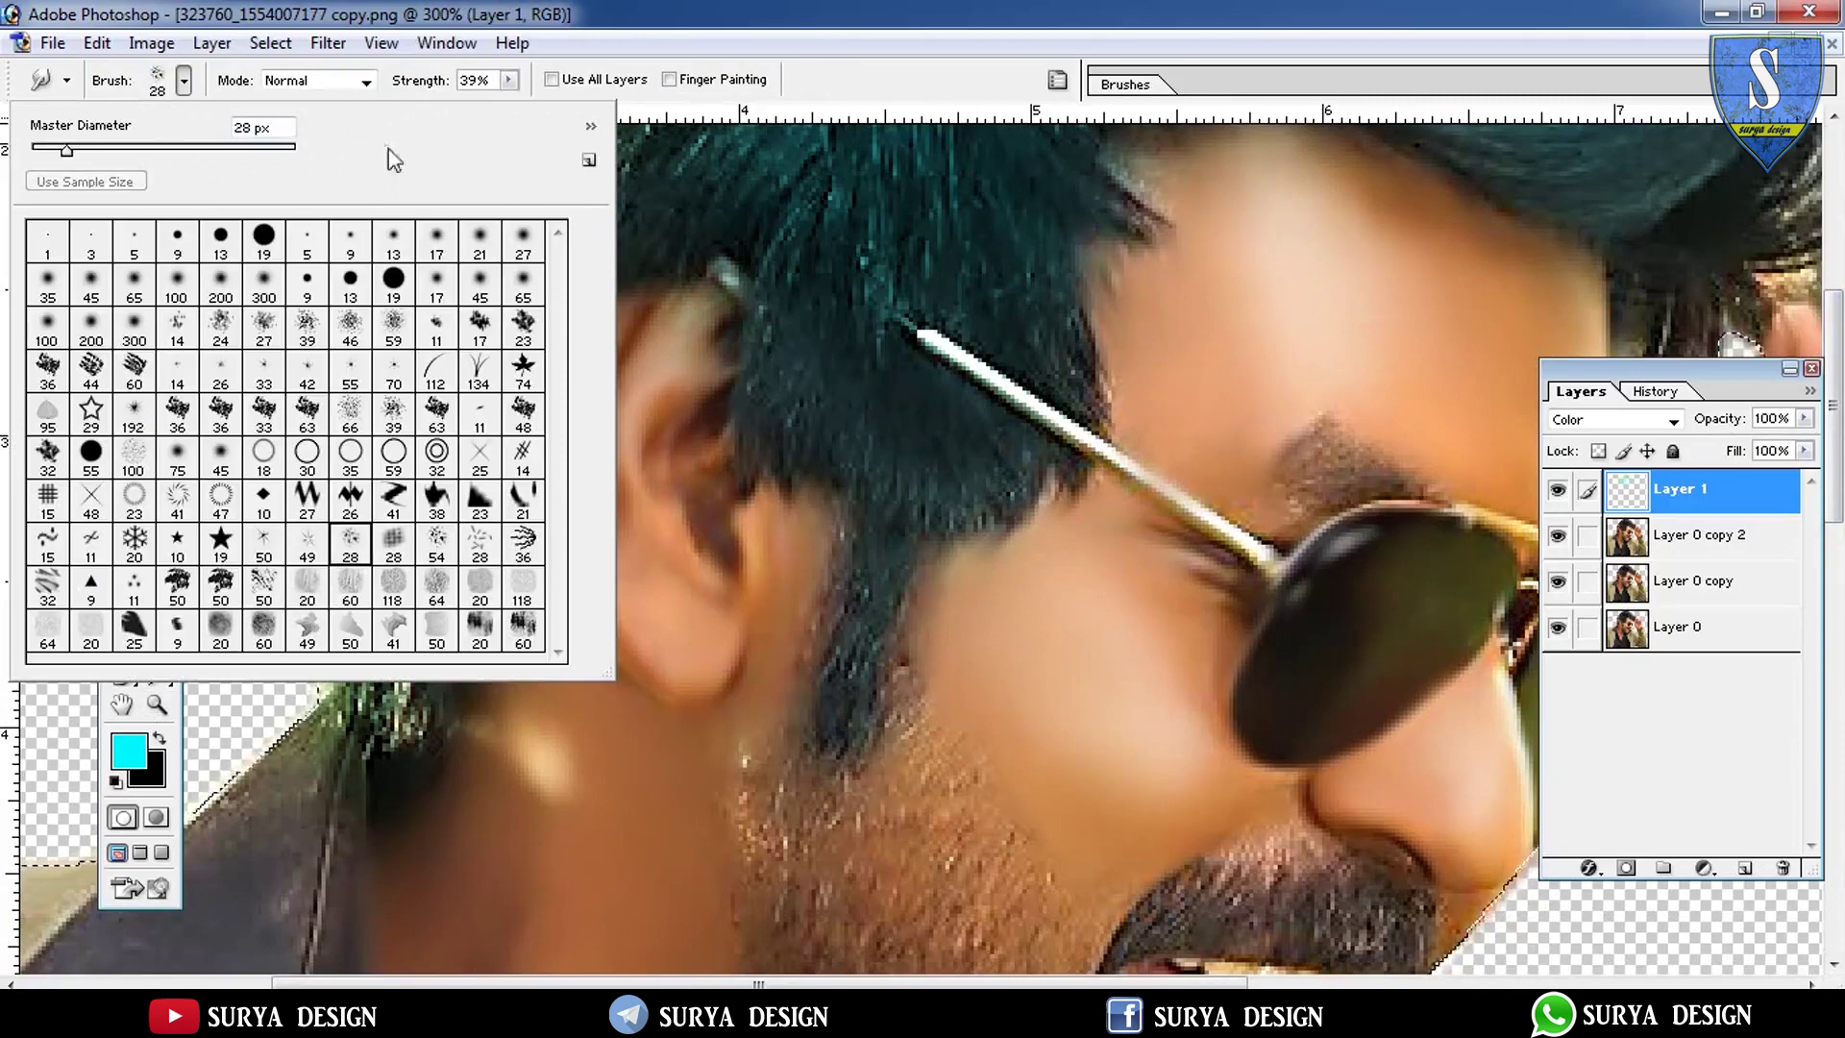
pyautogui.click(508, 80)
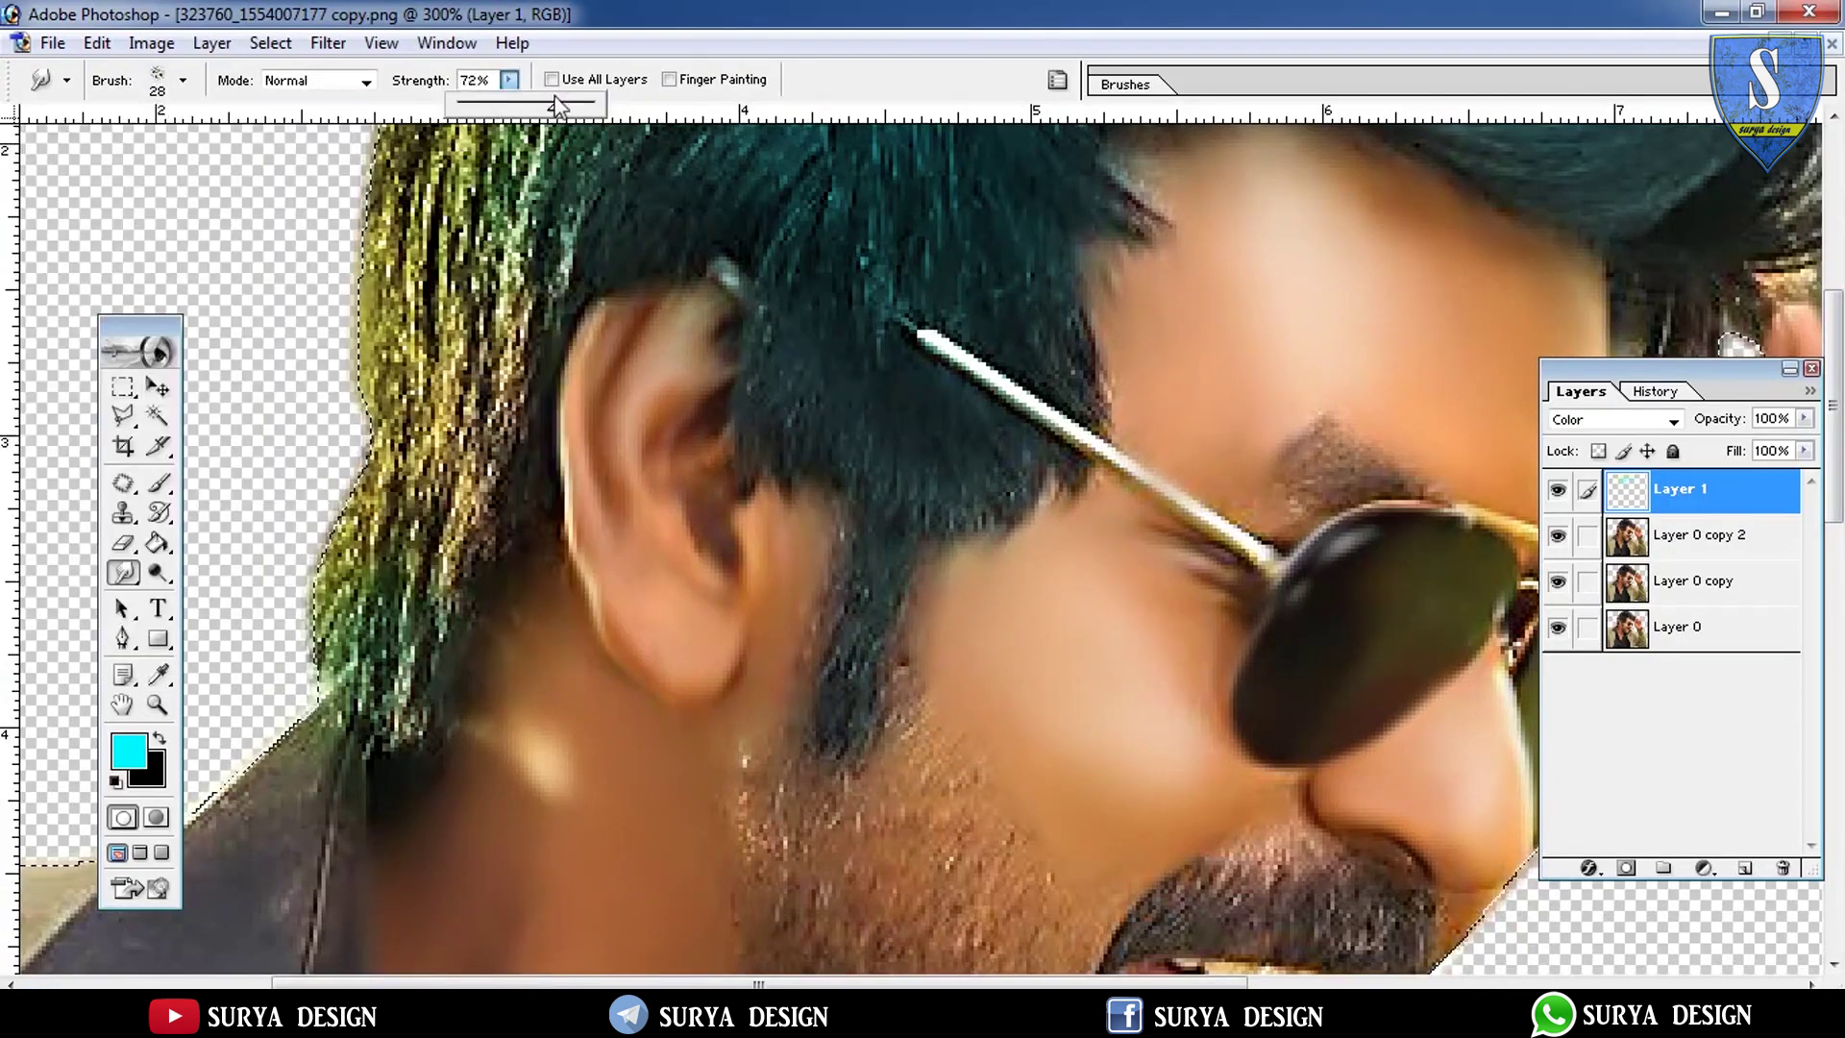
pyautogui.moveTo(555, 105); pyautogui.dragTo(557, 106)
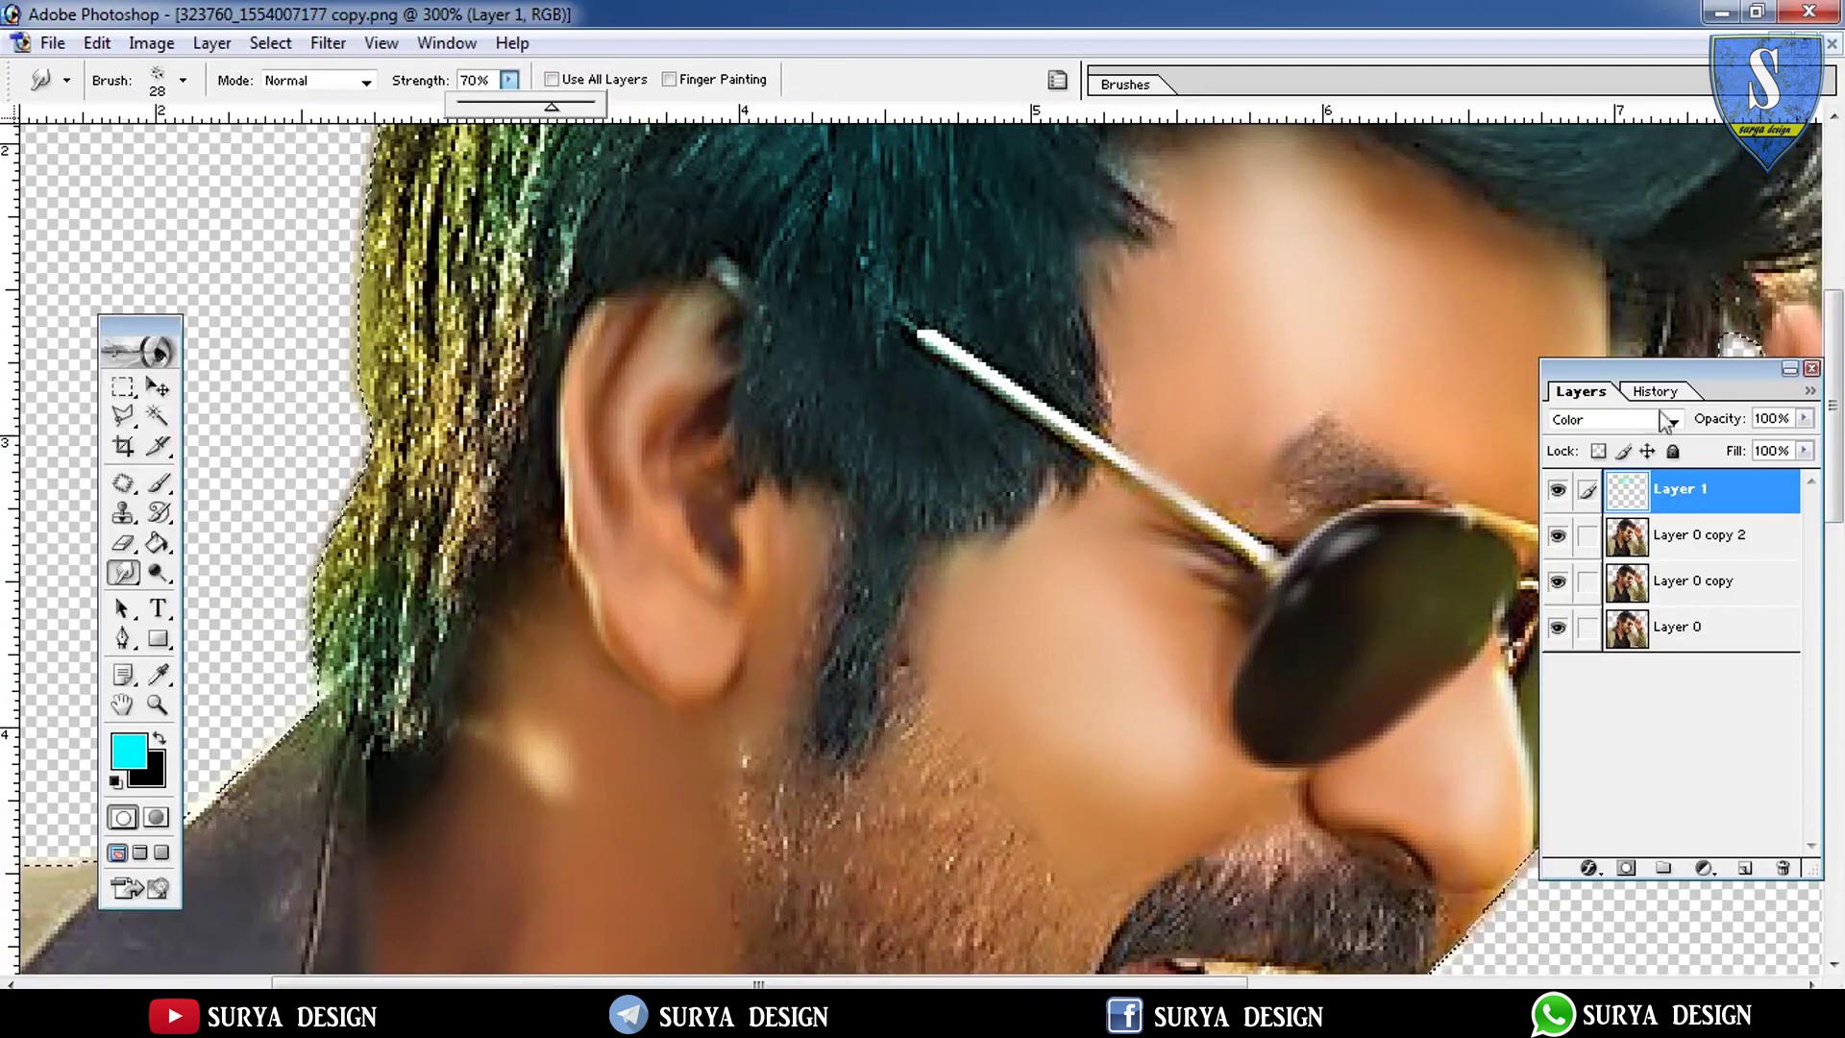
pyautogui.hscroll(5, 922, 548)
pyautogui.scroll(4, 922, 547)
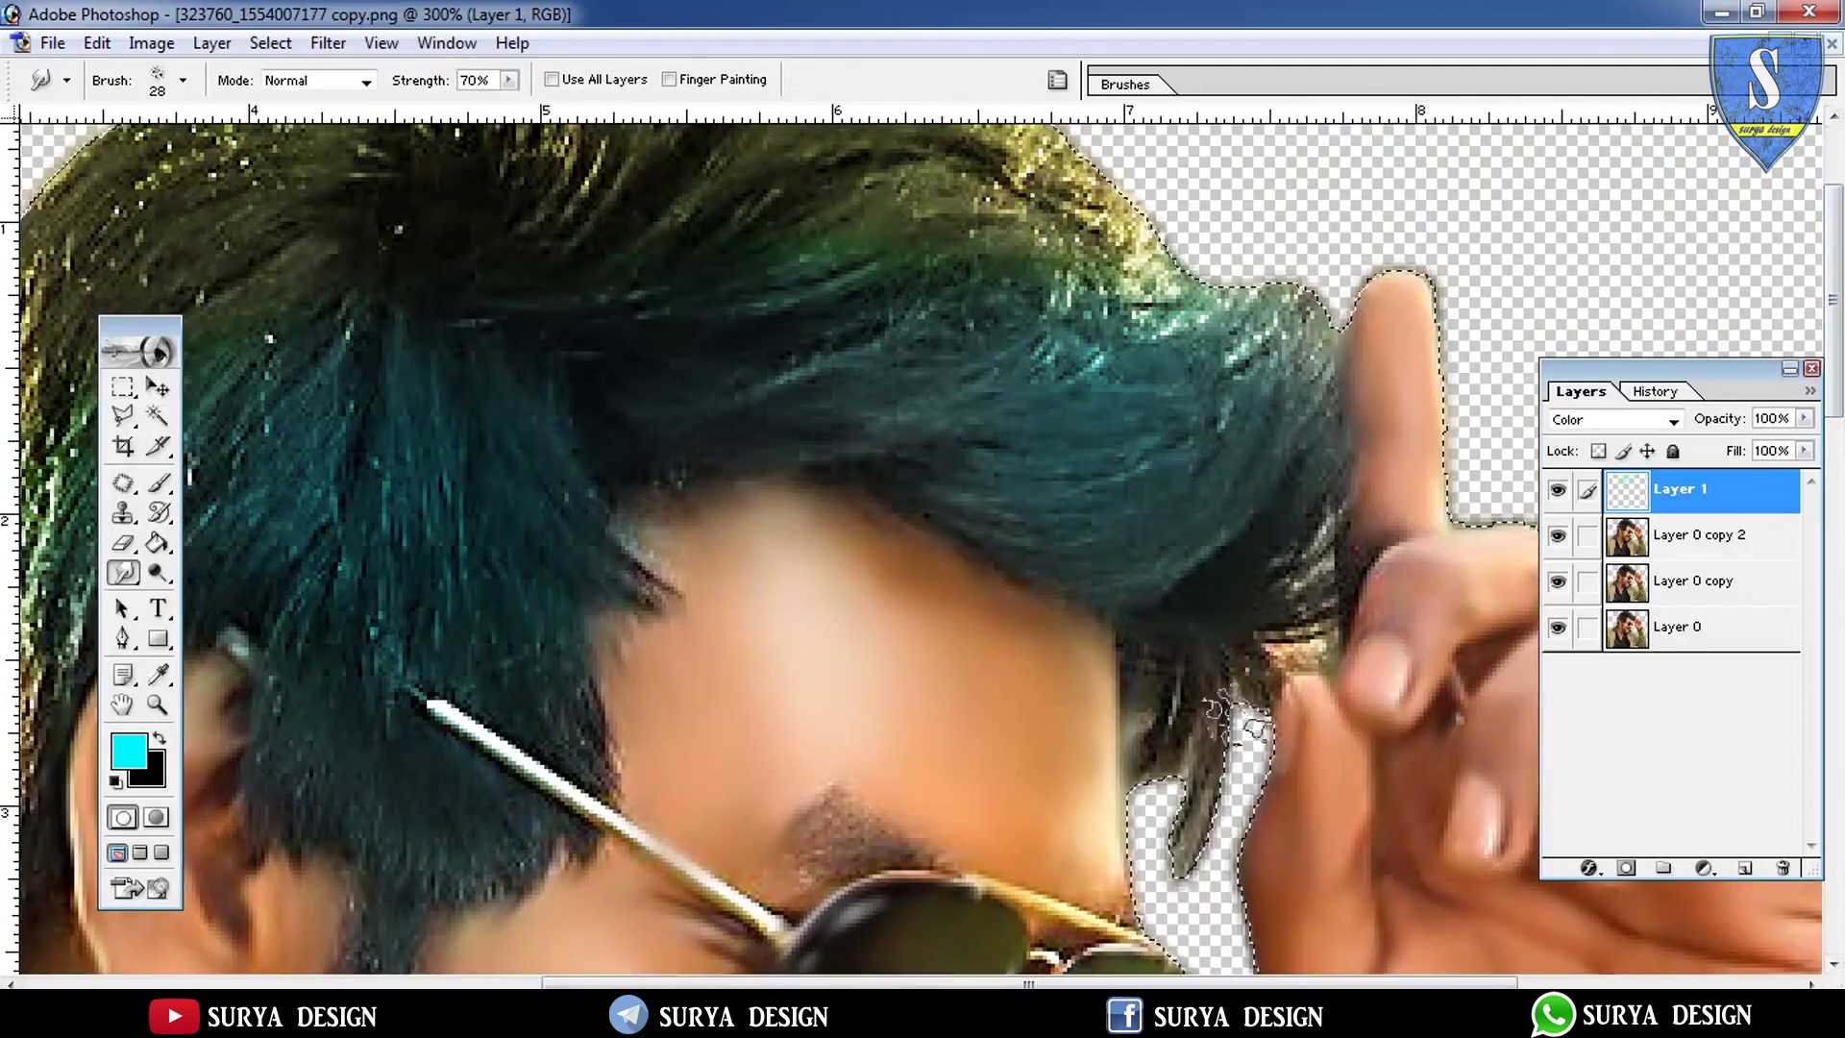
# Deselect, then merge the colour layer into the portrait copy with Ctrl+E
pyautogui.click(270, 42)
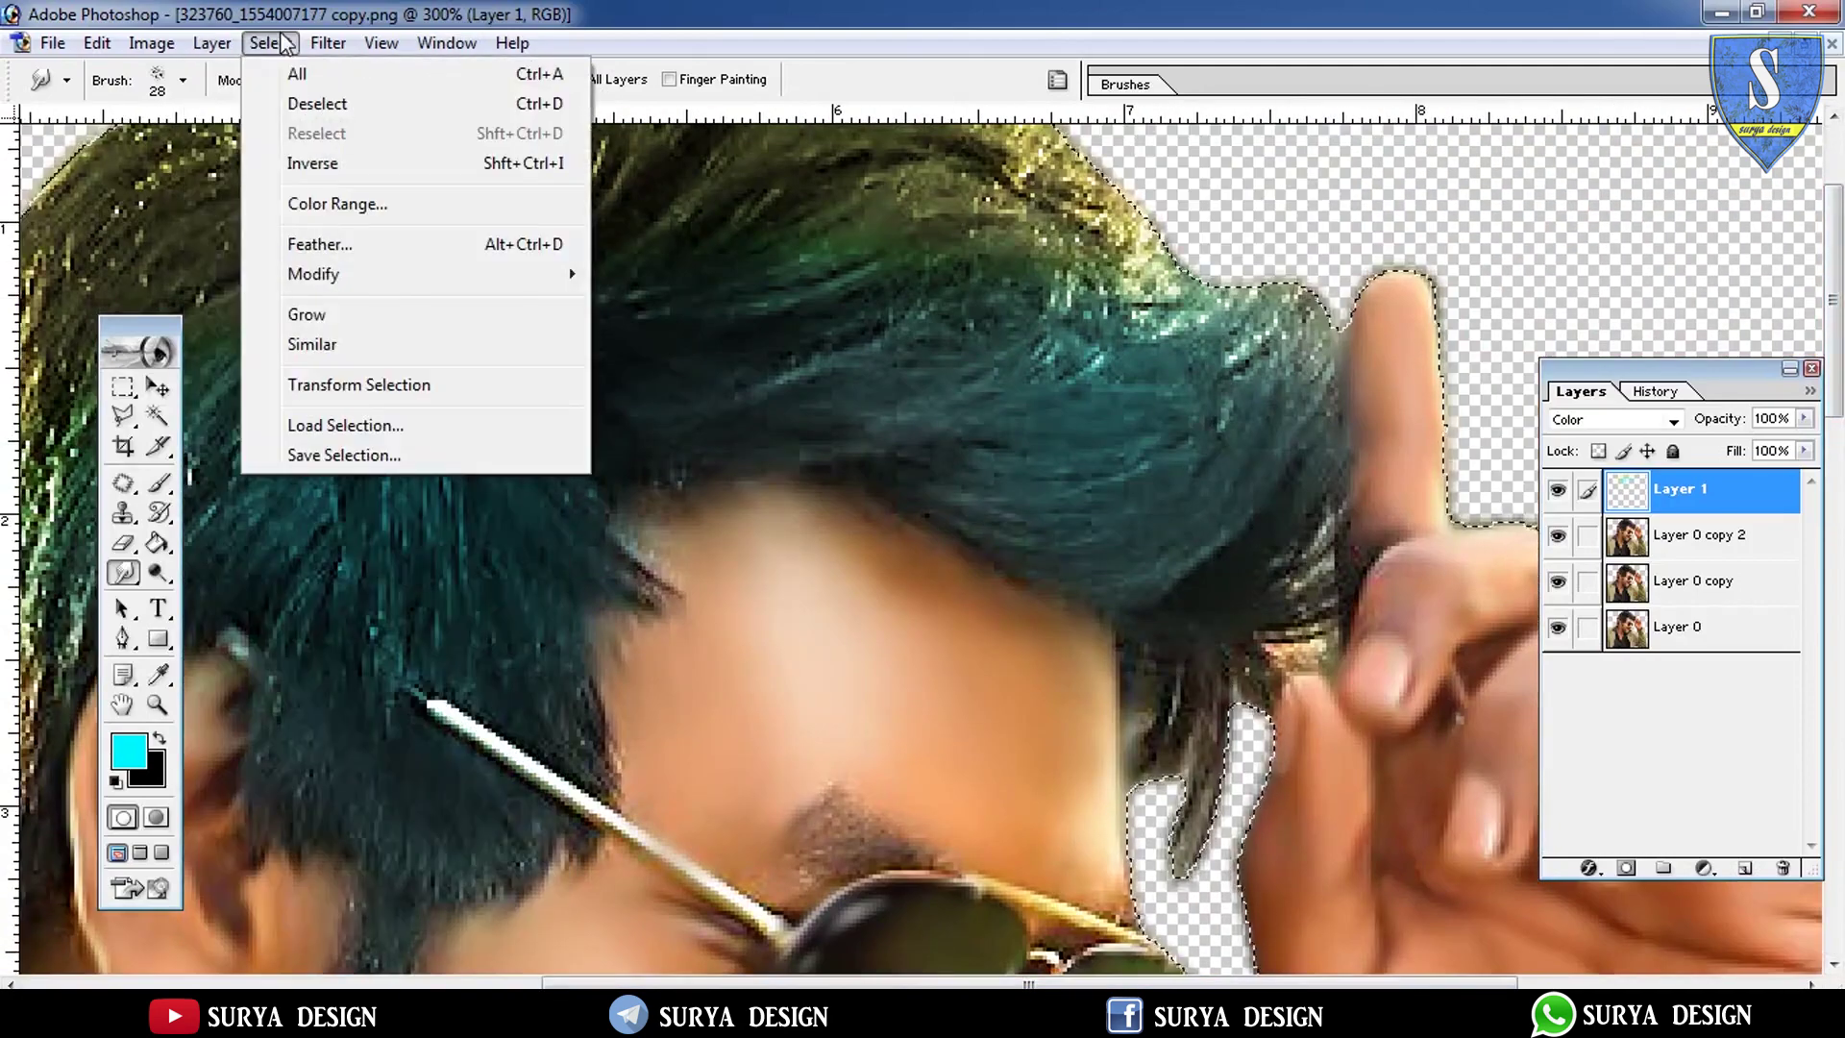
pyautogui.click(317, 112)
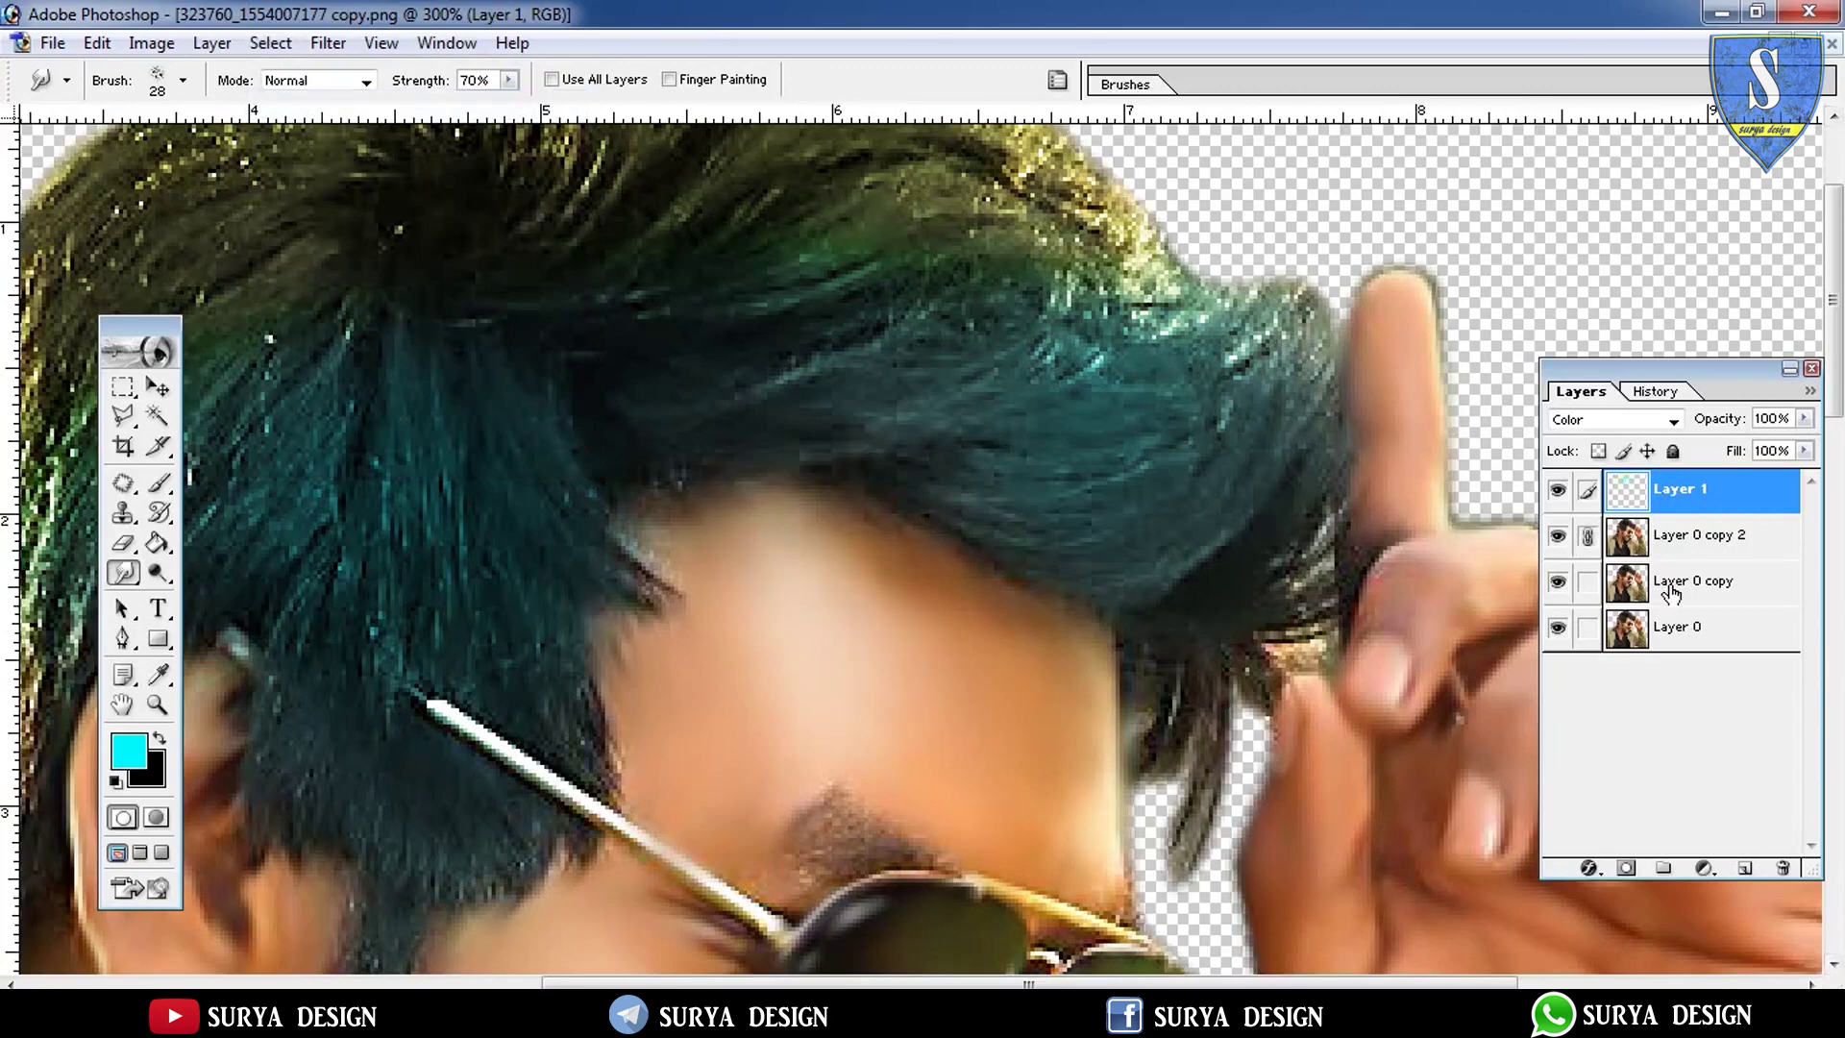
pyautogui.hotkey('ctrl', 'e')
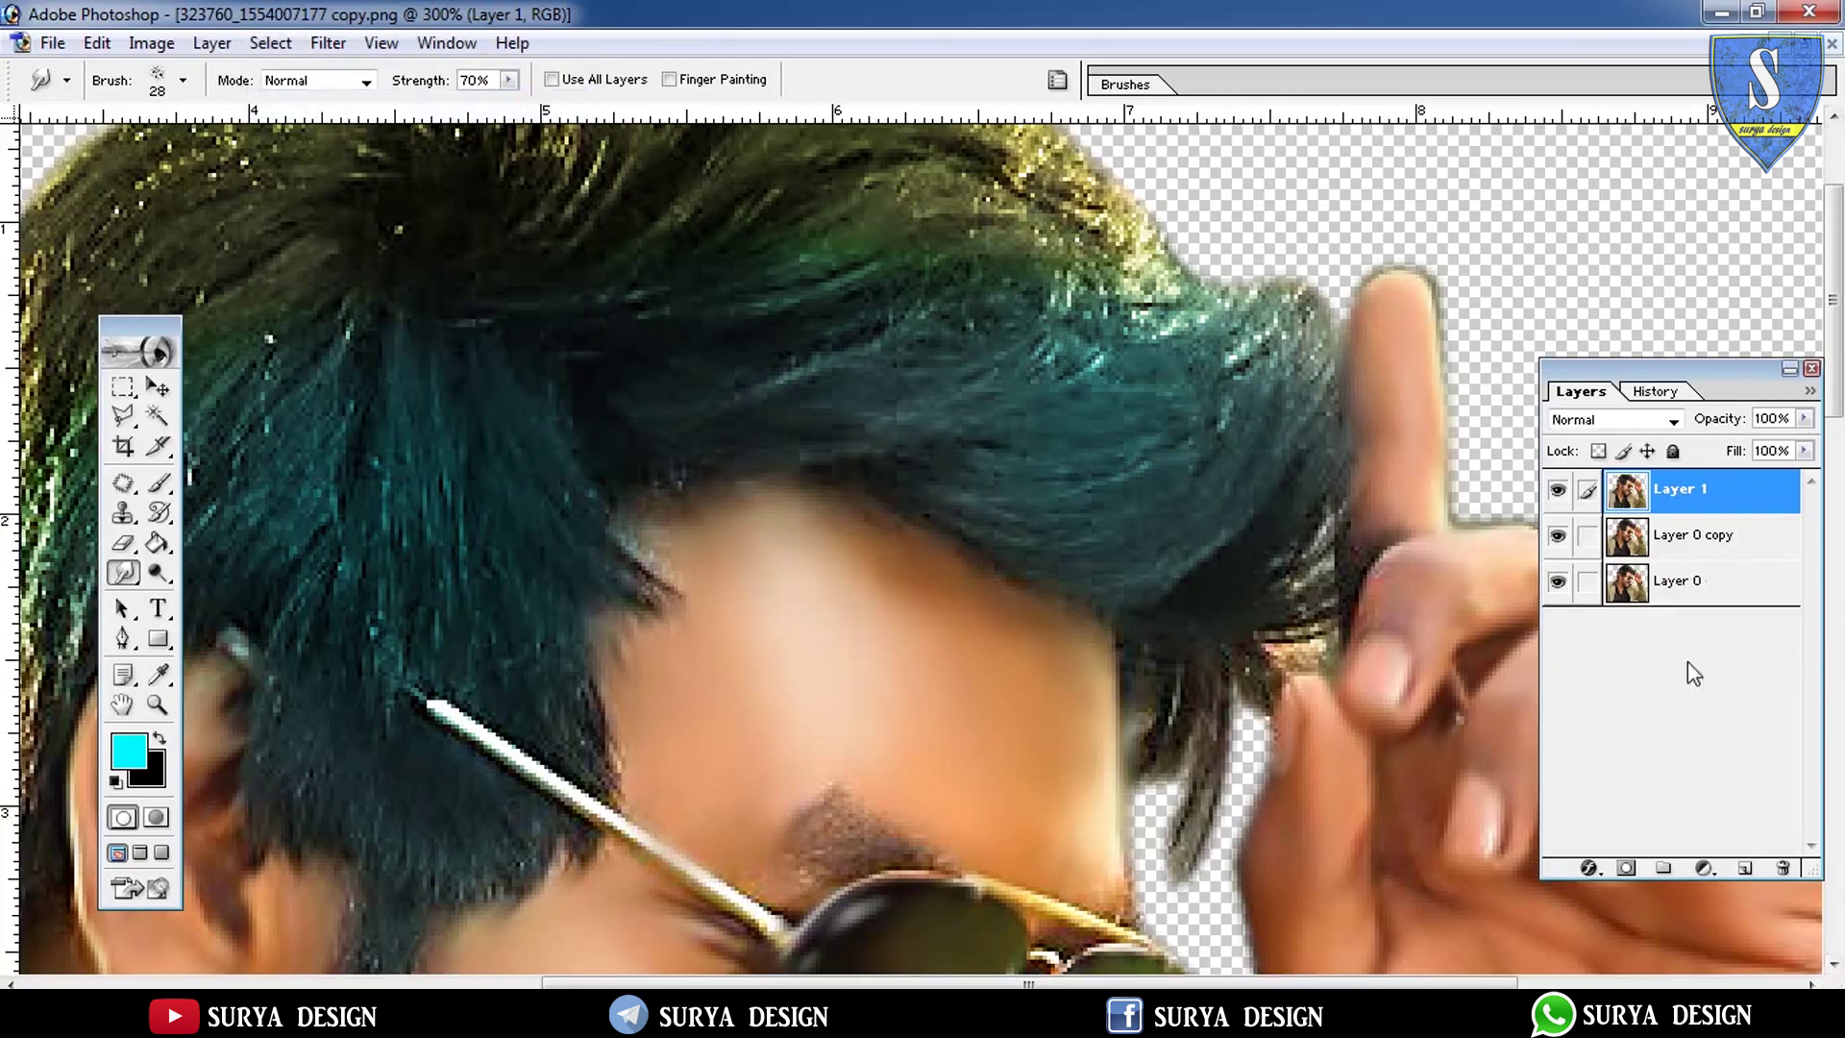
# Smudge the dark hair strand right of the face, then step back in History
pyautogui.scroll(2, 1103, 573)
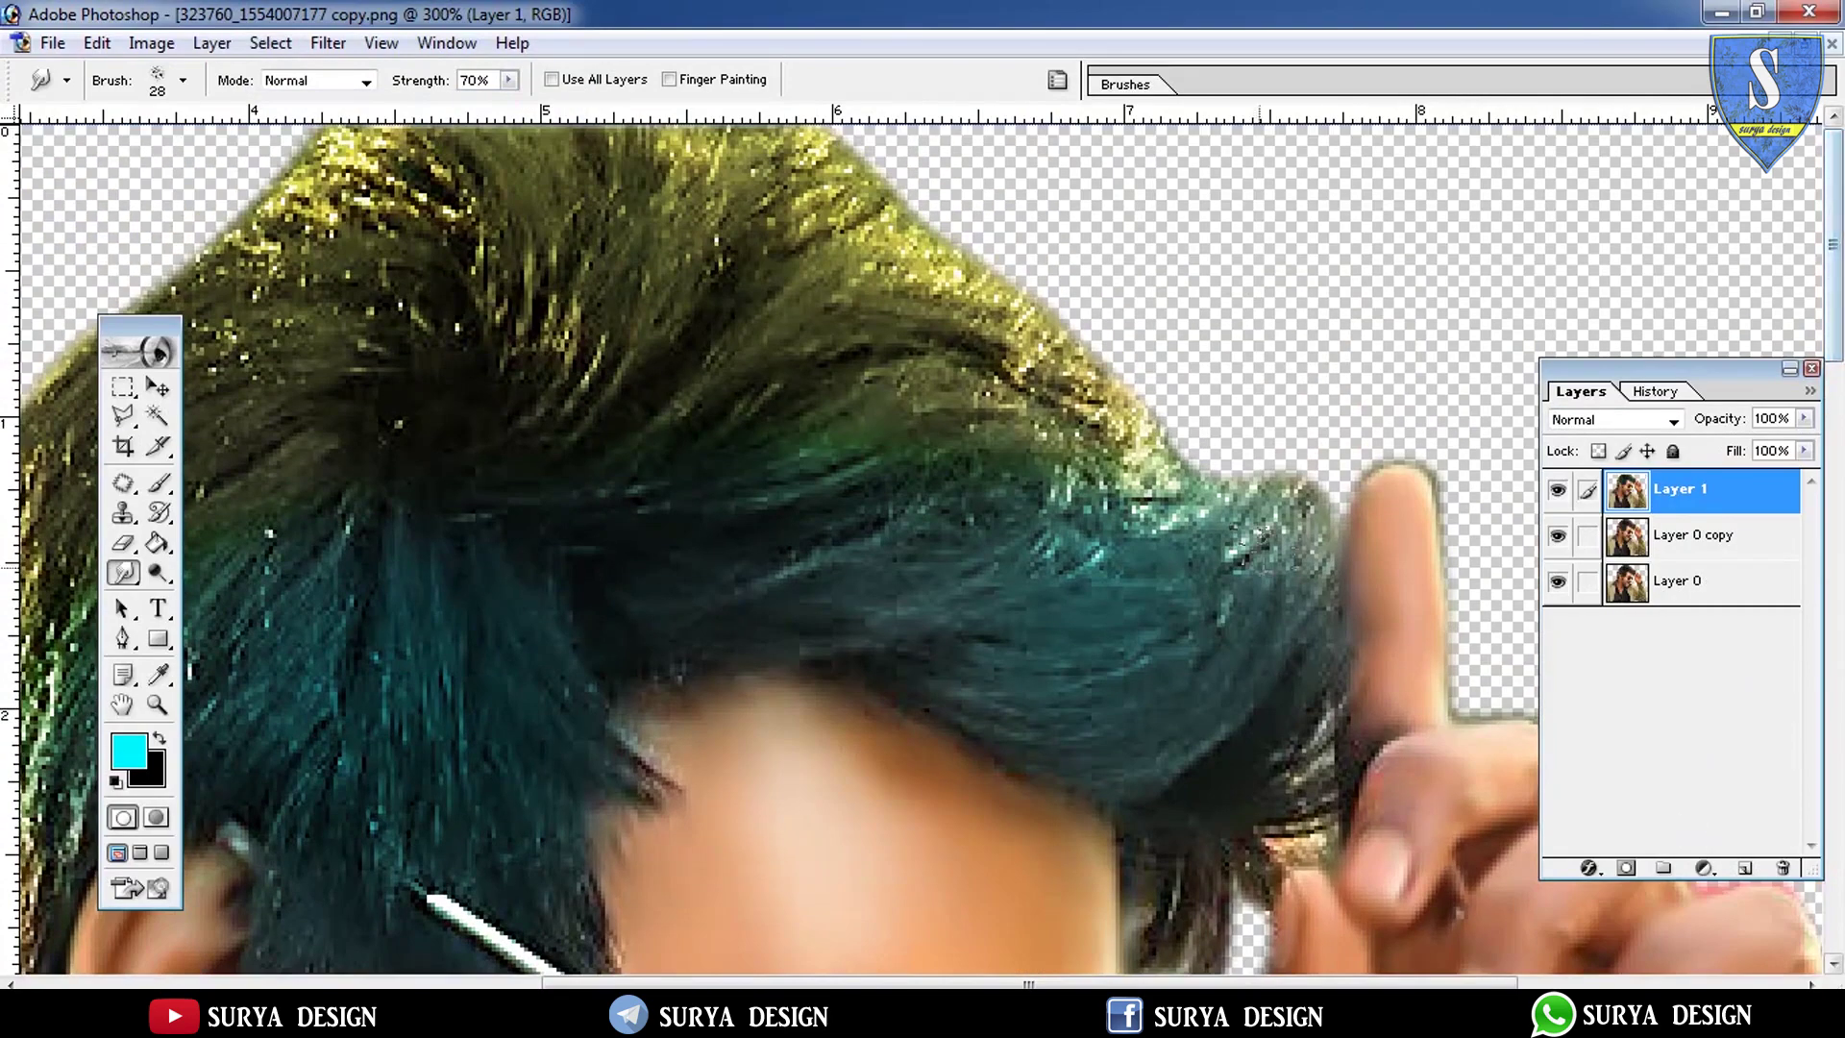
pyautogui.scroll(-1, 1103, 574)
pyautogui.scroll(-2, 1103, 574)
pyautogui.moveTo(1192, 735)
pyautogui.mouseDown()
pyautogui.moveTo(1194, 618)
pyautogui.moveTo(1166, 638)
pyautogui.moveTo(1182, 678)
pyautogui.mouseUp()
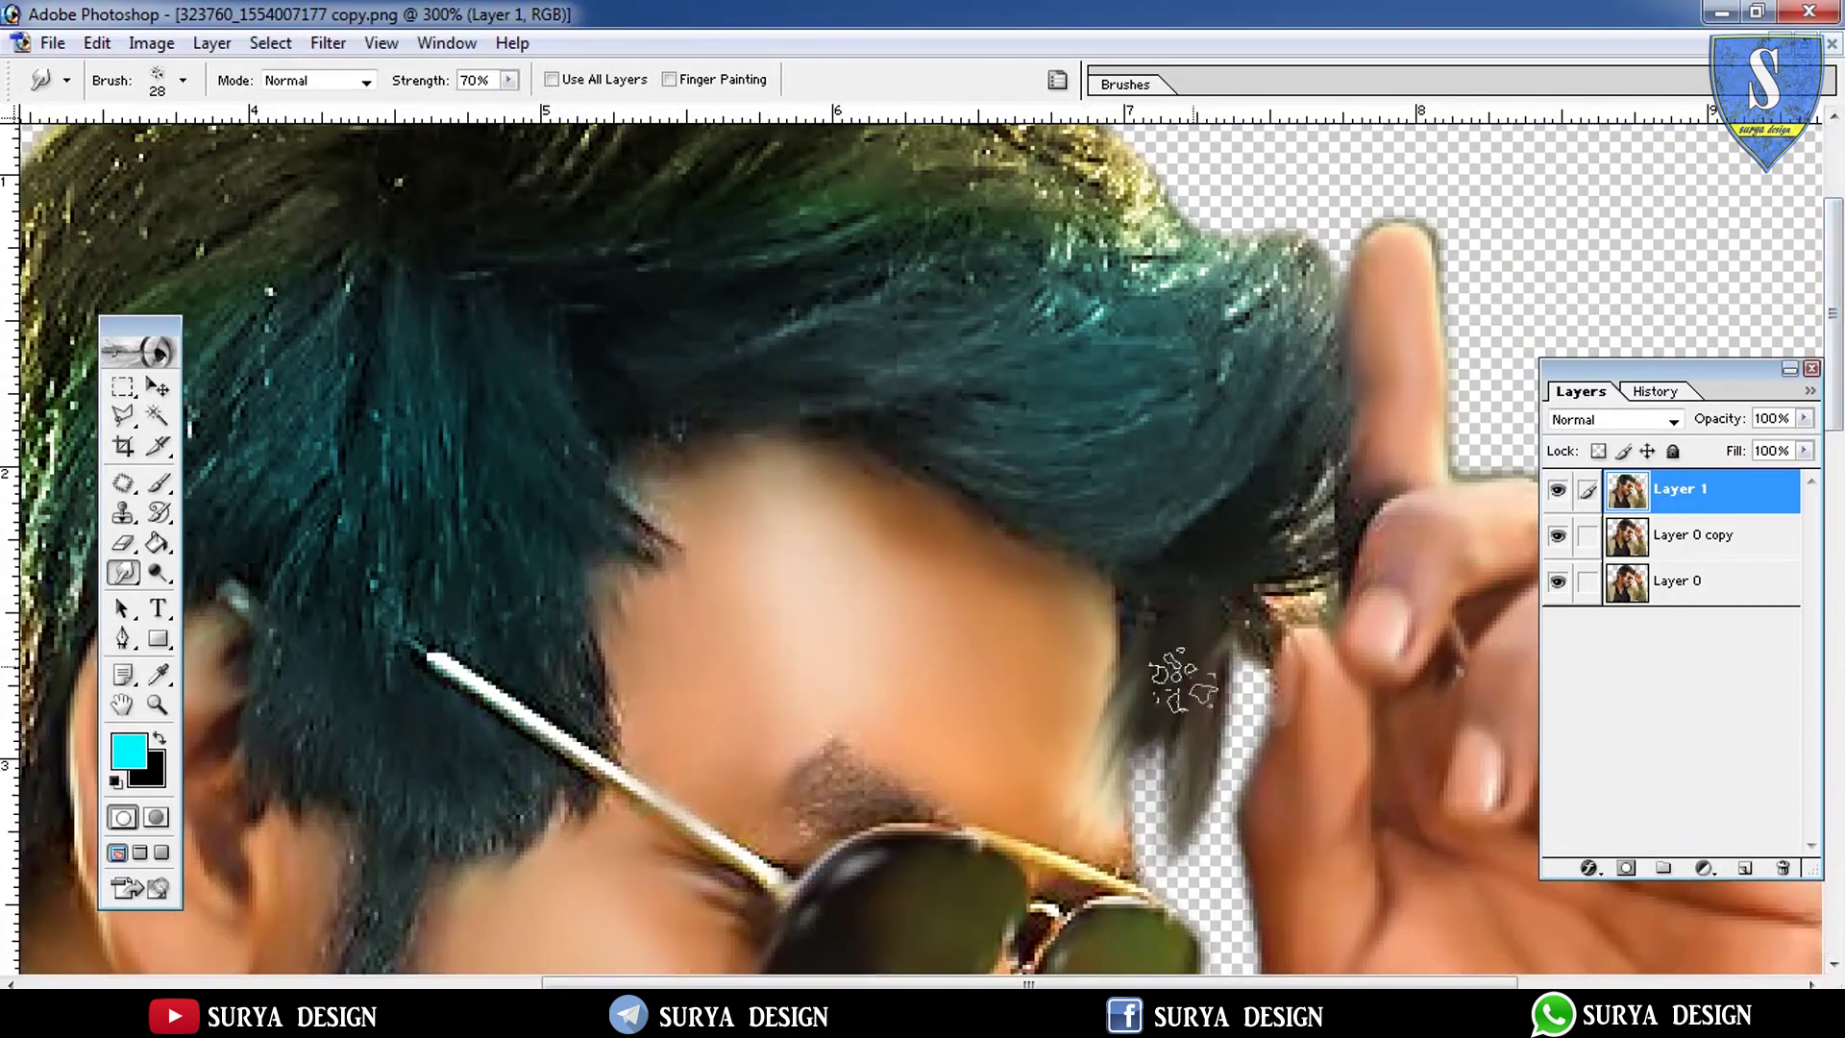
pyautogui.click(1655, 392)
pyautogui.click(1658, 814)
pyautogui.click(1661, 787)
pyautogui.click(1672, 734)
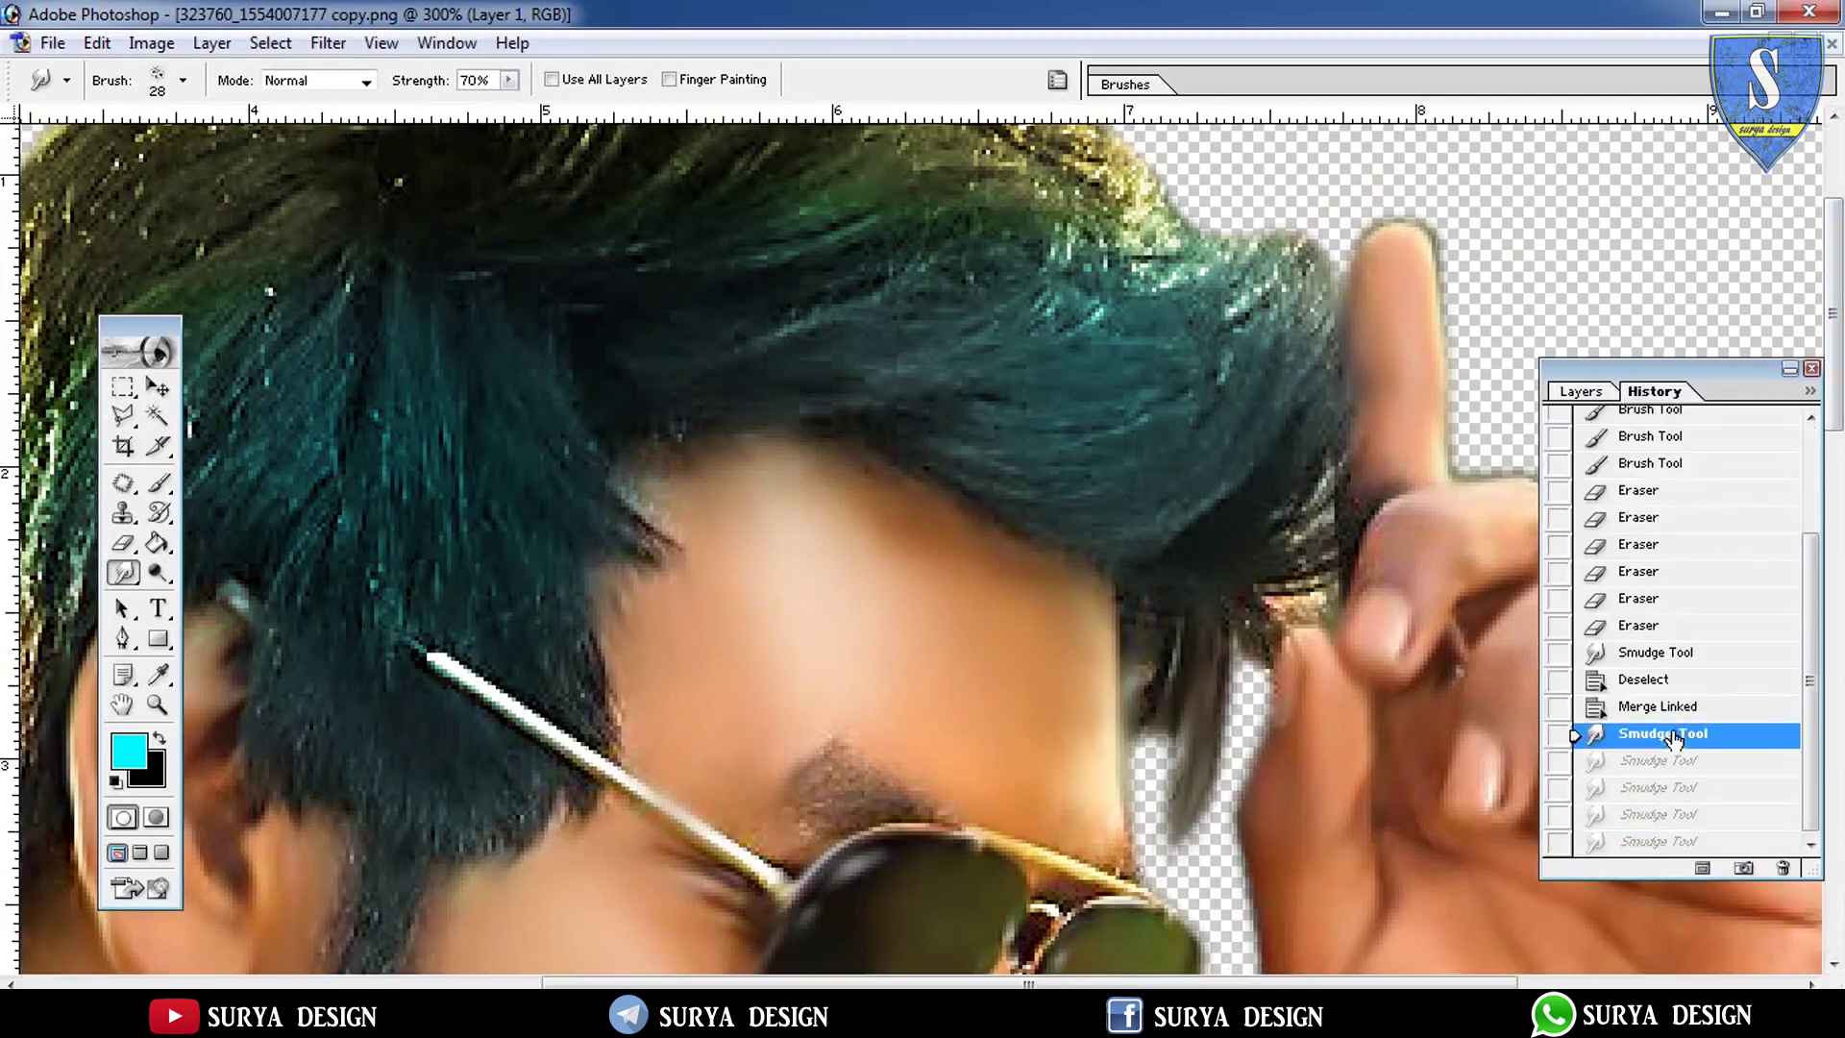
# Smudge the hair beside the raised fingers and along the forehead edge, dismissing the antivirus popup
pyautogui.moveTo(1193, 657); pyautogui.dragTo(1172, 735)
pyautogui.moveTo(1209, 557)
pyautogui.mouseDown()
pyautogui.moveTo(1316, 432)
pyautogui.moveTo(1297, 308)
pyautogui.mouseUp()
pyautogui.moveTo(1174, 411); pyautogui.dragTo(1268, 279)
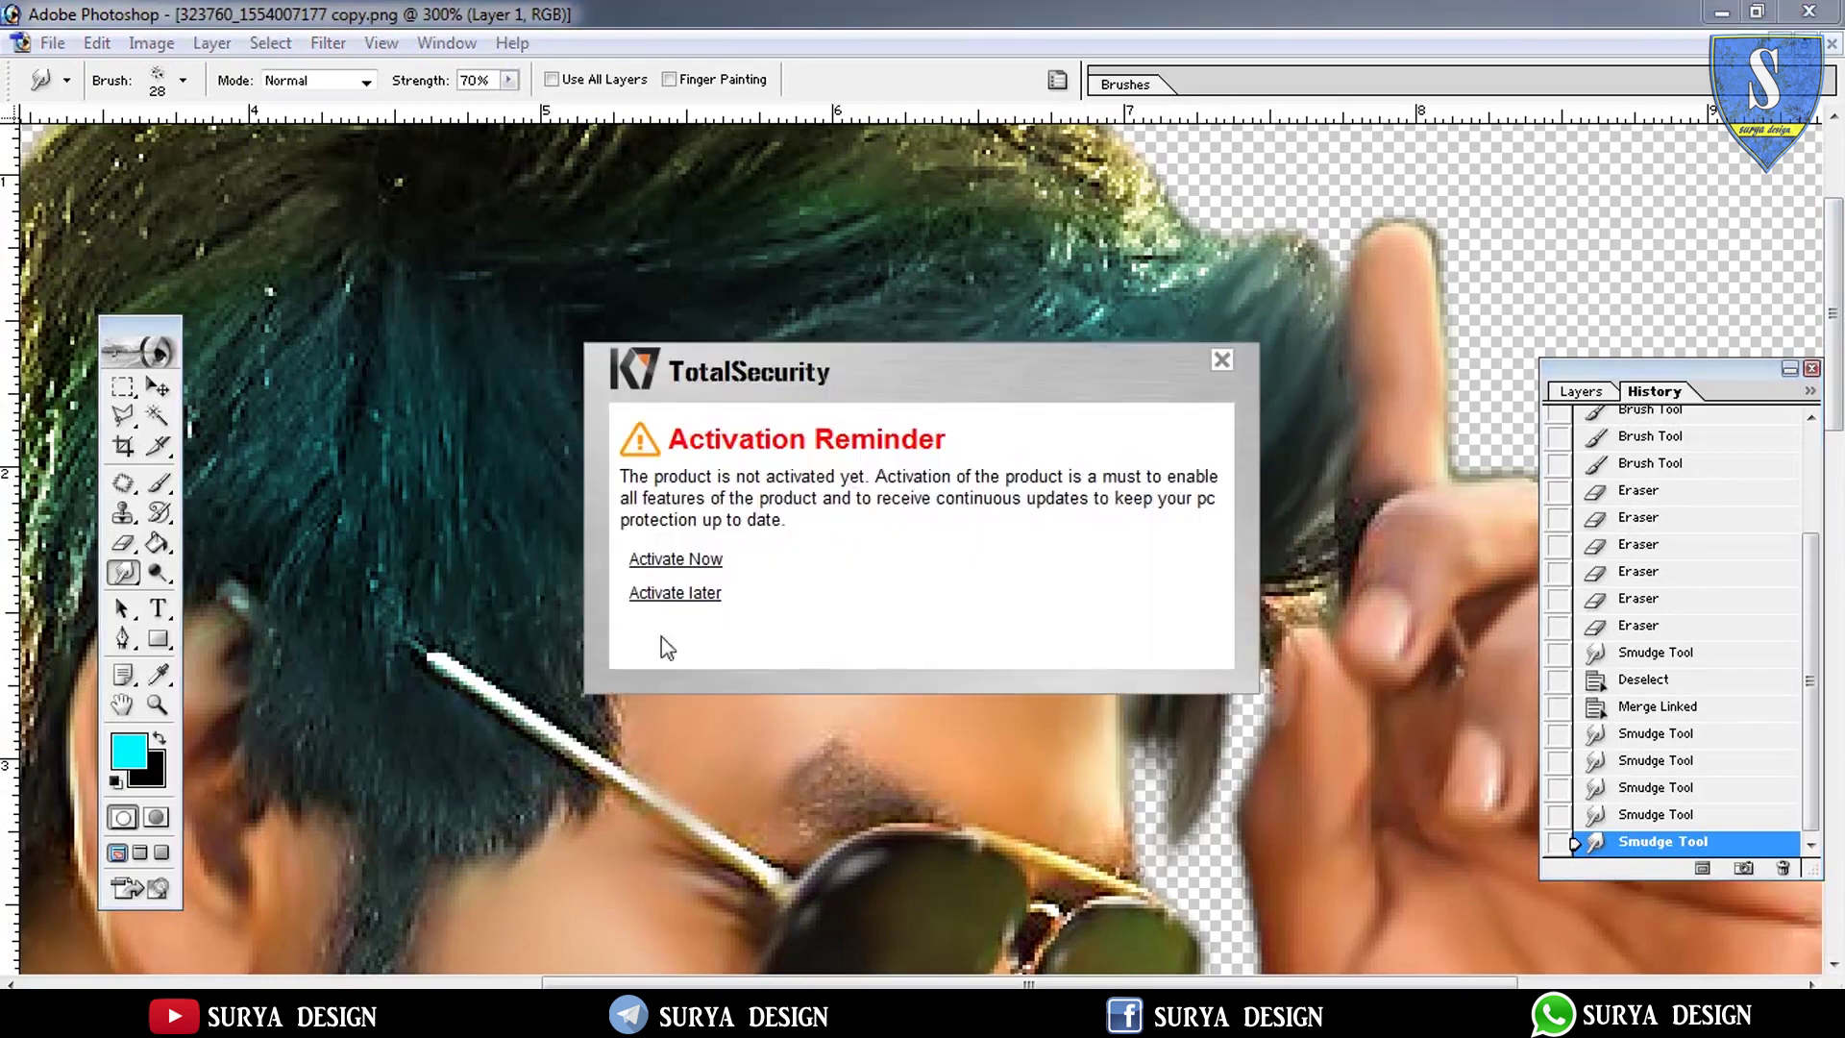
pyautogui.click(653, 605)
pyautogui.moveTo(1090, 412)
pyautogui.mouseDown()
pyautogui.moveTo(1062, 391)
pyautogui.moveTo(1049, 514)
pyautogui.moveTo(1091, 509)
pyautogui.mouseUp()
pyautogui.moveTo(1277, 634); pyautogui.dragTo(1326, 515)
pyautogui.moveTo(1249, 605)
pyautogui.mouseDown()
pyautogui.moveTo(1412, 485)
pyautogui.moveTo(1288, 509)
pyautogui.mouseUp()
pyautogui.moveTo(1287, 539); pyautogui.dragTo(1368, 438)
pyautogui.moveTo(1287, 576); pyautogui.dragTo(1278, 625)
# Smooth the teal hair highlights and pull its edge outward into soft strands
pyautogui.scroll(3, 1278, 625)
pyautogui.moveTo(824, 576); pyautogui.dragTo(1086, 471)
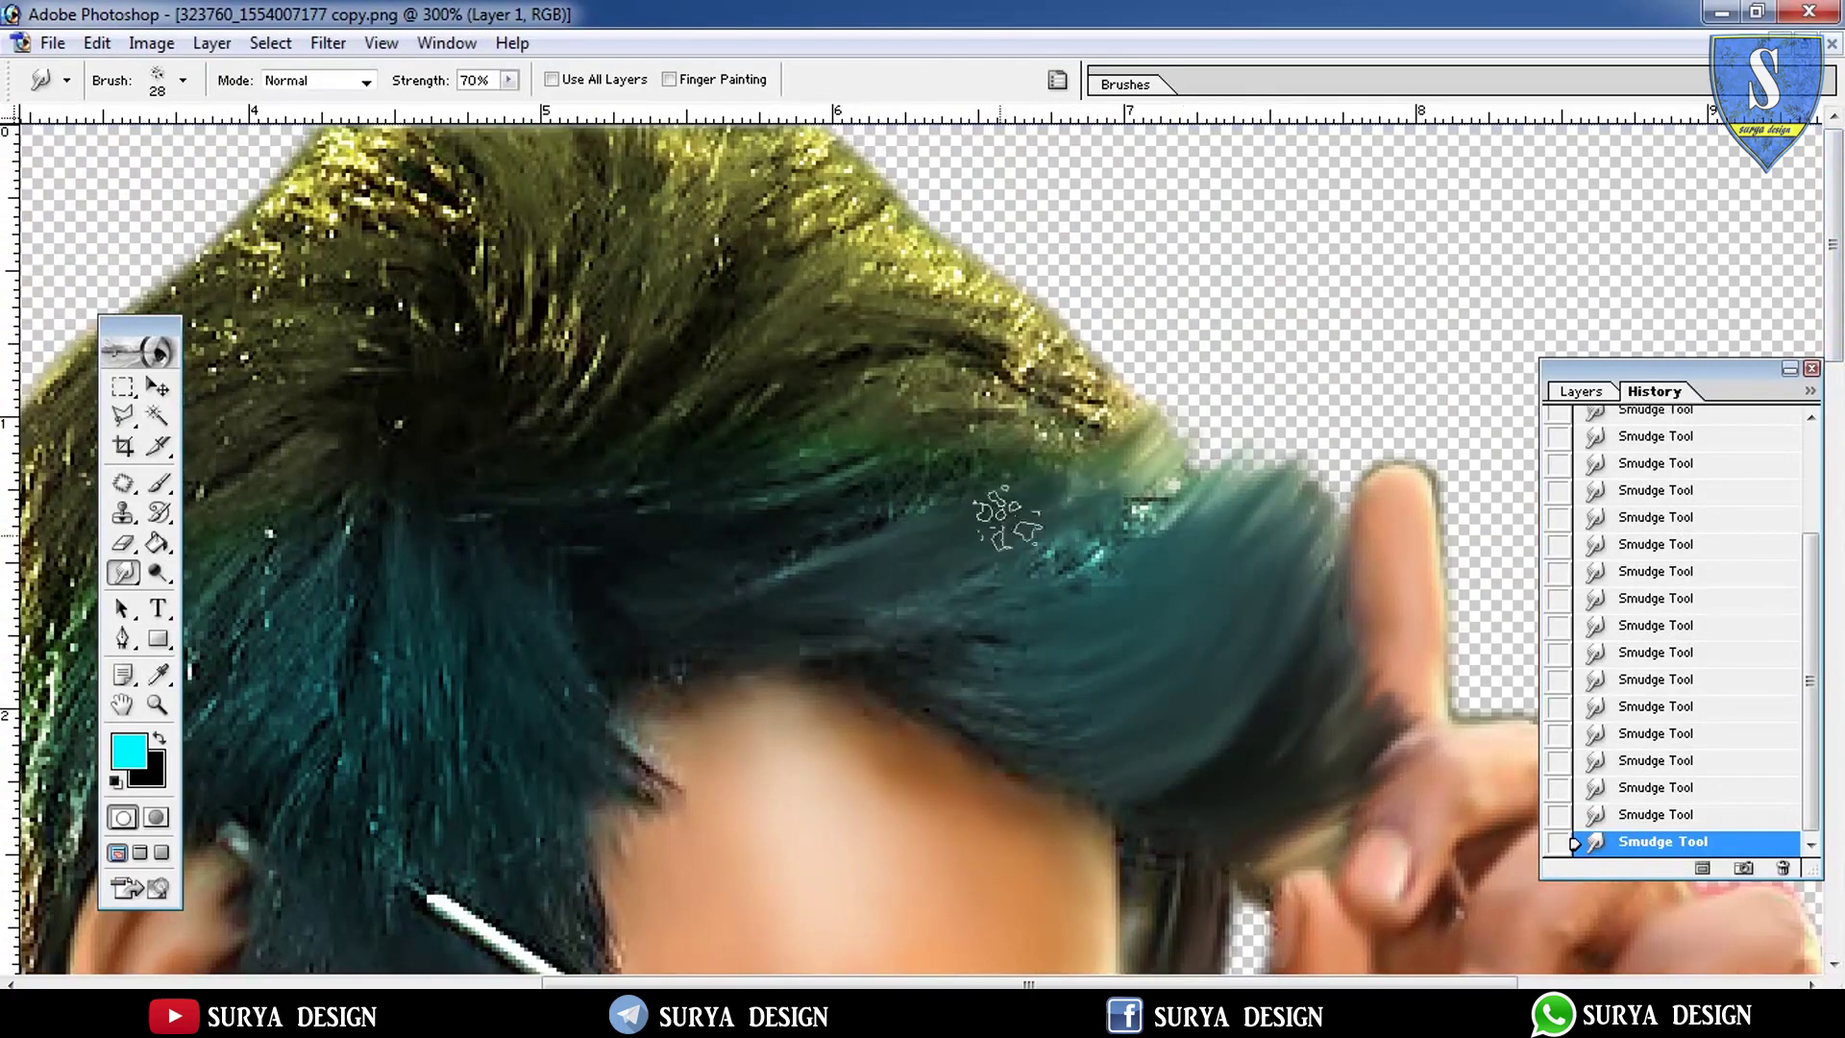
pyautogui.moveTo(989, 586); pyautogui.dragTo(1206, 442)
pyautogui.moveTo(803, 528); pyautogui.dragTo(1100, 427)
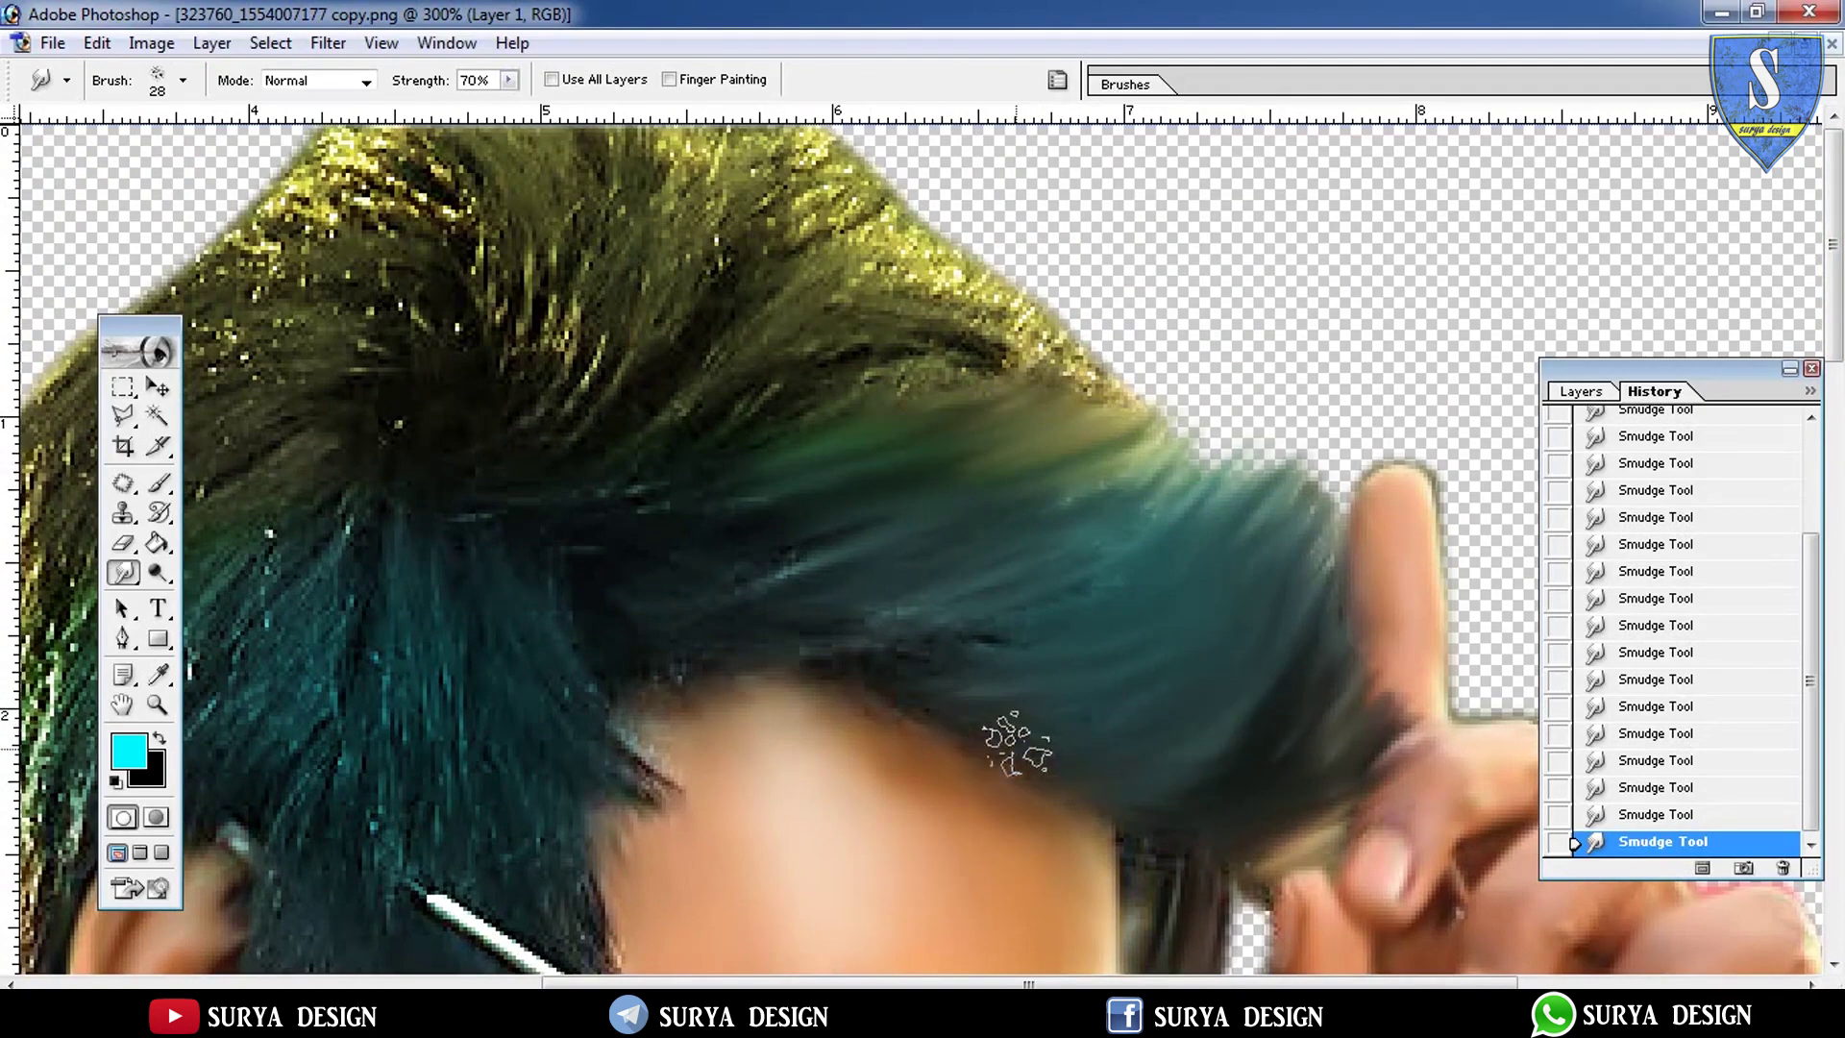
pyautogui.moveTo(1298, 523); pyautogui.dragTo(1249, 442)
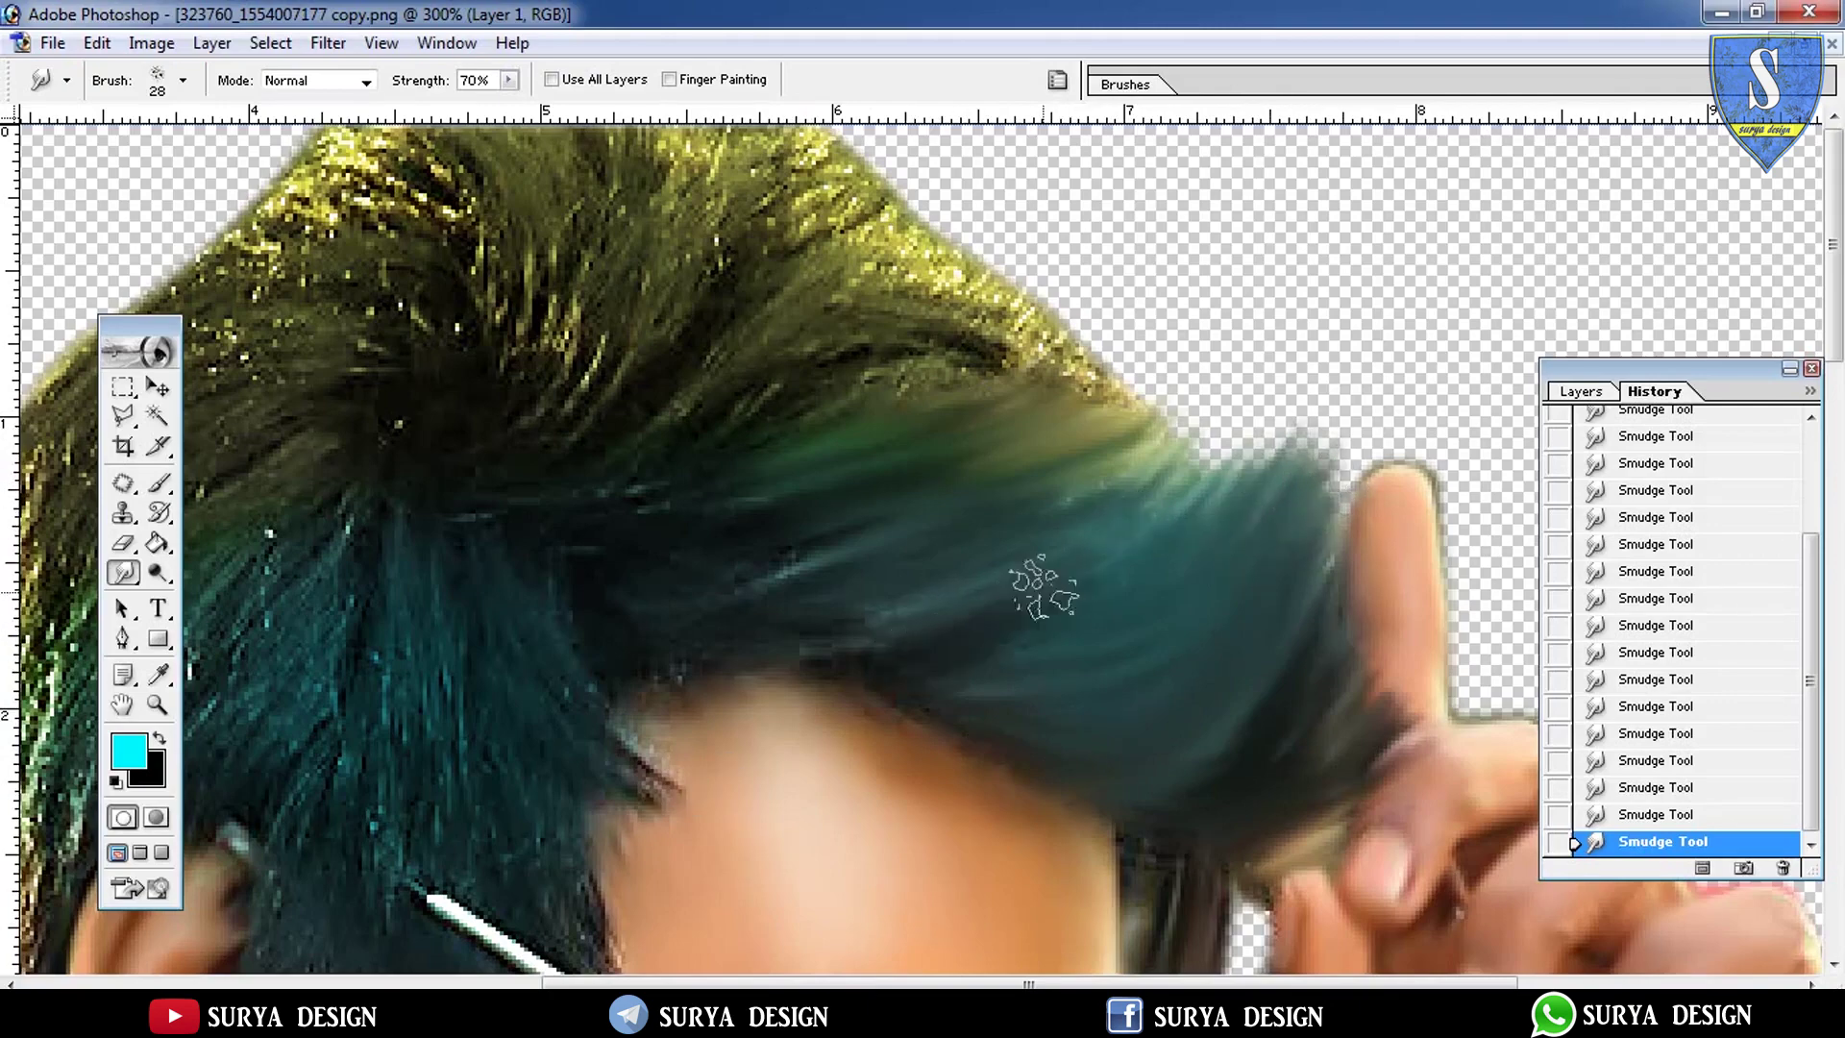
pyautogui.moveTo(1009, 503); pyautogui.dragTo(1168, 380)
pyautogui.scroll(-5, 1153, 480)
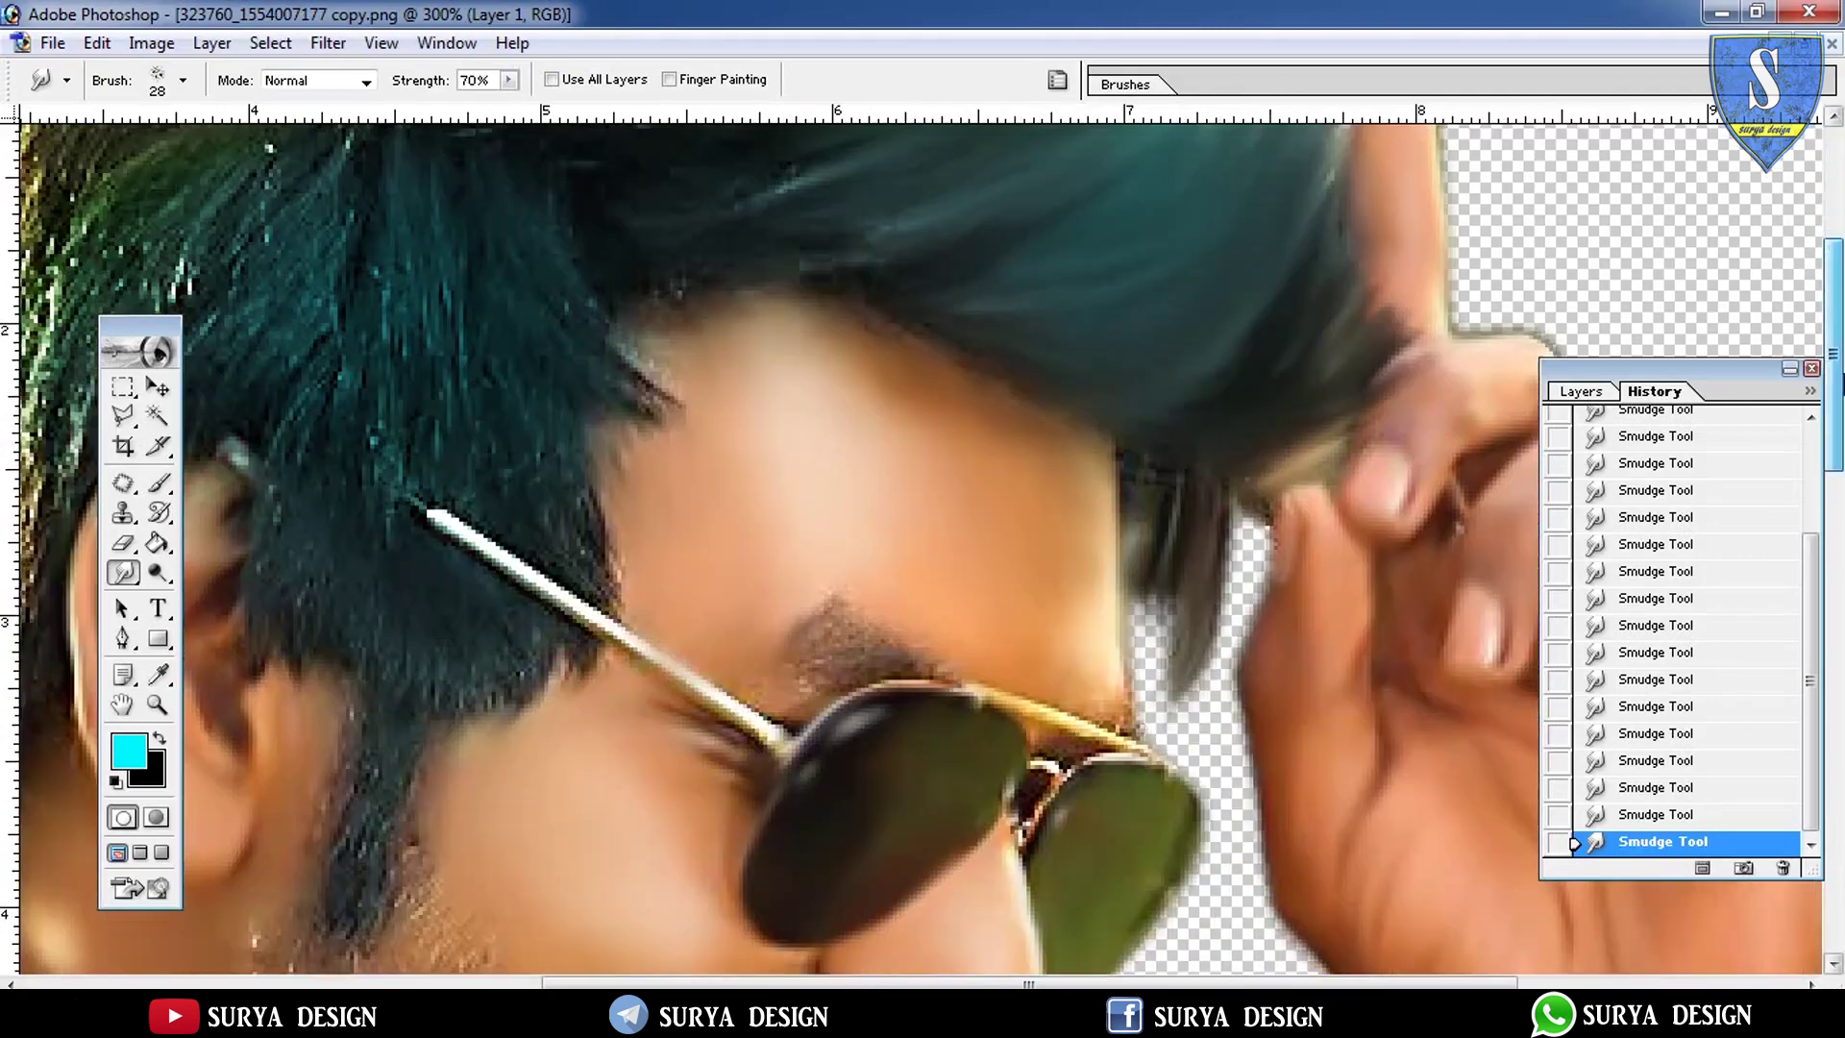
pyautogui.moveTo(1165, 485); pyautogui.dragTo(1177, 524)
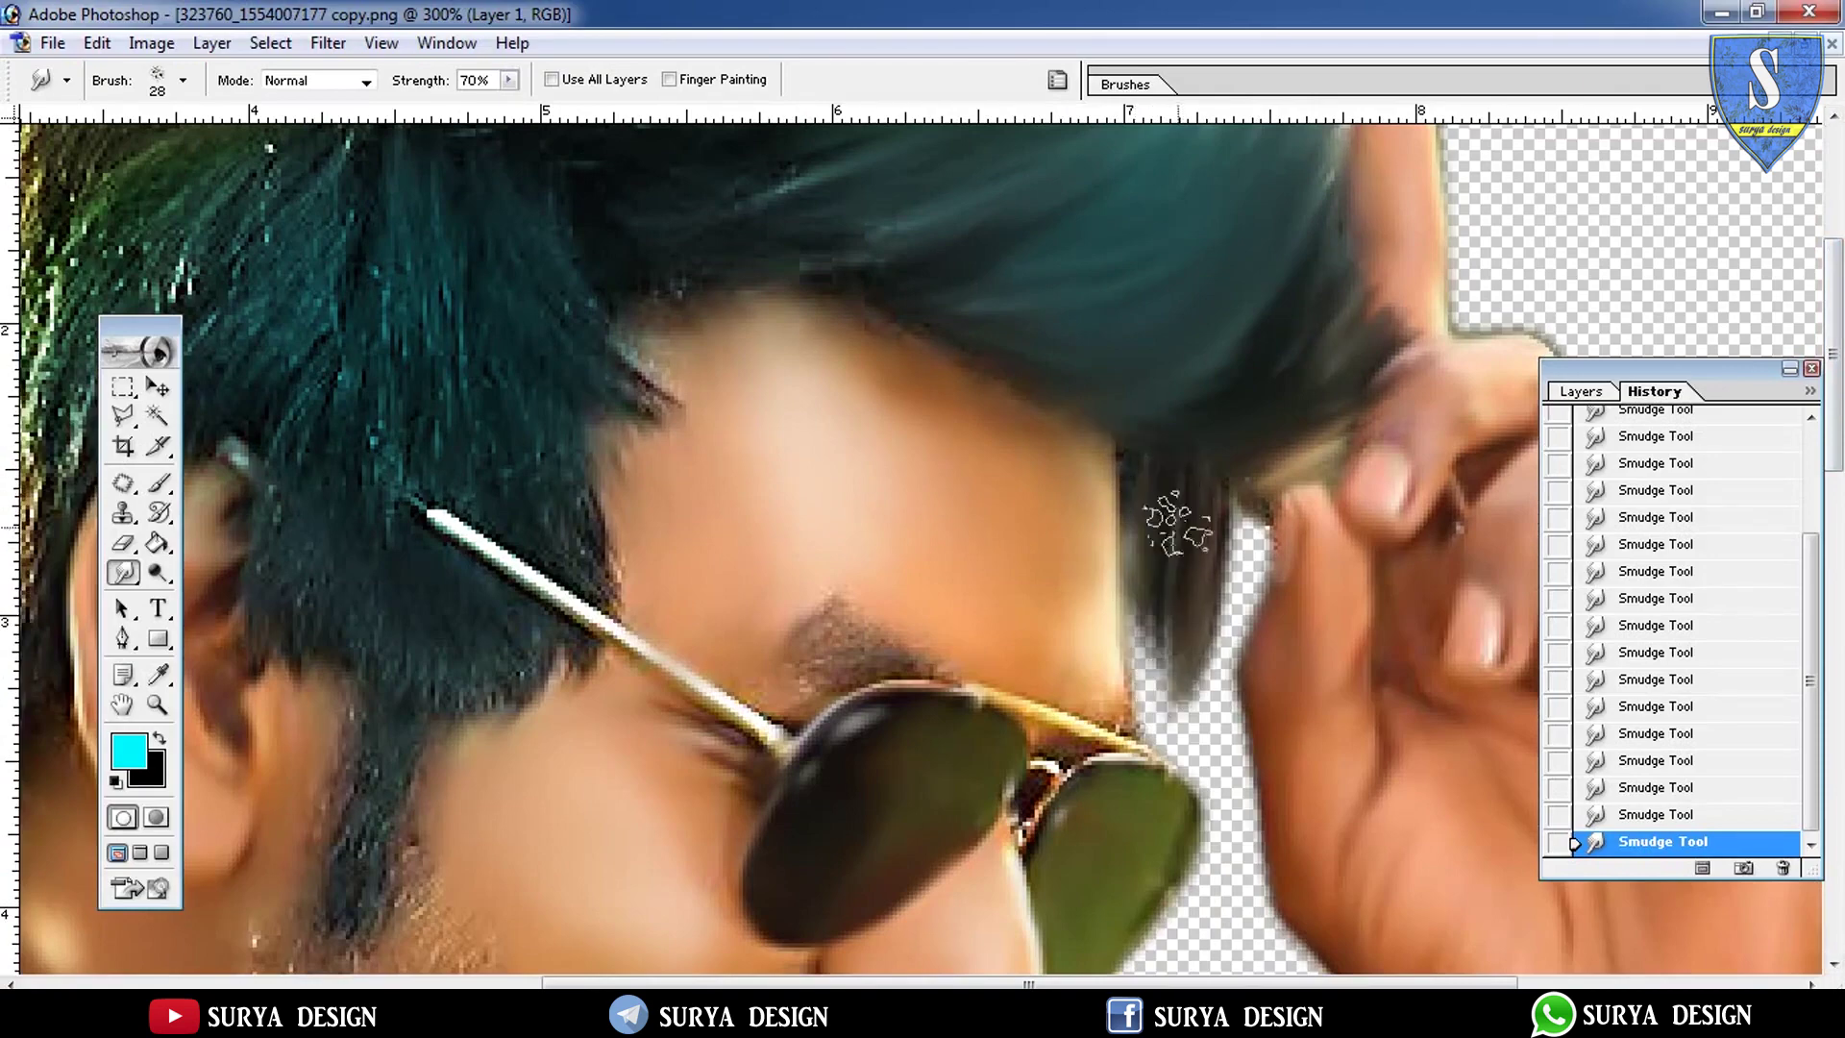
pyautogui.scroll(5, 1788, 223)
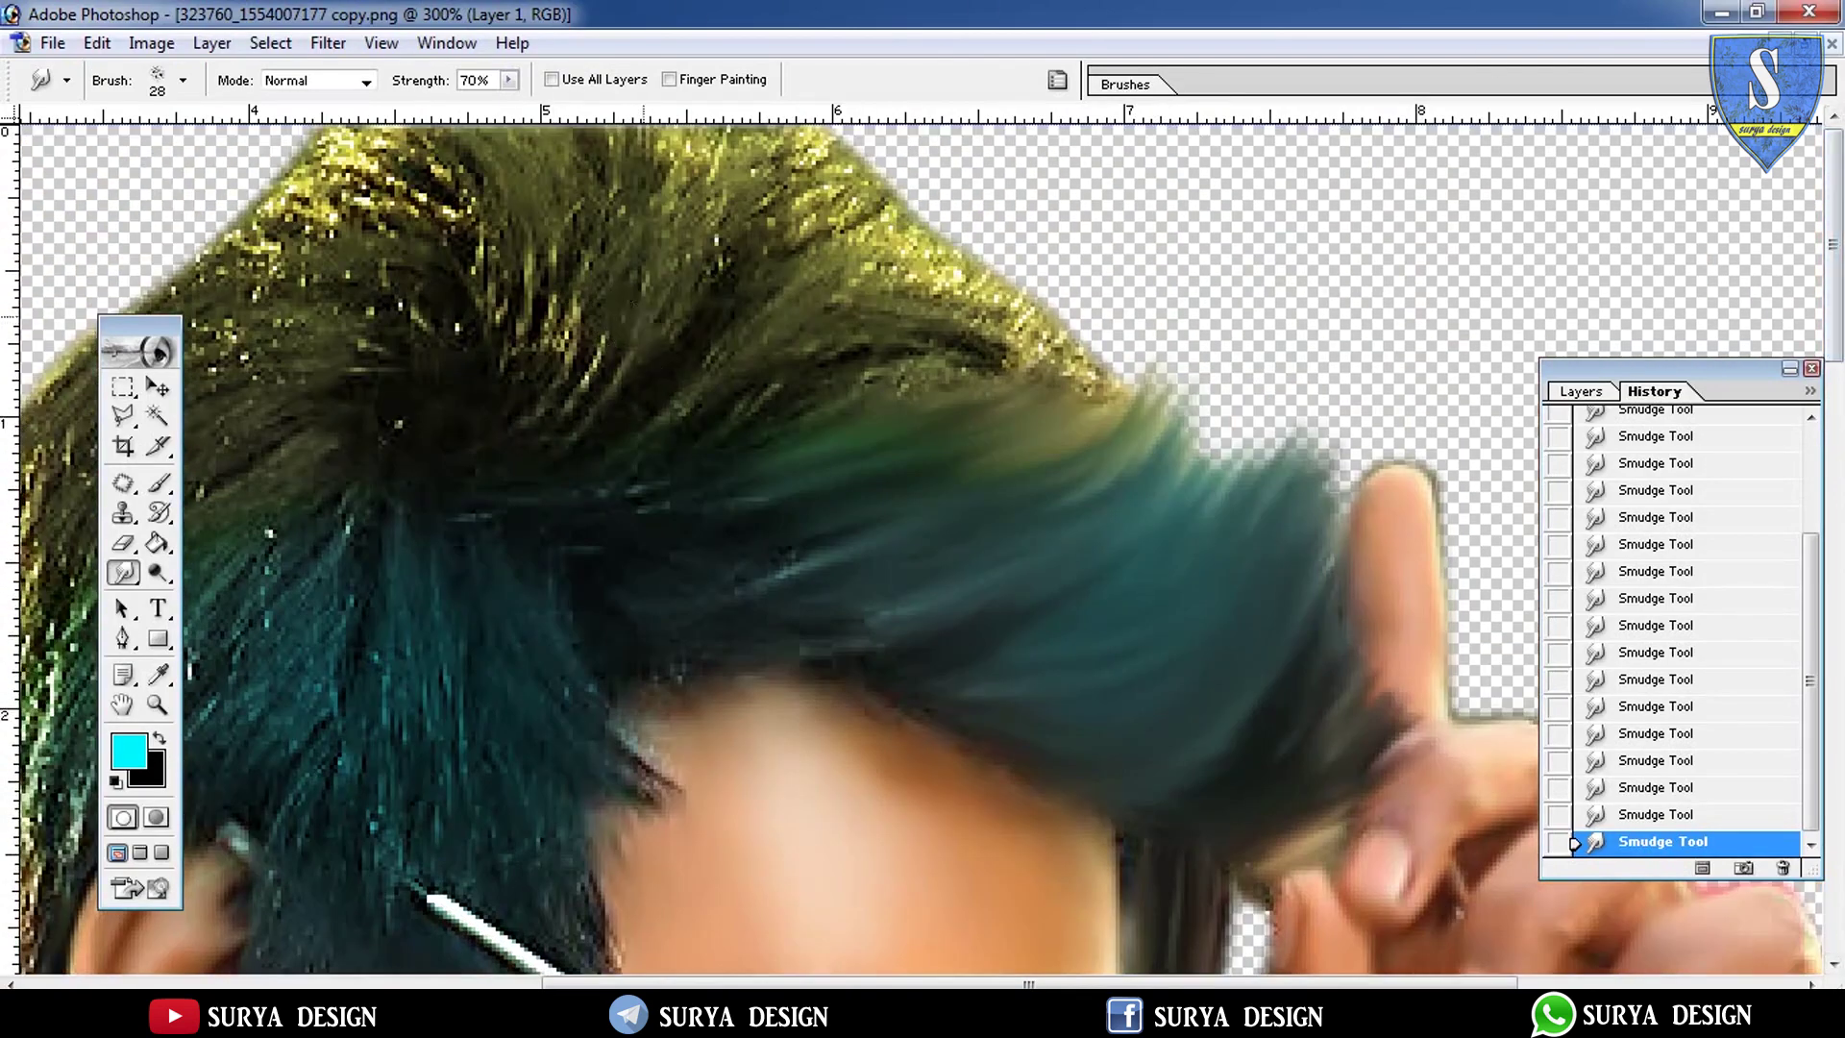
# Sweep the sparkly yellow-green top strands rightward into smooth, lengthened strokes
pyautogui.moveTo(817, 288)
pyautogui.mouseDown()
pyautogui.moveTo(1134, 365)
pyautogui.moveTo(1083, 288)
pyautogui.moveTo(1061, 351)
pyautogui.moveTo(626, 465)
pyautogui.mouseUp()
pyautogui.moveTo(885, 379); pyautogui.dragTo(948, 329)
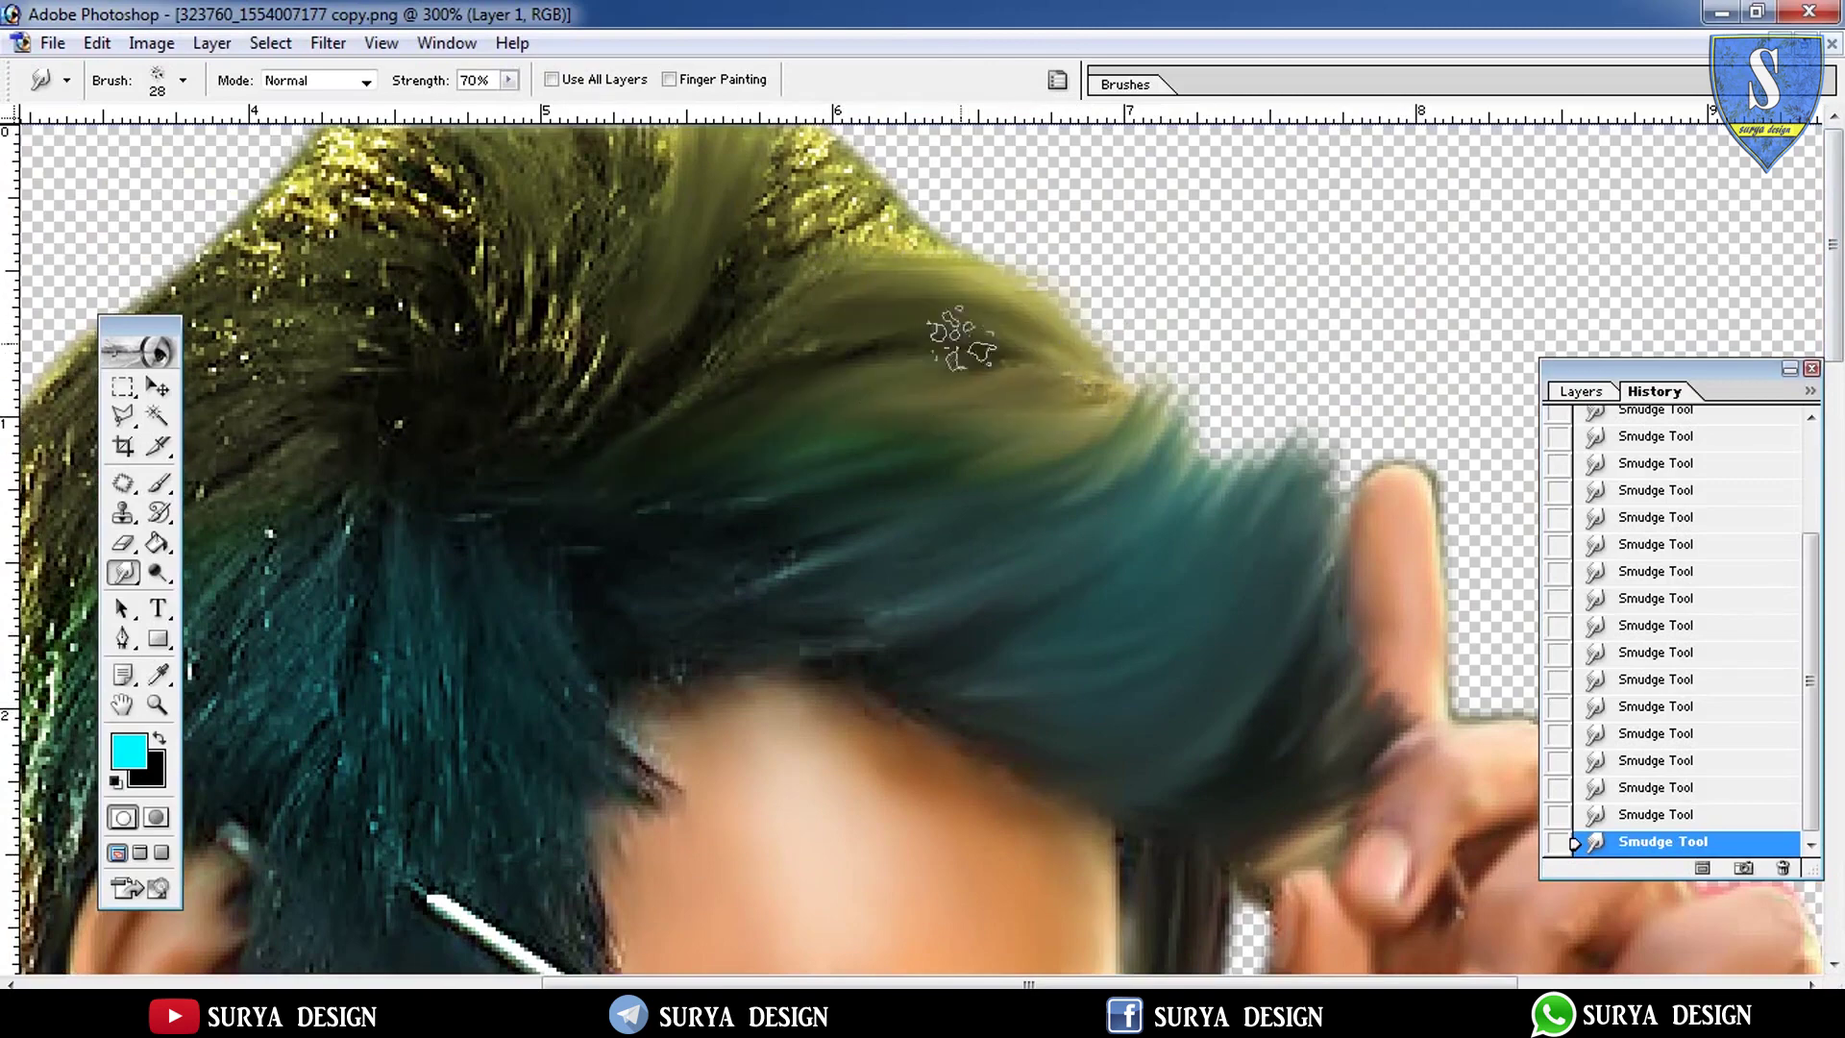
pyautogui.moveTo(763, 375); pyautogui.dragTo(1066, 307)
pyautogui.moveTo(769, 288); pyautogui.dragTo(1095, 249)
pyautogui.moveTo(951, 433); pyautogui.dragTo(1113, 384)
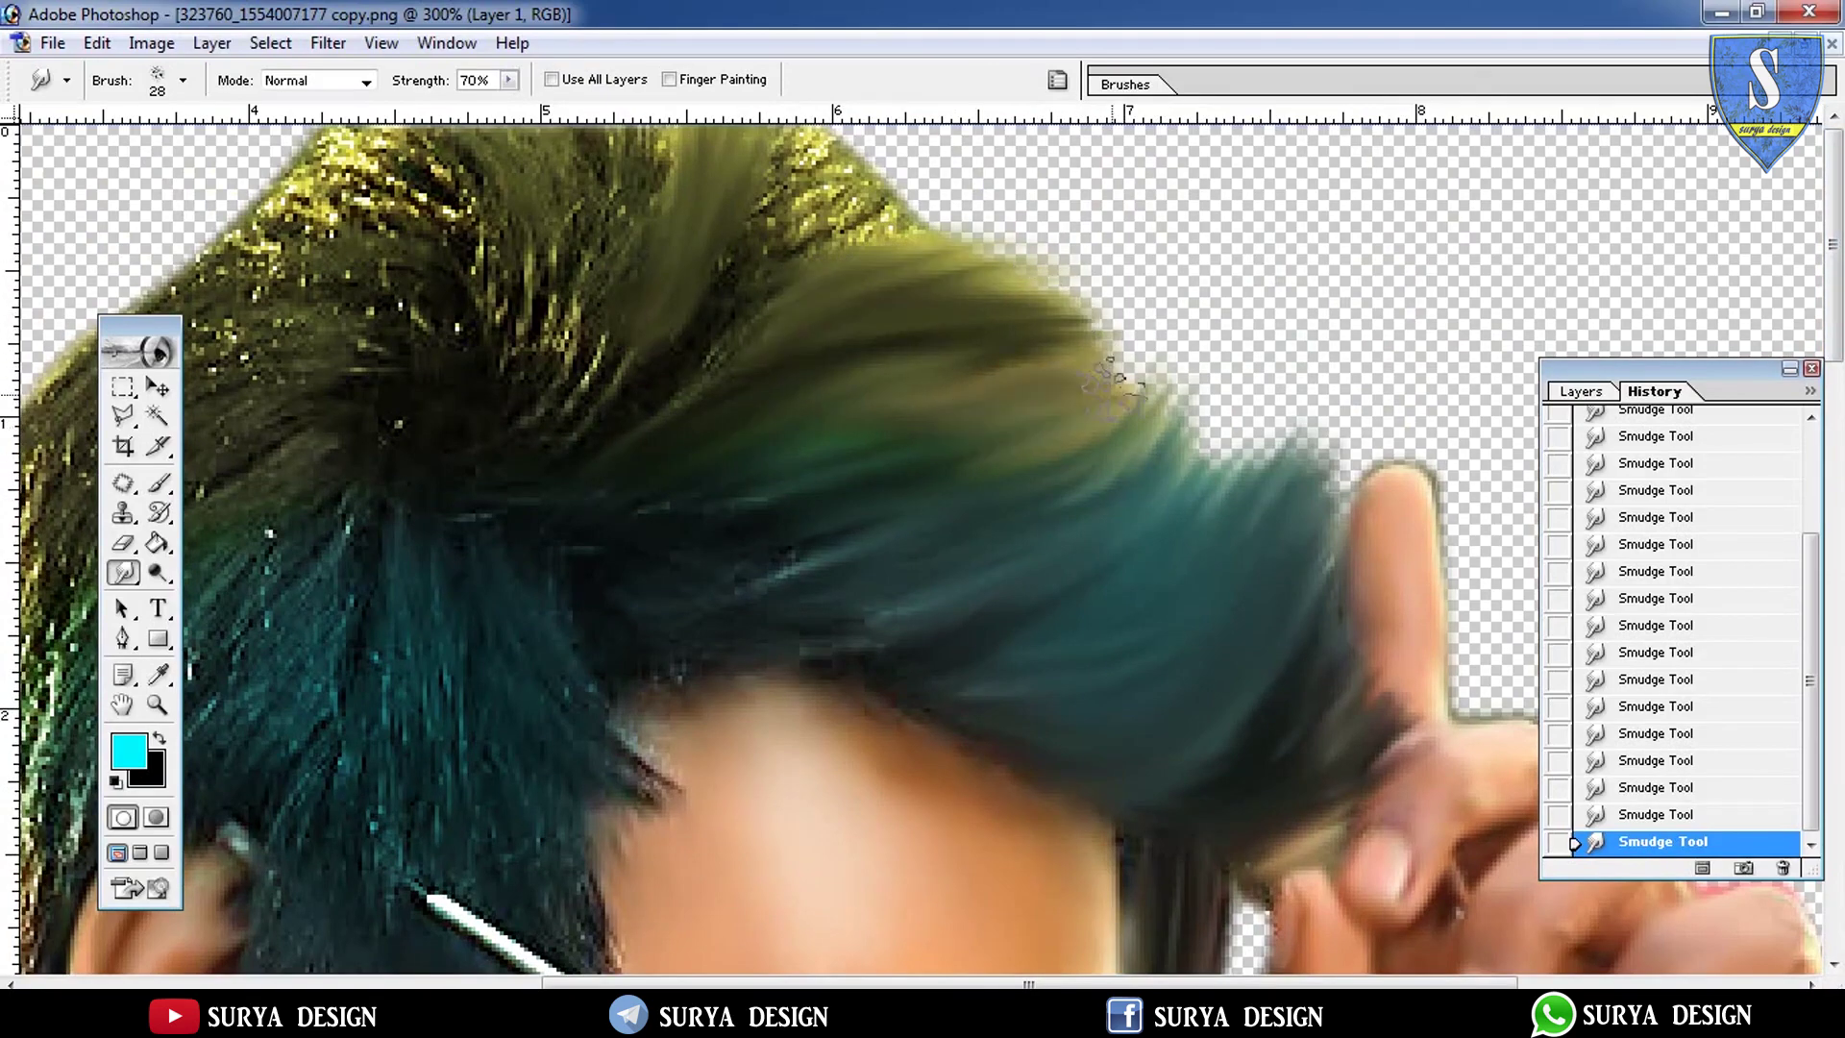
pyautogui.moveTo(661, 378)
pyautogui.mouseDown()
pyautogui.moveTo(762, 280)
pyautogui.moveTo(1062, 240)
pyautogui.mouseUp()
pyautogui.moveTo(769, 260)
pyautogui.mouseDown()
pyautogui.moveTo(903, 125)
pyautogui.moveTo(694, 308)
pyautogui.moveTo(913, 130)
pyautogui.mouseUp()
pyautogui.moveTo(647, 268); pyautogui.dragTo(812, 135)
pyautogui.moveTo(708, 268); pyautogui.dragTo(989, 149)
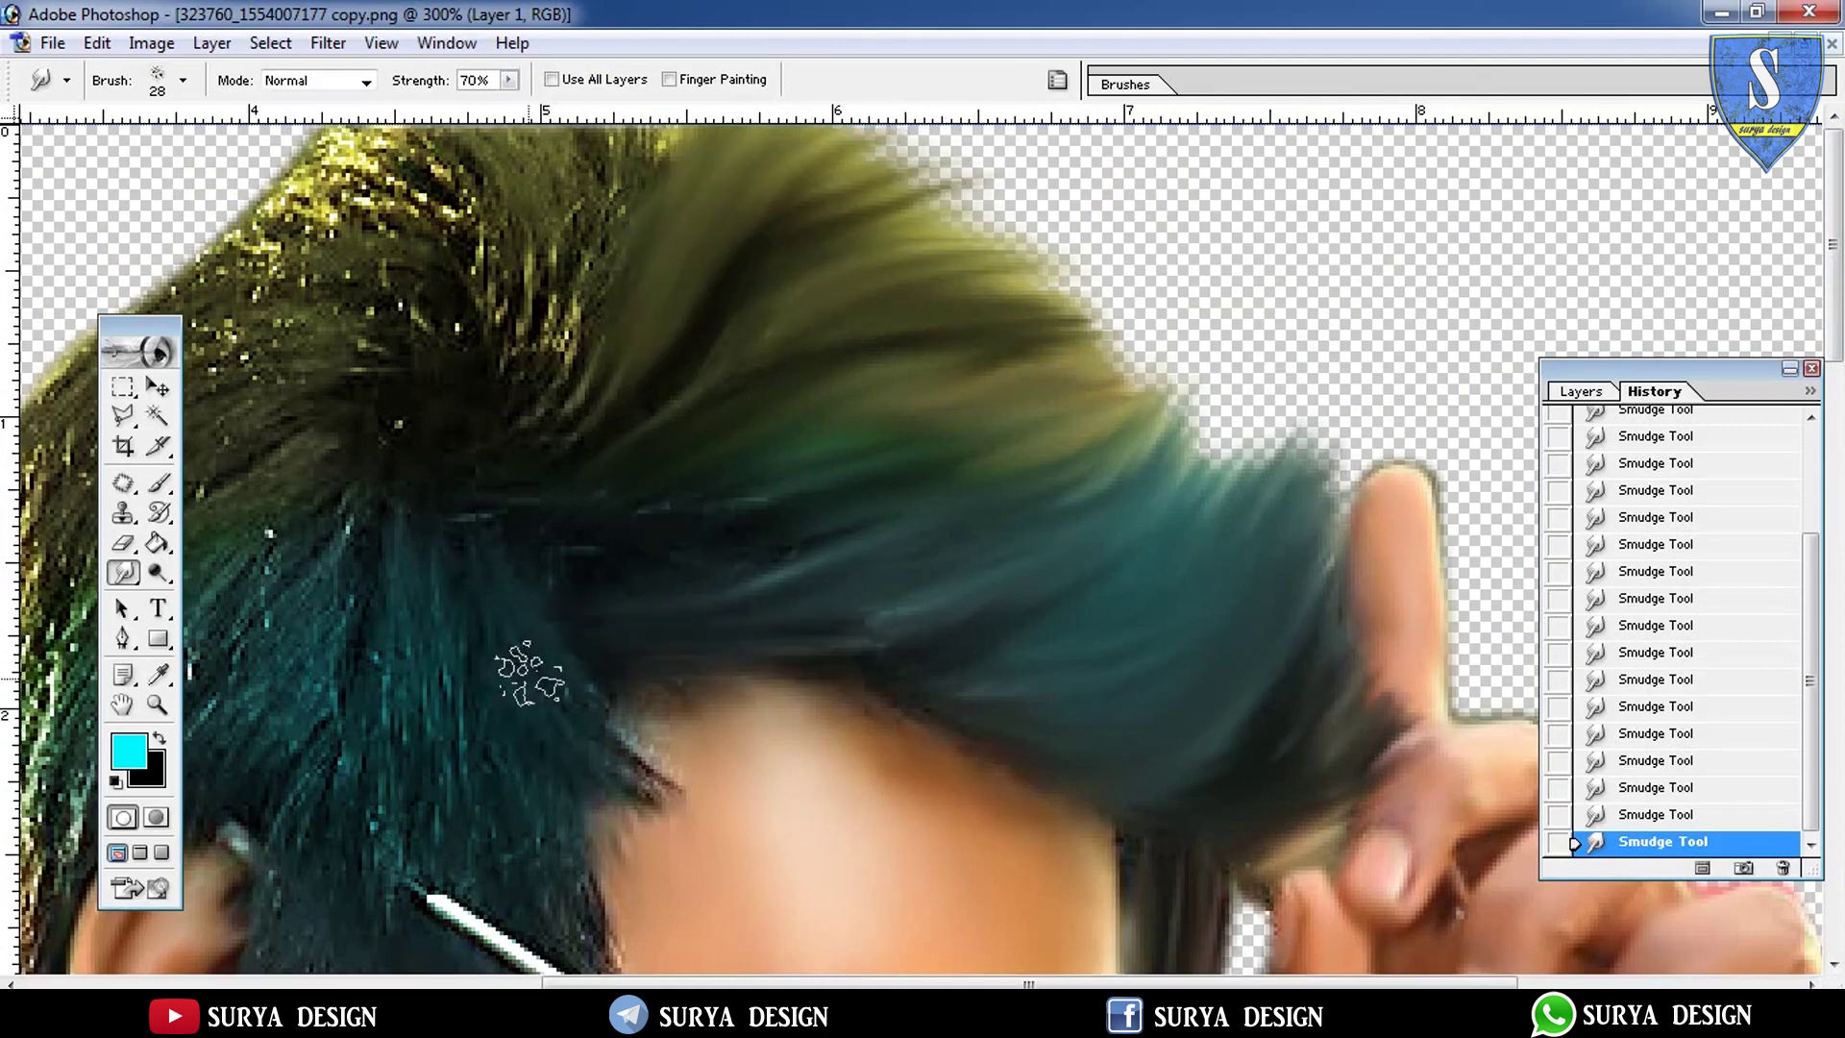
# Smudge dark strands down over the skin and sweep the upper-left hair smooth
pyautogui.moveTo(529, 668); pyautogui.dragTo(684, 780)
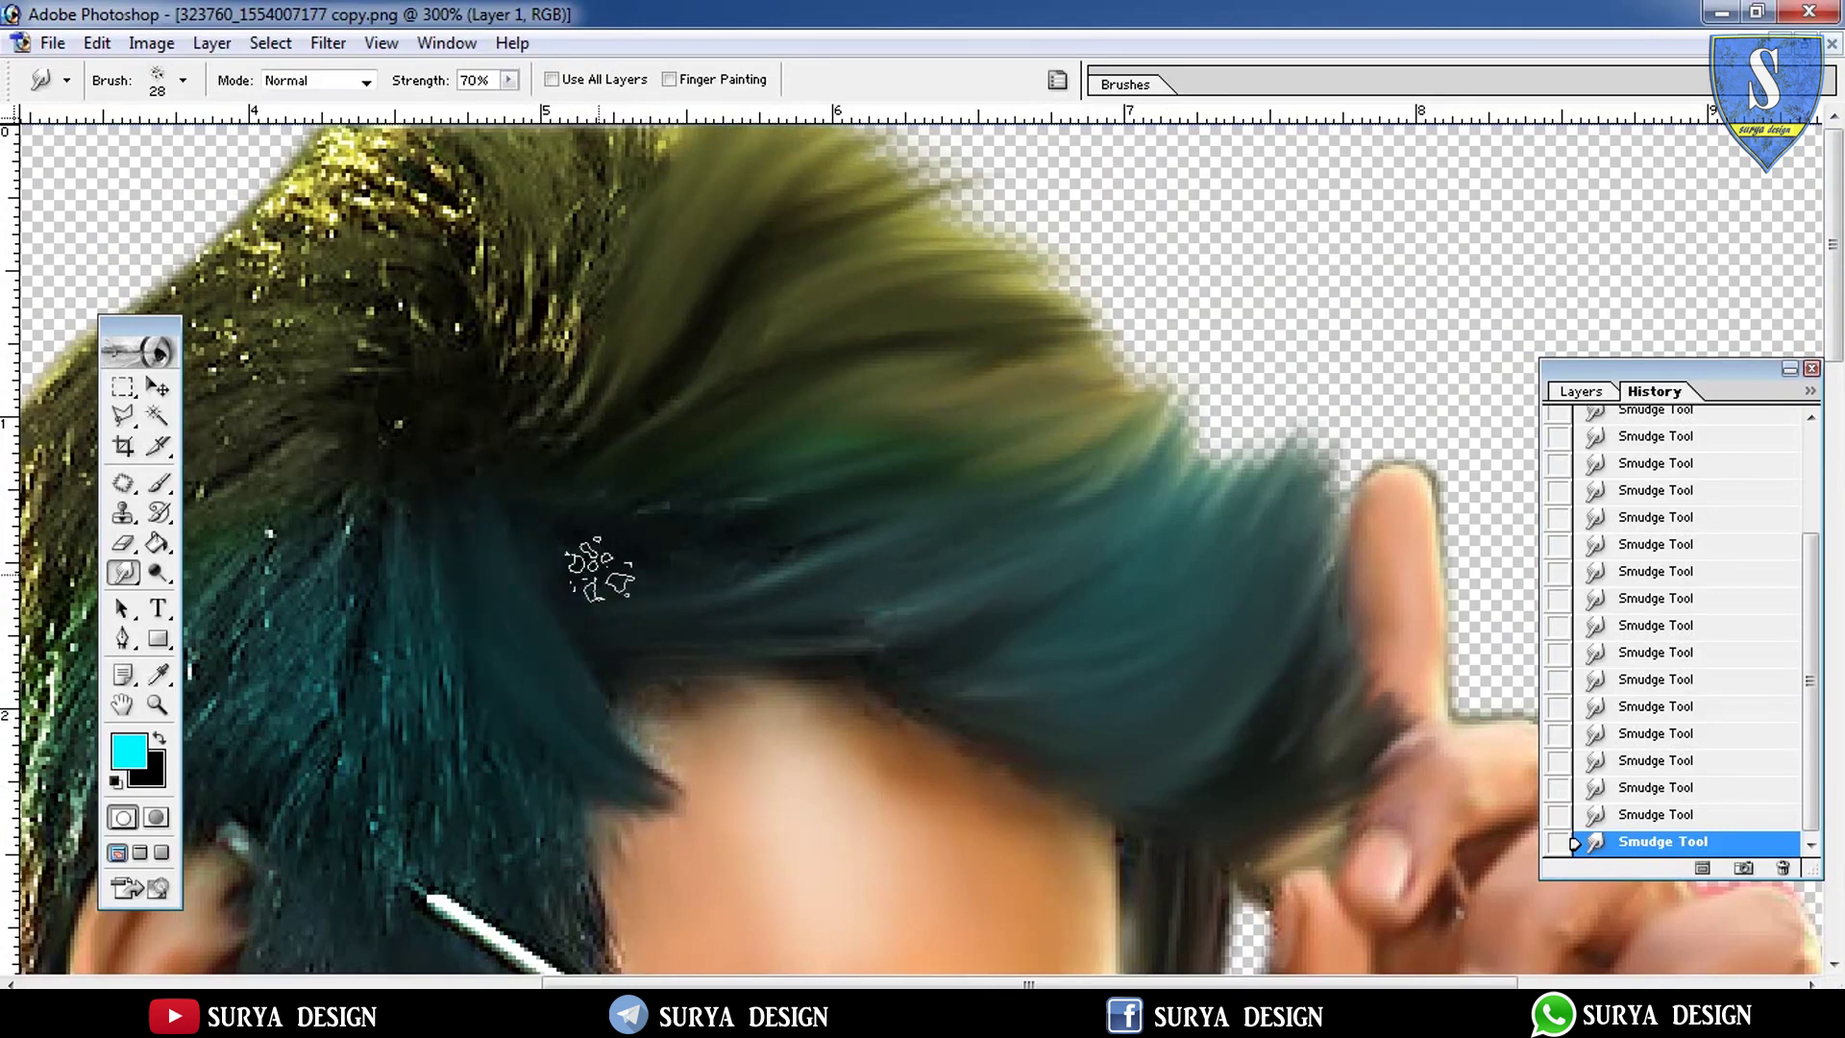
pyautogui.moveTo(500, 355); pyautogui.dragTo(284, 178)
pyautogui.moveTo(499, 278)
pyautogui.mouseDown()
pyautogui.moveTo(327, 135)
pyautogui.moveTo(286, 125)
pyautogui.mouseUp()
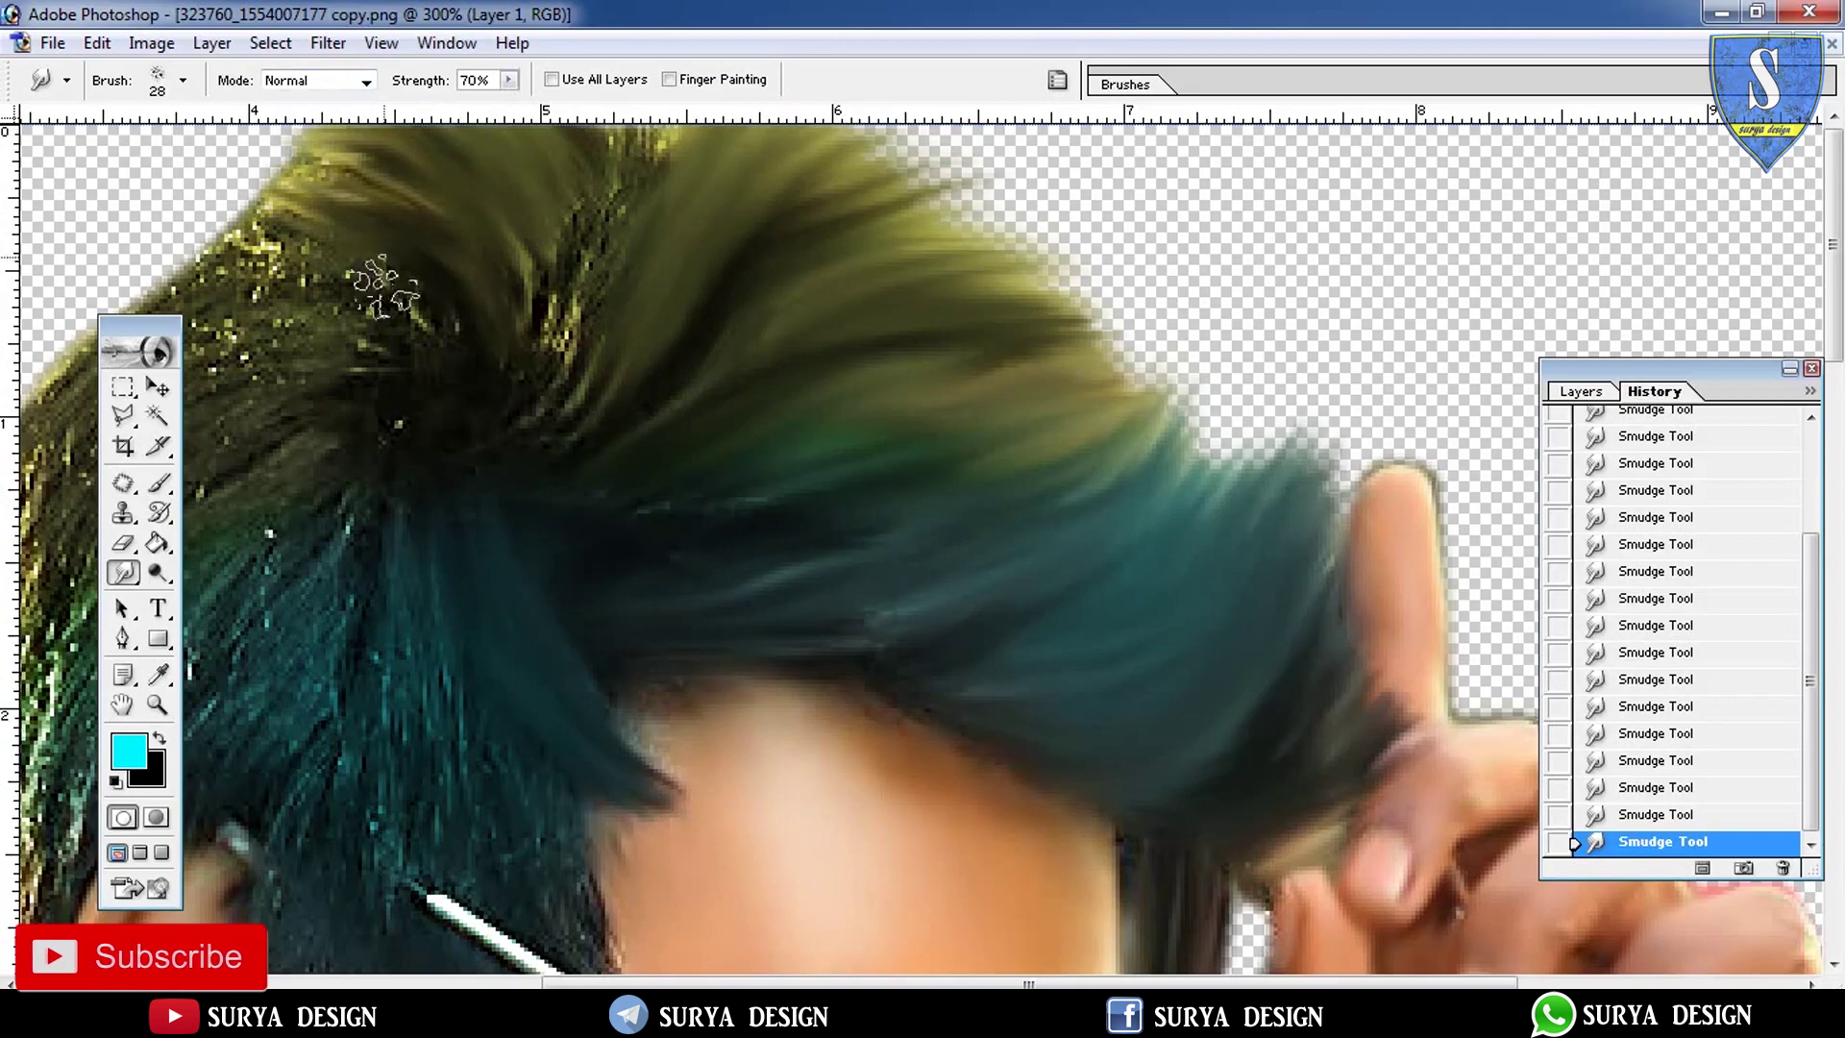
pyautogui.moveTo(391, 382); pyautogui.dragTo(166, 200)
pyautogui.moveTo(404, 221); pyautogui.dragTo(230, 144)
pyautogui.moveTo(356, 289); pyautogui.dragTo(202, 231)
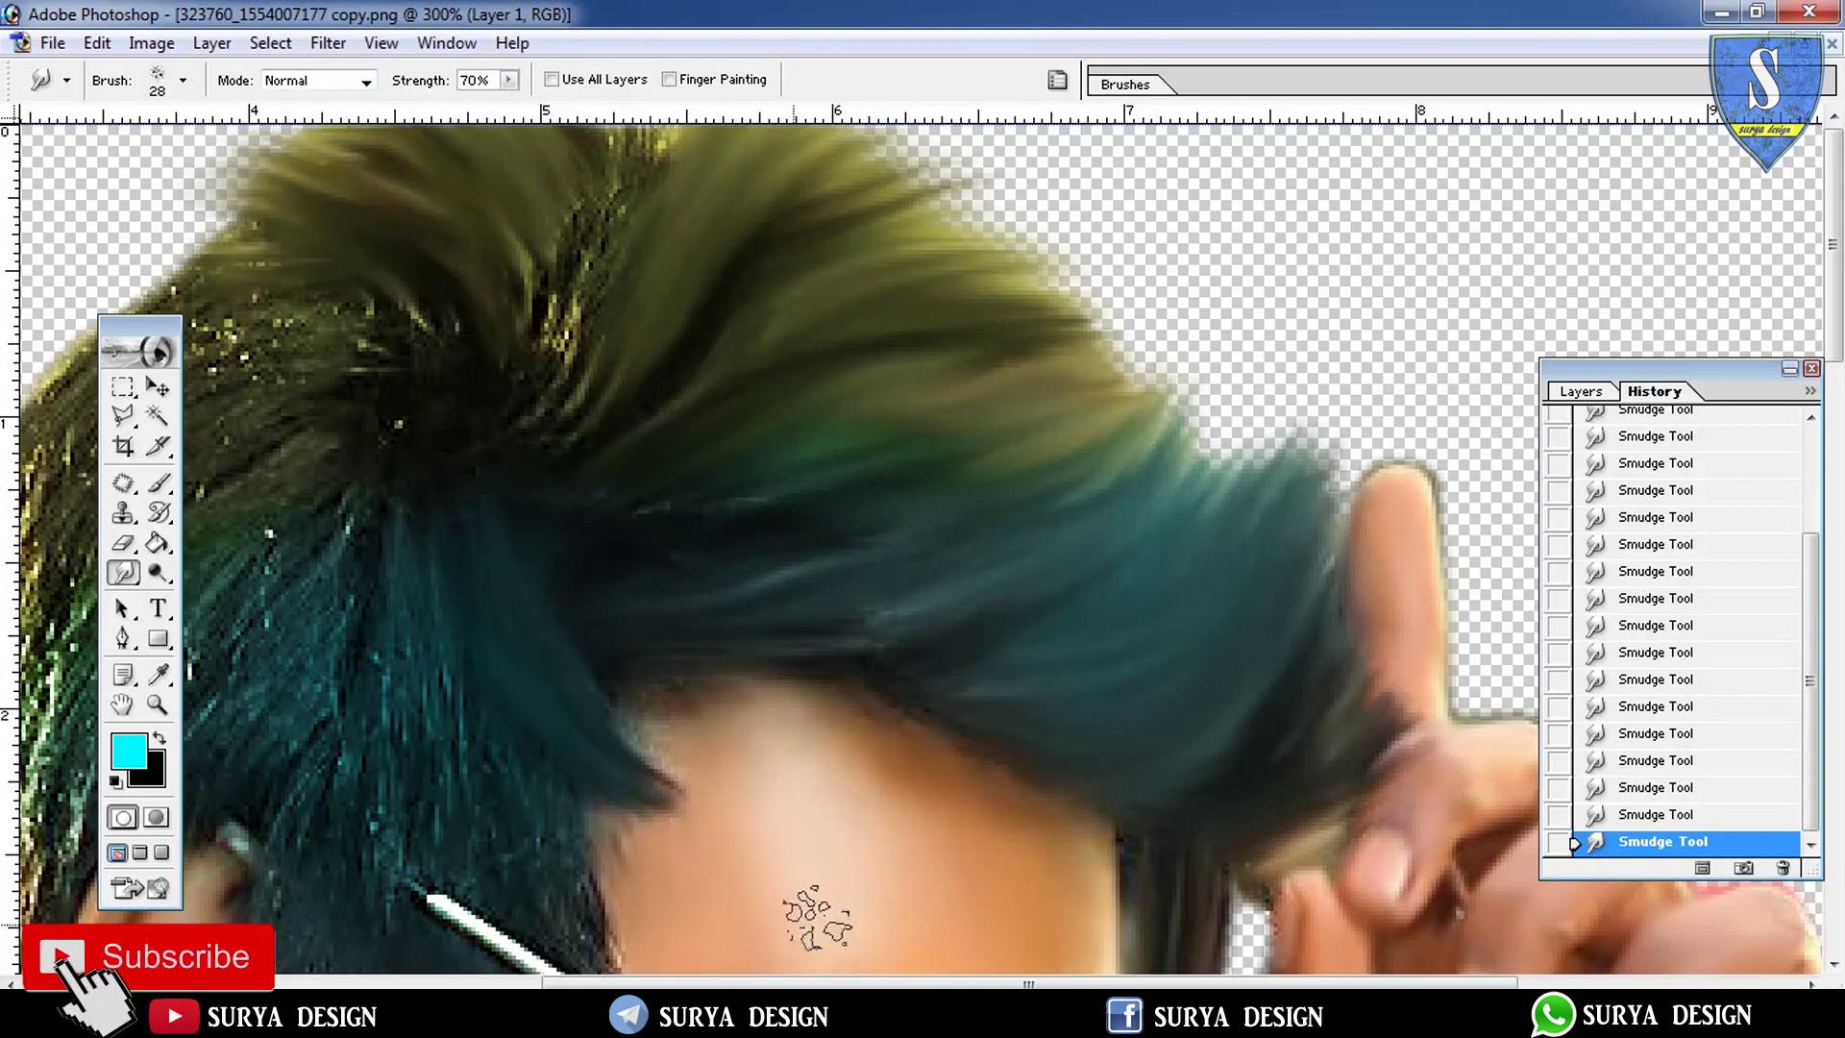
# Smooth the yellow hair on the left edge and the central teal texture
pyautogui.hscroll(-5, 783, 394)
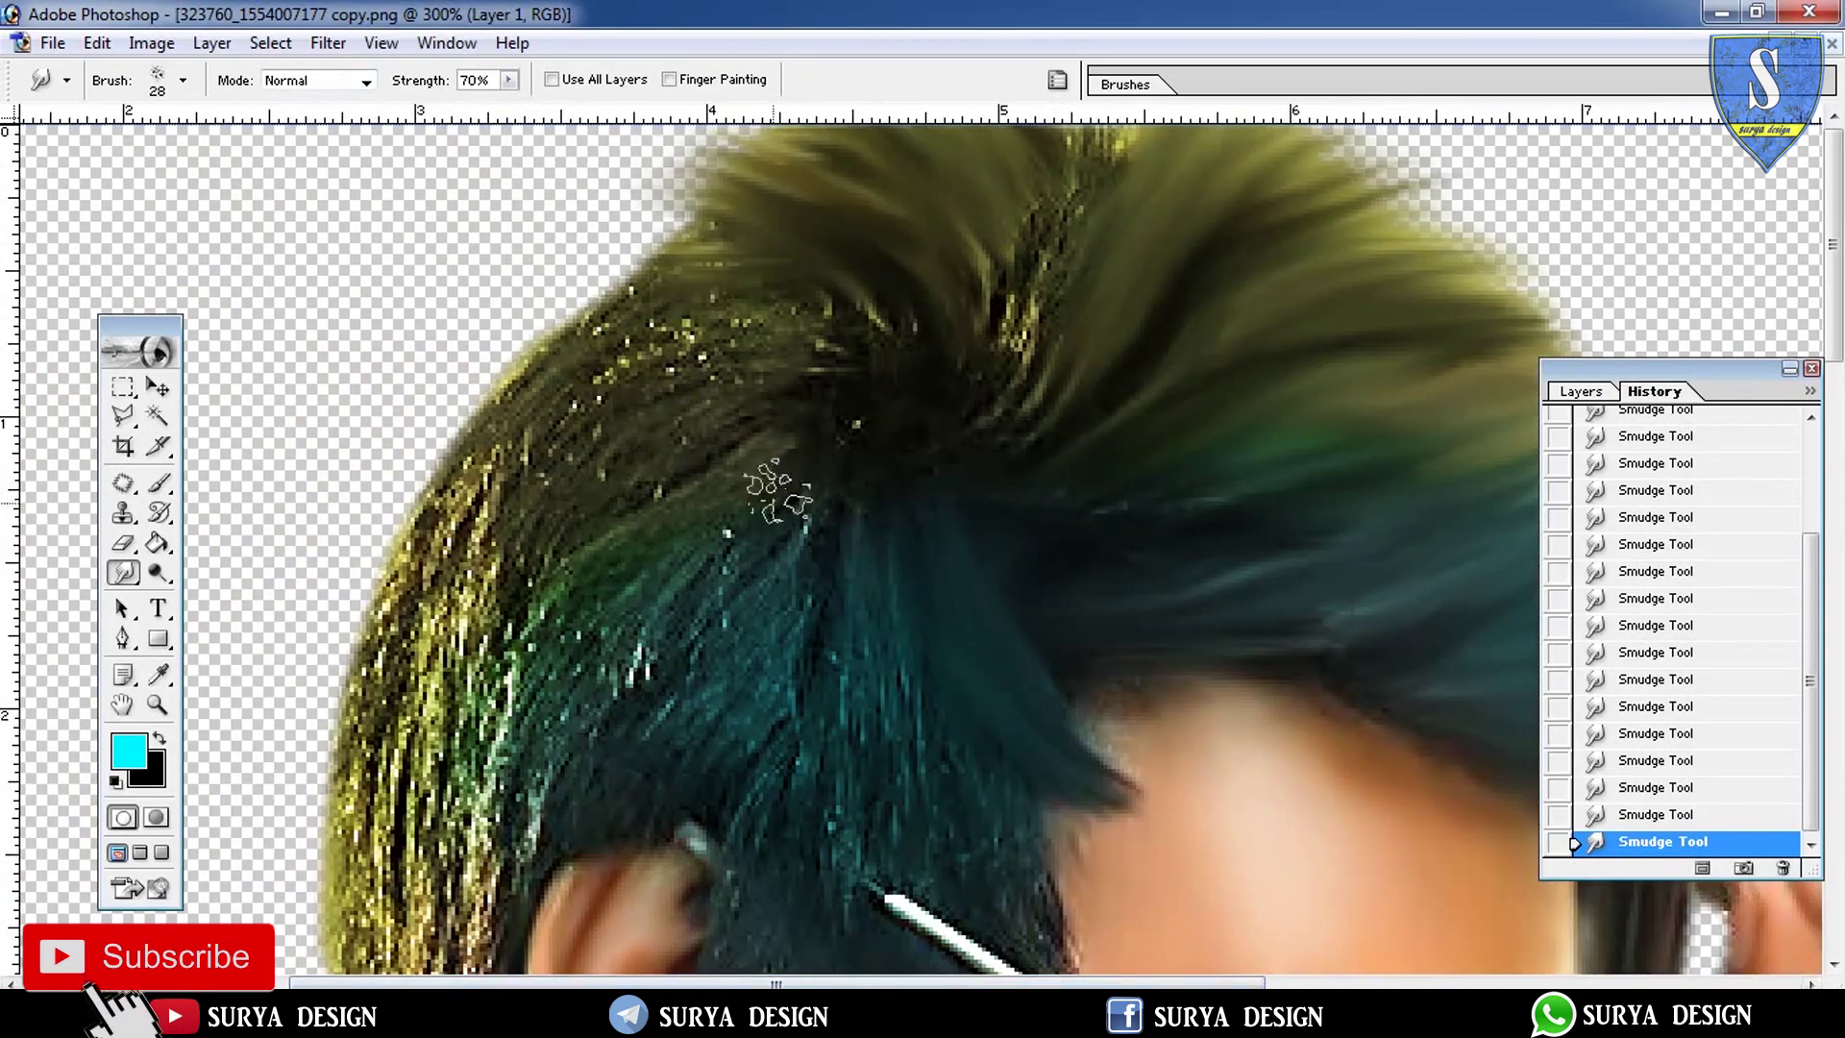
pyautogui.moveTo(538, 865); pyautogui.dragTo(356, 596)
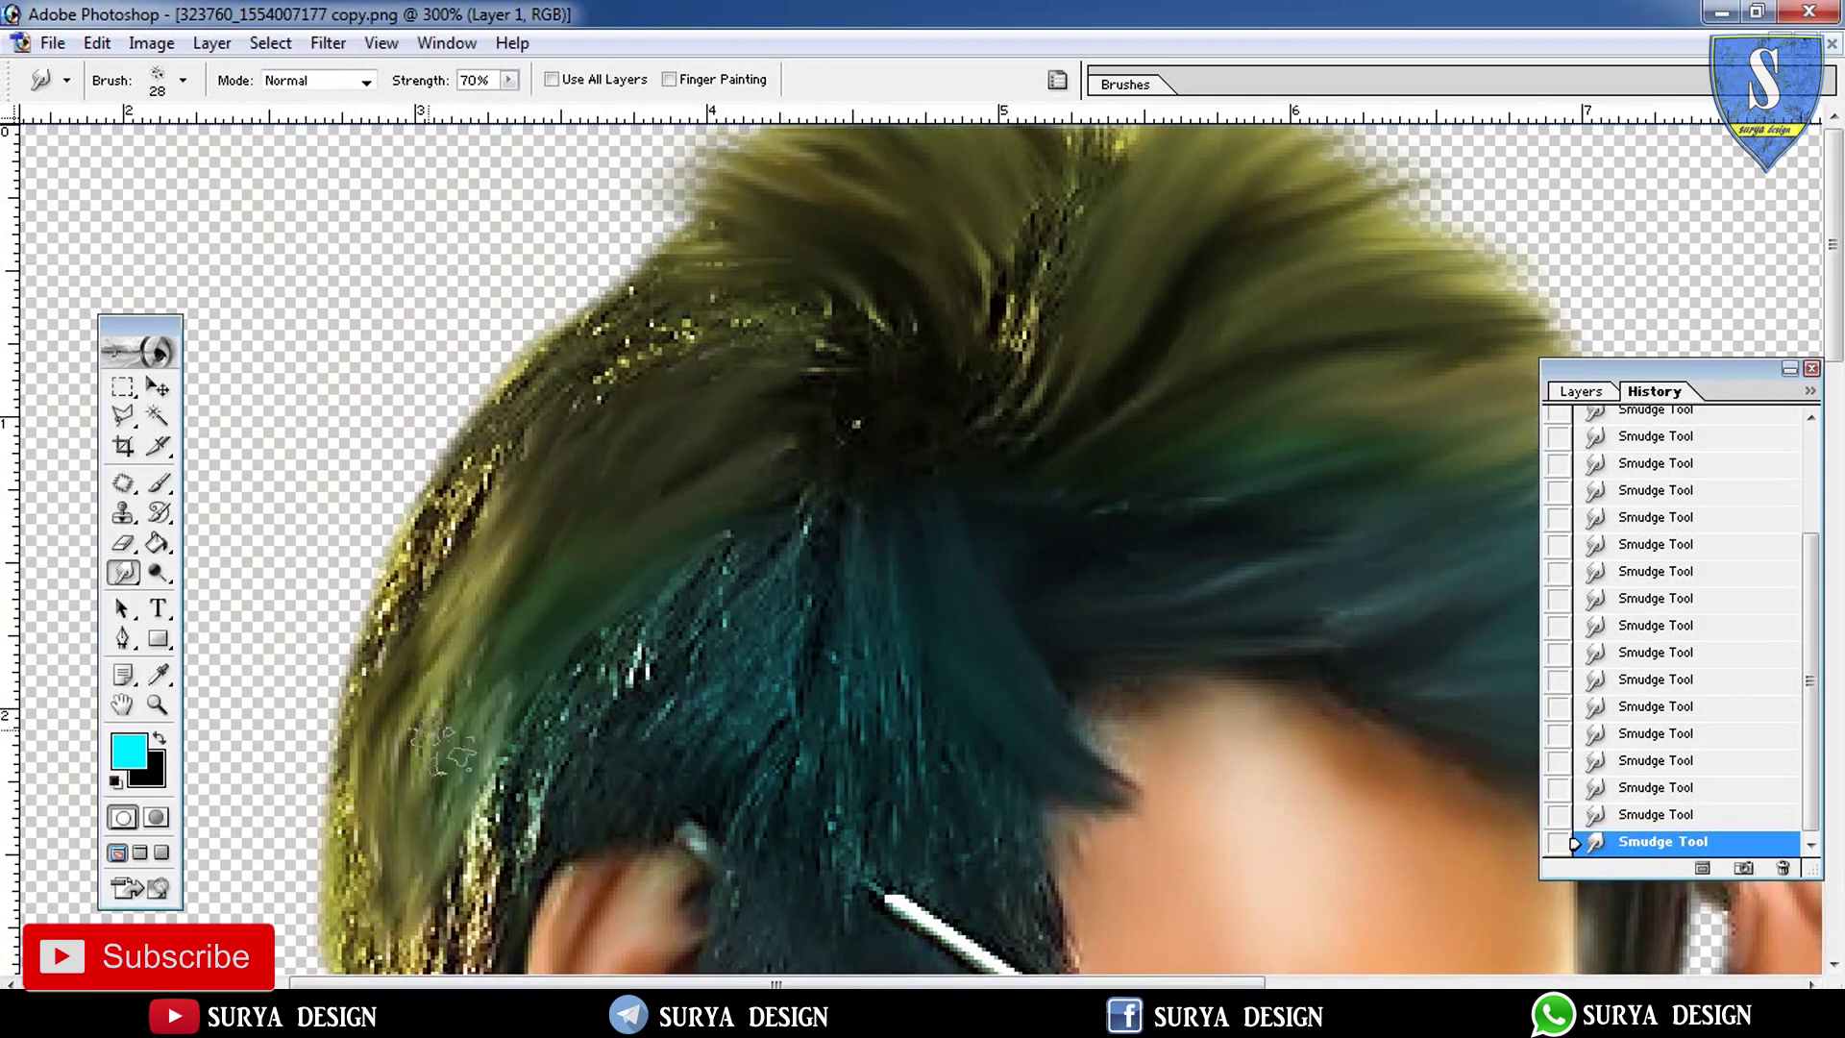
pyautogui.moveTo(538, 673); pyautogui.dragTo(374, 423)
pyautogui.moveTo(500, 432)
pyautogui.mouseDown()
pyautogui.moveTo(365, 730)
pyautogui.moveTo(322, 951)
pyautogui.mouseUp()
pyautogui.moveTo(452, 451); pyautogui.dragTo(327, 788)
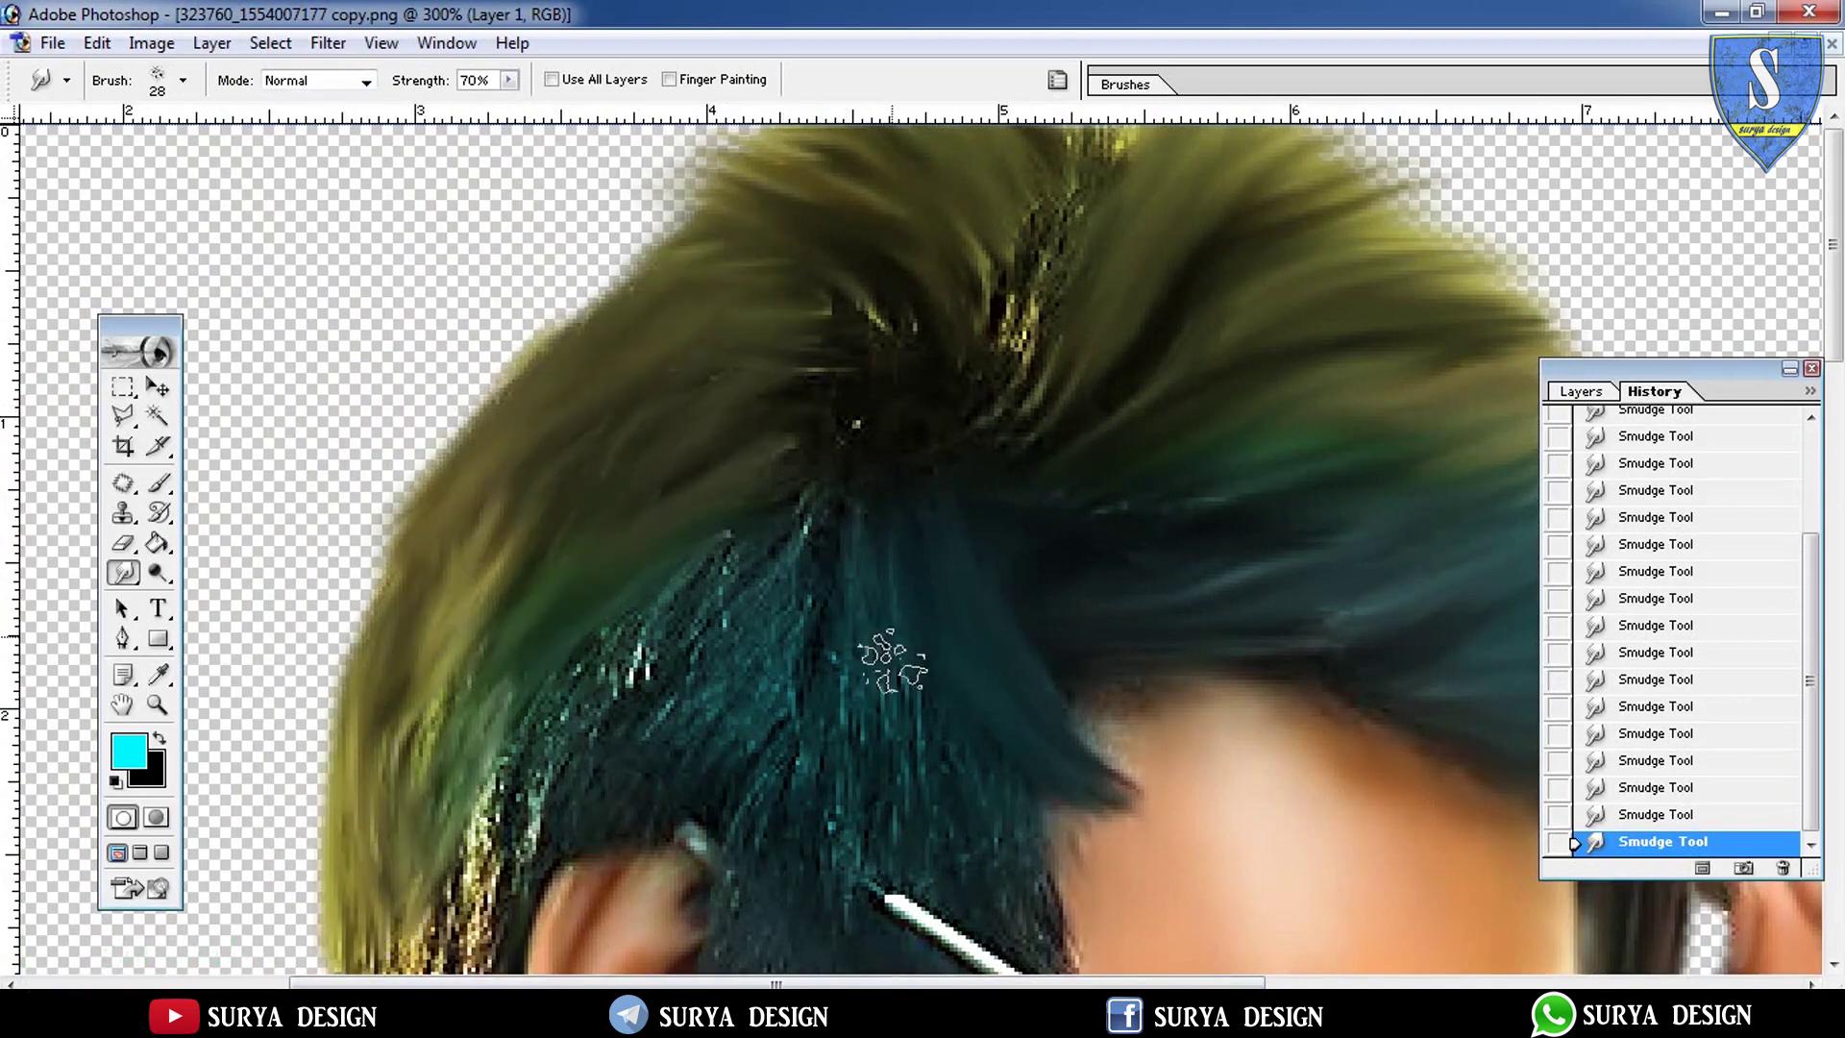
pyautogui.moveTo(815, 535); pyautogui.dragTo(795, 804)
pyautogui.moveTo(885, 694); pyautogui.dragTo(915, 891)
pyautogui.moveTo(766, 546)
pyautogui.mouseDown()
pyautogui.moveTo(509, 845)
pyautogui.moveTo(650, 734)
pyautogui.moveTo(766, 594)
pyautogui.mouseUp()
pyautogui.moveTo(601, 776); pyautogui.dragTo(594, 793)
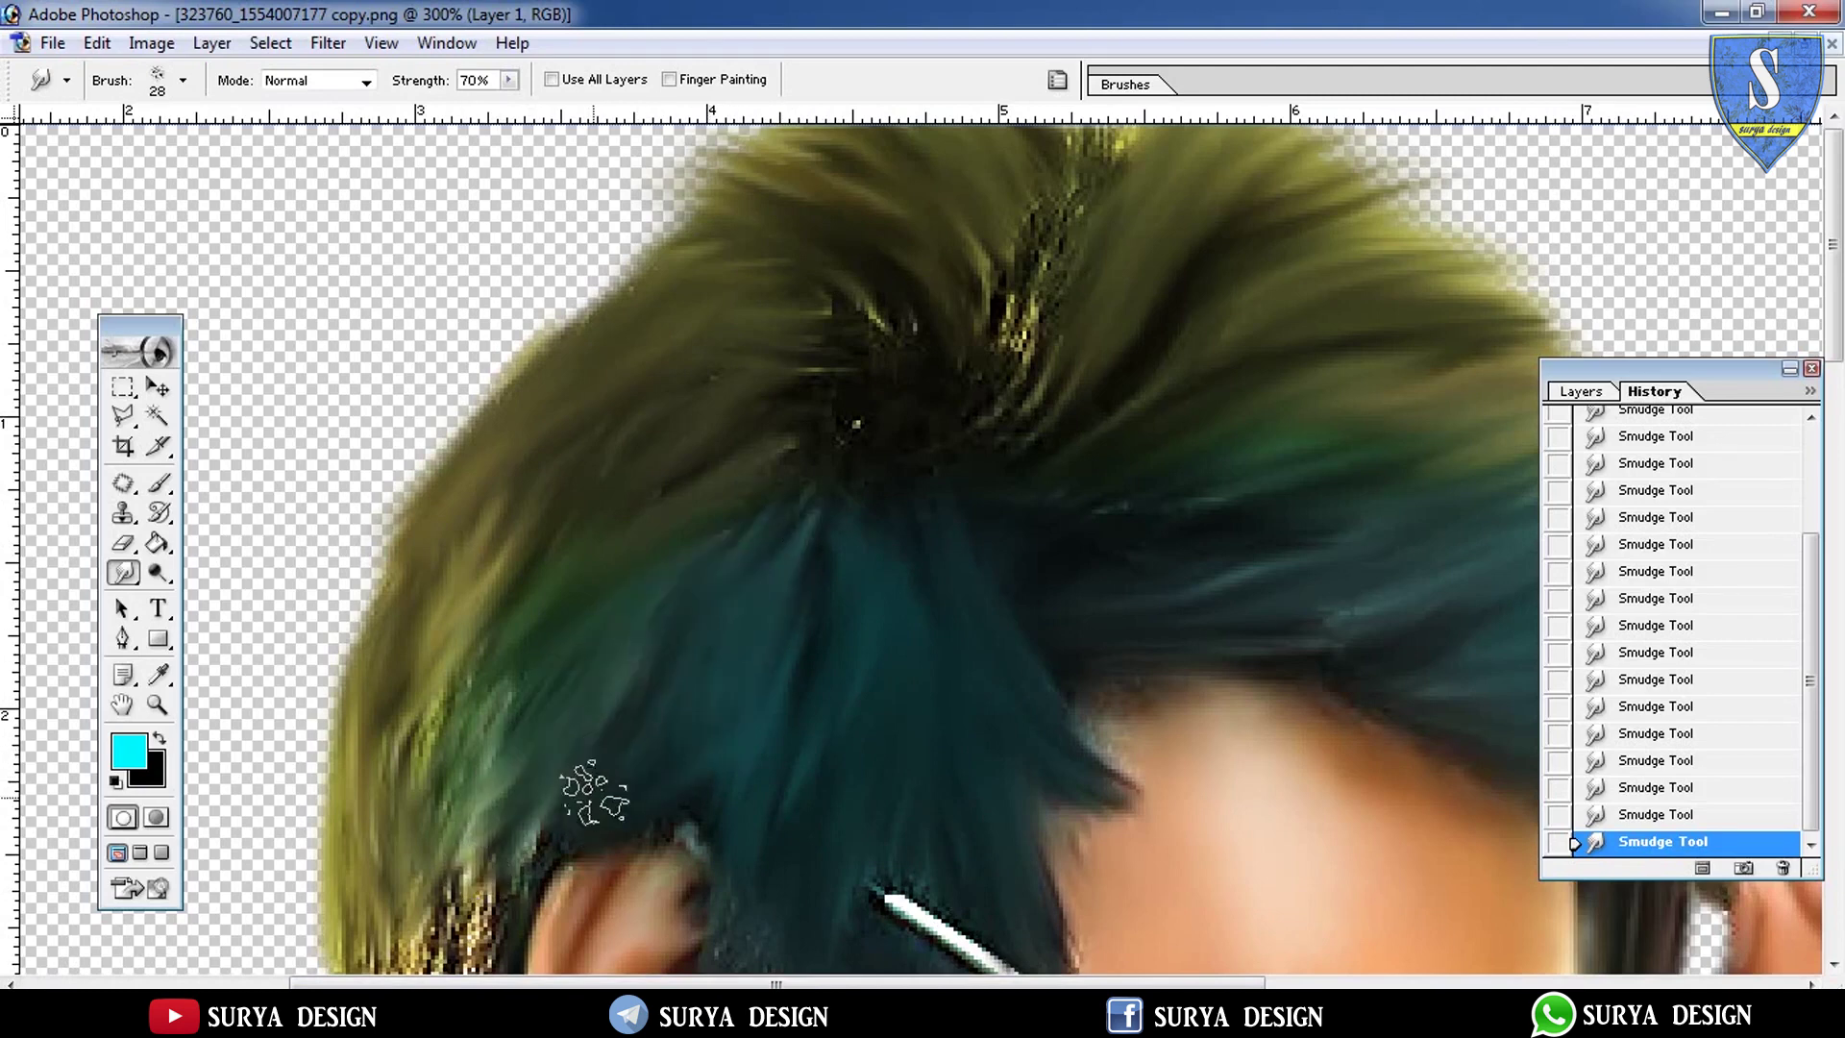
# Soften the gold texture at the hair top and push the left edge outward
pyautogui.moveTo(1167, 365); pyautogui.dragTo(1048, 154)
pyautogui.moveTo(996, 308); pyautogui.dragTo(1067, 144)
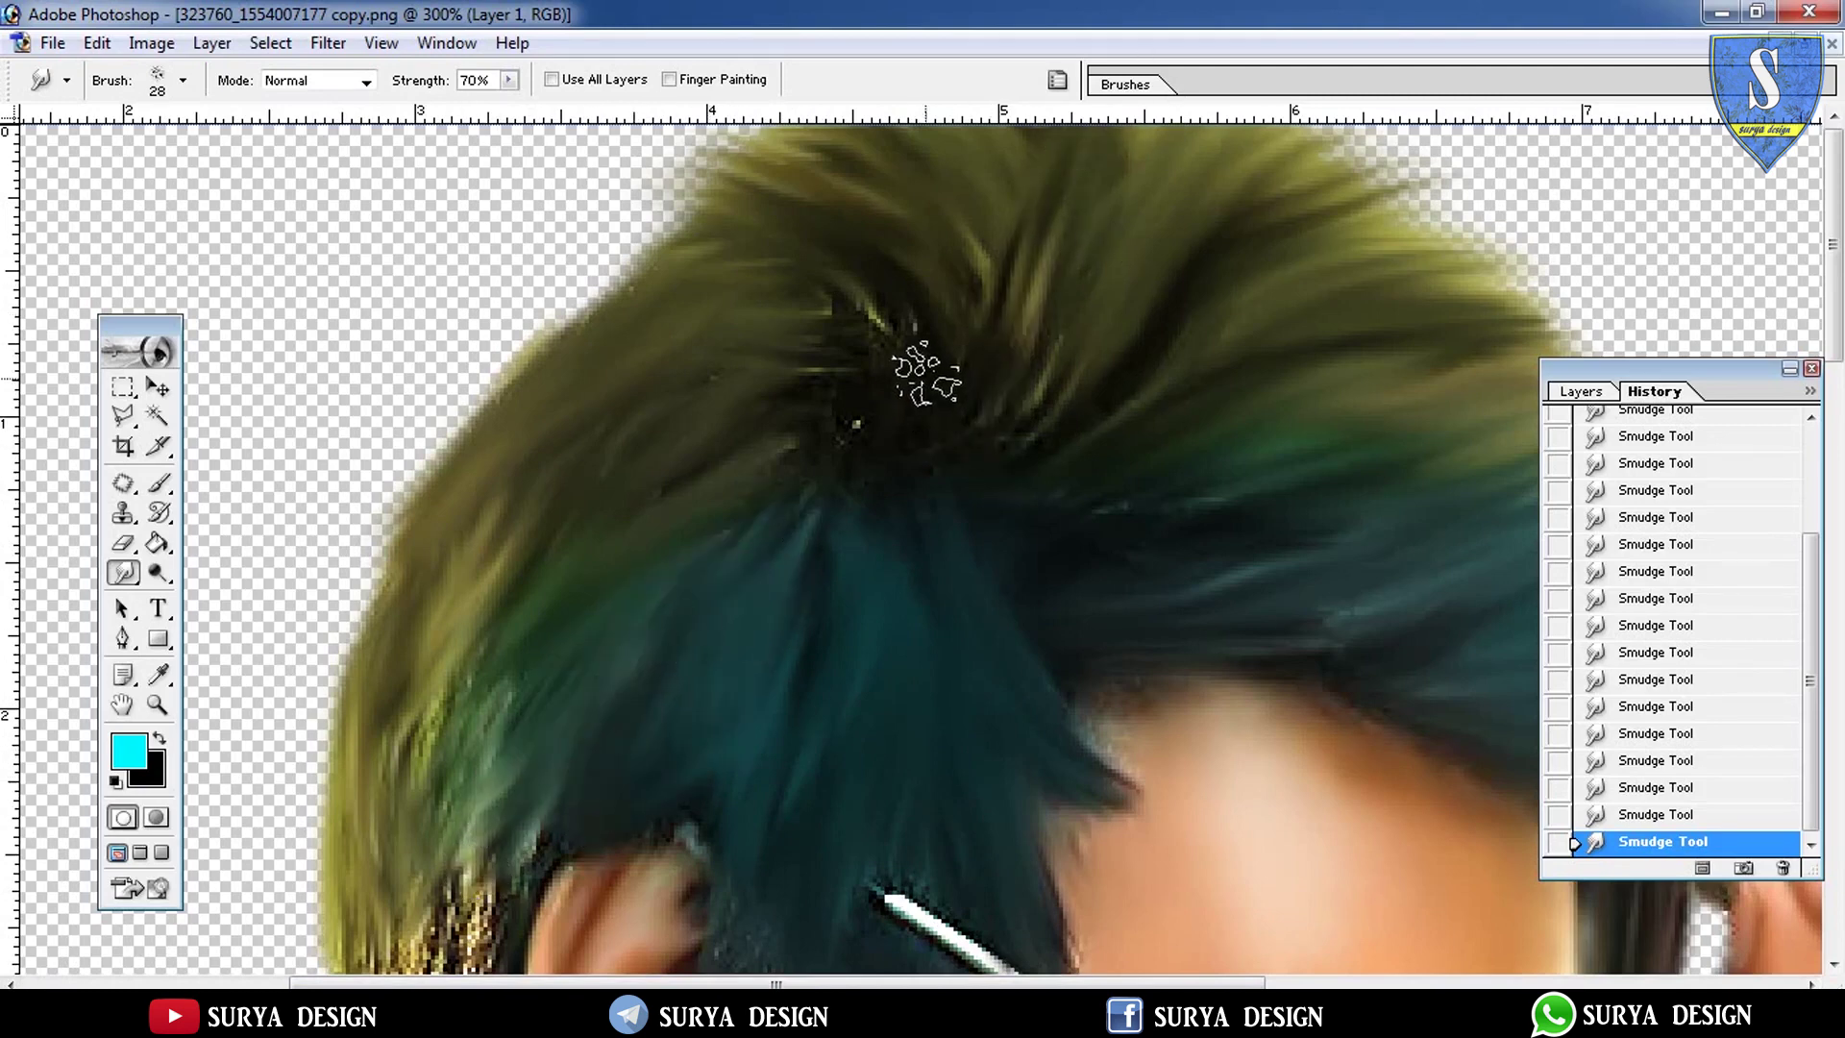
pyautogui.moveTo(658, 240)
pyautogui.mouseDown()
pyautogui.moveTo(795, 297)
pyautogui.moveTo(754, 342)
pyautogui.moveTo(379, 429)
pyautogui.moveTo(906, 493)
pyautogui.mouseUp()
pyautogui.moveTo(733, 391)
pyautogui.mouseDown()
pyautogui.moveTo(741, 412)
pyautogui.moveTo(584, 504)
pyautogui.mouseUp()
pyautogui.scroll(-5, 584, 504)
pyautogui.moveTo(317, 678)
pyautogui.mouseDown()
pyautogui.moveTo(227, 692)
pyautogui.moveTo(432, 577)
pyautogui.moveTo(440, 523)
pyautogui.moveTo(487, 544)
pyautogui.moveTo(261, 750)
pyautogui.mouseUp()
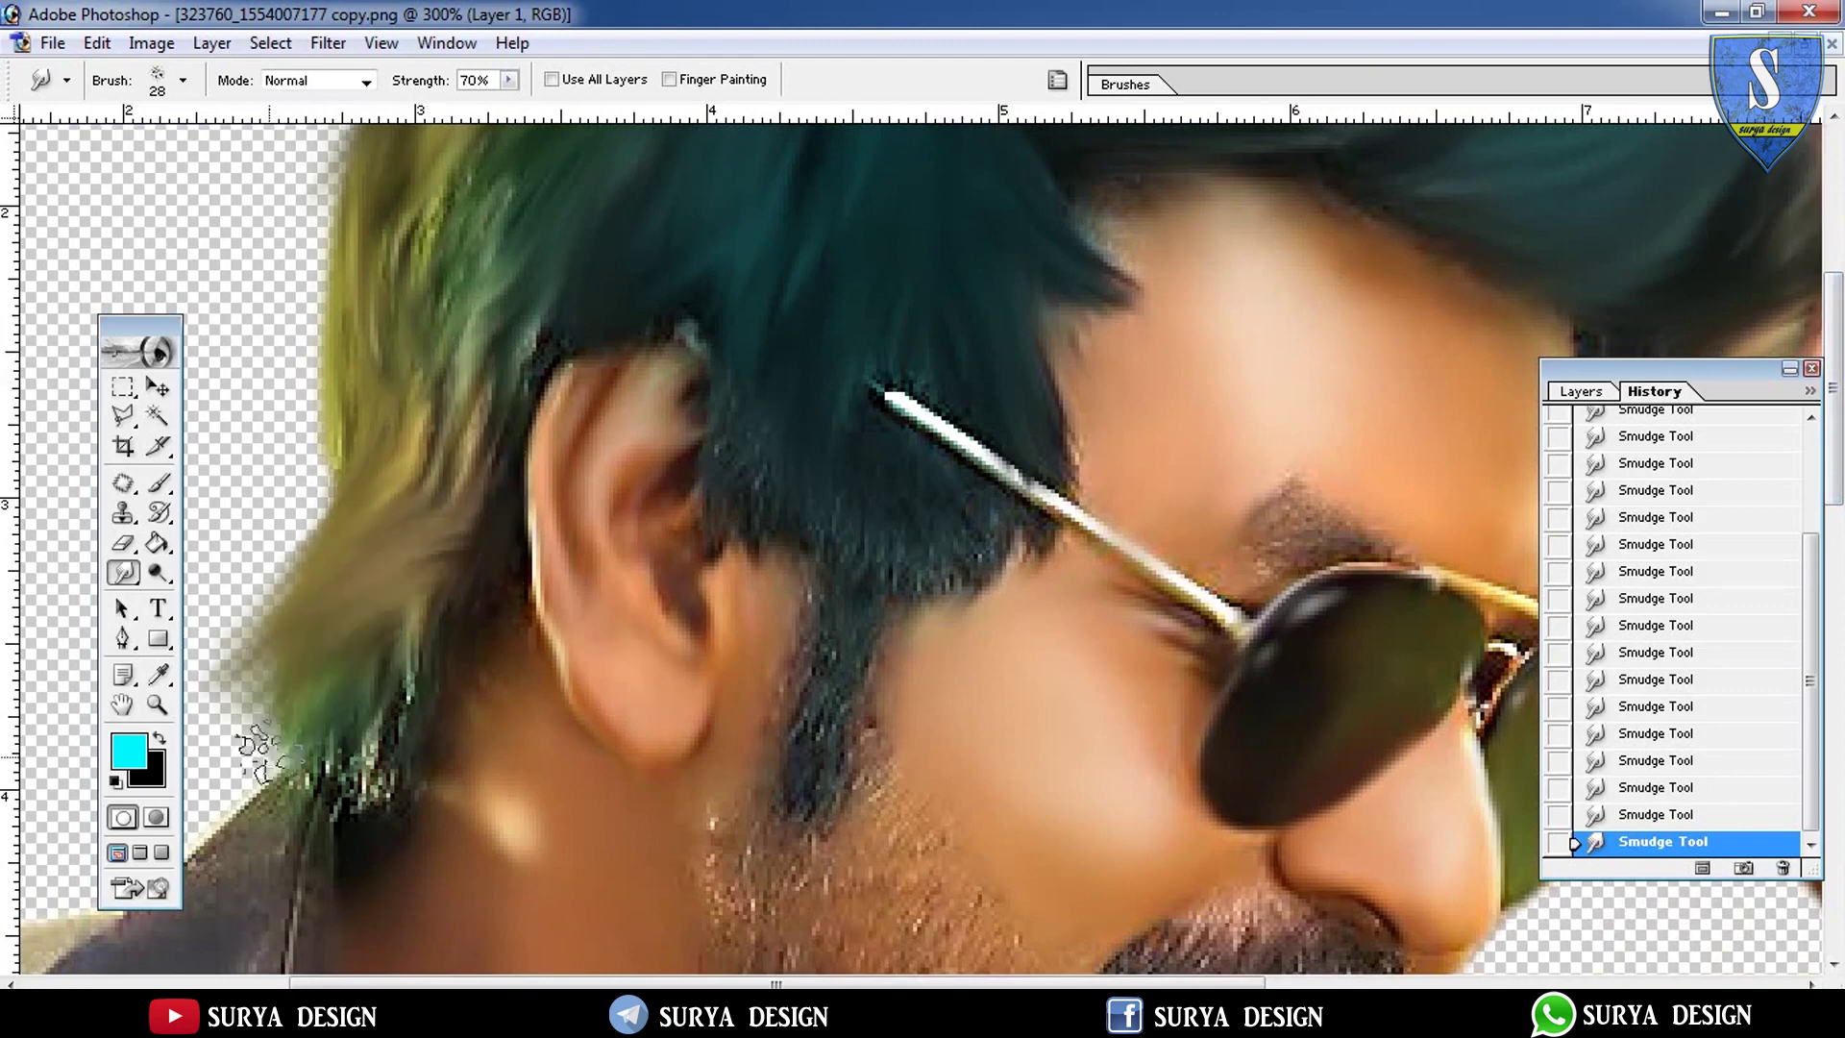
# Smooth the left hair edge and pull the sideburn and temple hair down toward the jaw
pyautogui.moveTo(402, 600)
pyautogui.mouseDown()
pyautogui.moveTo(346, 759)
pyautogui.moveTo(461, 384)
pyautogui.moveTo(427, 134)
pyautogui.mouseUp()
pyautogui.moveTo(776, 526); pyautogui.dragTo(817, 677)
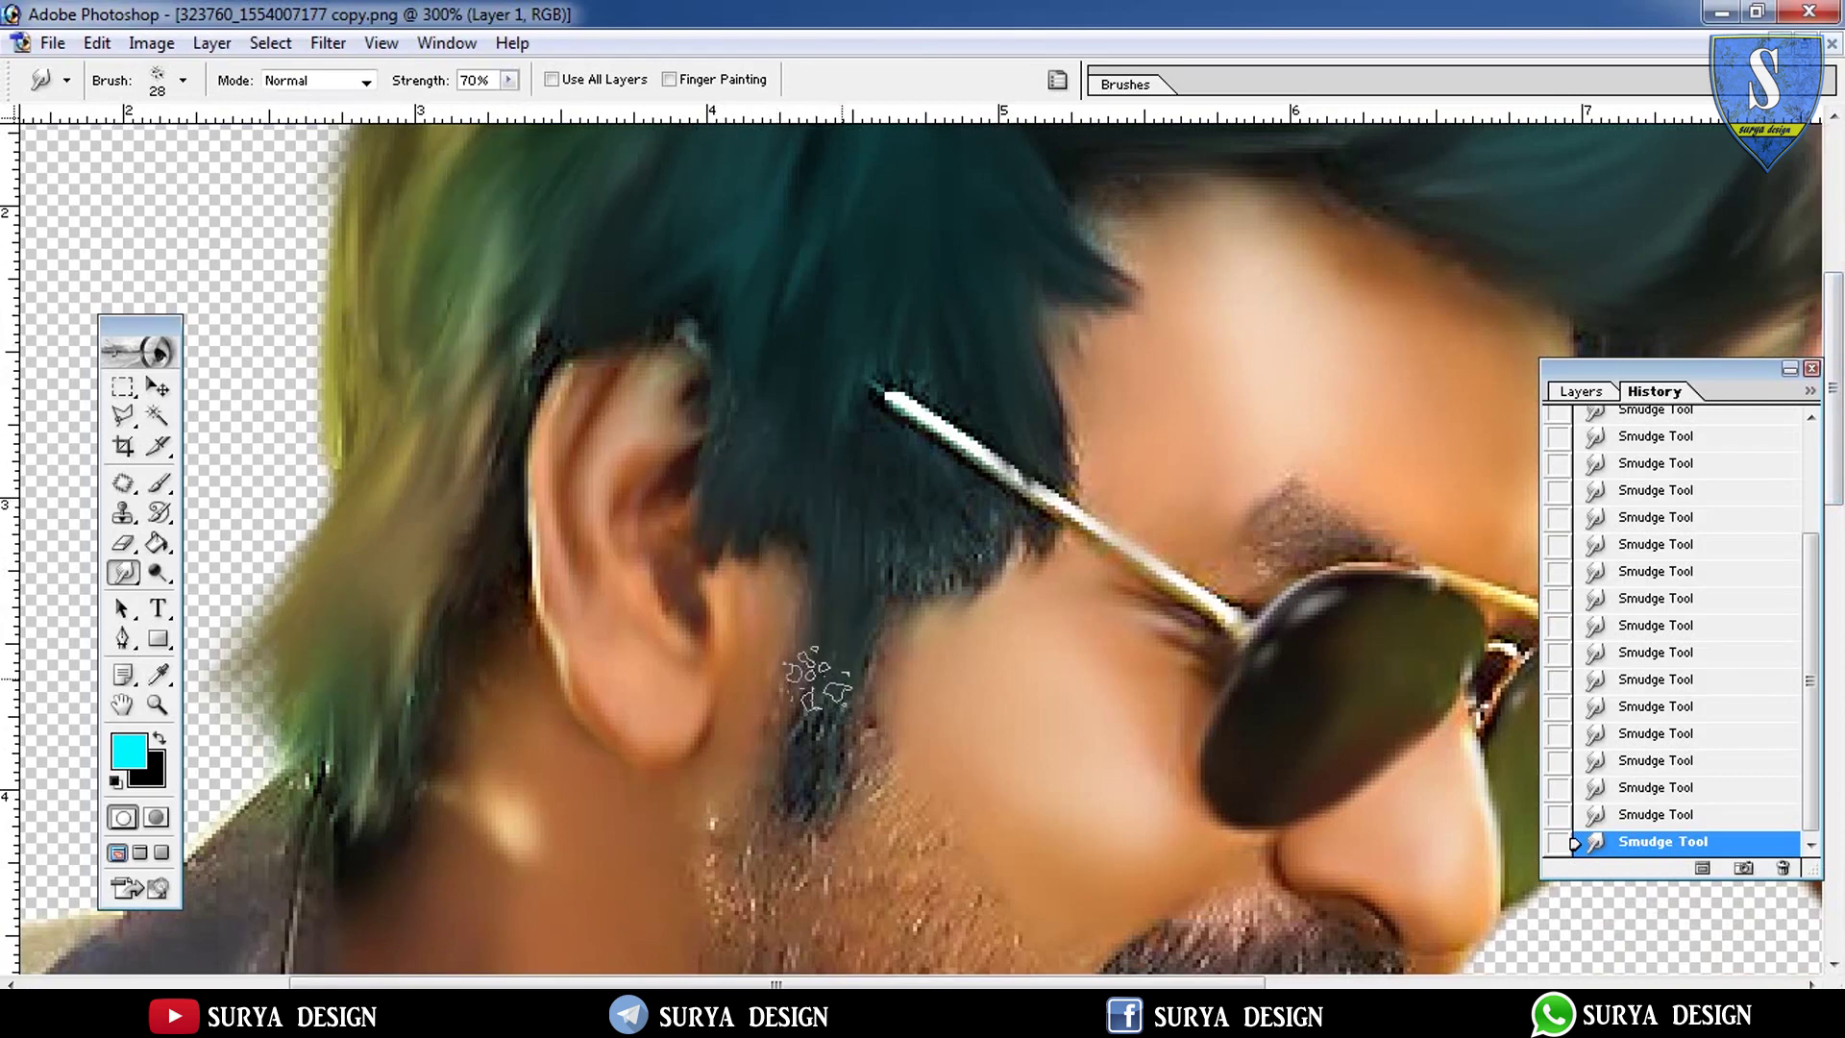
pyautogui.moveTo(928, 481); pyautogui.dragTo(975, 620)
pyautogui.moveTo(874, 528)
pyautogui.mouseDown()
pyautogui.moveTo(811, 638)
pyautogui.moveTo(822, 793)
pyautogui.mouseUp()
pyautogui.moveTo(1019, 524); pyautogui.dragTo(1009, 624)
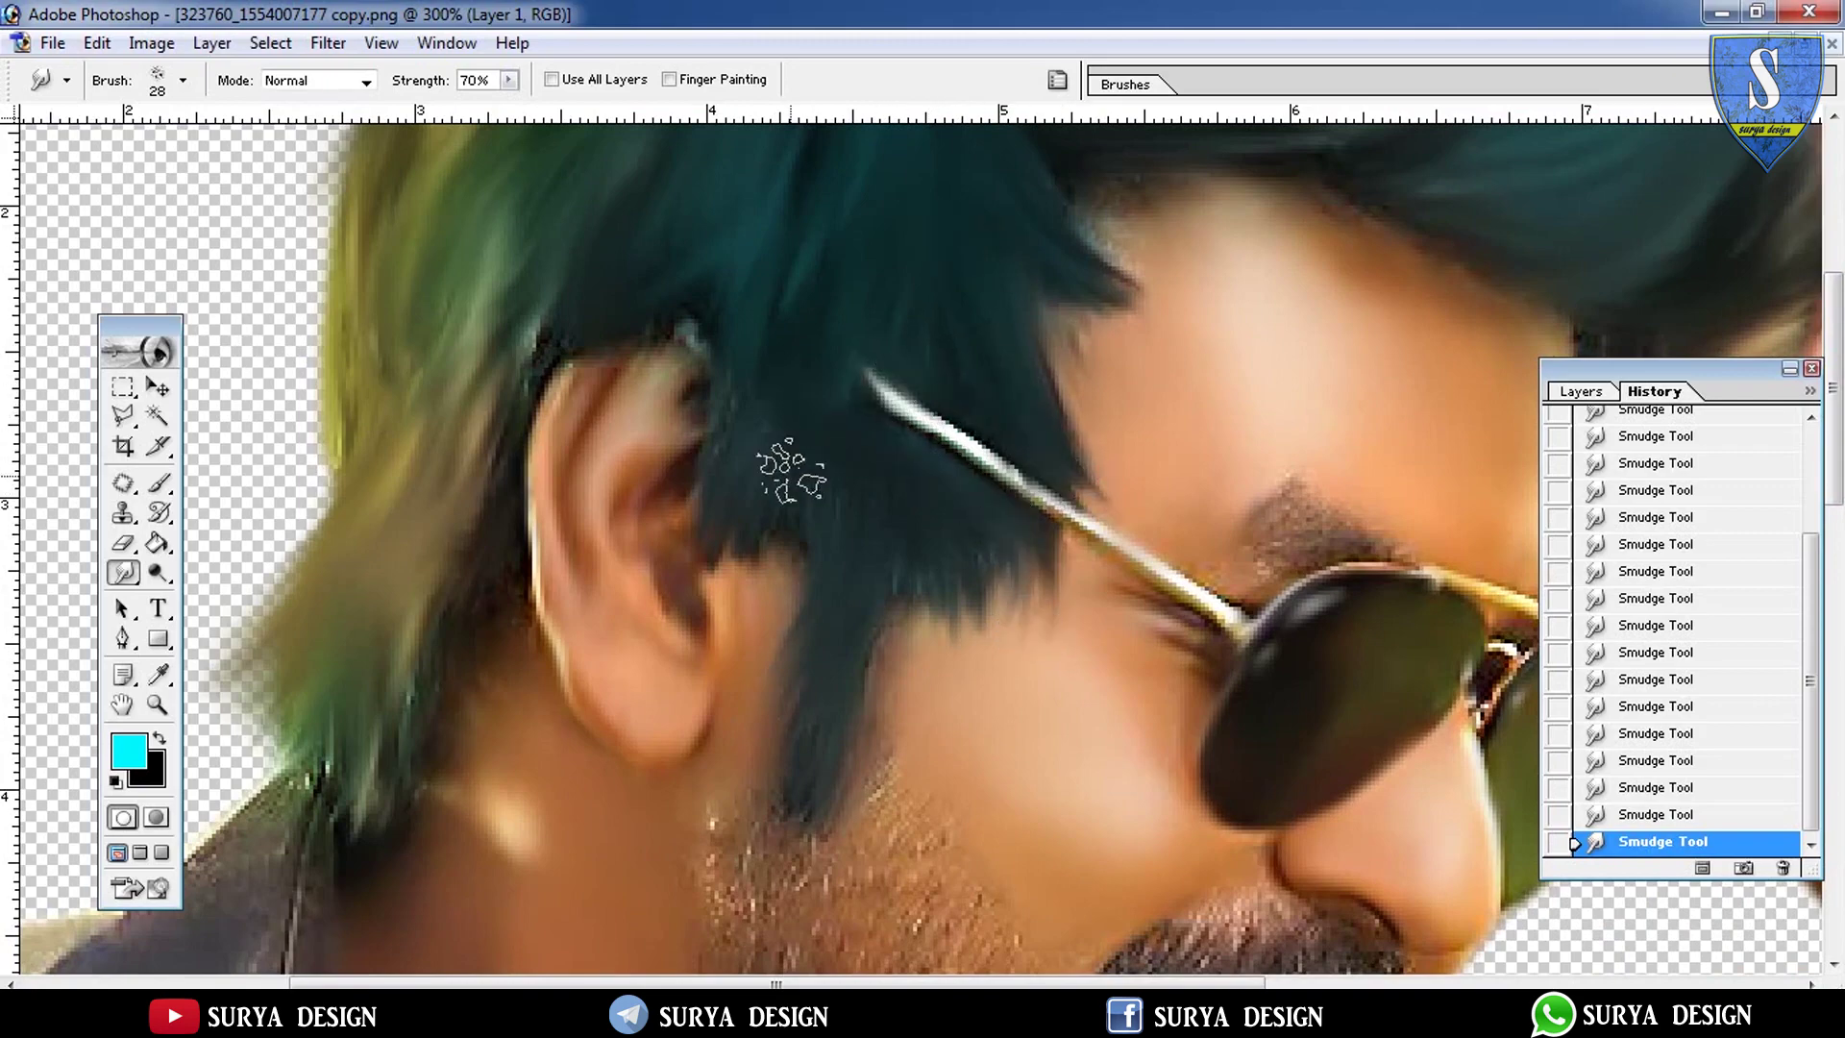
pyautogui.moveTo(786, 735); pyautogui.dragTo(769, 841)
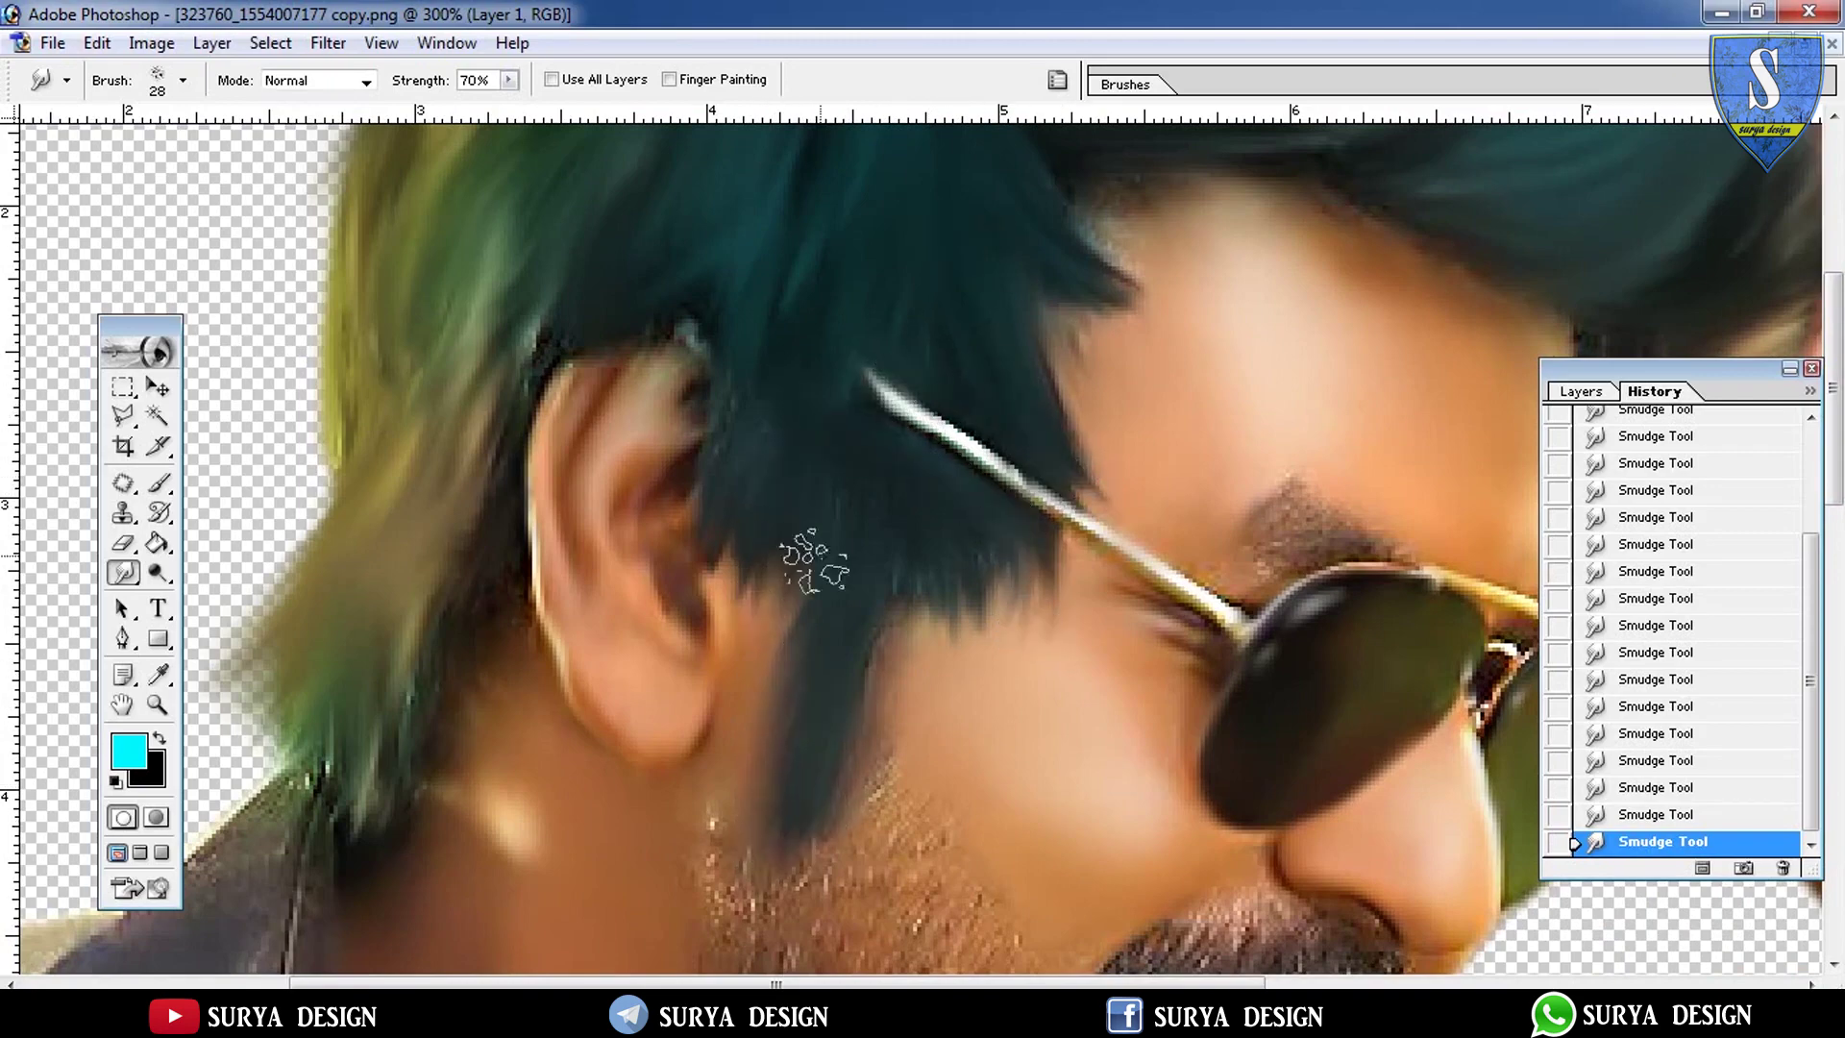
# Smudge the speckled stubble on the upper cheek and above the moustache into smooth skin
pyautogui.scroll(5, 773, 682)
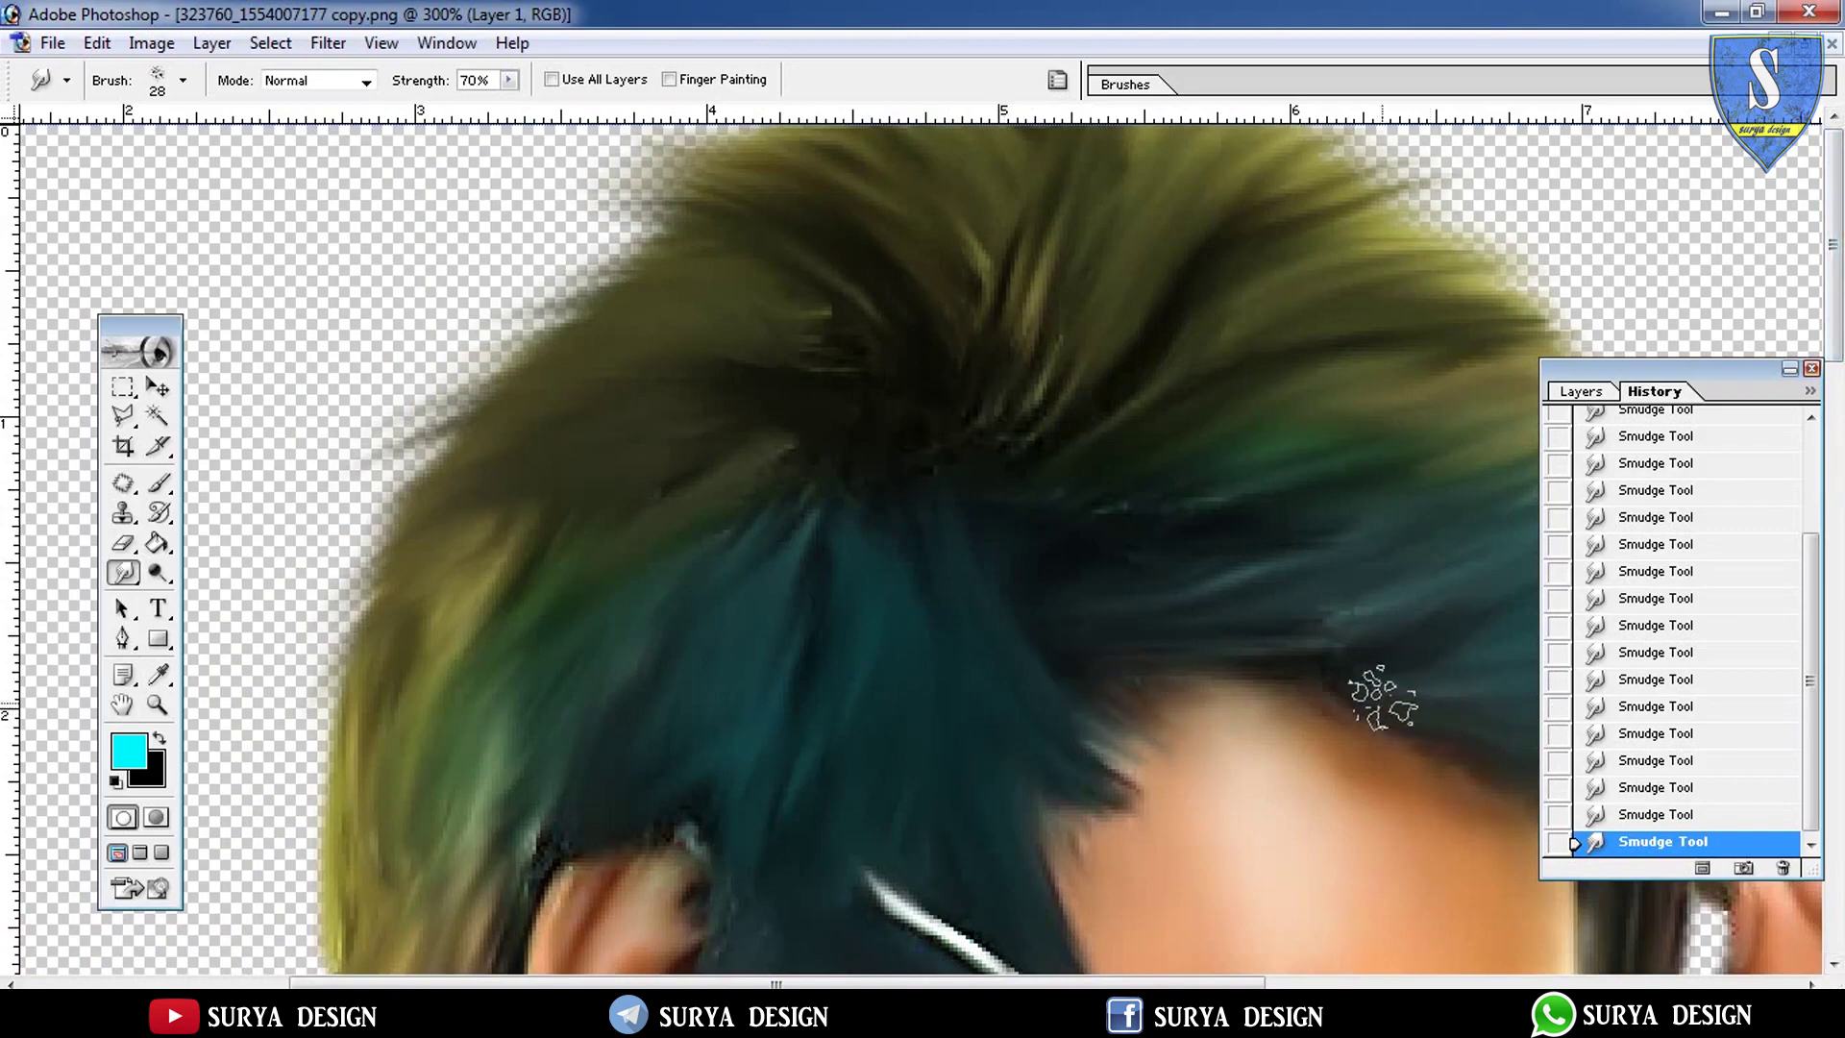
pyautogui.scroll(-8, 827, 356)
pyautogui.scroll(-4, 826, 356)
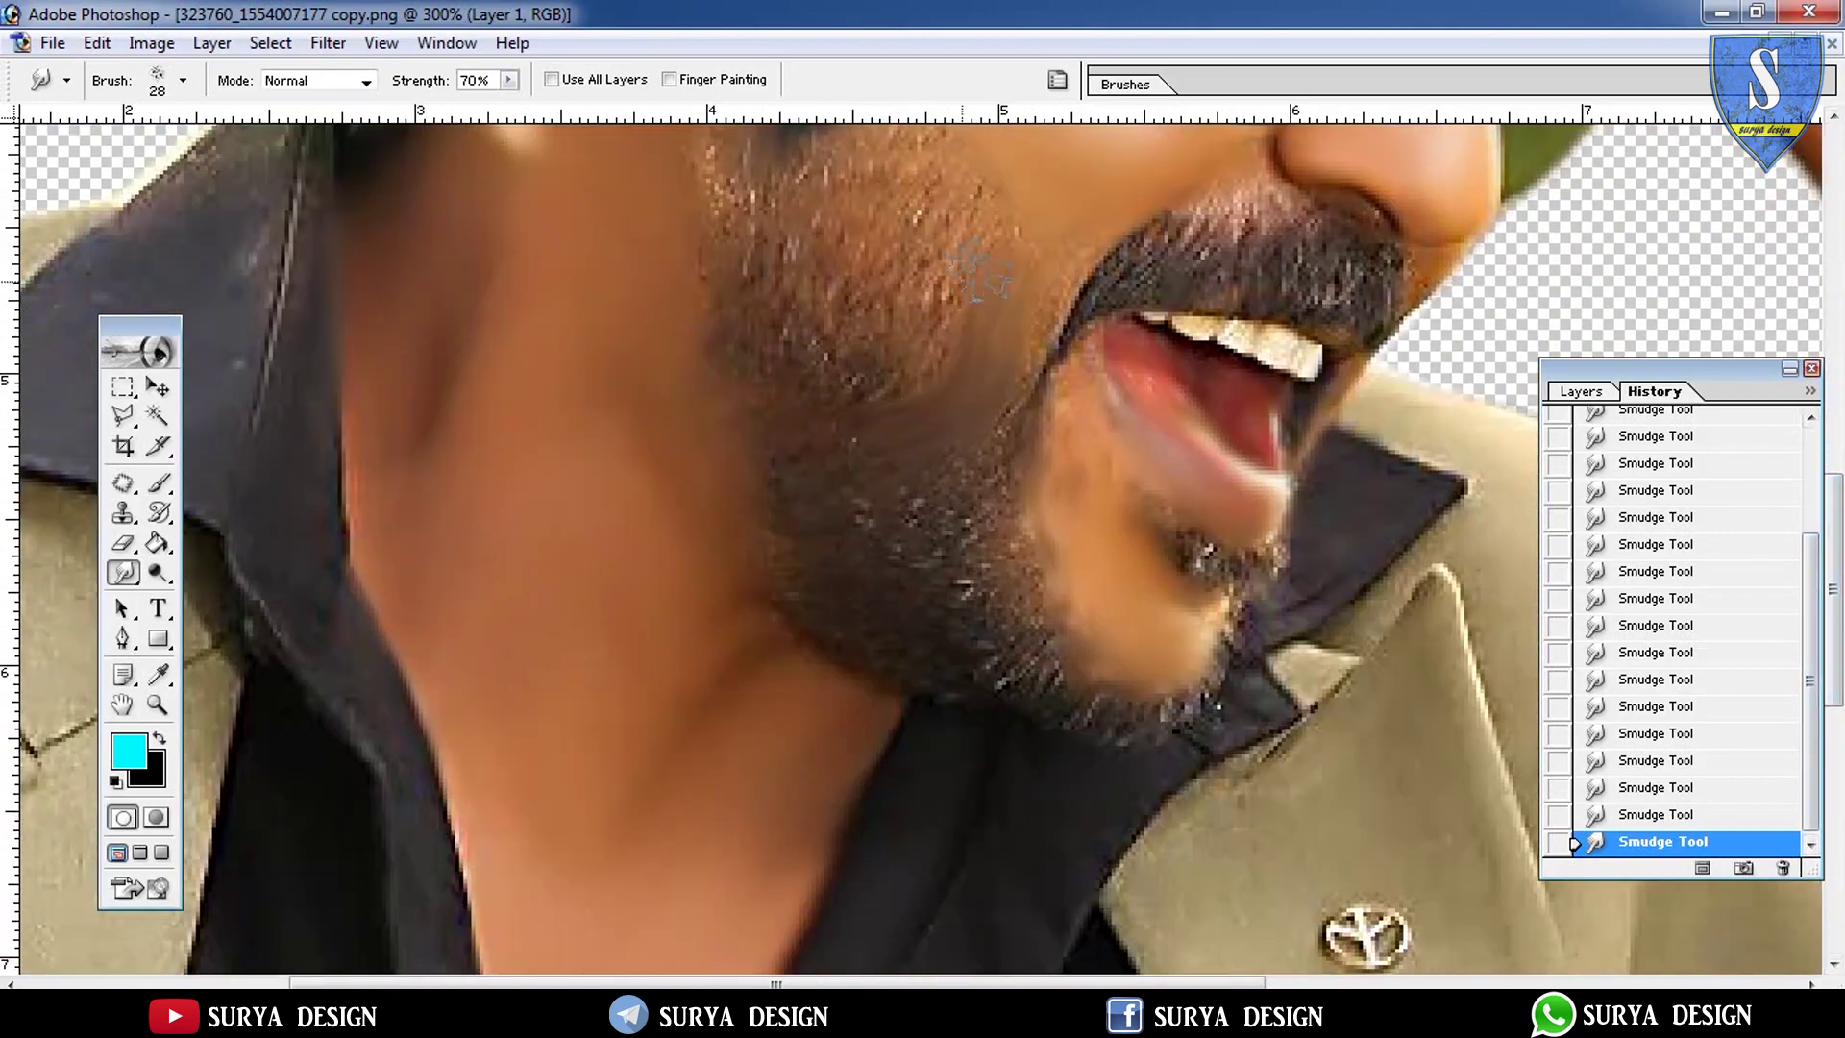
pyautogui.moveTo(927, 193); pyautogui.dragTo(726, 125)
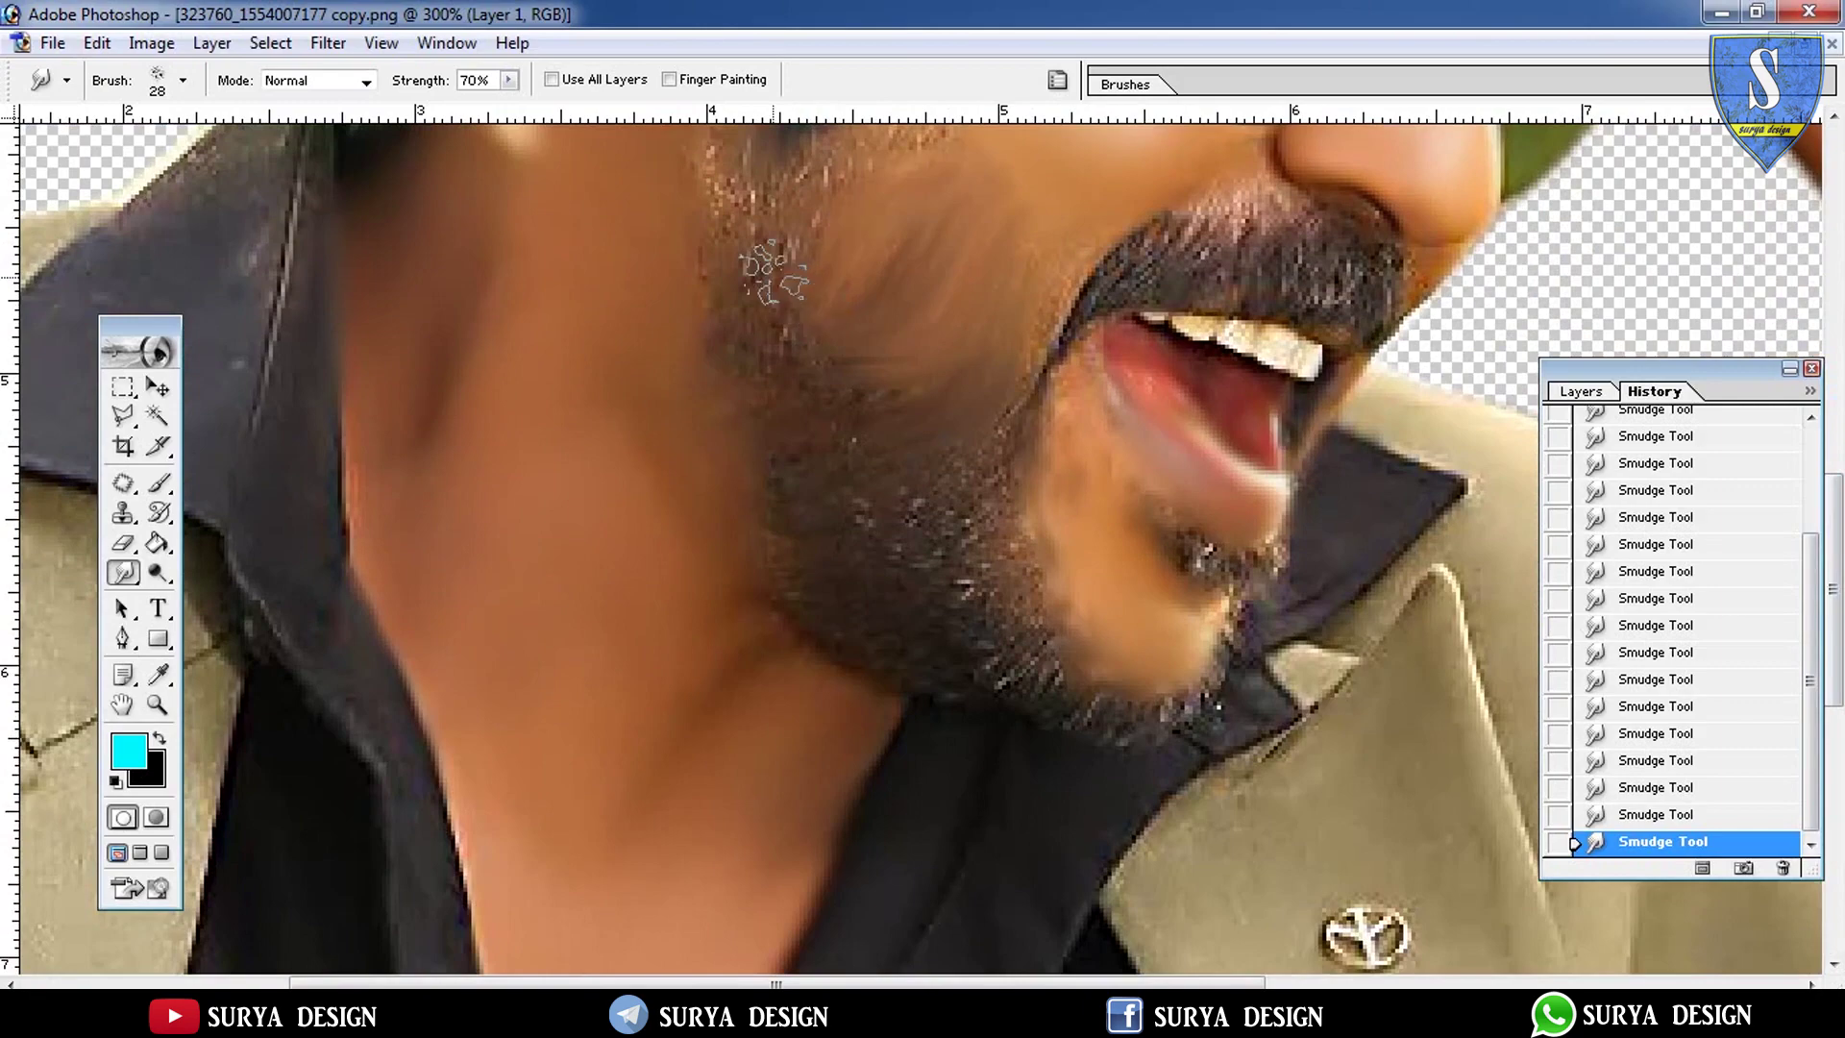
pyautogui.scroll(2, 877, 365)
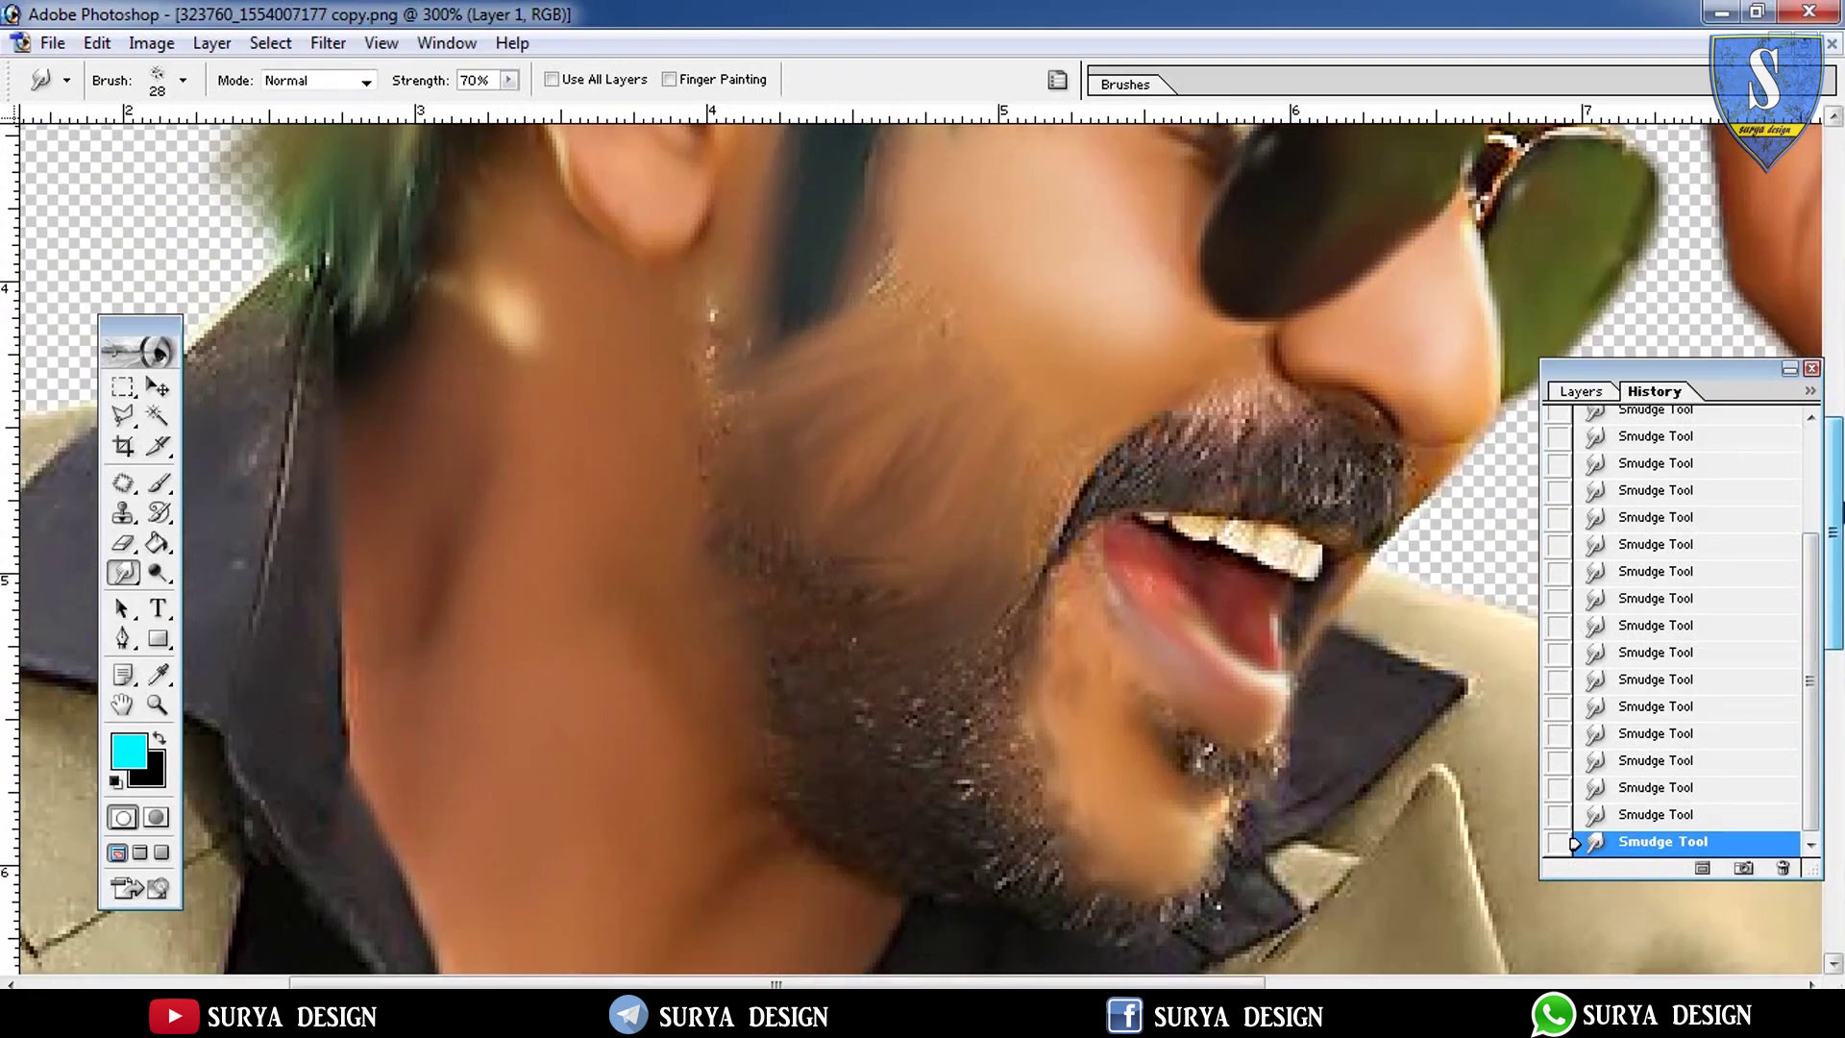
pyautogui.moveTo(825, 440); pyautogui.dragTo(863, 289)
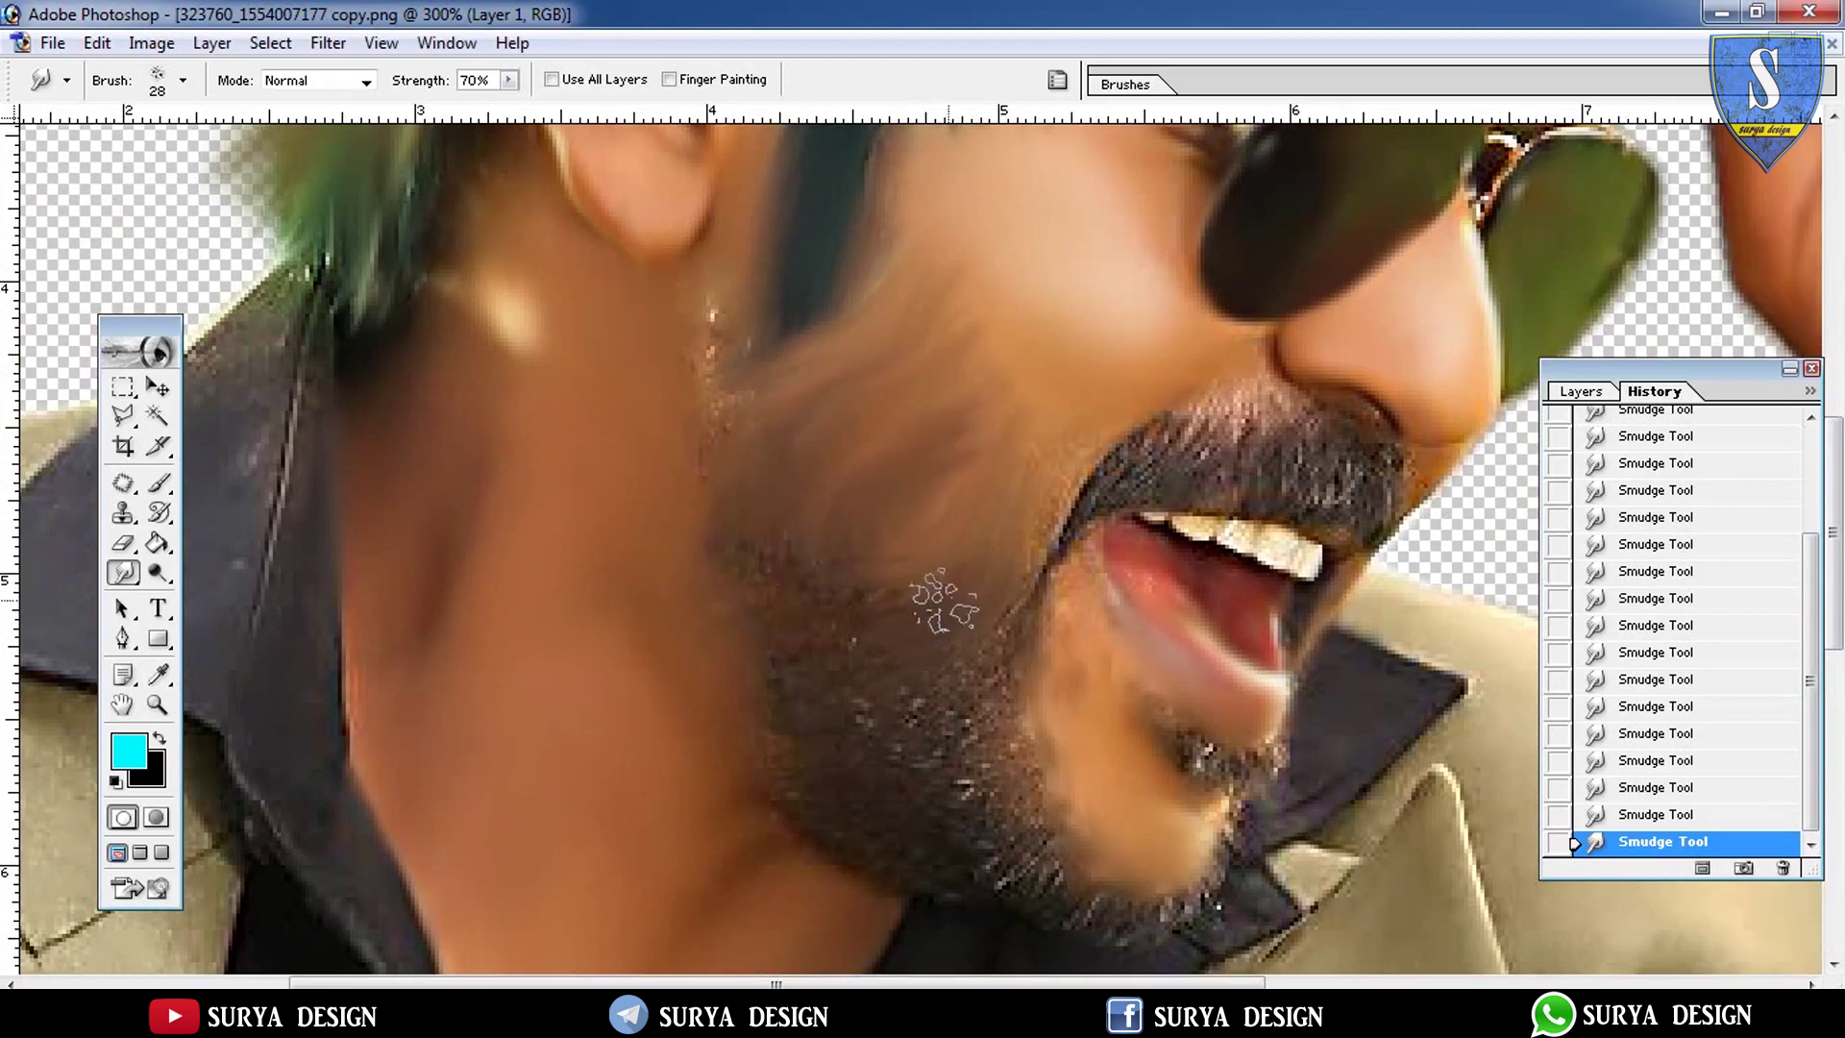
pyautogui.moveTo(942, 601); pyautogui.dragTo(1057, 485)
pyautogui.moveTo(812, 557); pyautogui.dragTo(747, 581)
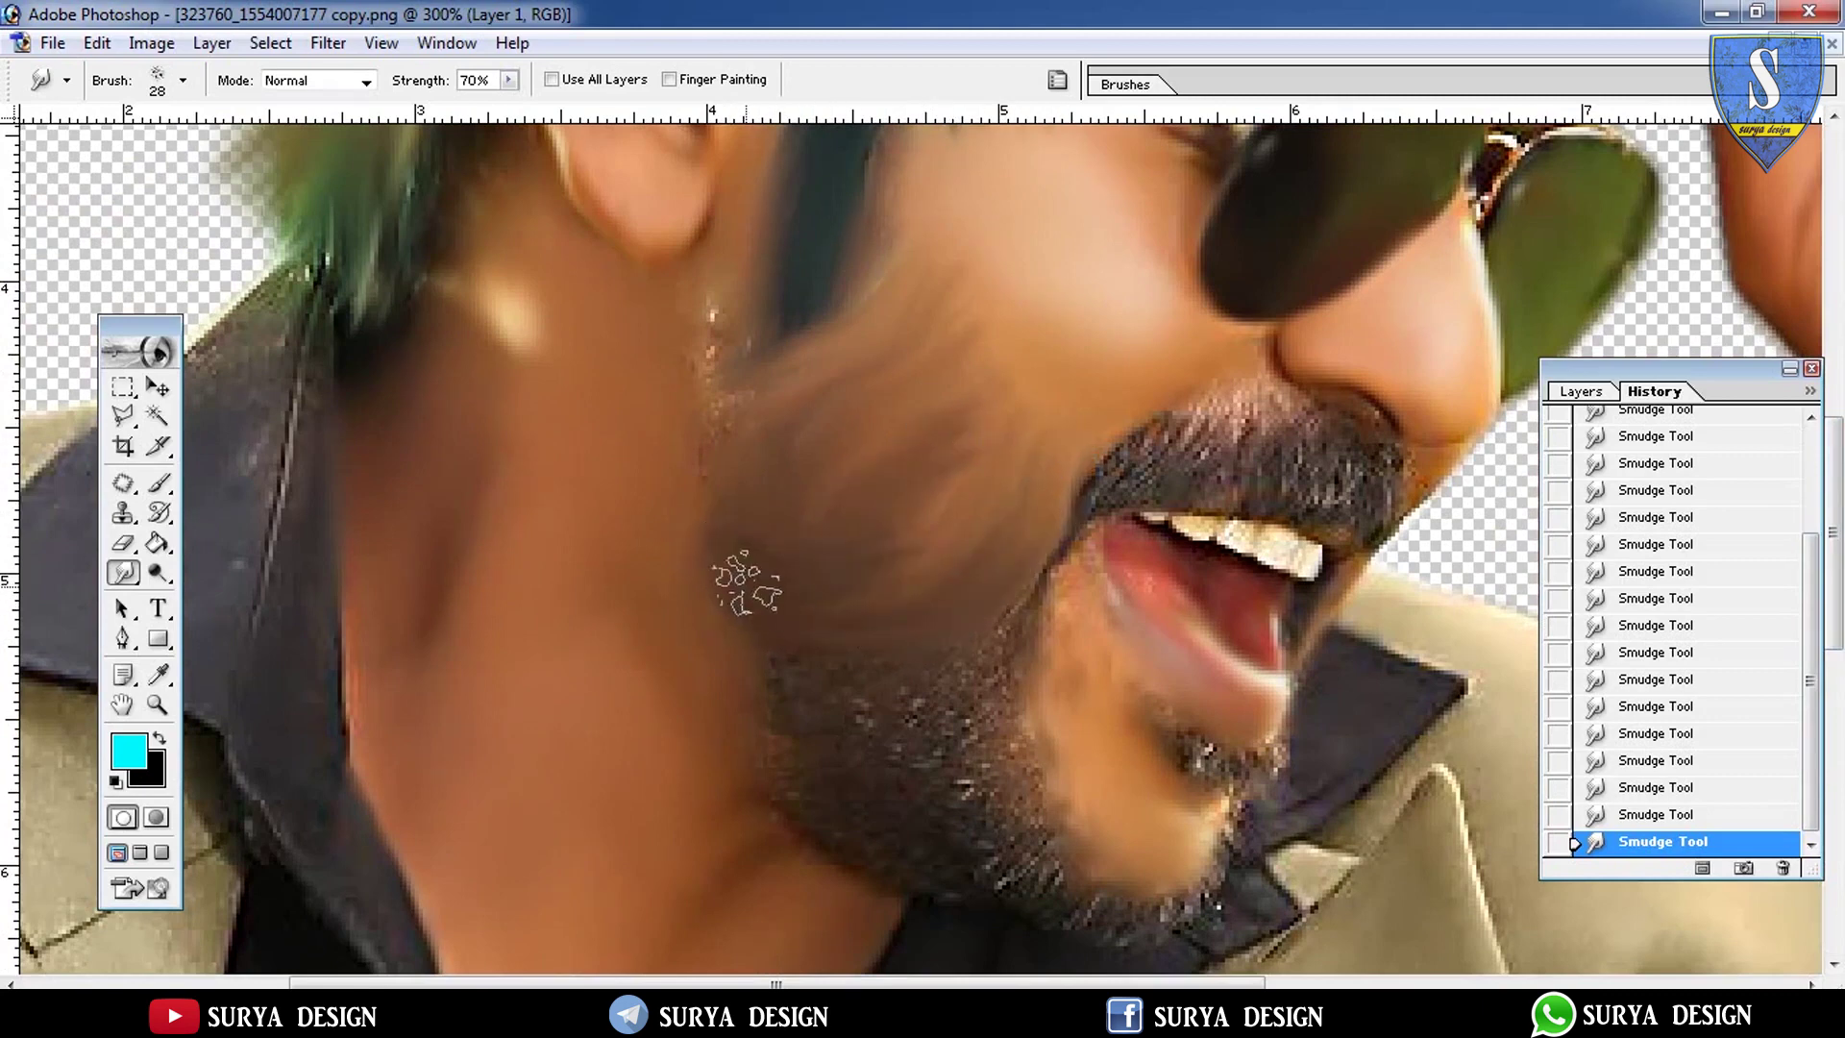
pyautogui.moveTo(735, 356); pyautogui.dragTo(698, 480)
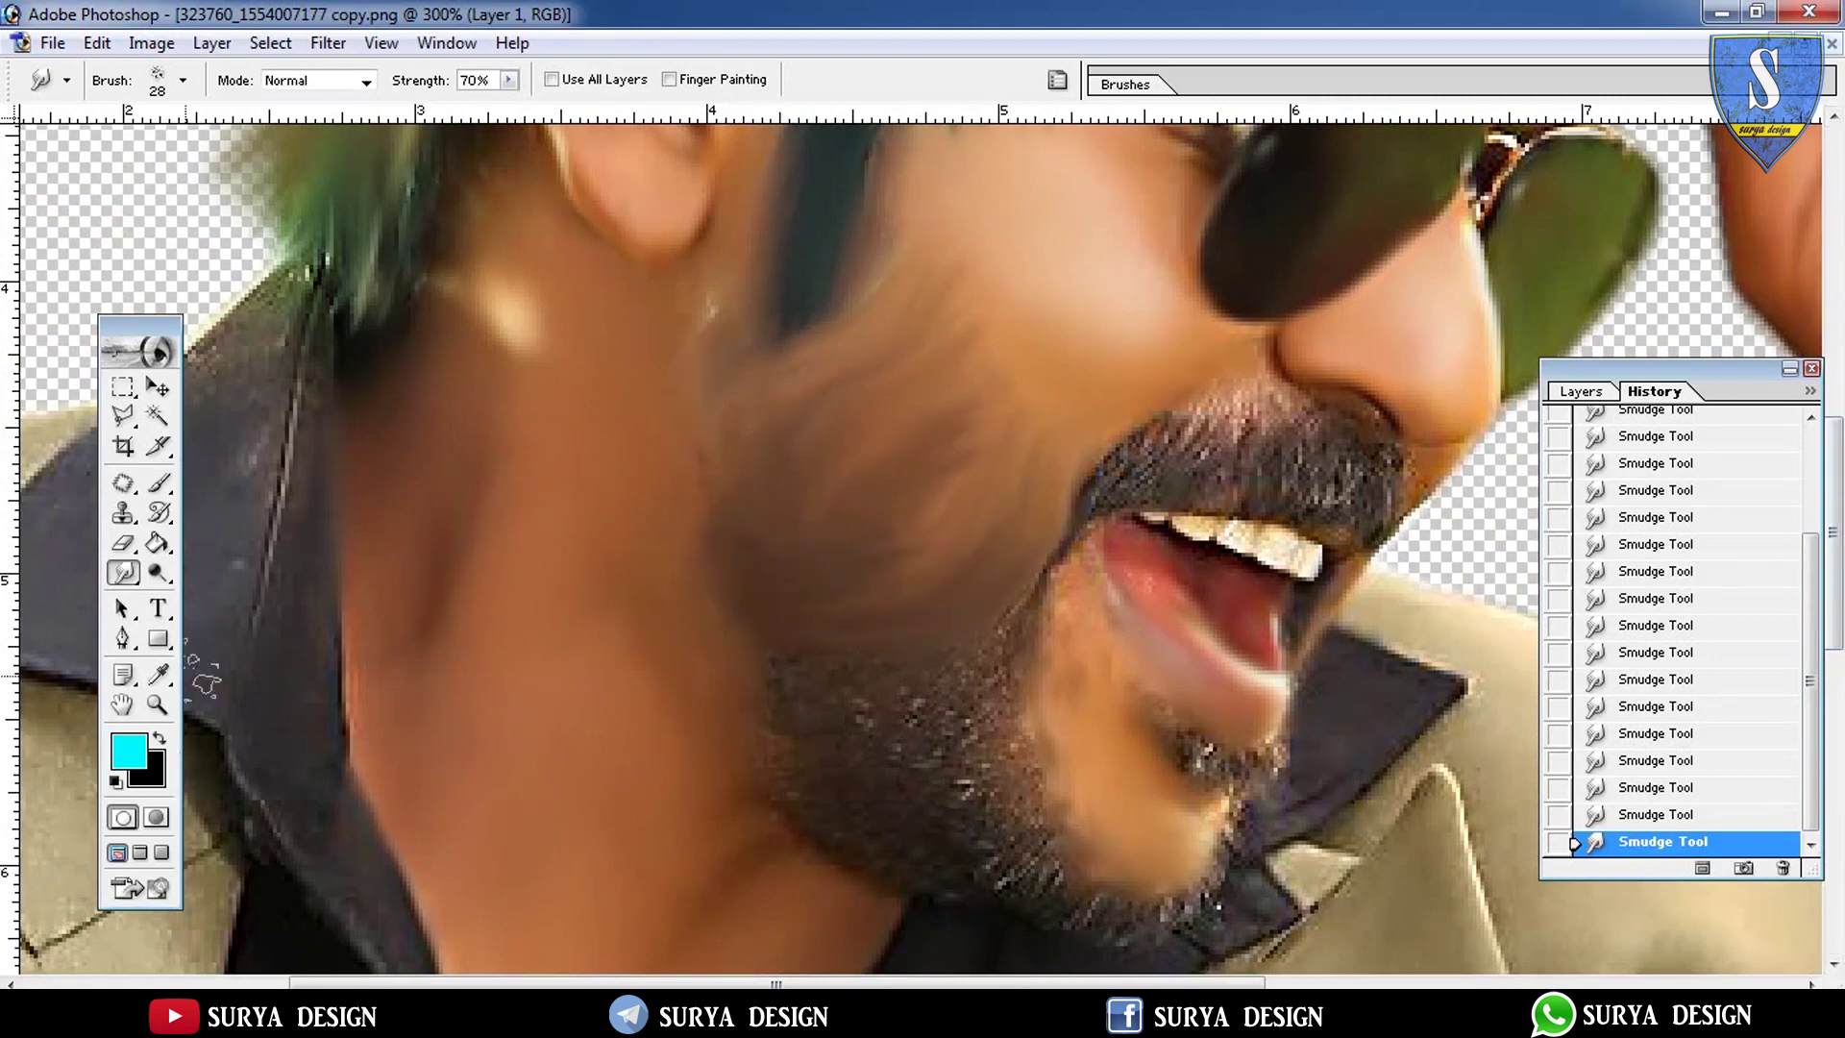
pyautogui.click(157, 704)
pyautogui.click(1043, 909)
# Zoom in on the chin and smudge the stubble on the chin, neck and jaw
pyautogui.click(1090, 885)
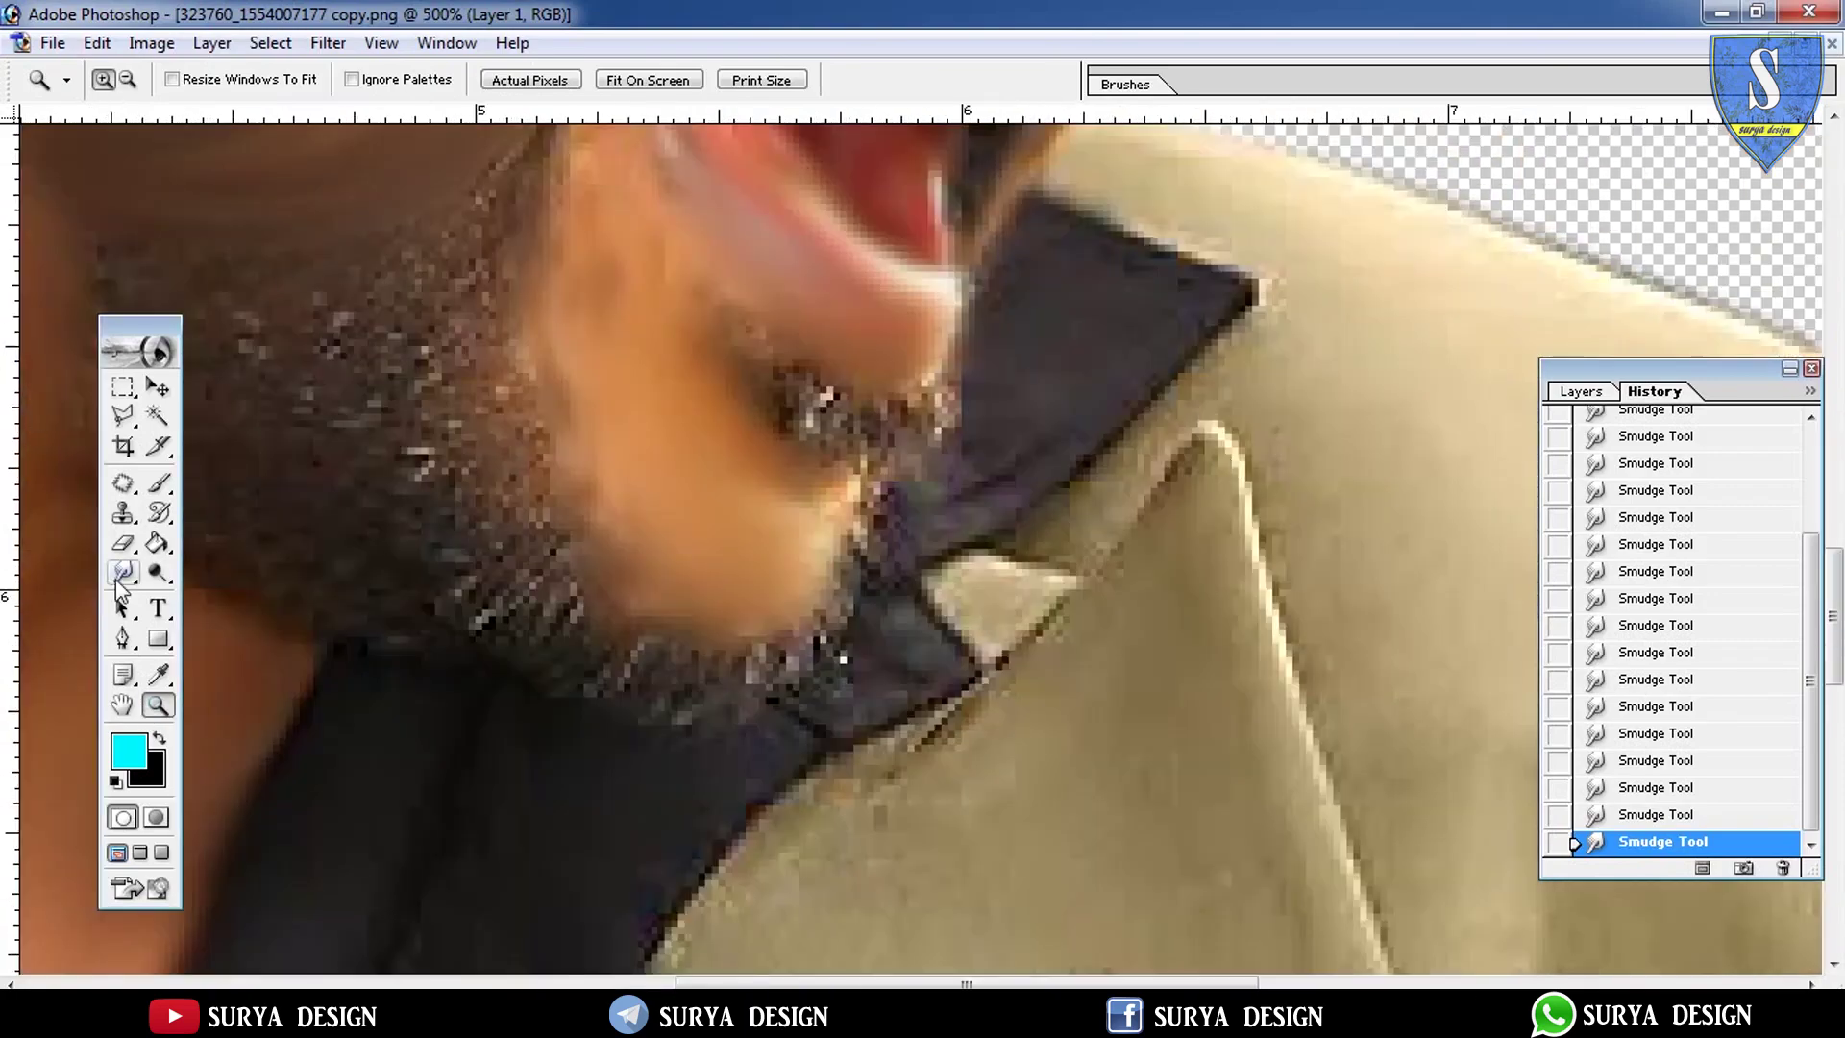
pyautogui.click(121, 573)
pyautogui.moveTo(634, 596)
pyautogui.mouseDown()
pyautogui.moveTo(461, 480)
pyautogui.moveTo(423, 346)
pyautogui.moveTo(473, 411)
pyautogui.moveTo(500, 586)
pyautogui.moveTo(1057, 577)
pyautogui.mouseUp()
pyautogui.moveTo(865, 394)
pyautogui.mouseDown()
pyautogui.moveTo(720, 288)
pyautogui.moveTo(741, 309)
pyautogui.moveTo(609, 363)
pyautogui.mouseUp()
pyautogui.moveTo(1167, 691)
pyautogui.mouseDown()
pyautogui.moveTo(1285, 660)
pyautogui.moveTo(1133, 734)
pyautogui.mouseUp()
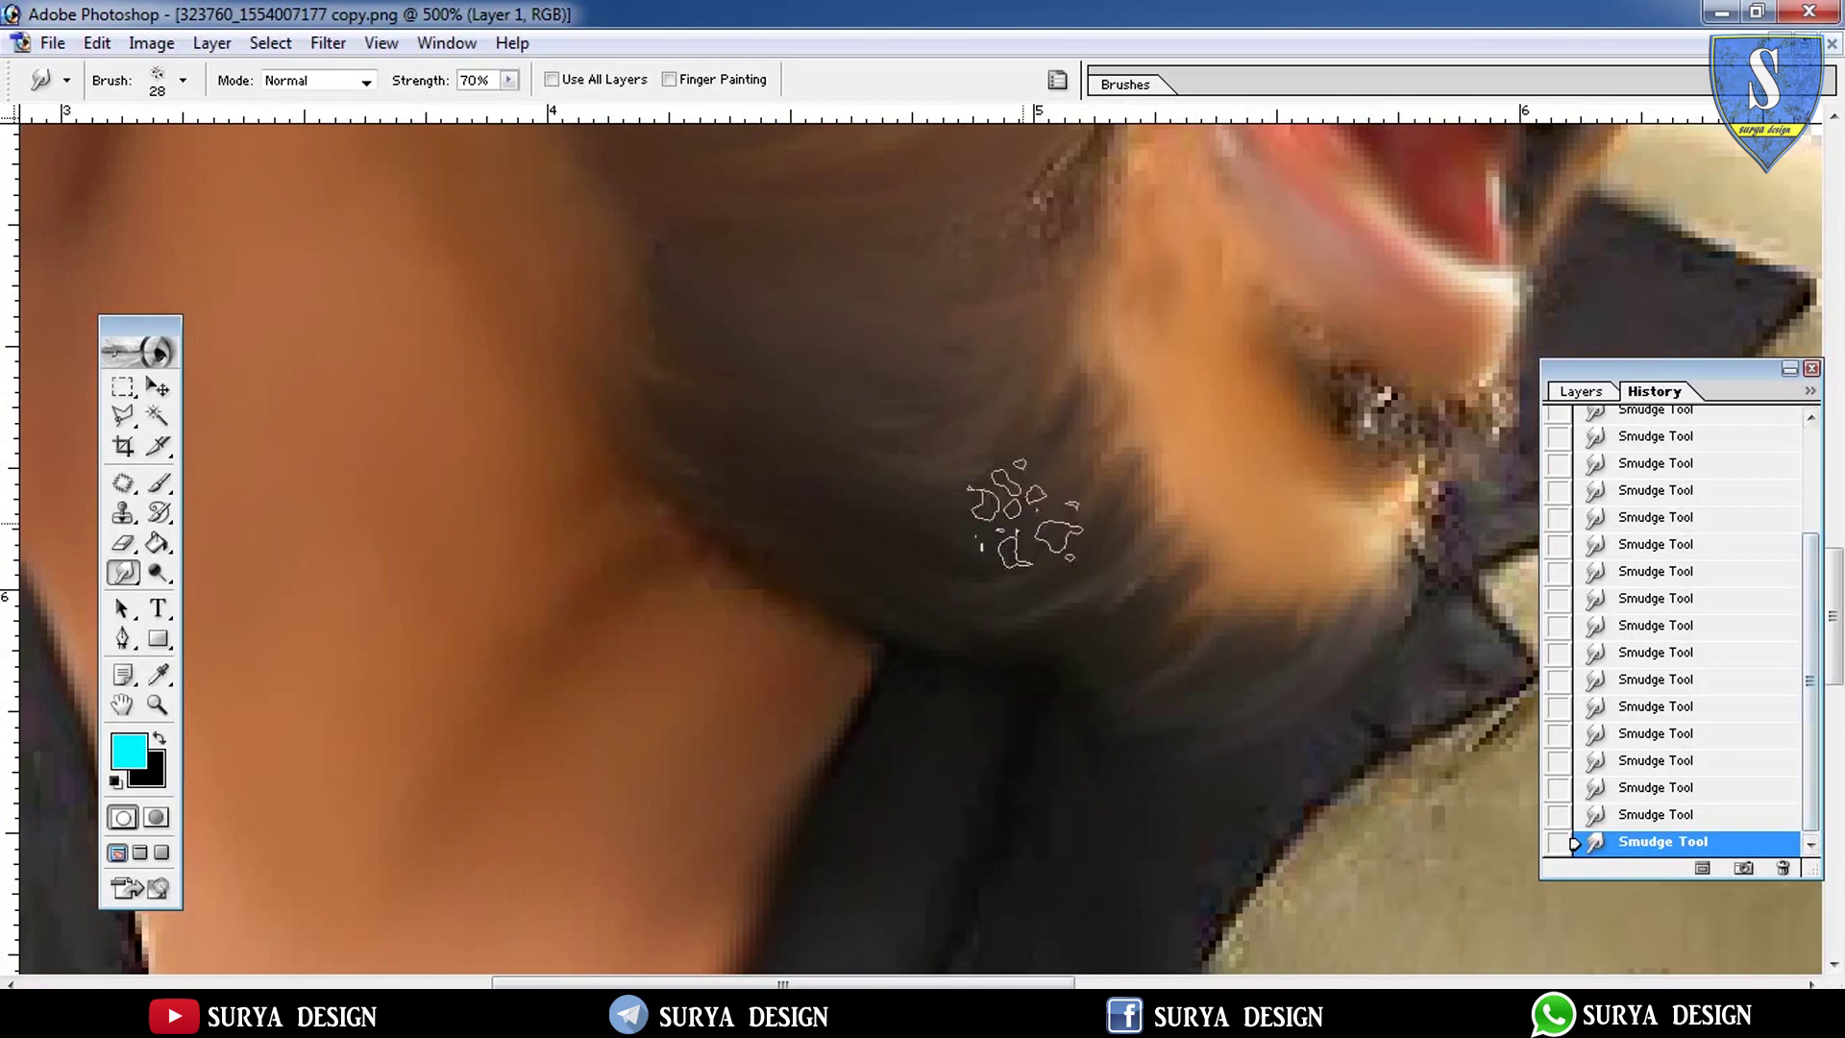
pyautogui.moveTo(1383, 418)
pyautogui.mouseDown()
pyautogui.moveTo(1335, 427)
pyautogui.moveTo(1480, 481)
pyautogui.mouseUp()
pyautogui.moveTo(1479, 403); pyautogui.dragTo(1307, 480)
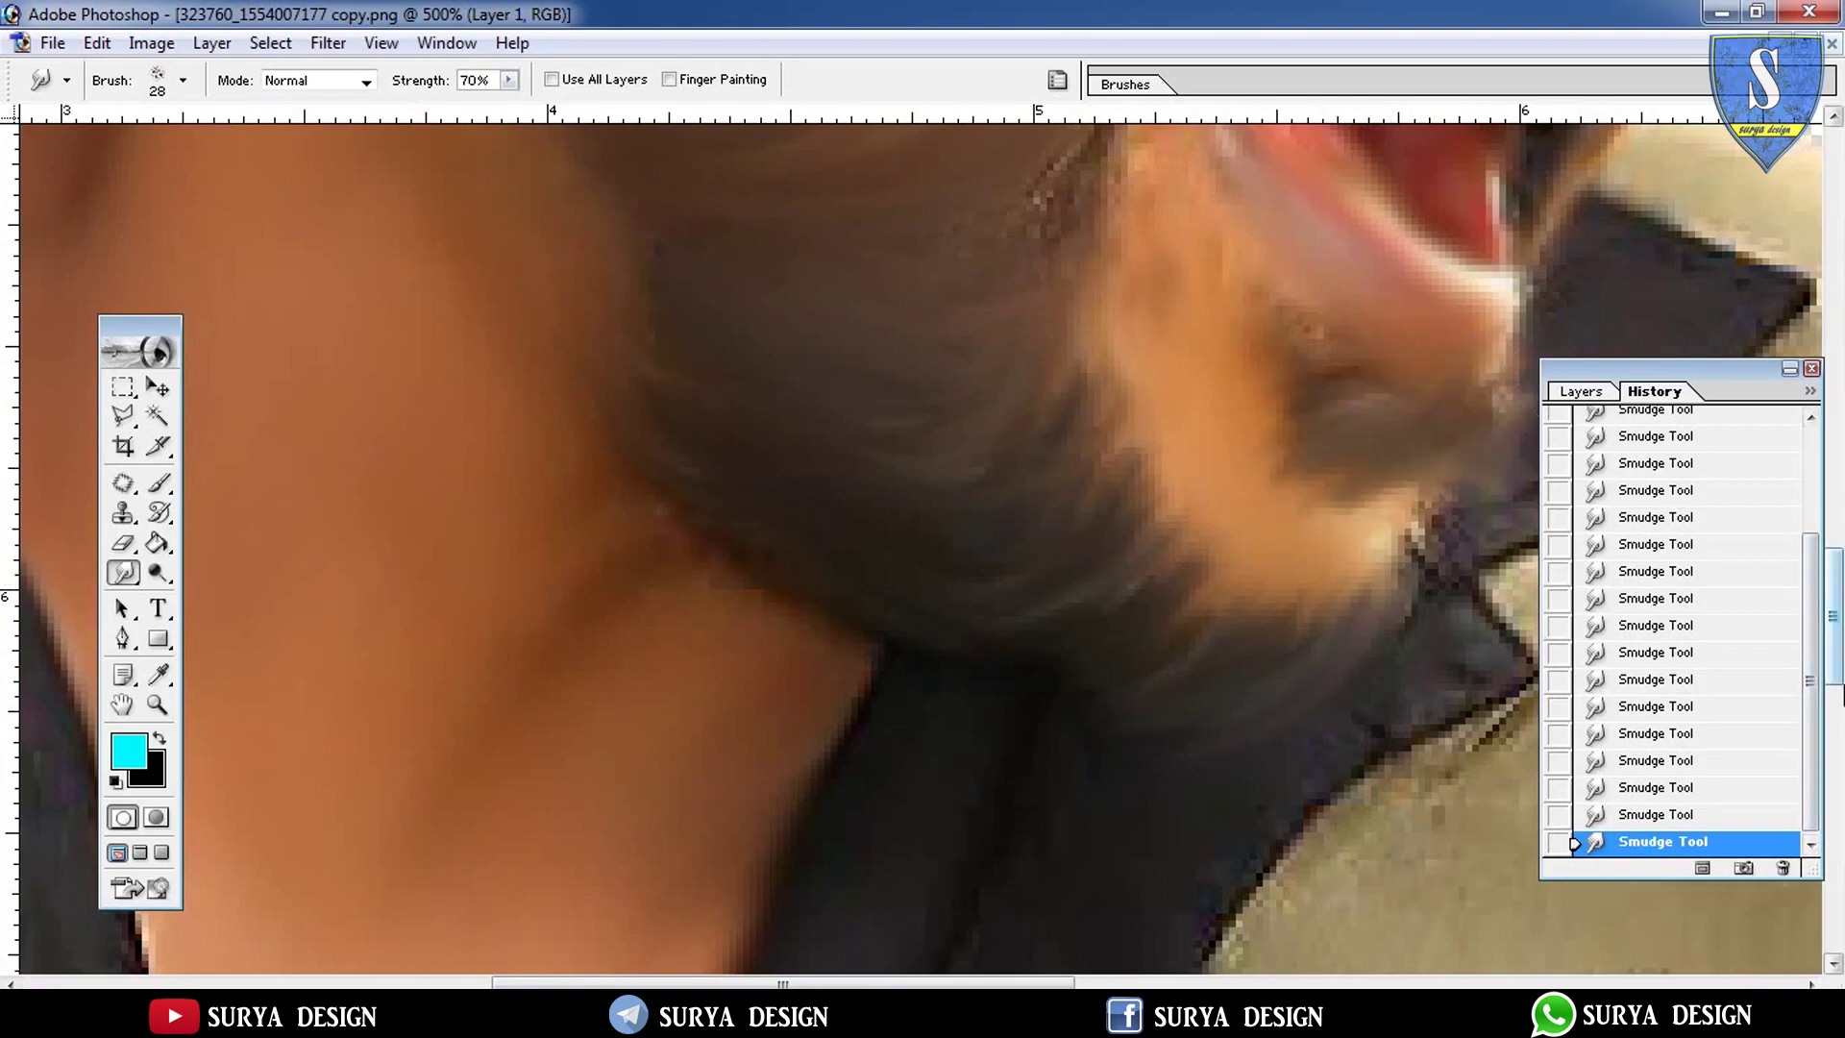
# Smooth the pixelated lower-lip edge and smear the moustache hair
pyautogui.scroll(6, 1345, 433)
pyautogui.moveTo(1218, 690)
pyautogui.mouseDown()
pyautogui.moveTo(1095, 760)
pyautogui.moveTo(1173, 615)
pyautogui.mouseUp()
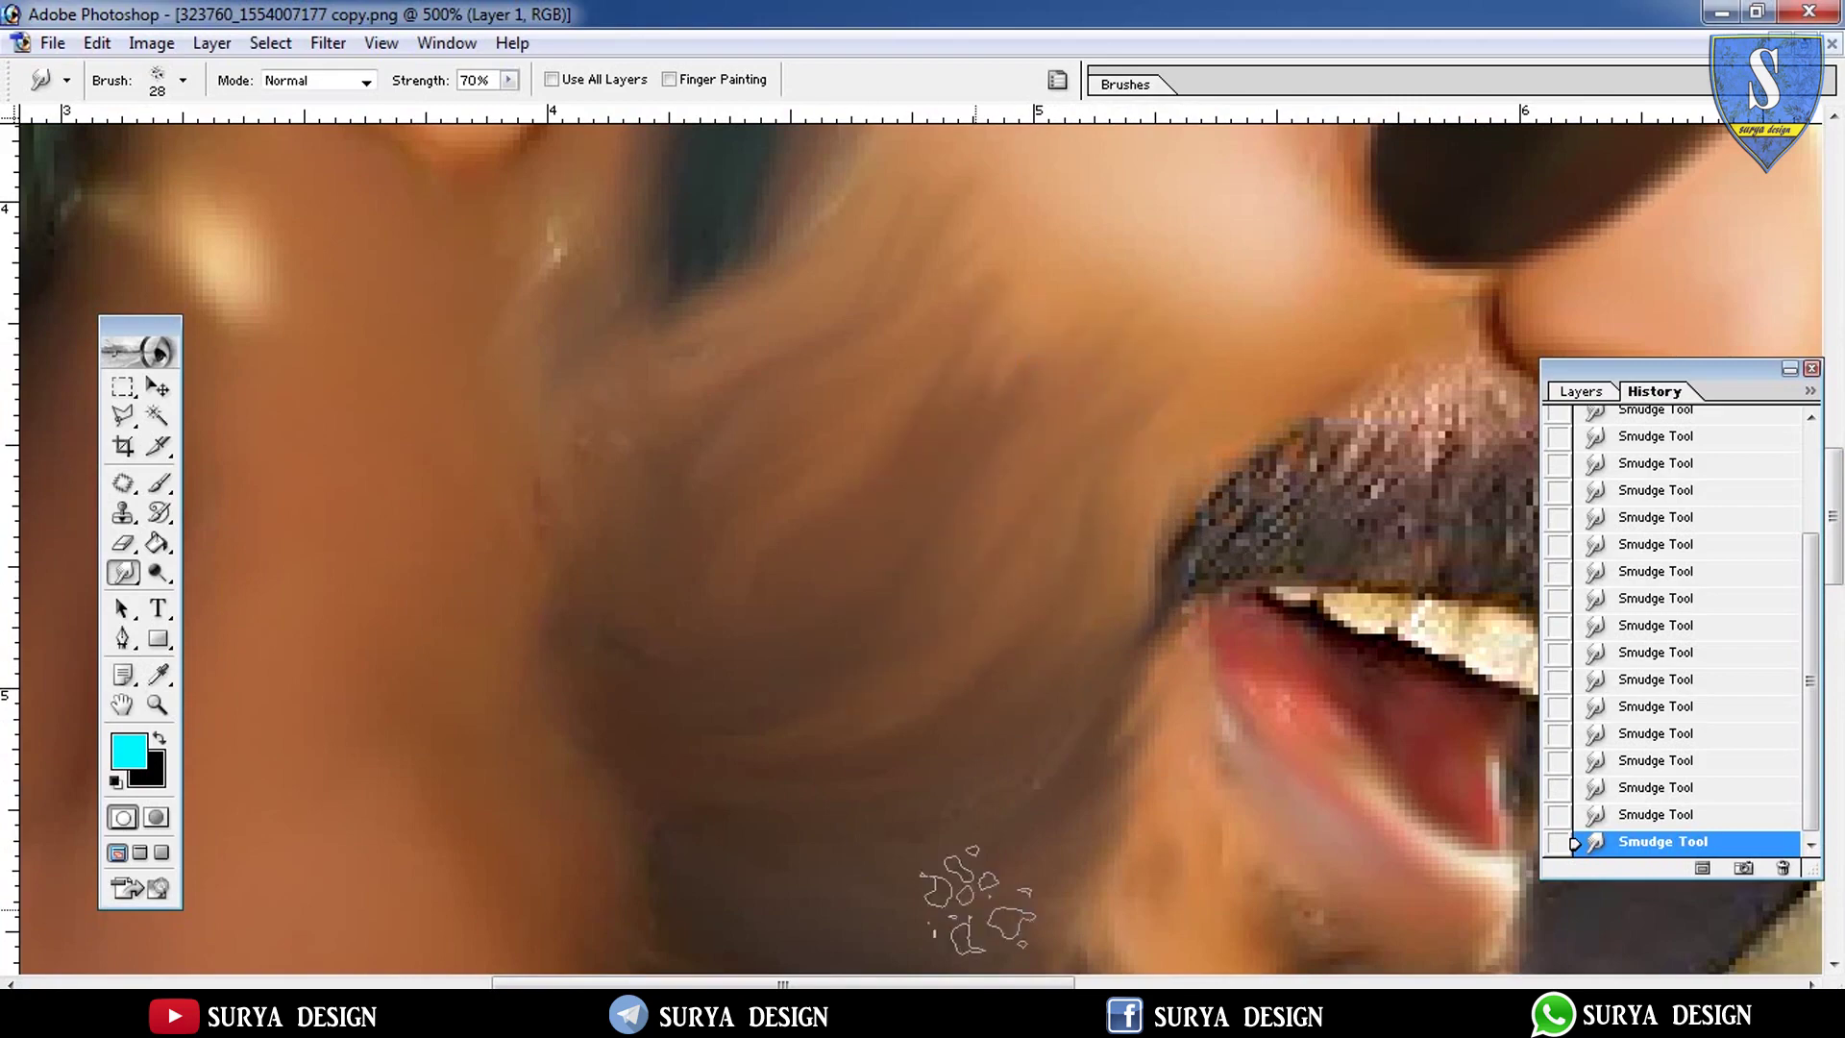
pyautogui.hscroll(8, 868, 433)
pyautogui.moveTo(864, 433)
pyautogui.mouseDown()
pyautogui.moveTo(731, 461)
pyautogui.moveTo(912, 595)
pyautogui.moveTo(634, 452)
pyautogui.moveTo(445, 535)
pyautogui.moveTo(515, 502)
pyautogui.moveTo(736, 529)
pyautogui.moveTo(885, 494)
pyautogui.moveTo(897, 535)
pyautogui.moveTo(1067, 625)
pyautogui.mouseUp()
pyautogui.click(158, 705)
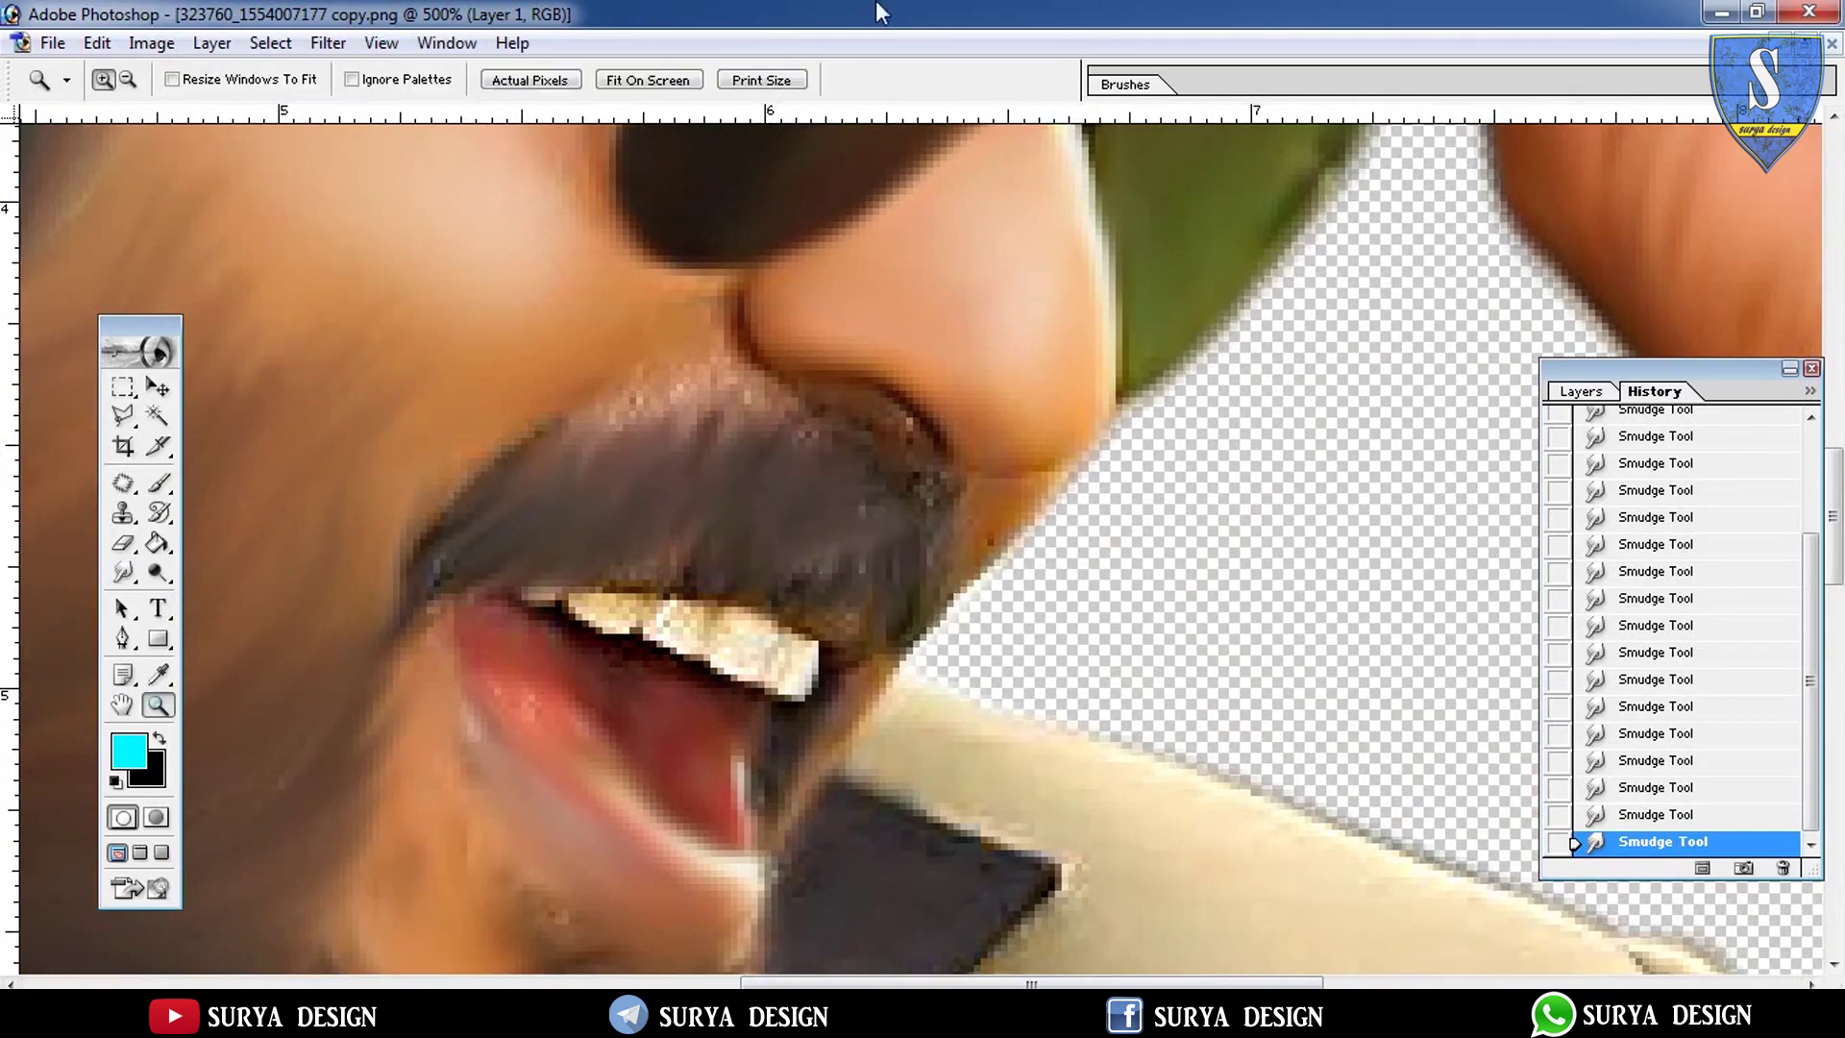
# Zoom in on the eyebrow, smudge it into a smooth brown patch, then undo the last stroke
pyautogui.click(682, 81)
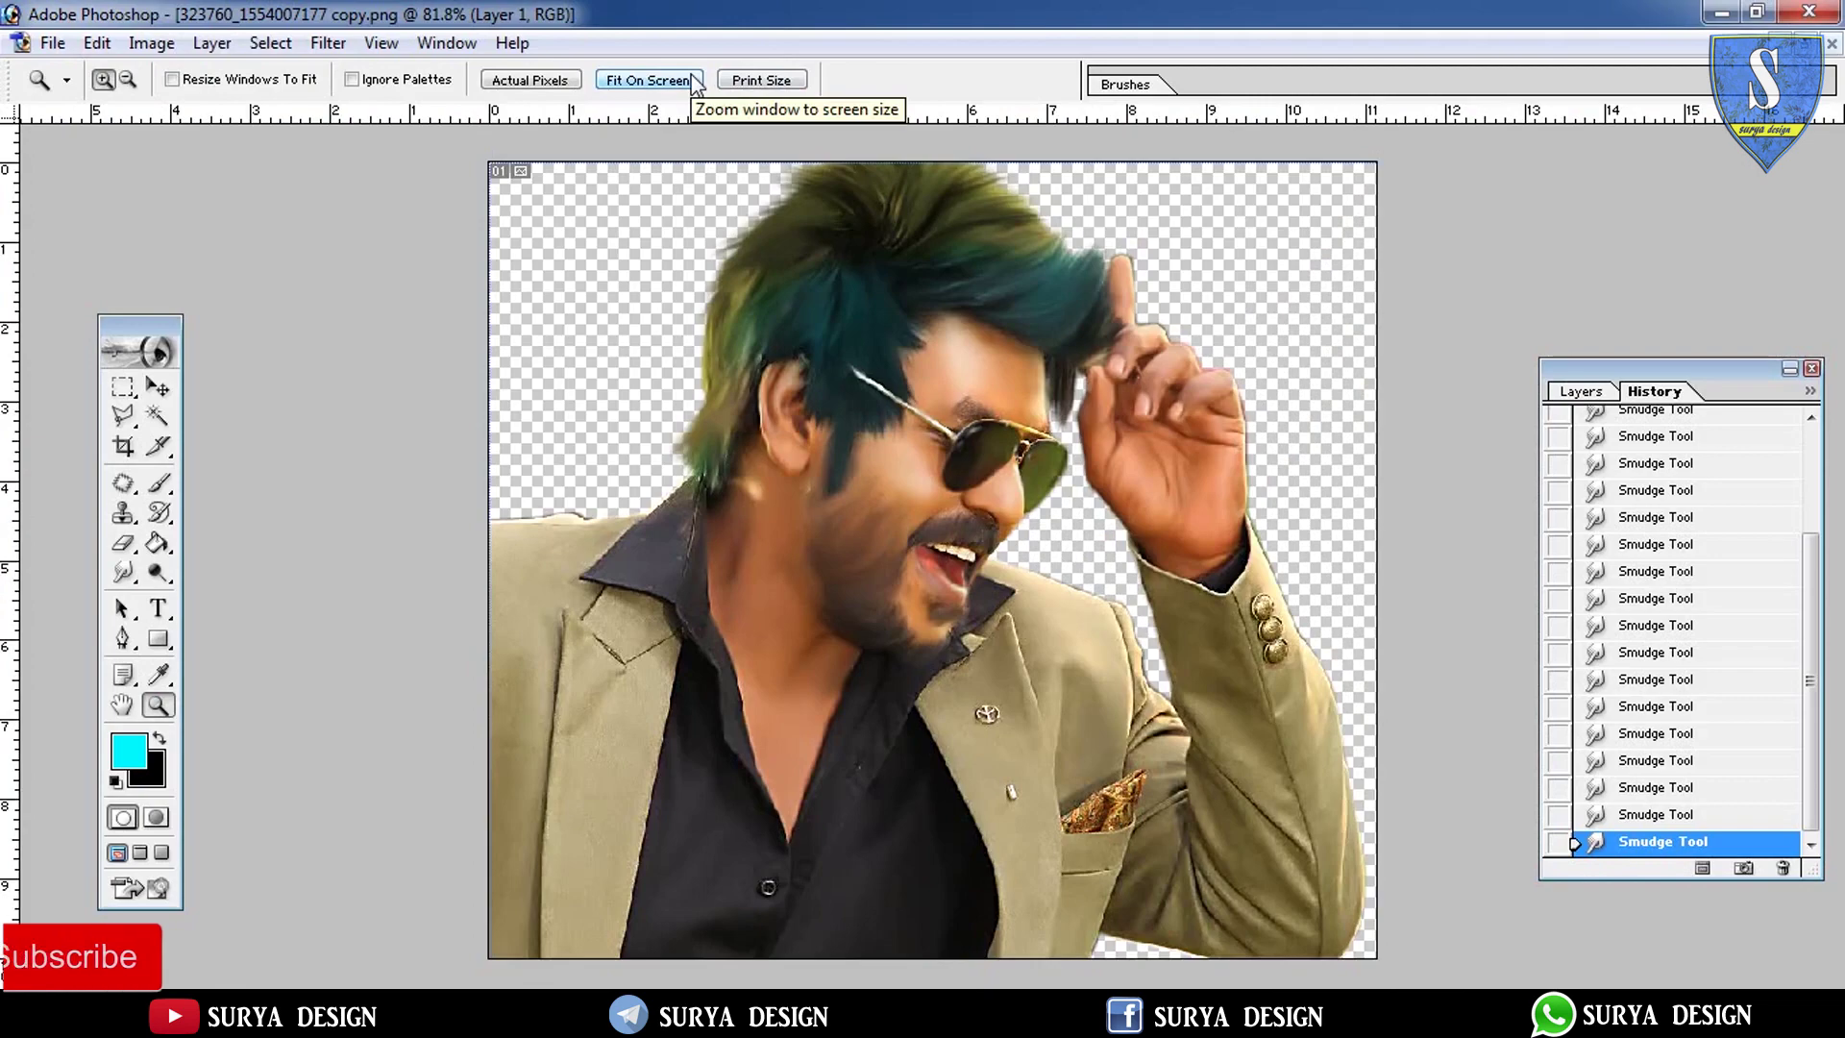
pyautogui.click(576, 527)
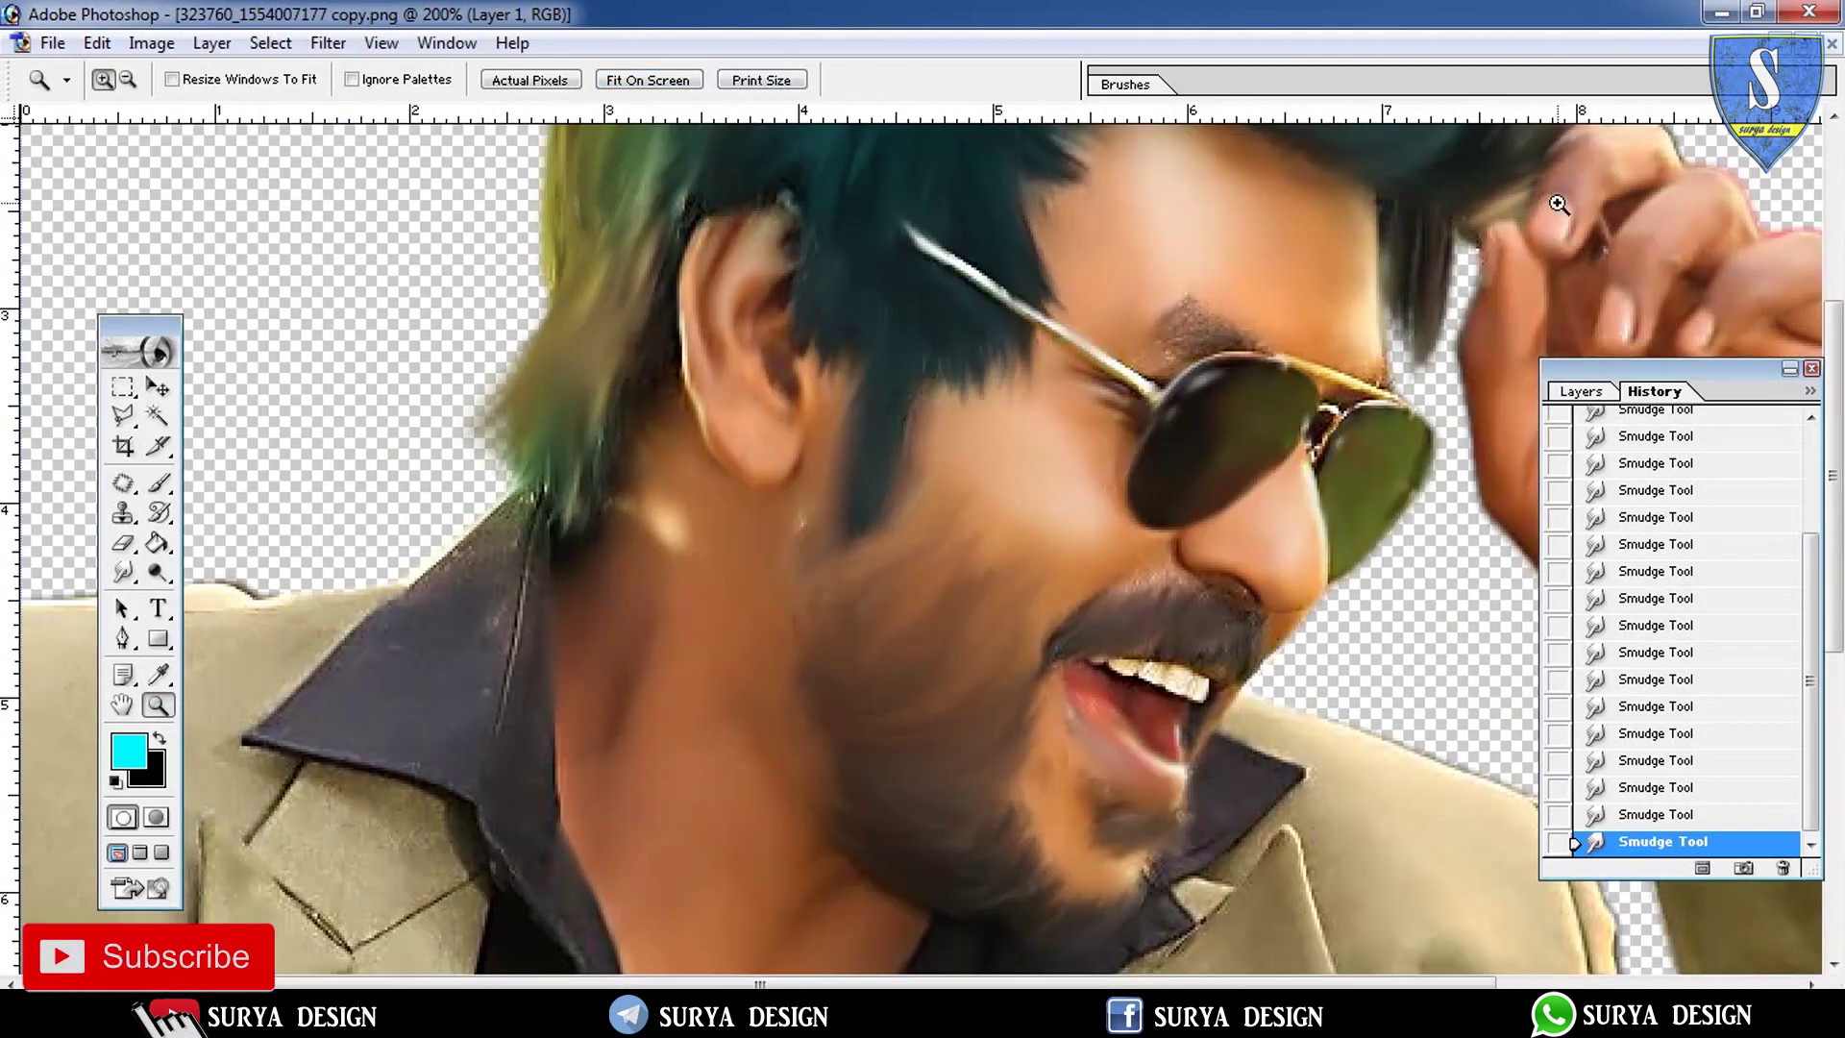
pyautogui.click(1239, 259)
pyautogui.click(914, 597)
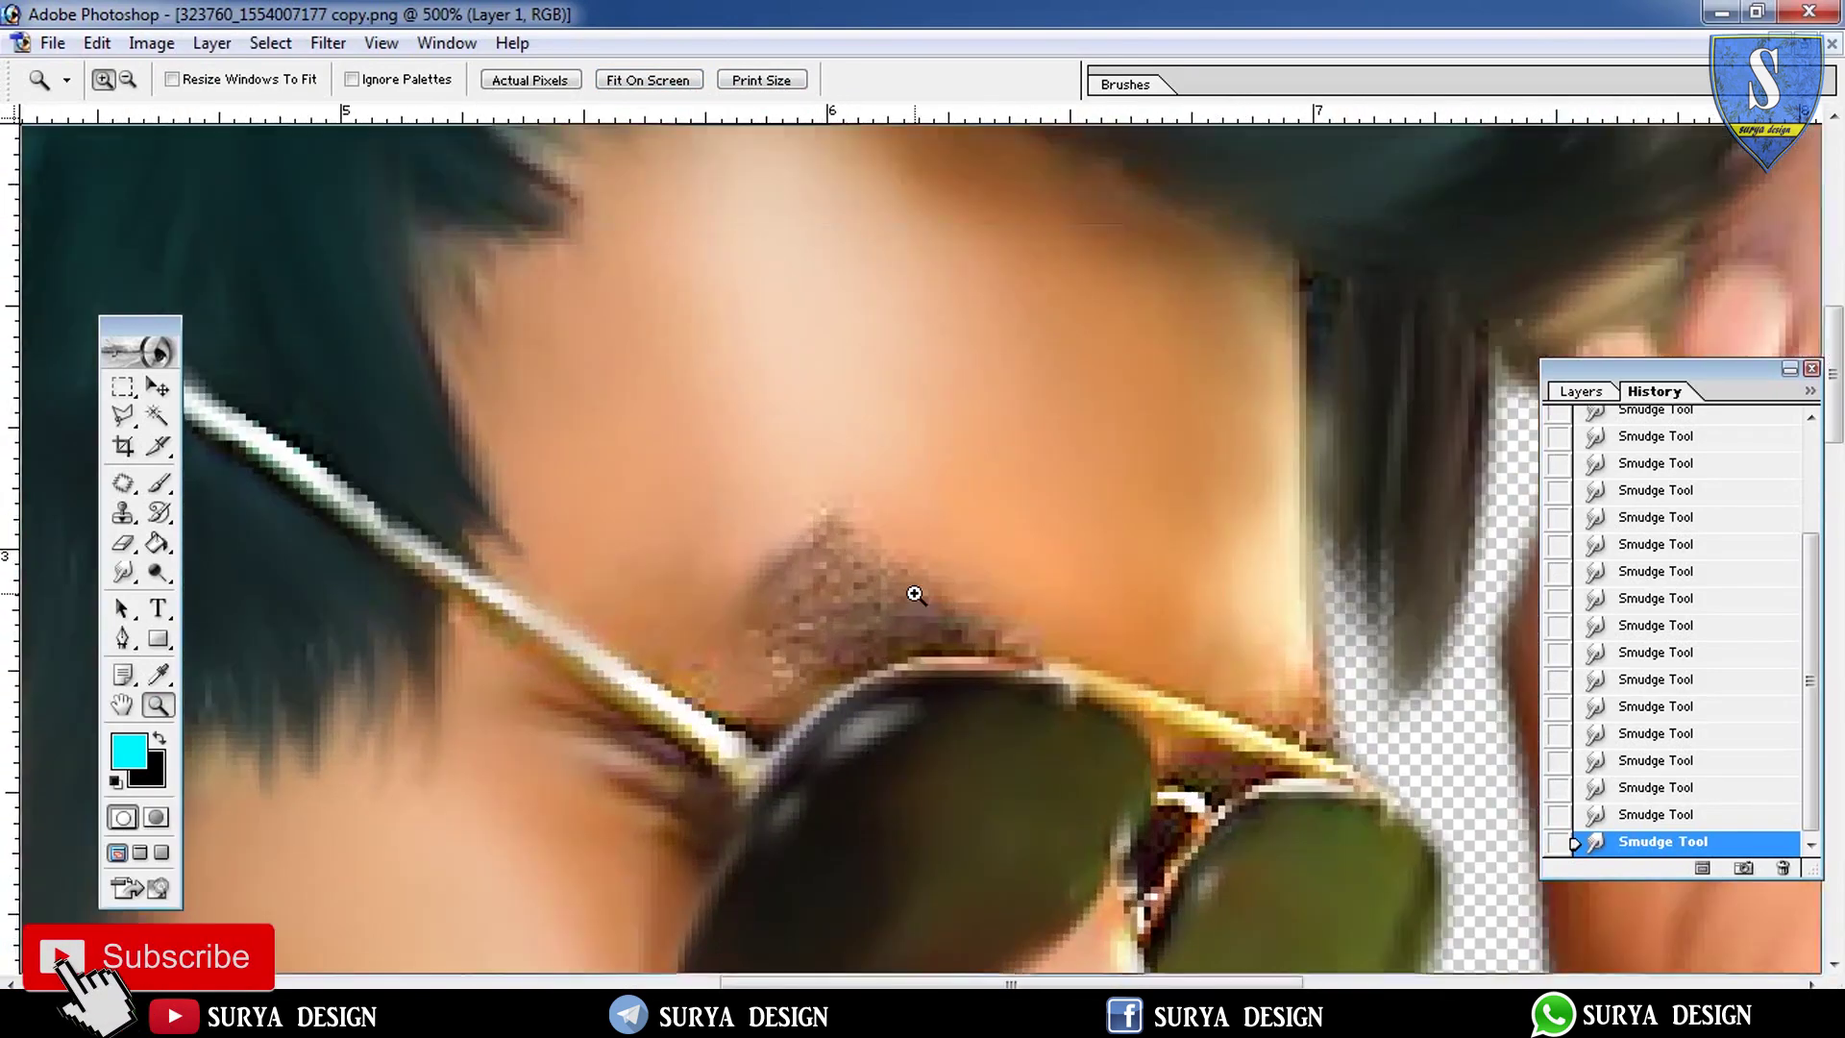
pyautogui.click(913, 576)
pyautogui.click(116, 578)
pyautogui.moveTo(769, 625)
pyautogui.mouseDown()
pyautogui.moveTo(913, 577)
pyautogui.moveTo(543, 697)
pyautogui.mouseUp()
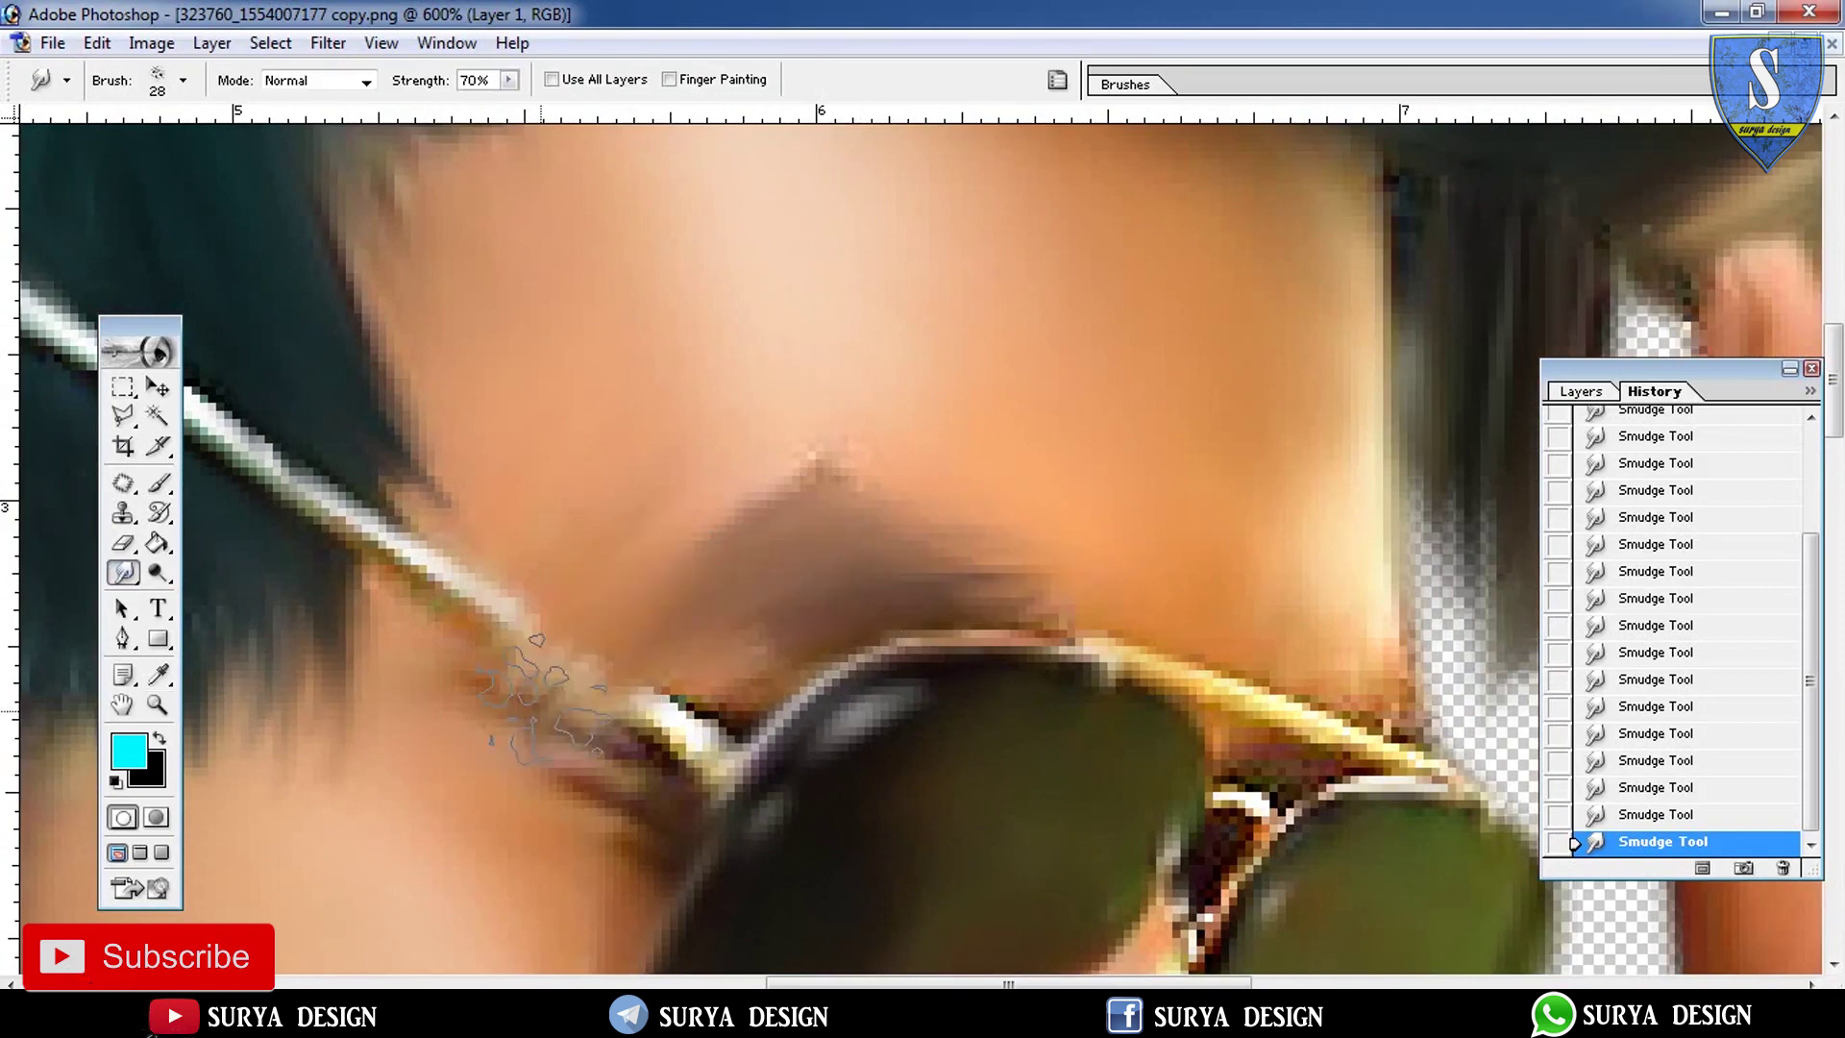
pyautogui.click(1631, 814)
# Fit the image on screen and zoom in closely on the shirt collar
pyautogui.click(157, 706)
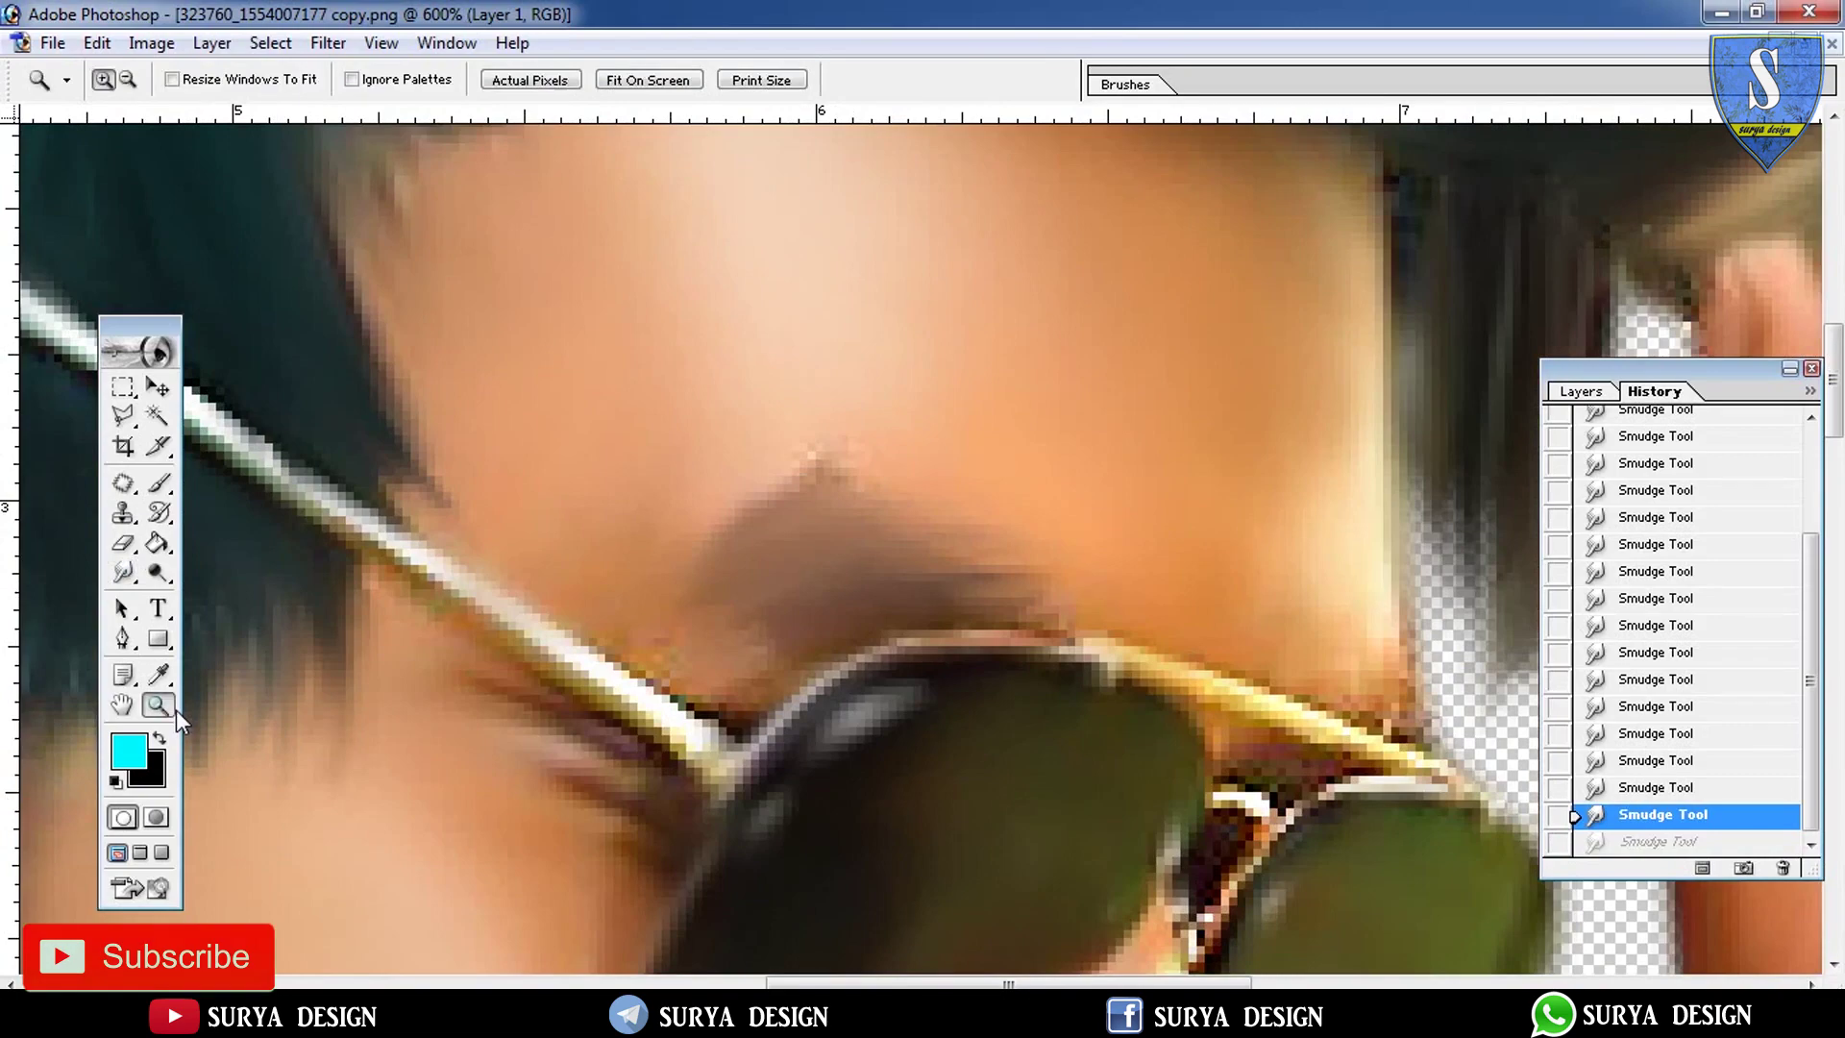
pyautogui.click(686, 80)
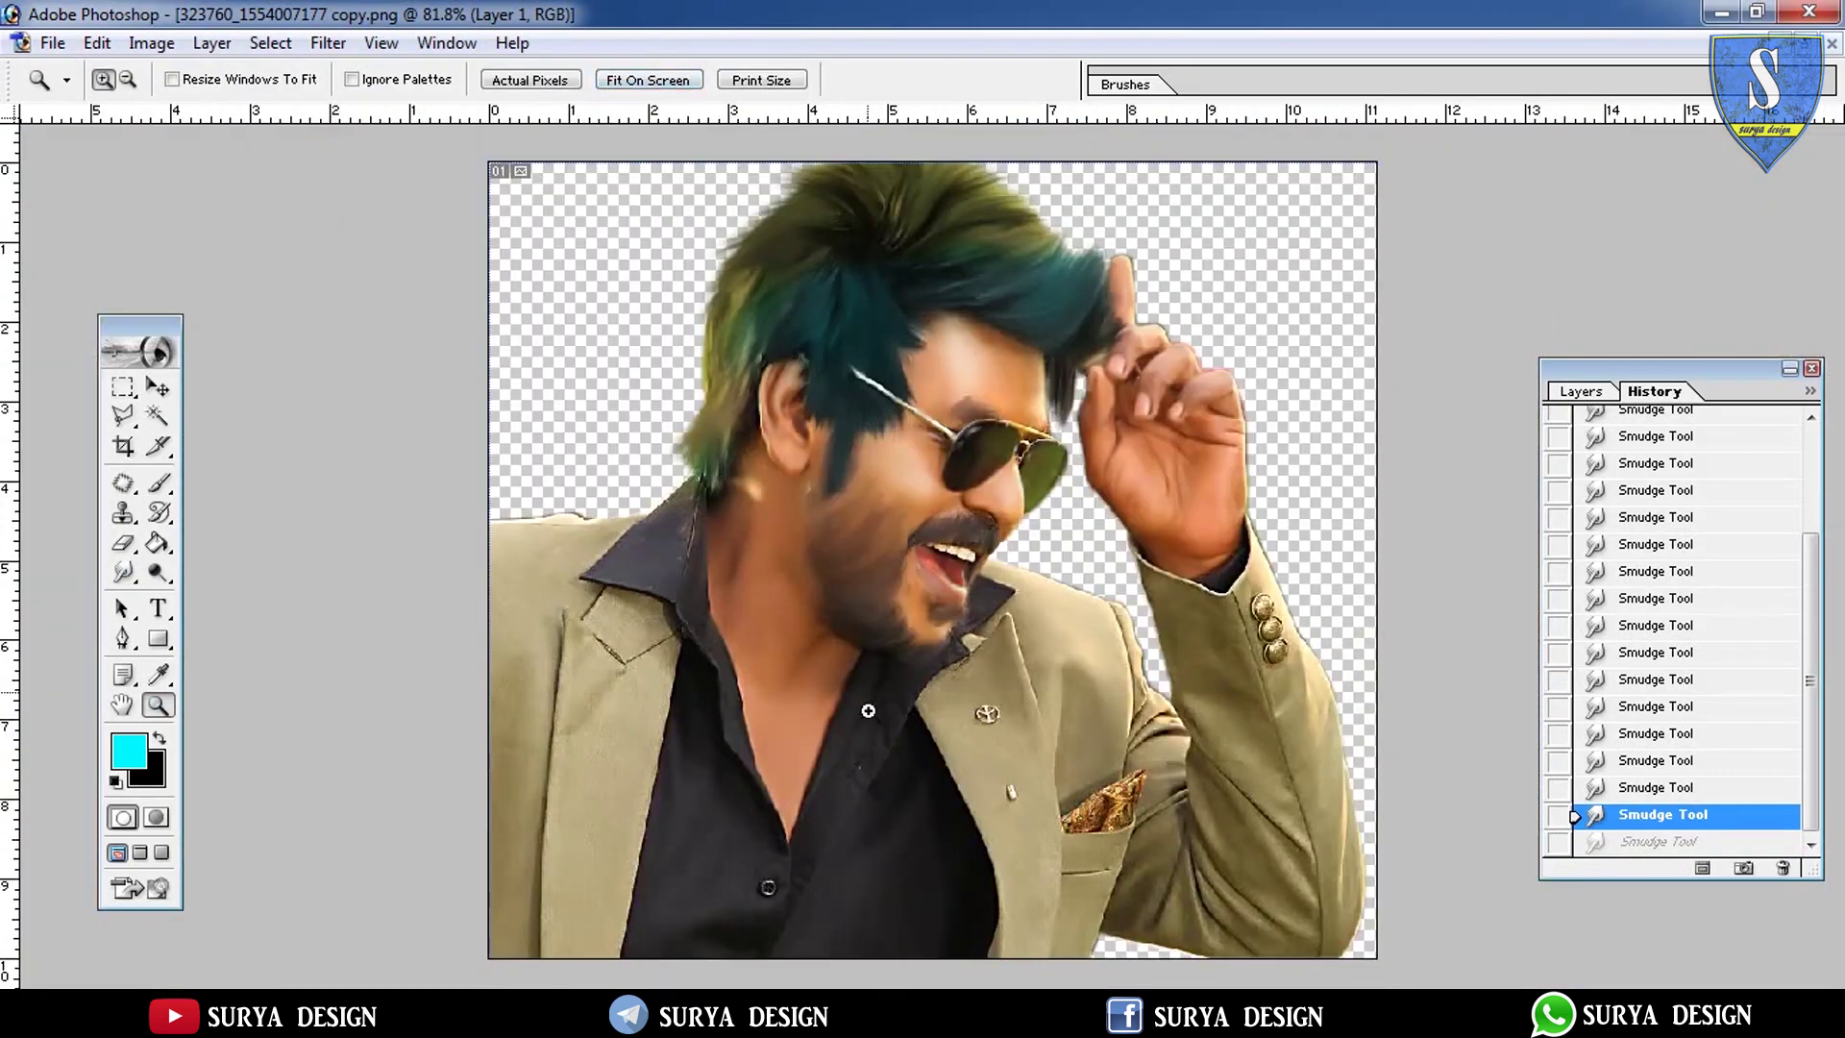
pyautogui.click(650, 529)
pyautogui.click(524, 565)
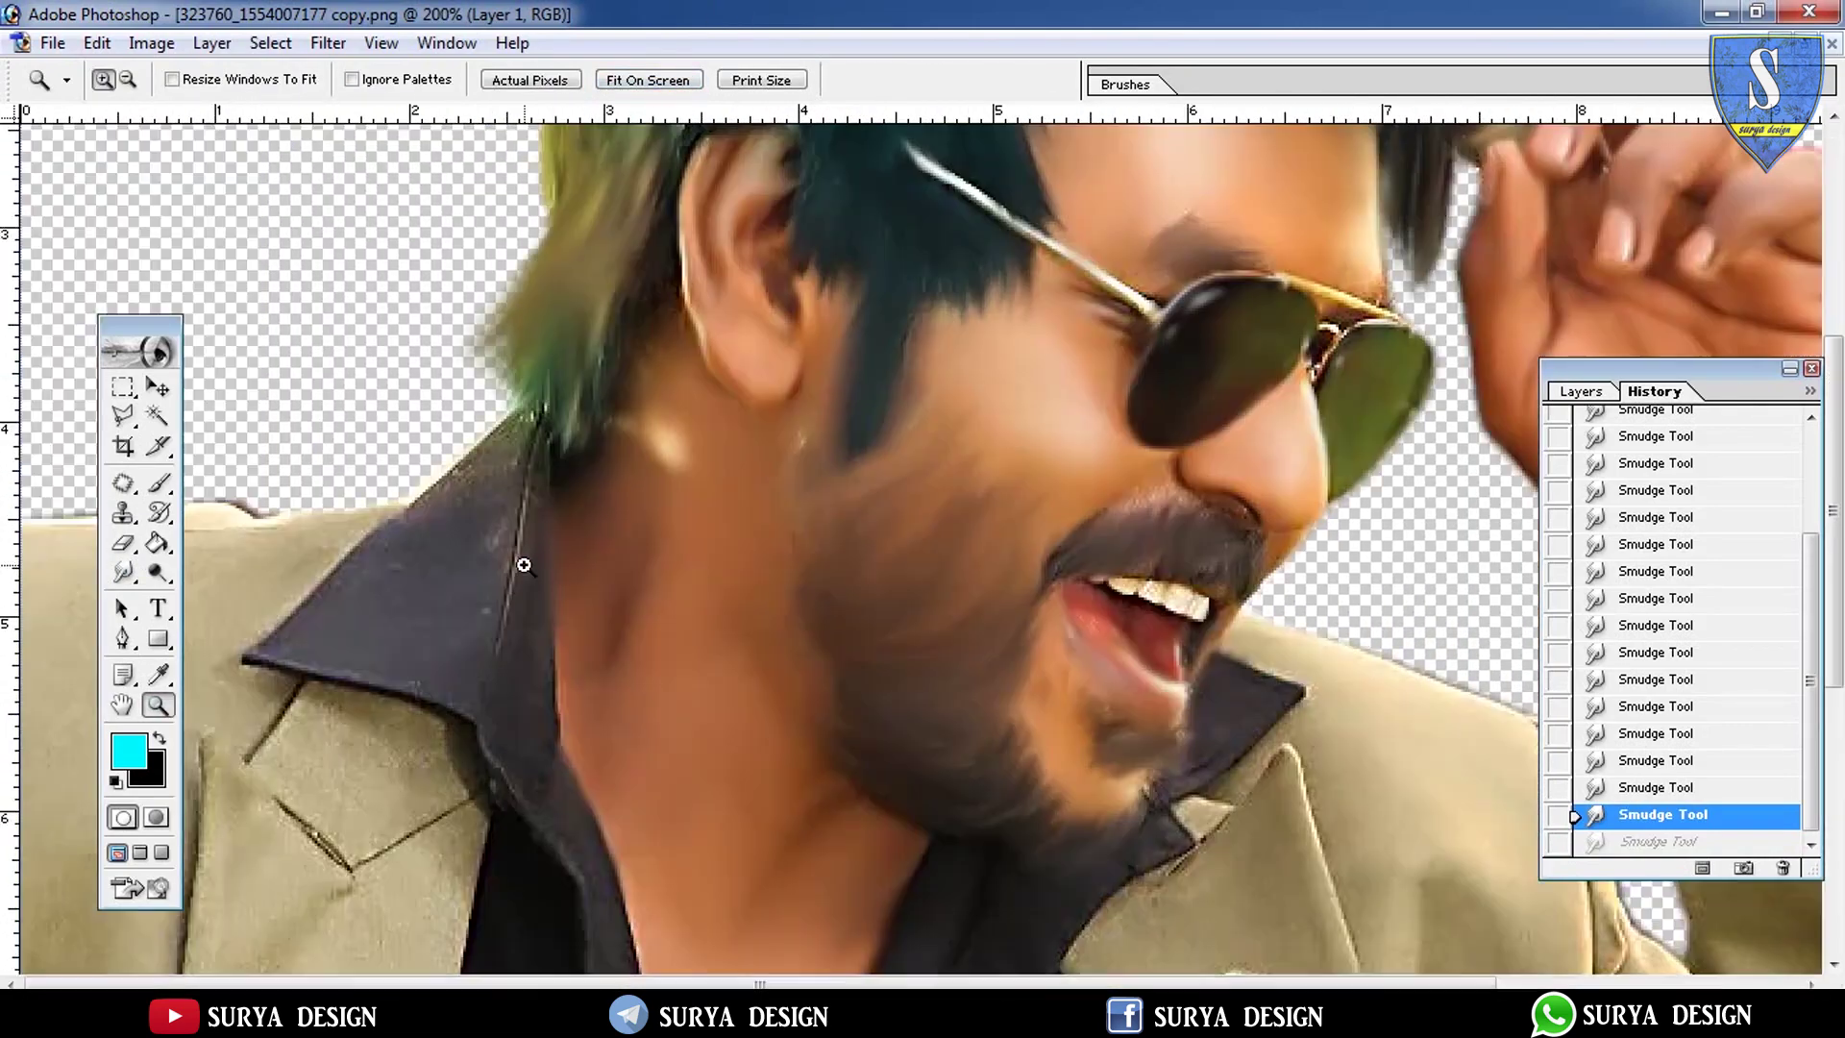
pyautogui.click(524, 557)
# Set the Smudge Tool to brush size 45 and strength 46%
pyautogui.press('r')
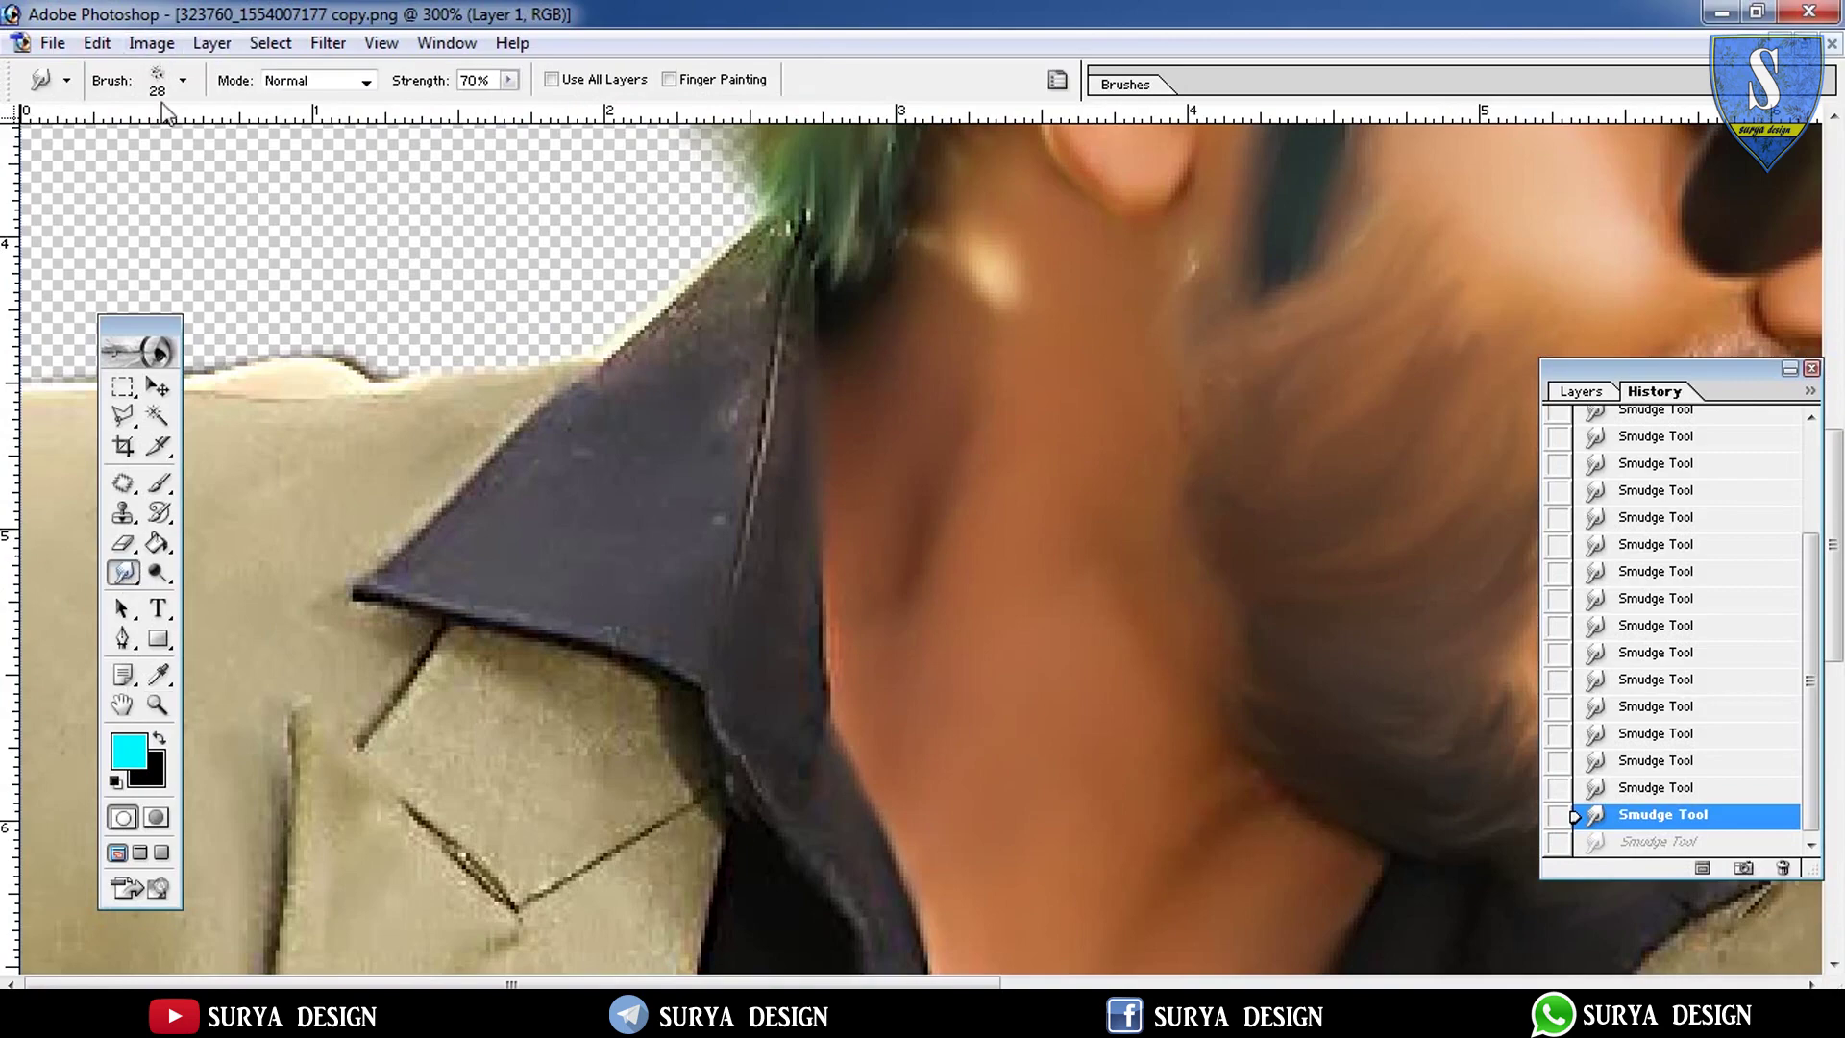
pyautogui.click(182, 81)
pyautogui.click(91, 289)
pyautogui.press('Return')
pyautogui.moveTo(447, 119); pyautogui.dragTo(478, 119)
# Smooth the collar, the grey shirt streak and the shirt edge, smudging away the button
pyautogui.moveTo(595, 288)
pyautogui.mouseDown()
pyautogui.moveTo(577, 536)
pyautogui.moveTo(721, 639)
pyautogui.moveTo(500, 908)
pyautogui.moveTo(288, 769)
pyautogui.mouseUp()
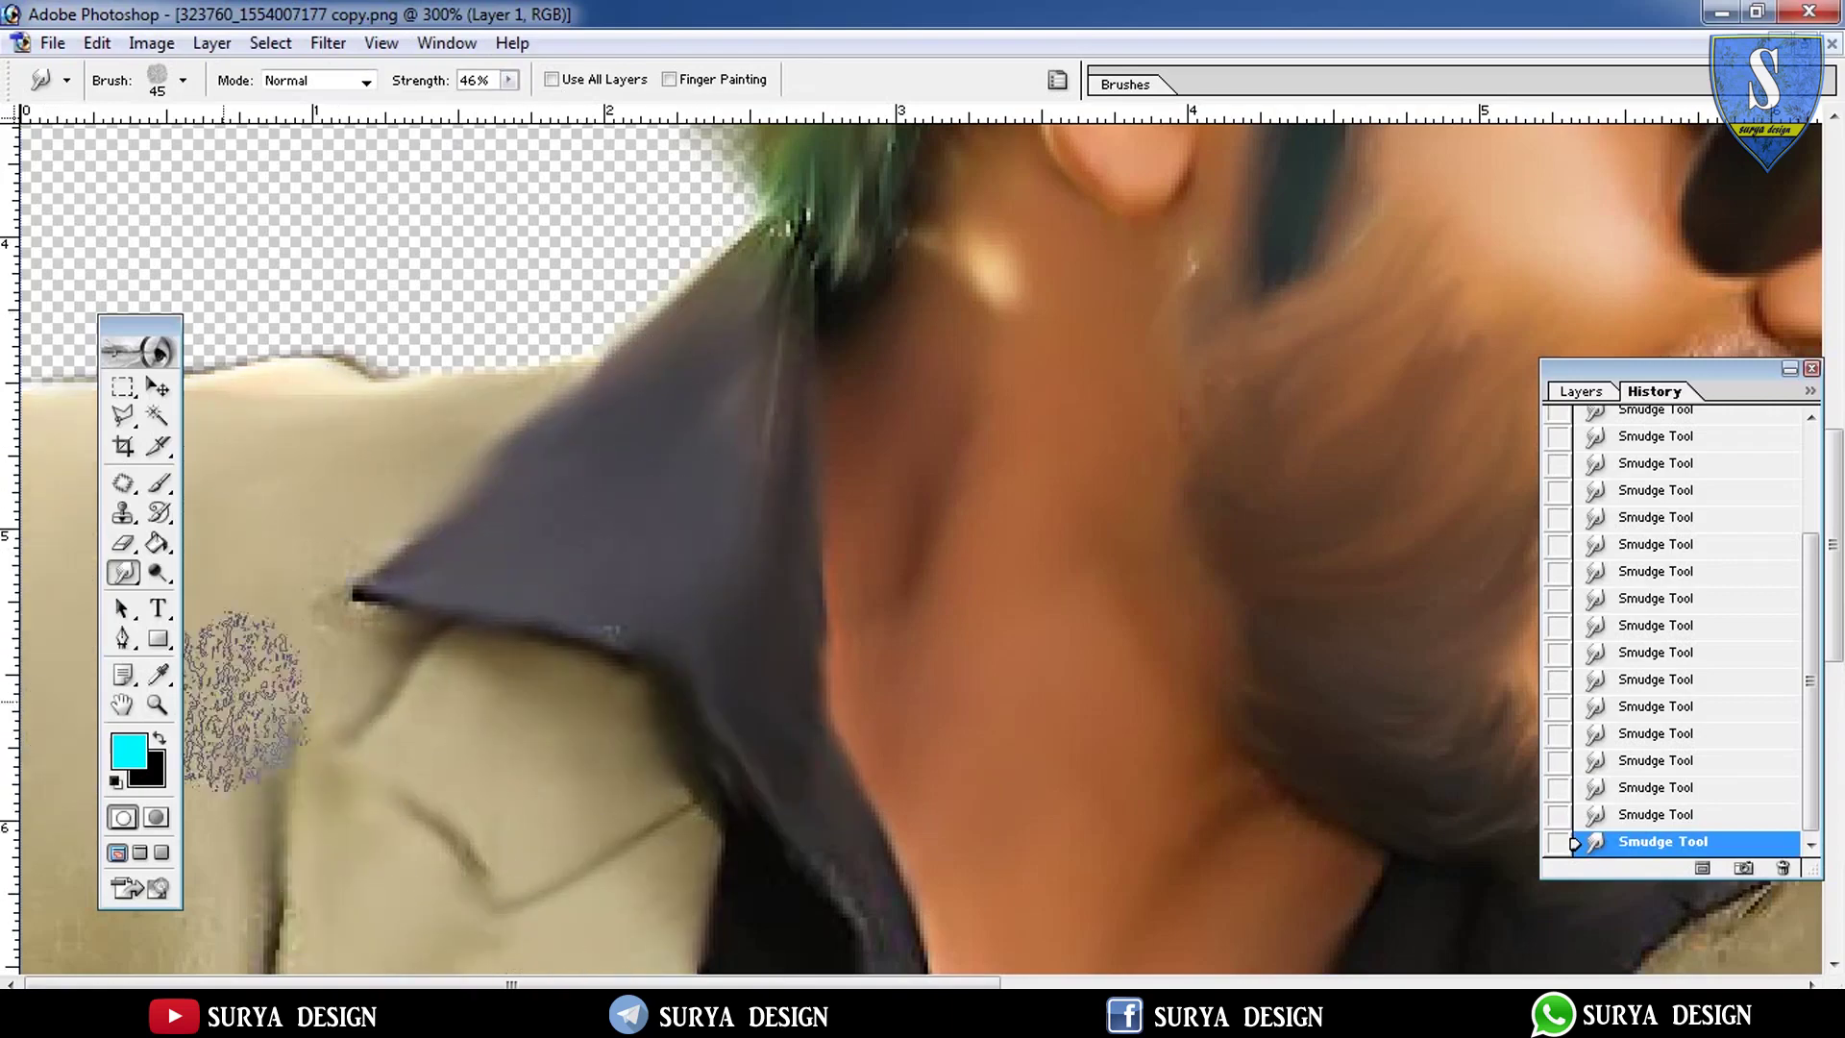
pyautogui.hscroll(1, 267, 906)
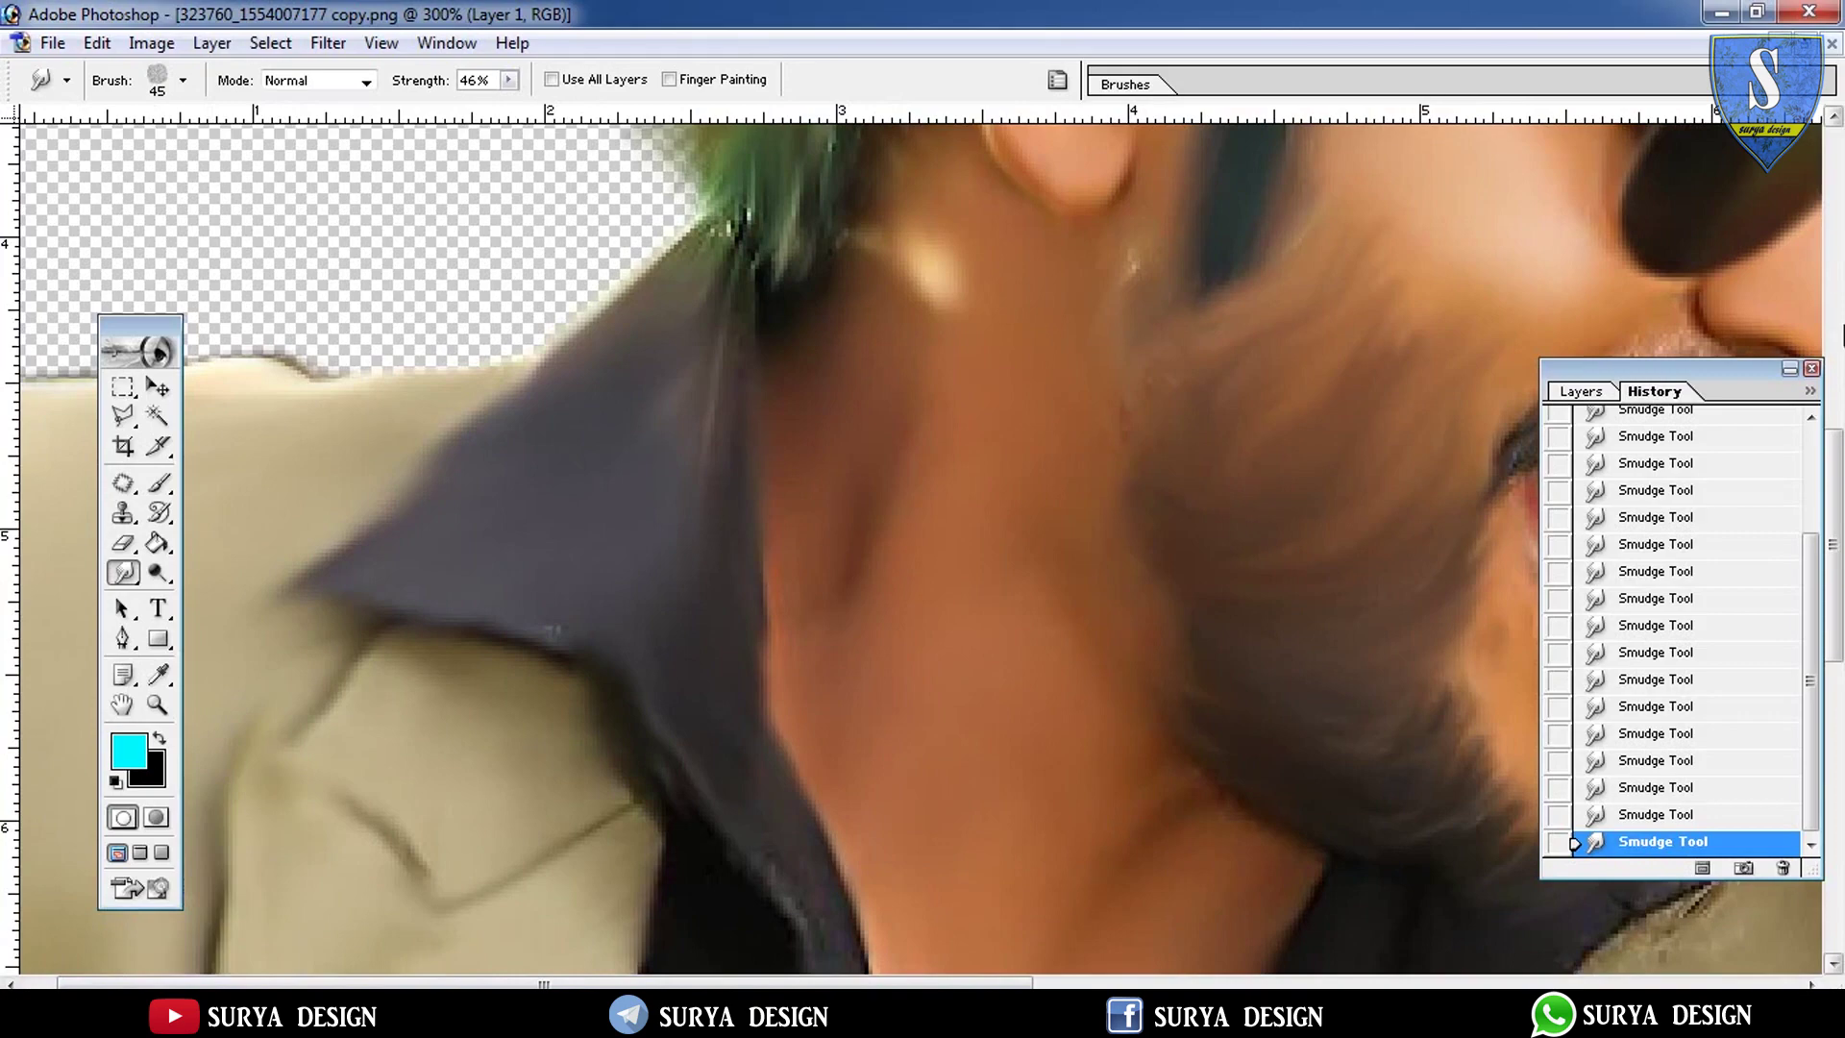
pyautogui.scroll(-5, 433, 783)
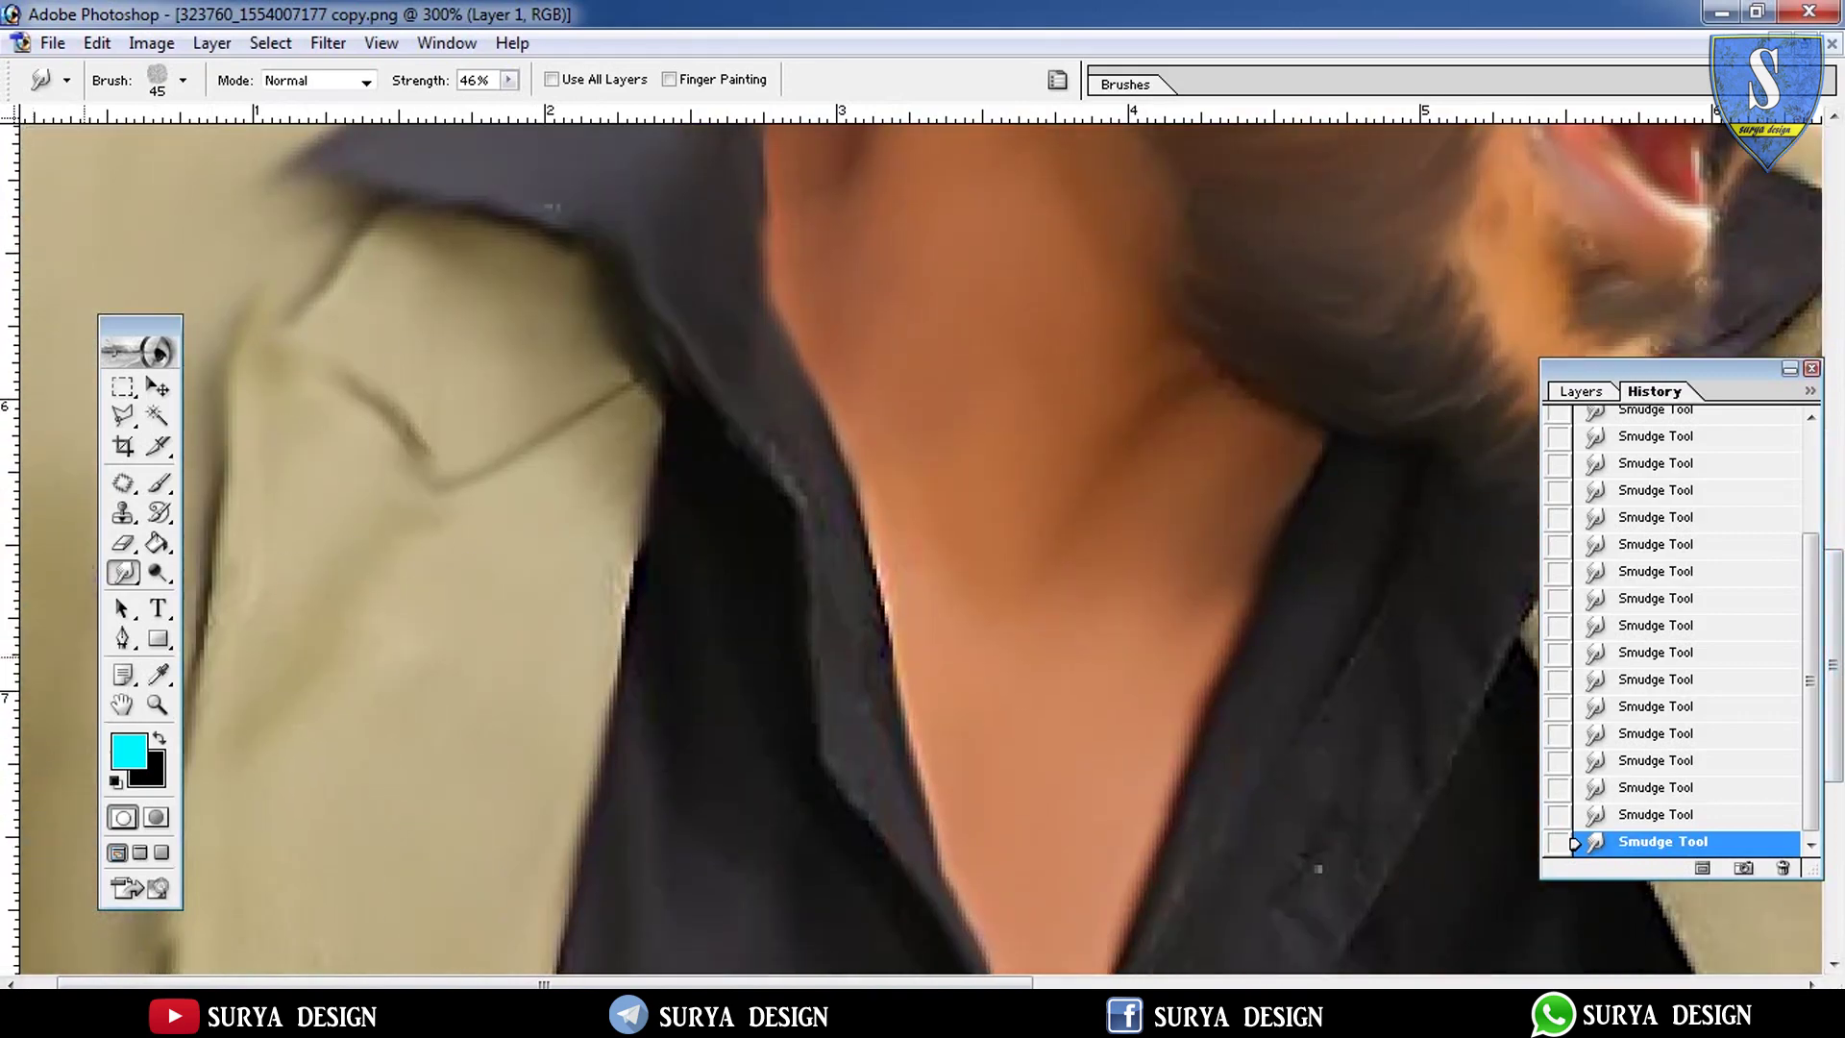
pyautogui.moveTo(804, 782); pyautogui.dragTo(844, 926)
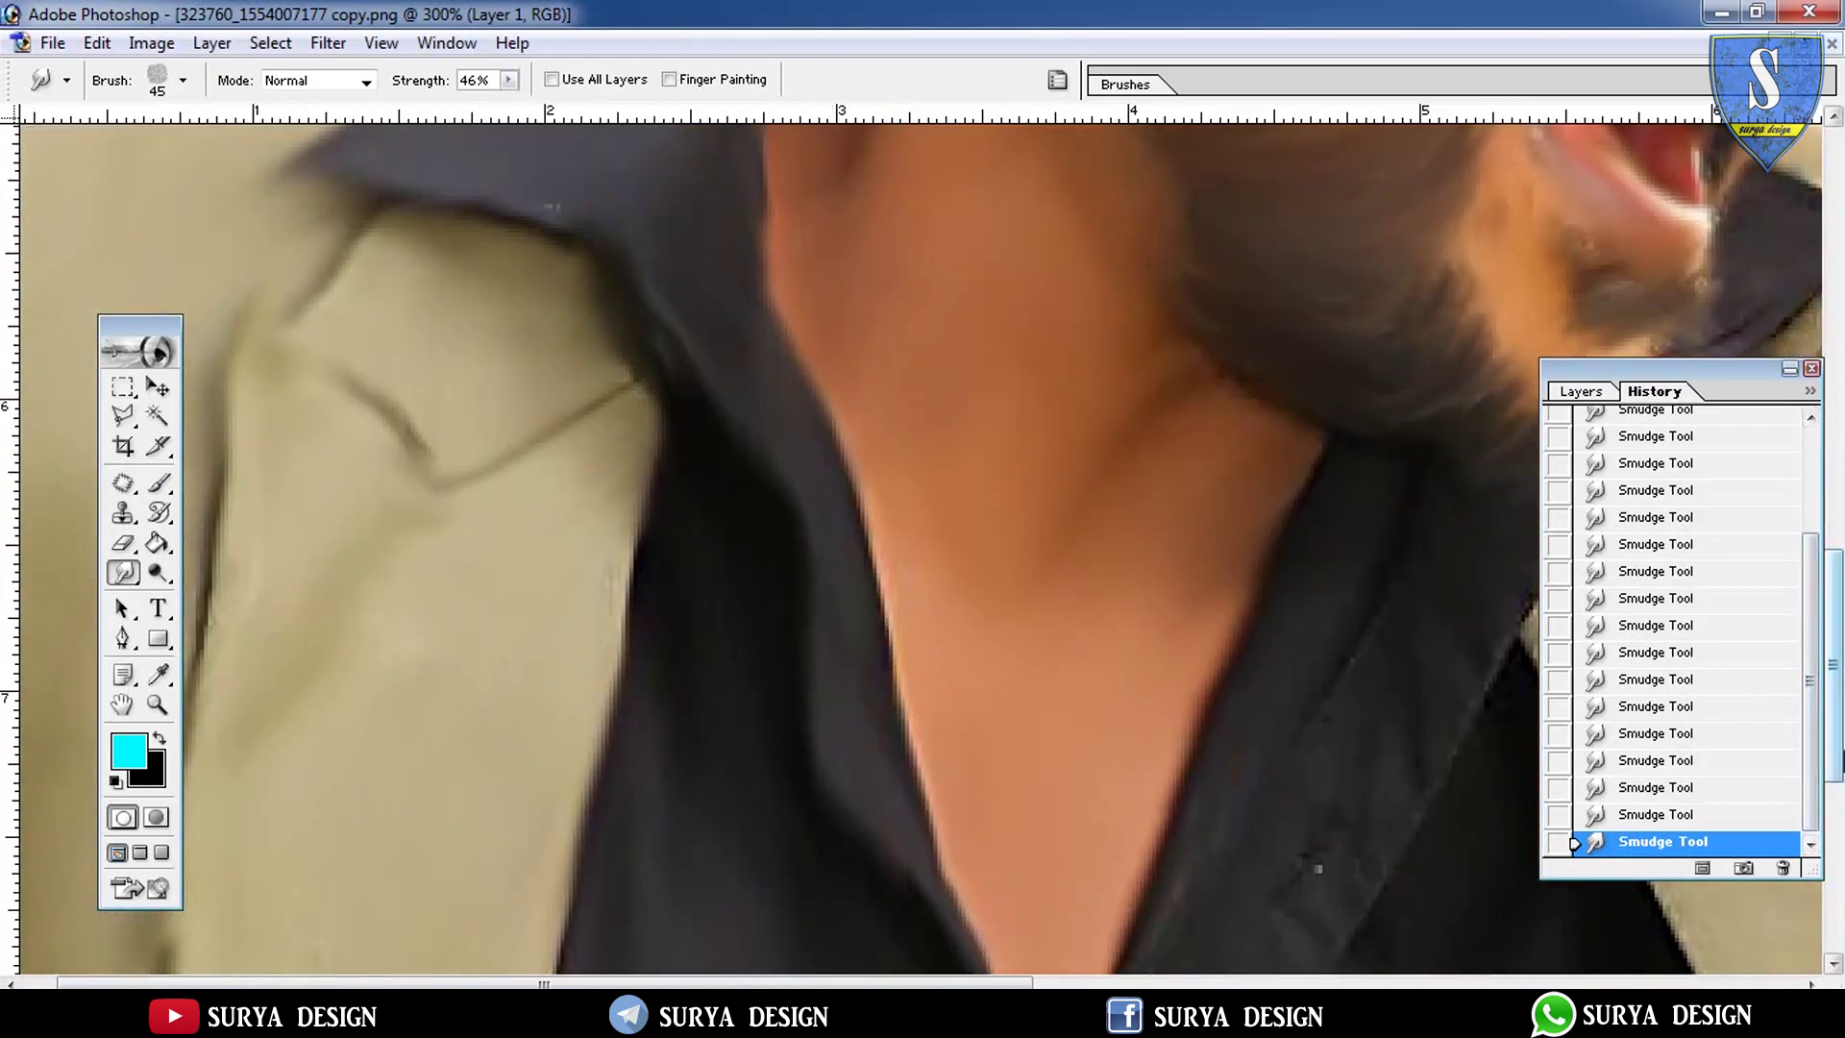
pyautogui.scroll(-6, 1494, 736)
pyautogui.moveTo(9, 817); pyautogui.dragTo(72, 817)
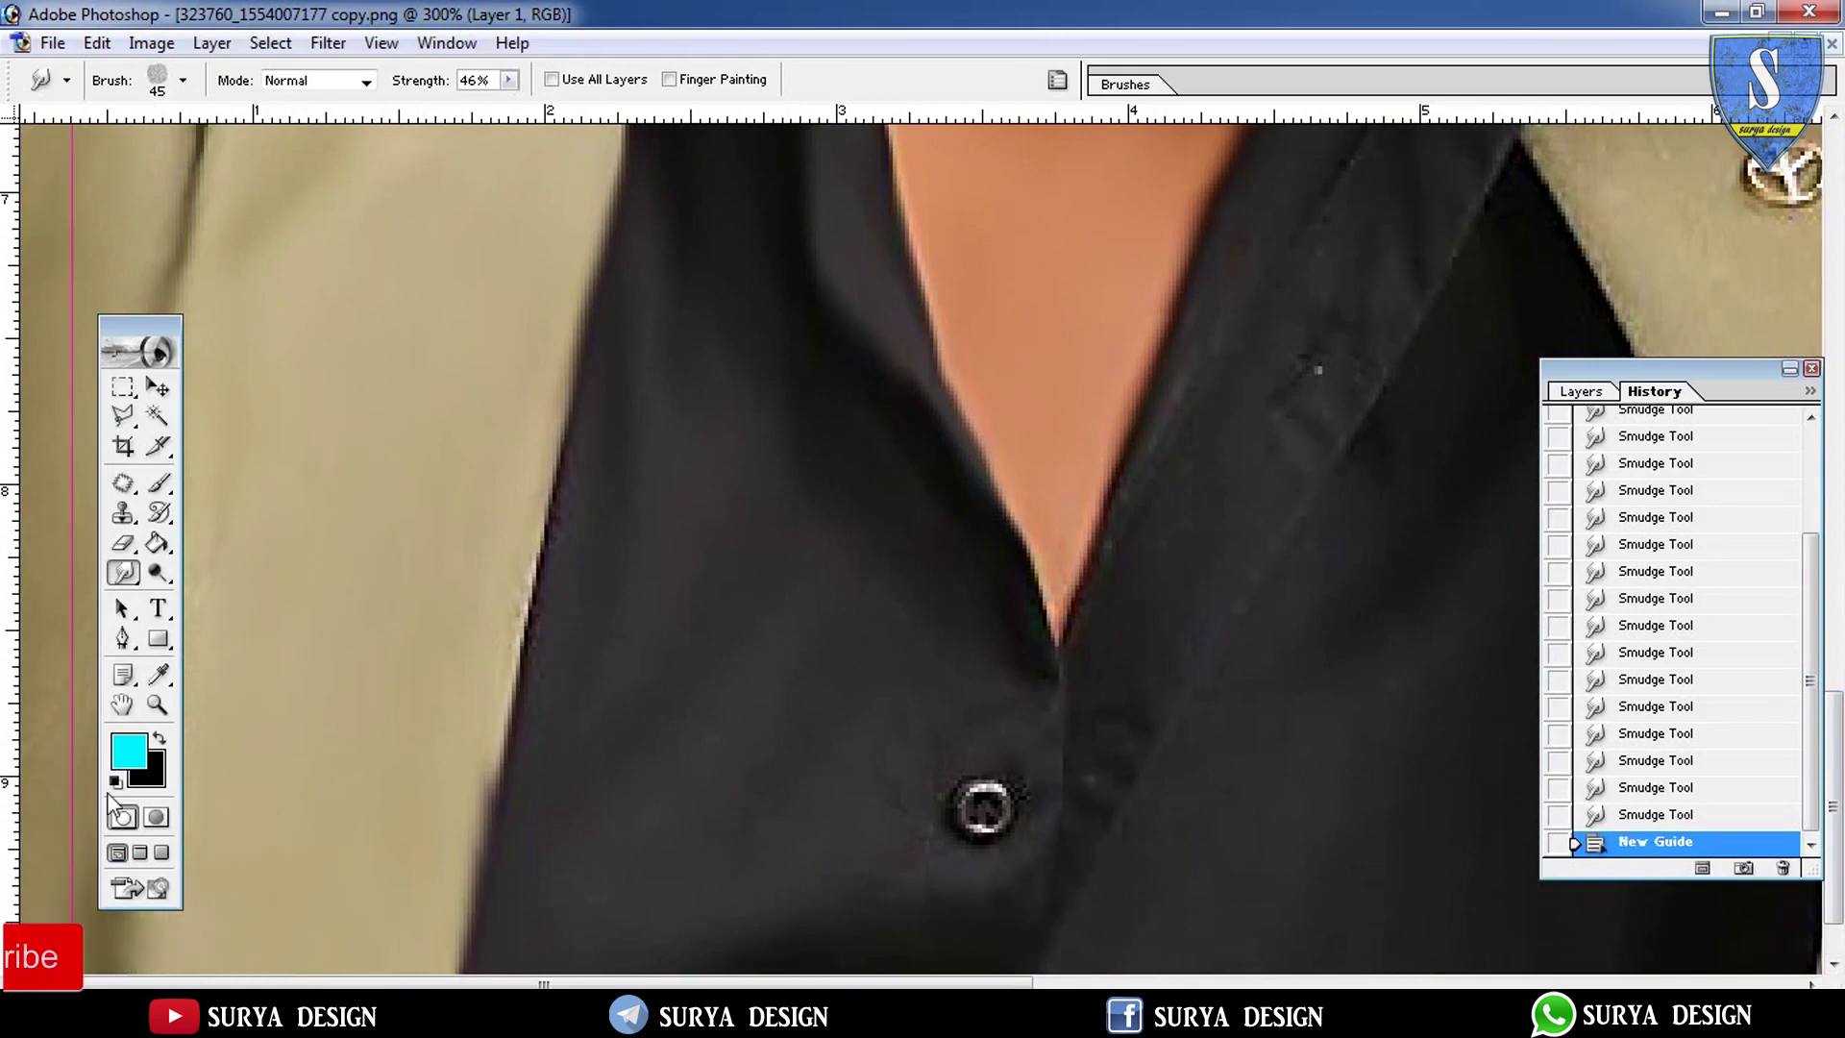
pyautogui.moveTo(500, 865); pyautogui.dragTo(519, 730)
pyautogui.moveTo(539, 672); pyautogui.dragTo(673, 572)
pyautogui.moveTo(961, 769)
pyautogui.mouseDown()
pyautogui.moveTo(1000, 845)
pyautogui.moveTo(865, 922)
pyautogui.mouseUp()
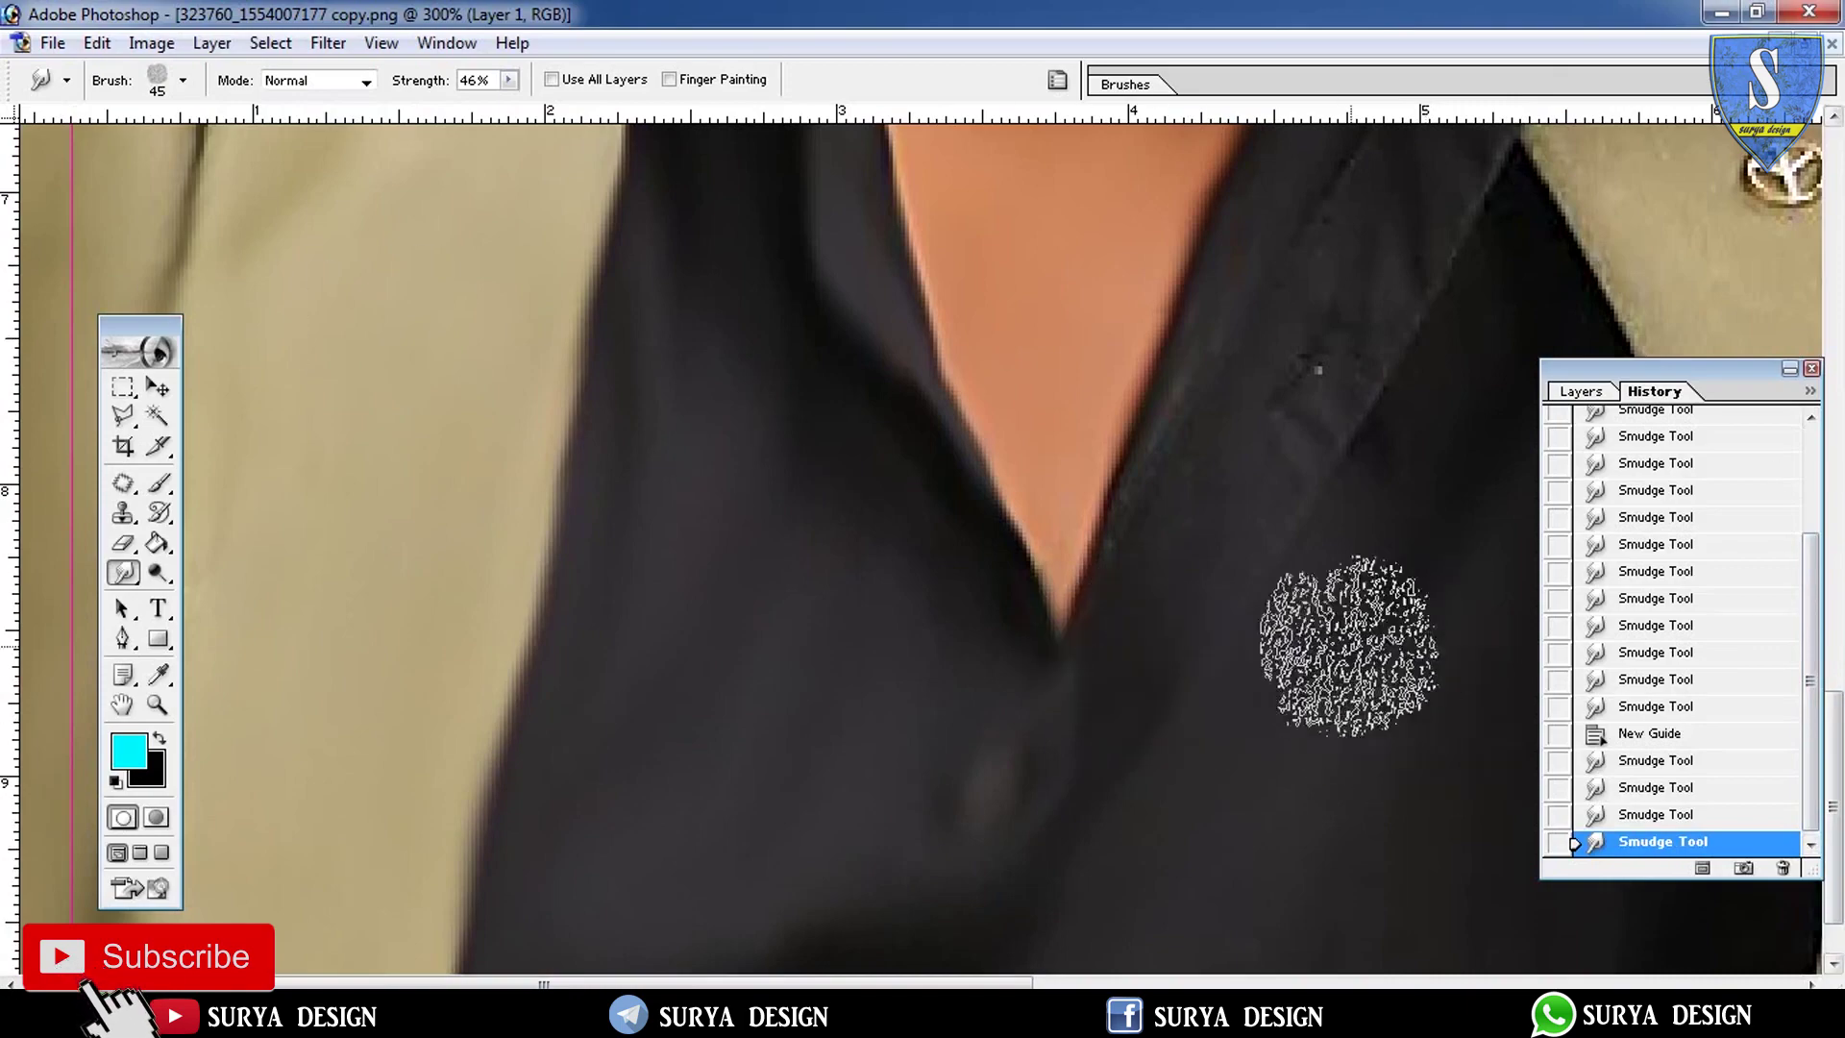
# Blur the grey blotch on the jacket lapel and soften the lapel and collar edges
pyautogui.hscroll(3, 907, 926)
pyautogui.moveTo(985, 609)
pyautogui.mouseDown()
pyautogui.moveTo(1132, 236)
pyautogui.moveTo(1561, 303)
pyautogui.mouseUp()
pyautogui.moveTo(805, 669); pyautogui.dragTo(343, 828)
pyautogui.moveTo(1835, 687); pyautogui.dragTo(1834, 646)
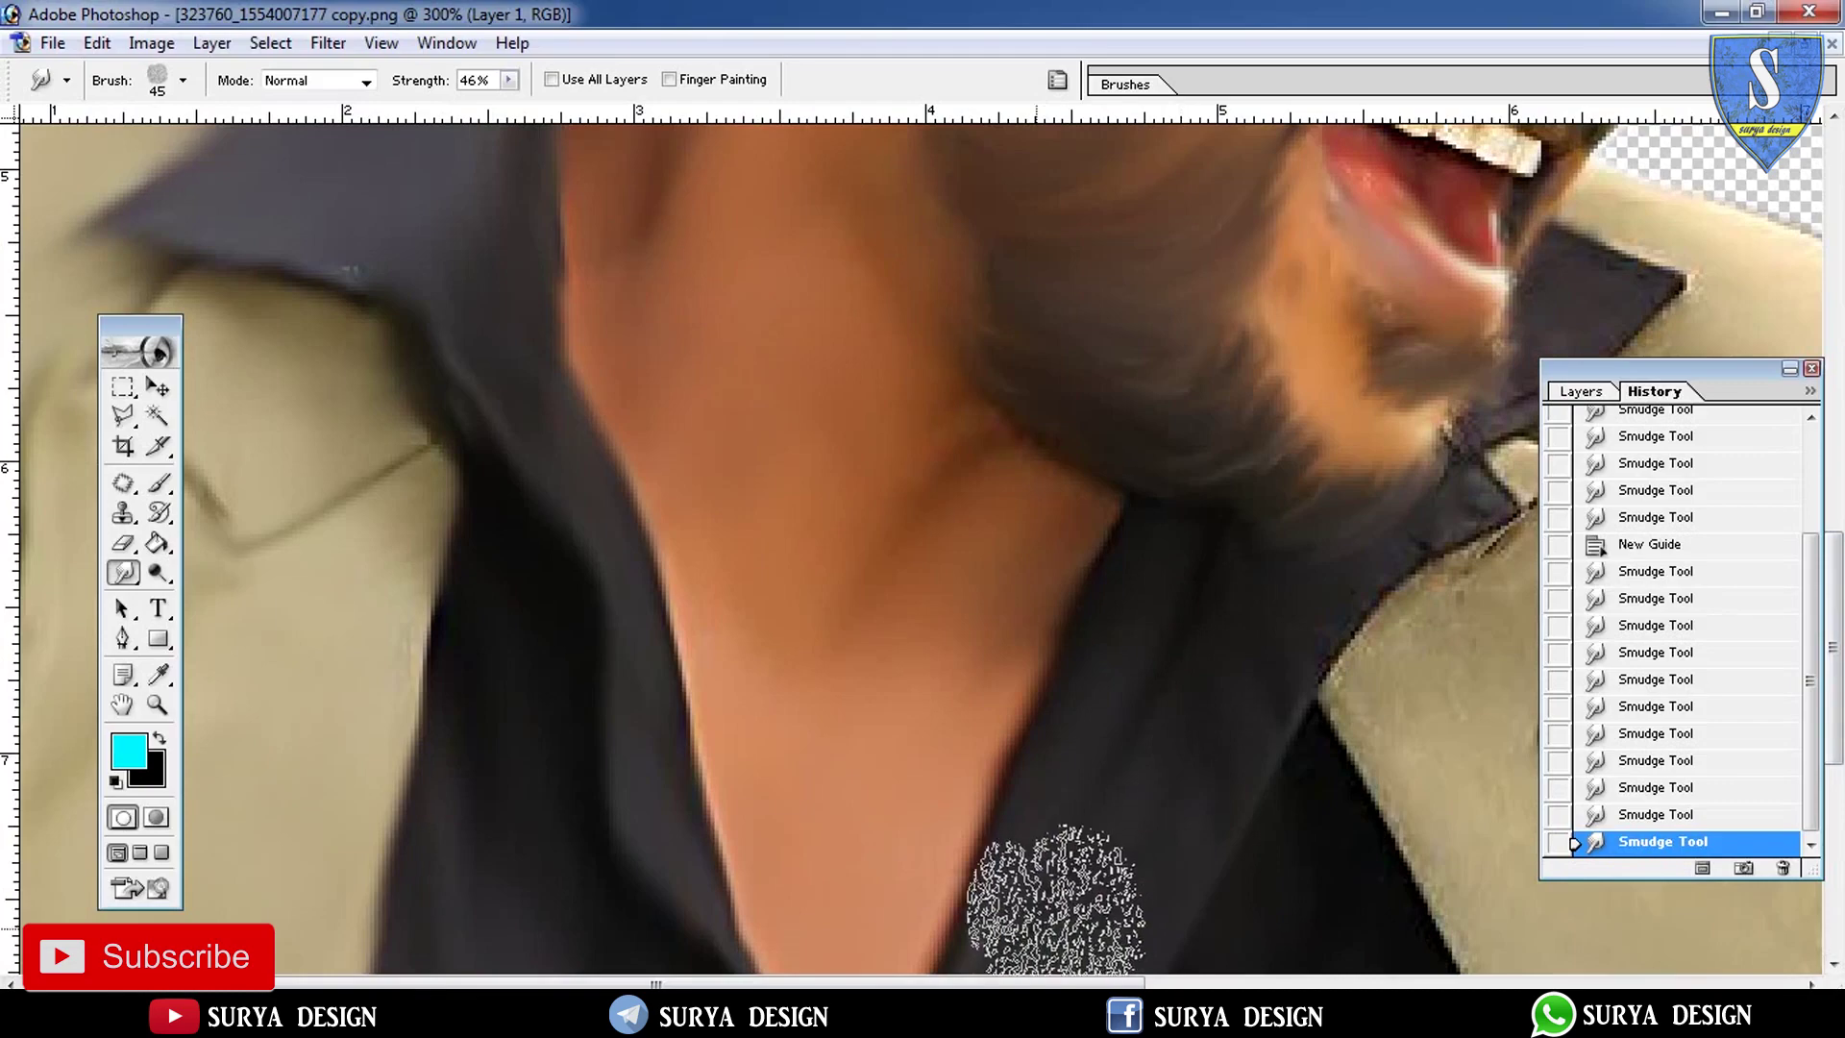
pyautogui.hscroll(5, 1009, 782)
pyautogui.moveTo(1153, 615); pyautogui.dragTo(1287, 307)
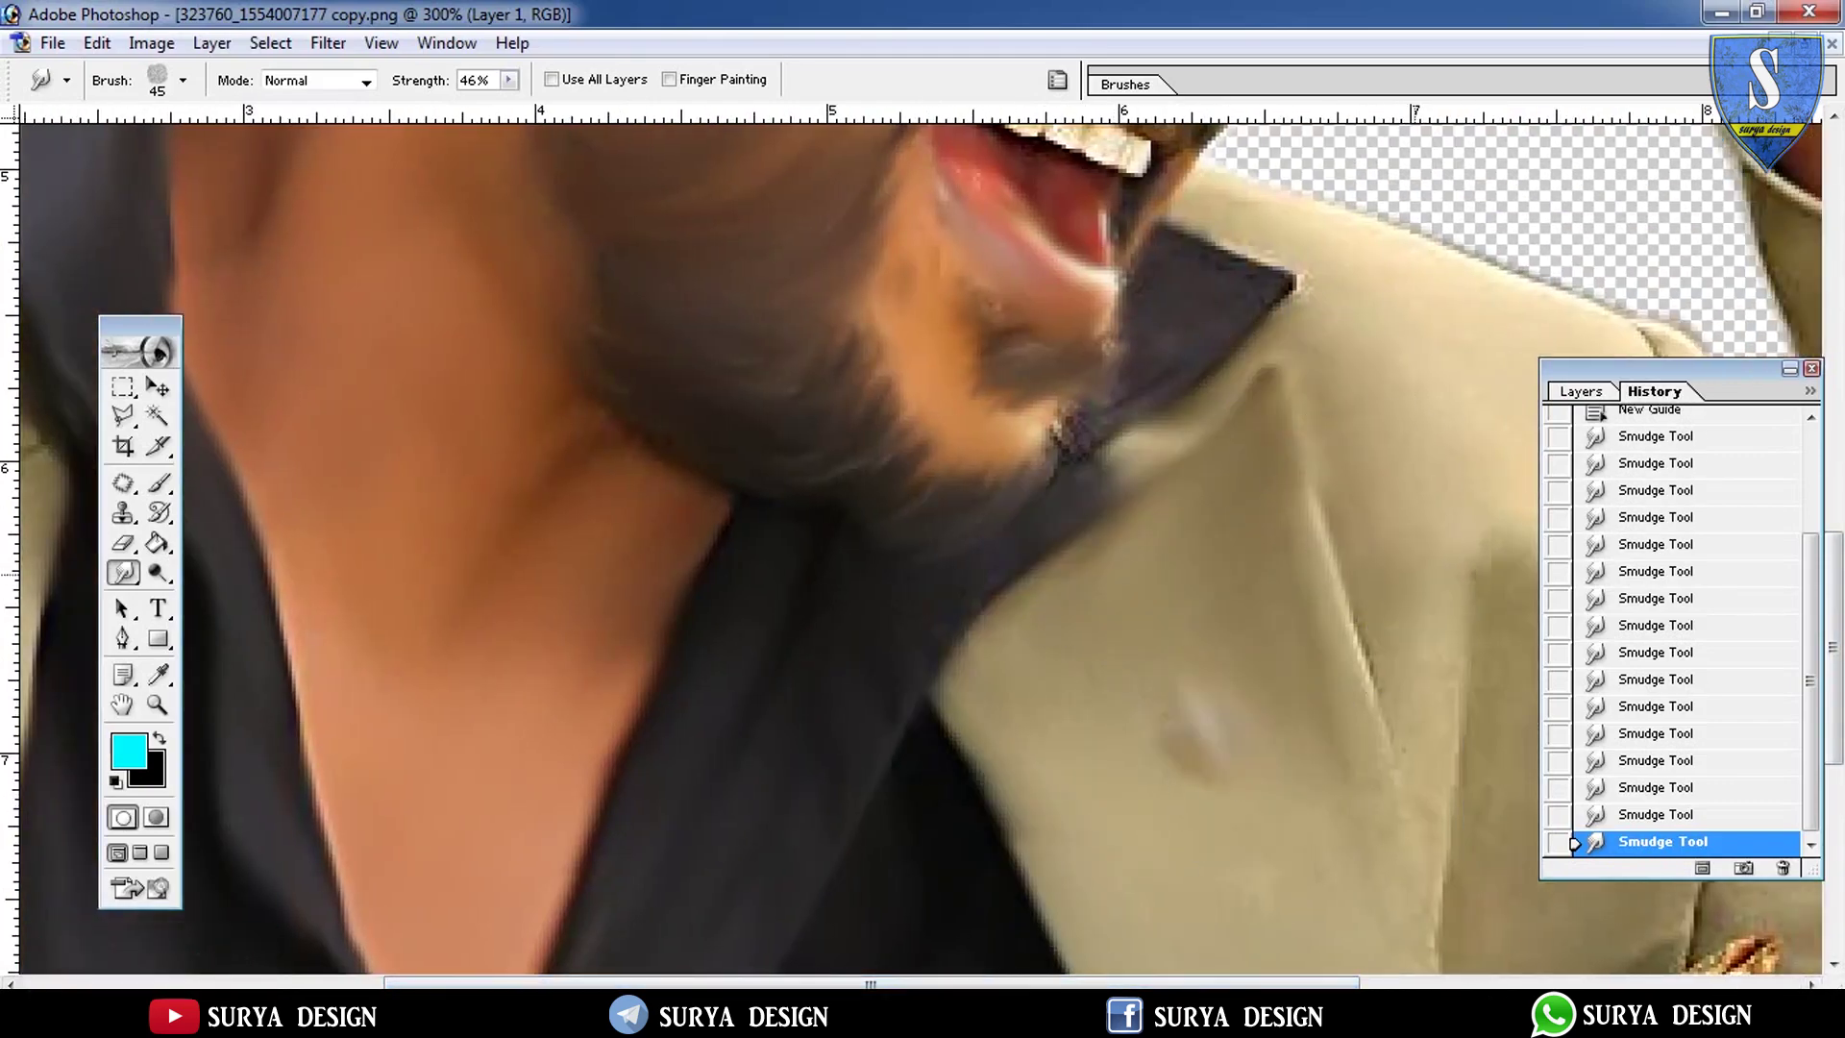
pyautogui.moveTo(1250, 433); pyautogui.dragTo(1384, 279)
pyautogui.moveTo(1240, 365); pyautogui.dragTo(1442, 211)
pyautogui.moveTo(1177, 985); pyautogui.dragTo(1381, 985)
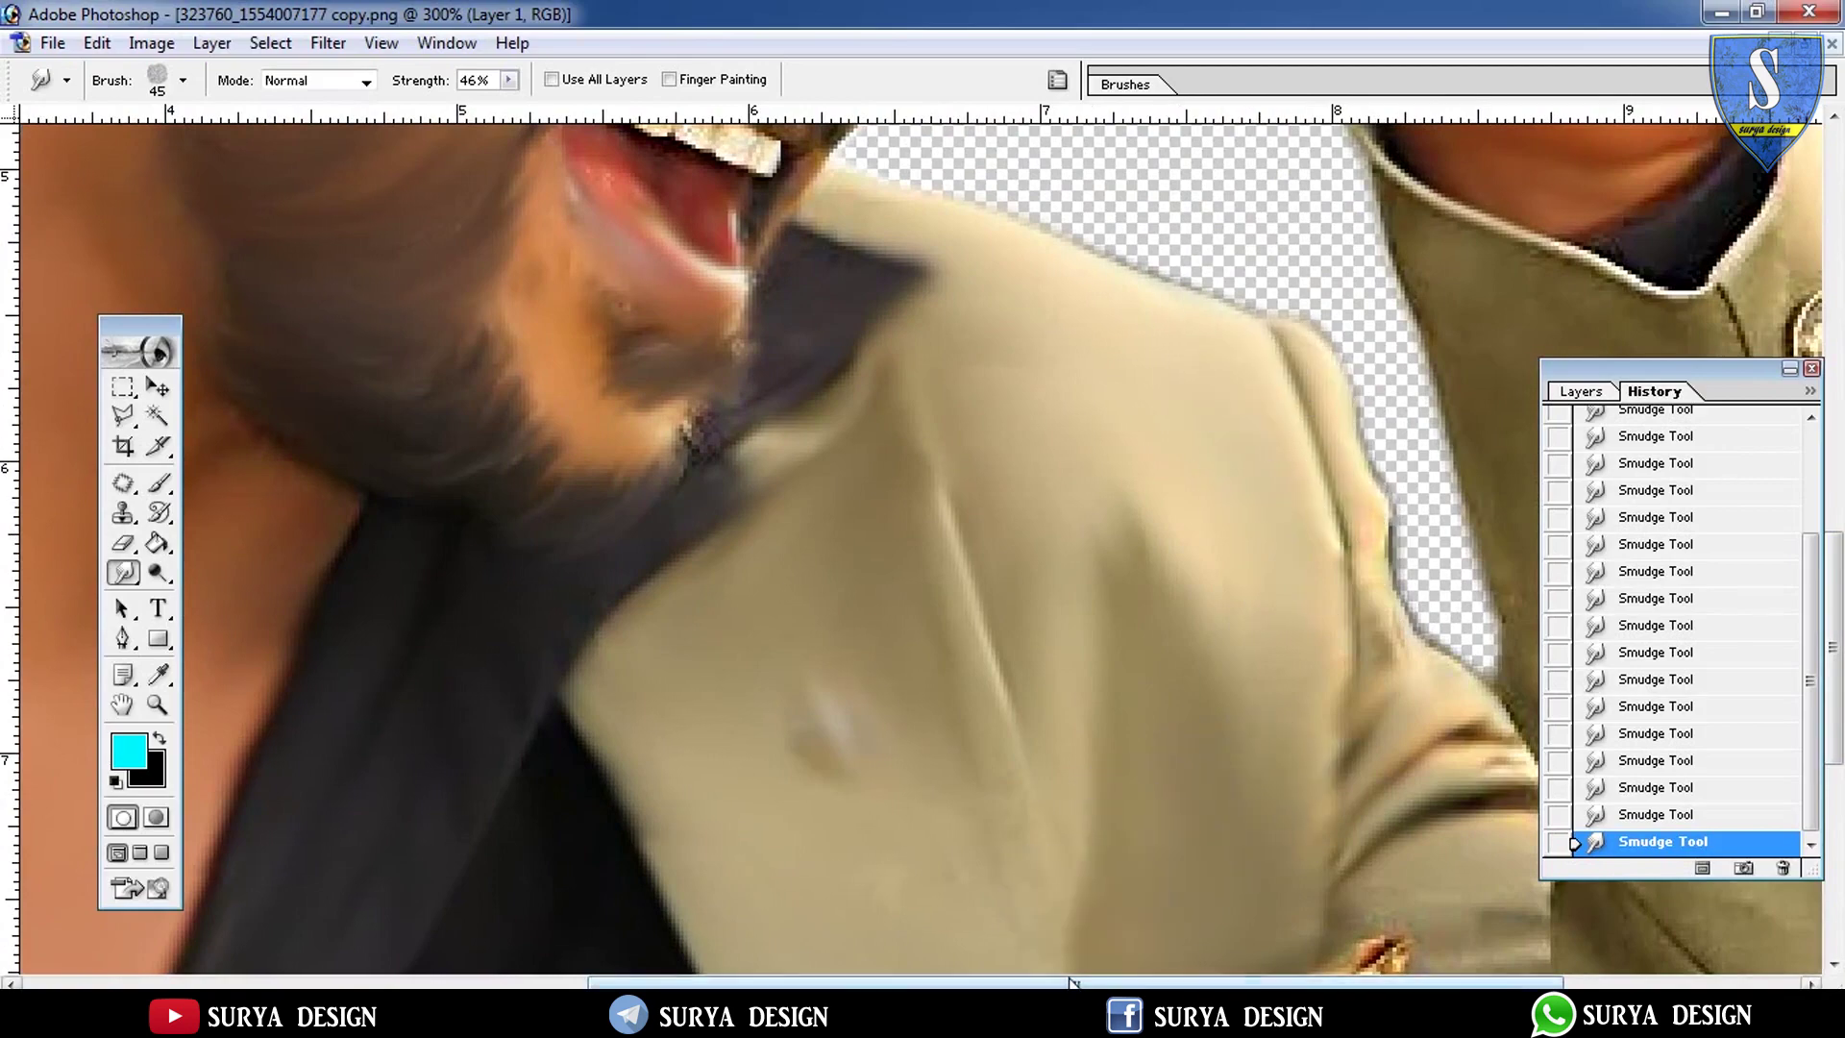
pyautogui.click(157, 704)
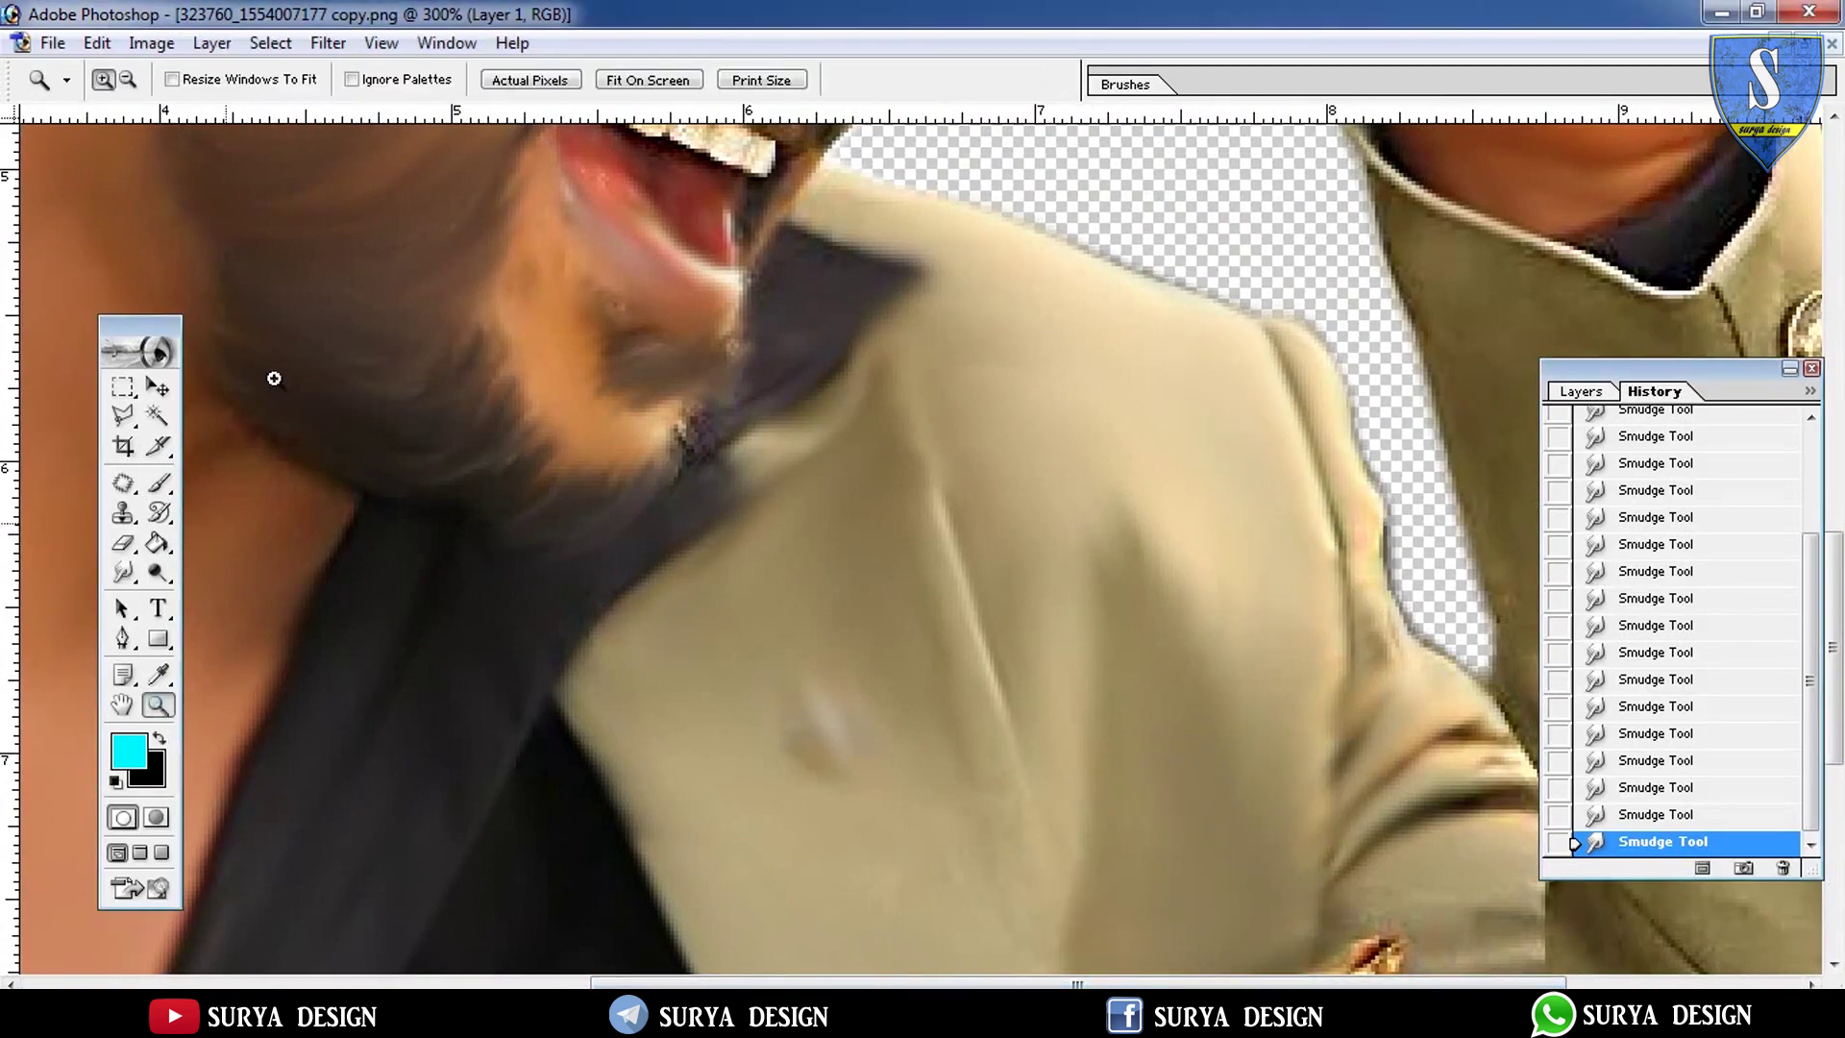
# Fit the whole painted portrait on screen and switch to the Move tool
pyautogui.click(644, 83)
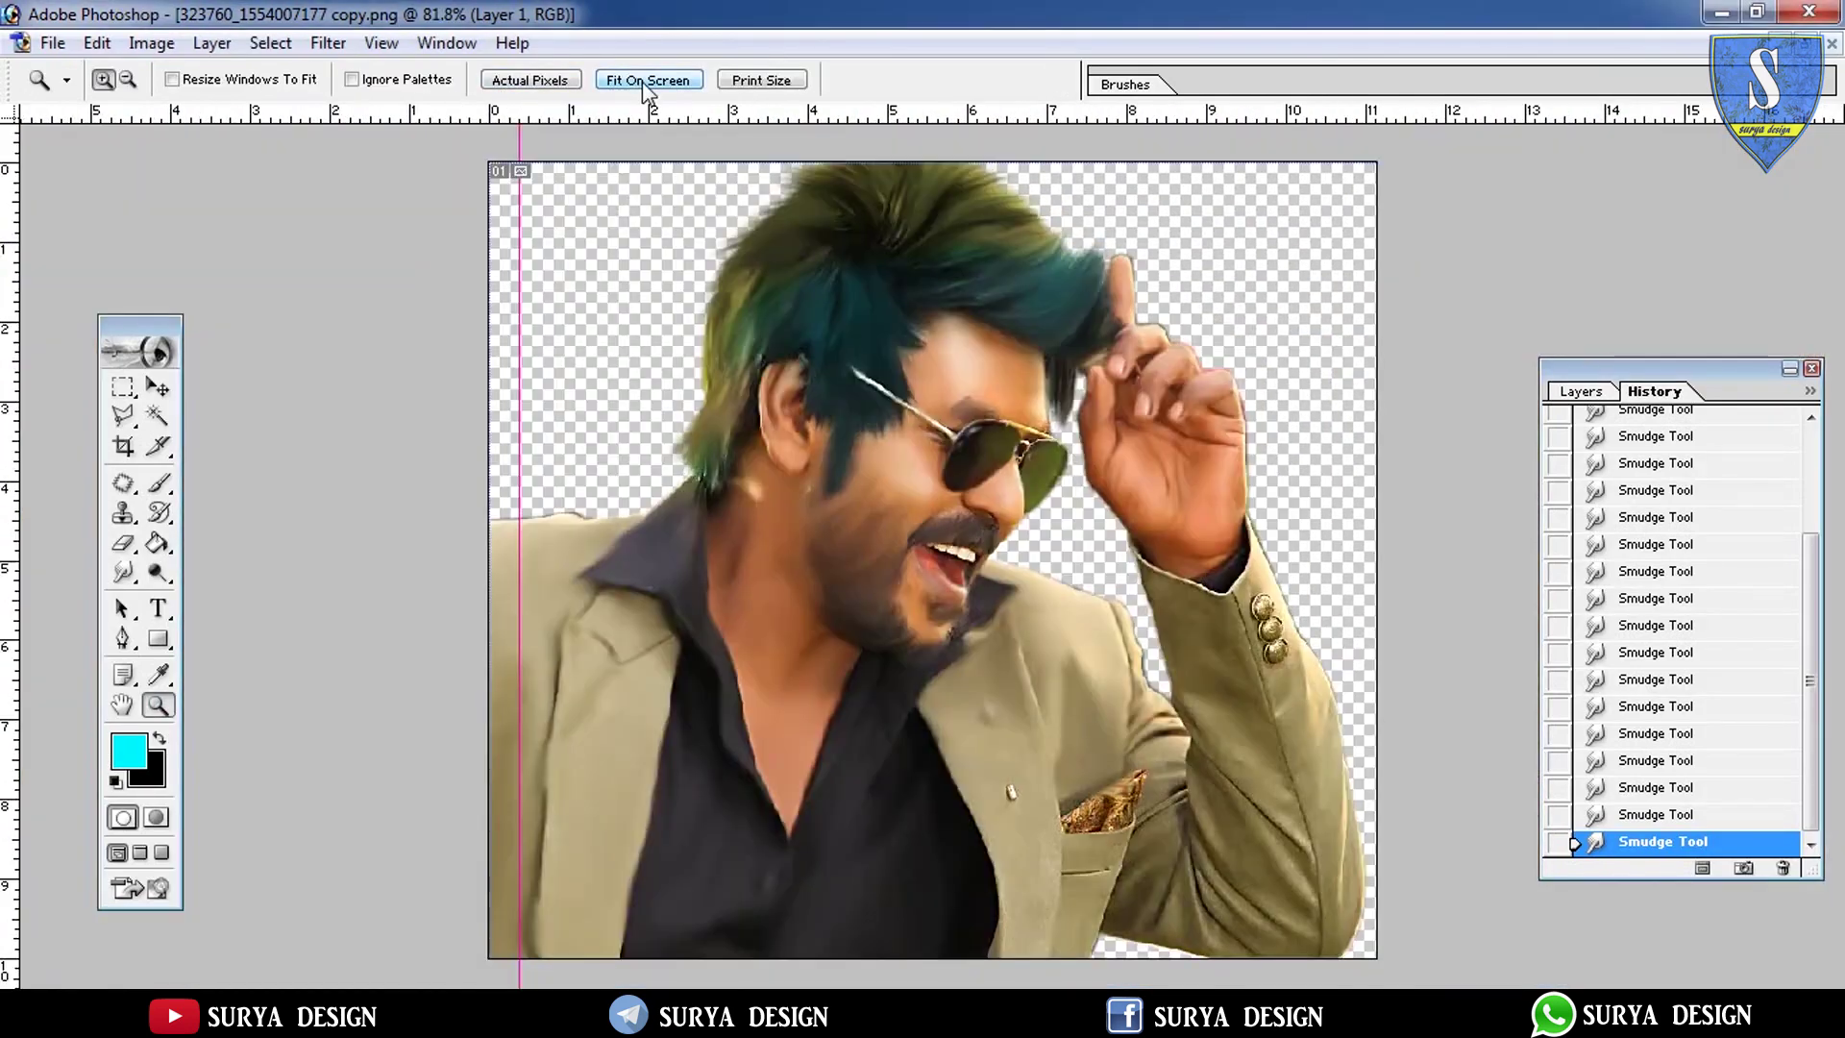
pyautogui.click(159, 387)
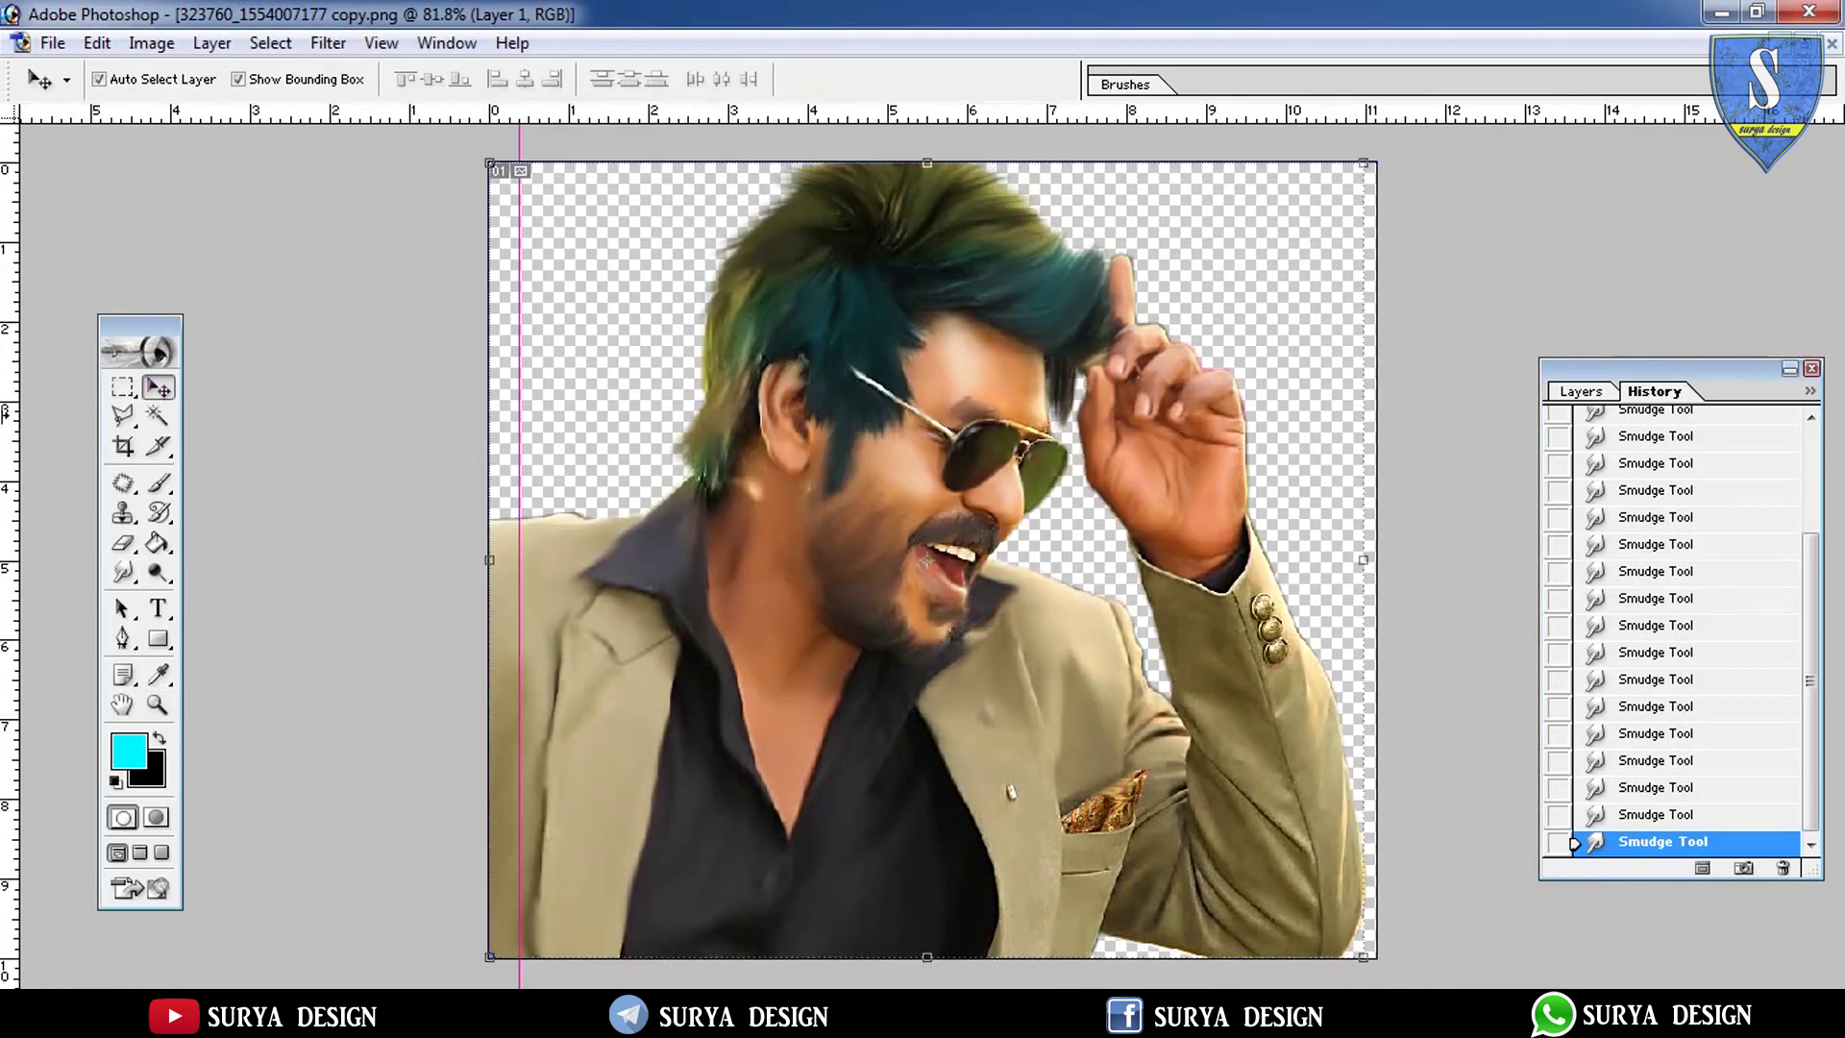